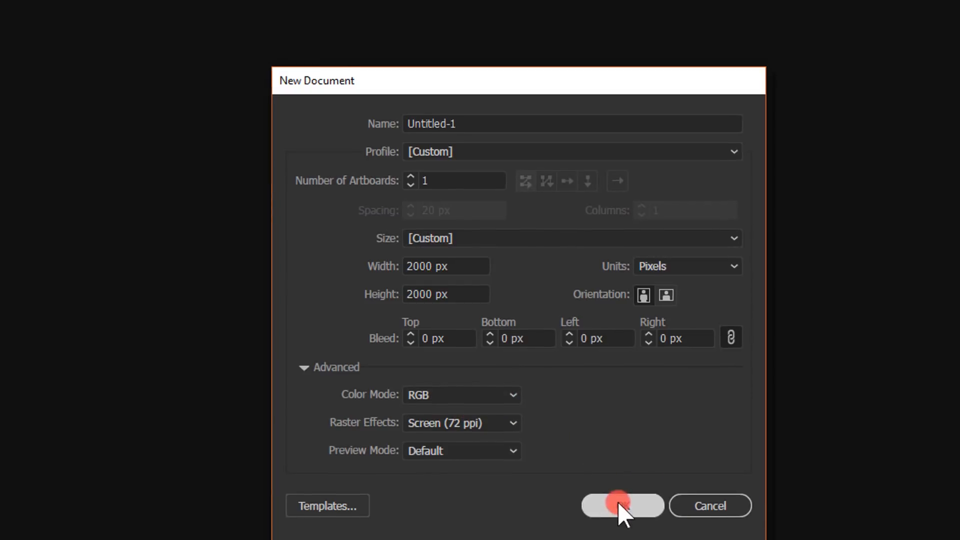
Step: Create a 2000 × 2000 px RGB document at 72 ppi and place the portrait photo from the Low Poly Tutorial folder in it
left_click(636, 520)
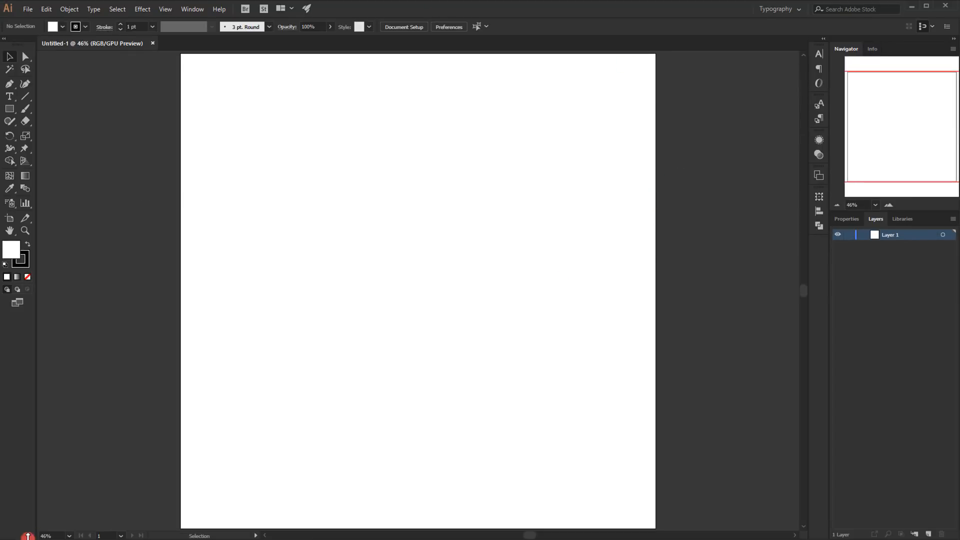
left_click(48, 537)
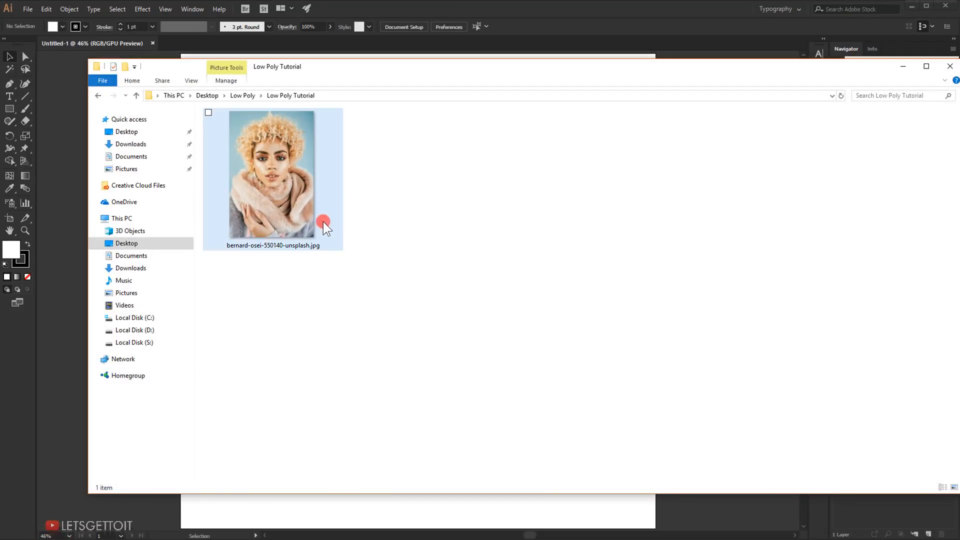
left_click_drag(294, 197, 69, 214)
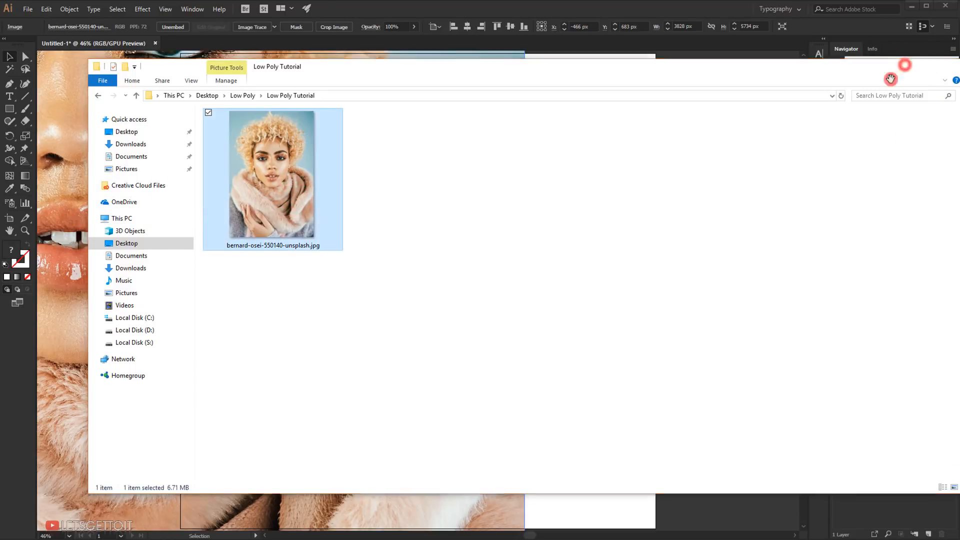
left_click(903, 66)
Step: Center the photo on the artboard at X 1000, Y 1000 px and scale it down proportionally to about 1266 × 1896 px
scroll(354, 246, "down", 4)
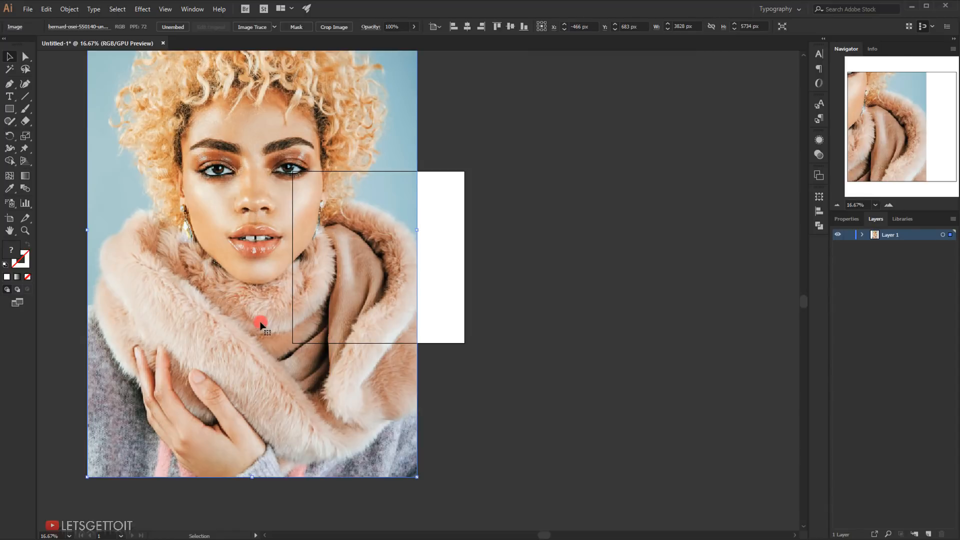
left_click_drag(203, 289, 340, 314)
scroll(347, 302, "down", 1)
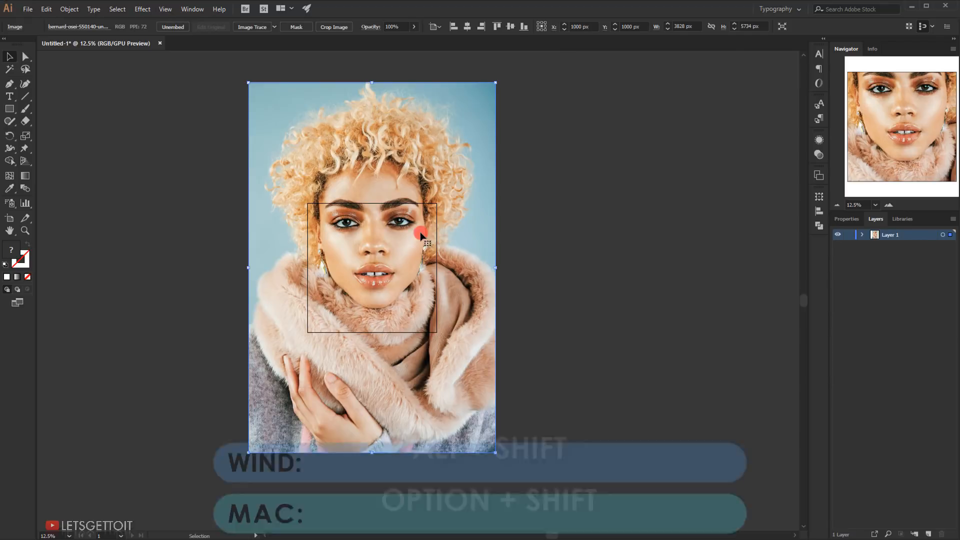
left_click_drag(495, 83, 413, 190)
scroll(393, 254, "up", 3)
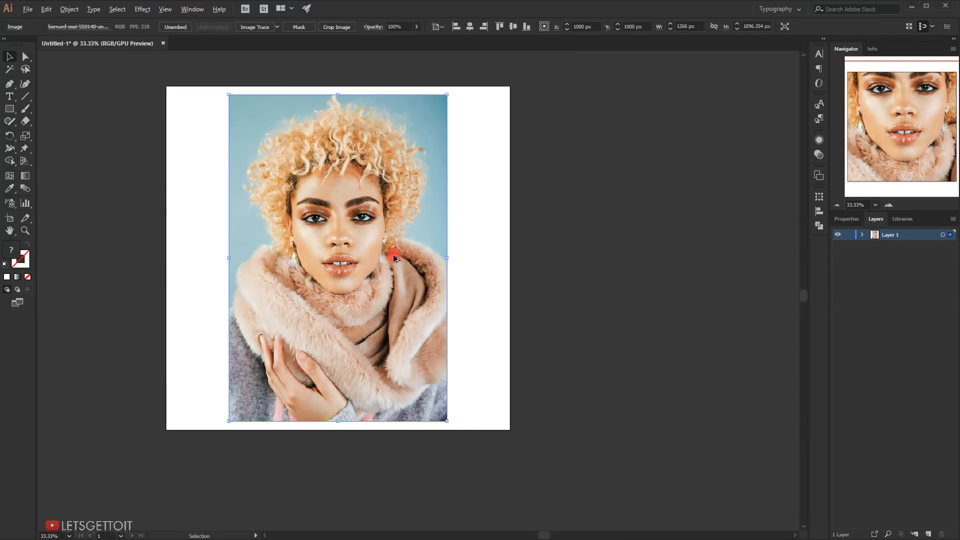
Step: Enlarge the photo proportionally to about 1412 × 2115 px and move it to about X 1000, Y 1176 px on the artboard
left_click_drag(447, 421, 473, 458)
key("ctrl+shift+a")
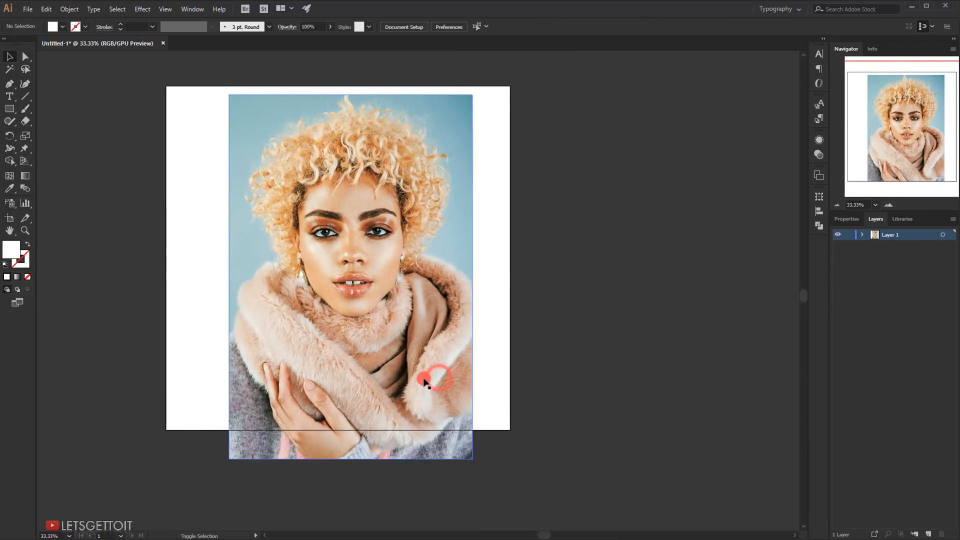
left_click_drag(409, 307, 395, 300)
scroll(337, 258, "up", 2)
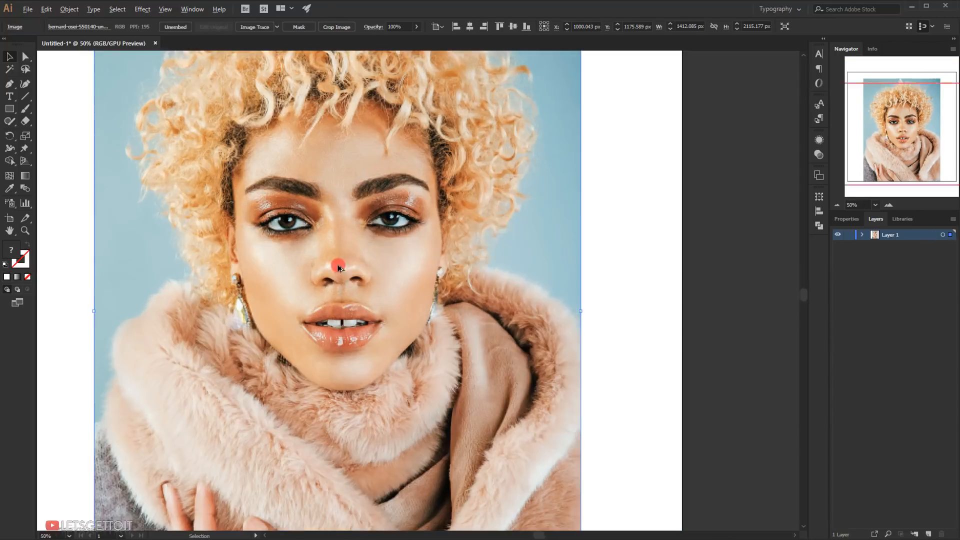
scroll(371, 288, "down", 2)
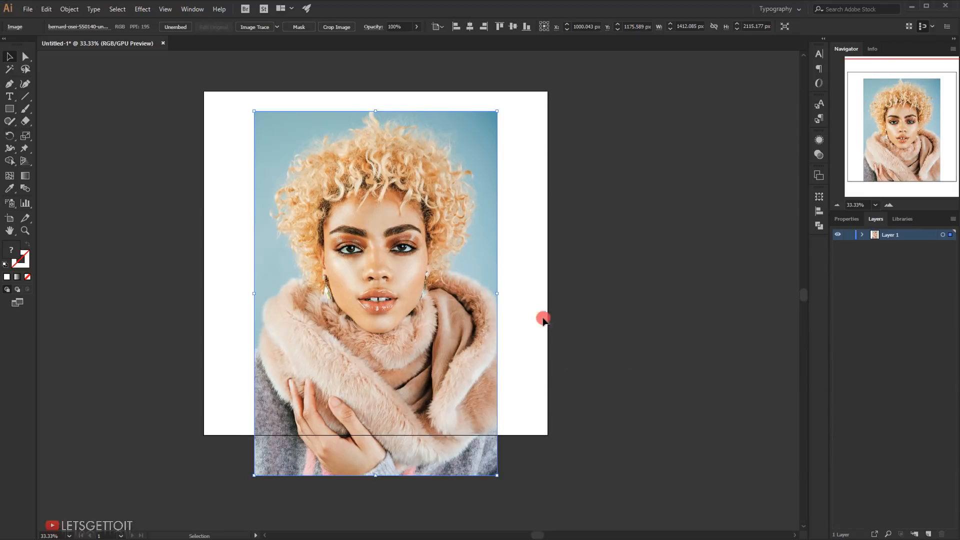
key("ctrl+0")
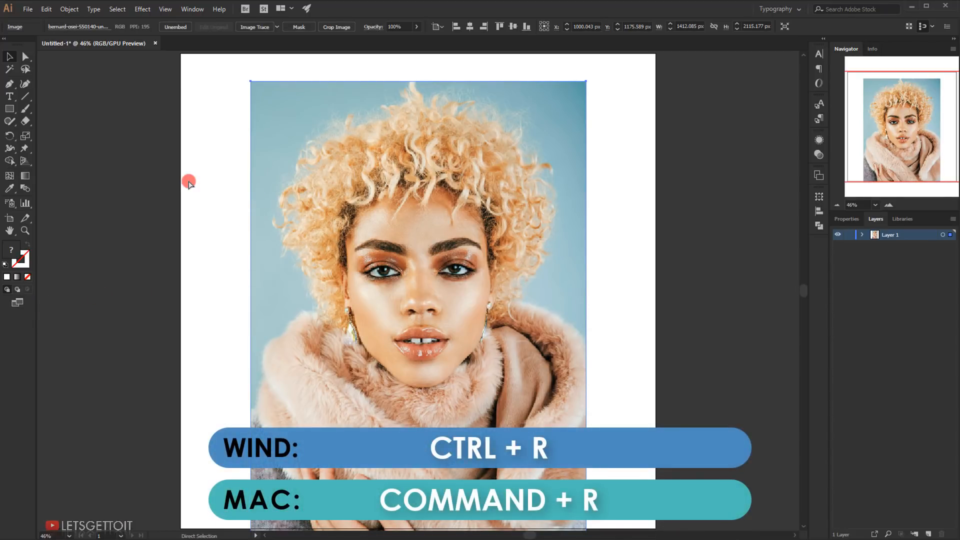
Step: Show the rulers and place a vertical guide through the middle of the face at about X 1006 px
key("ctrl+r")
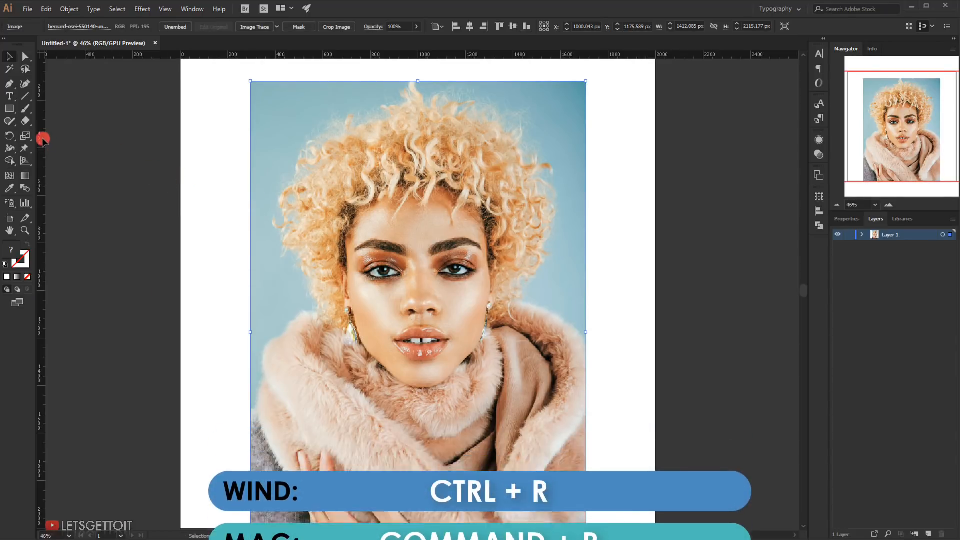
left_click_drag(41, 140, 350, 196)
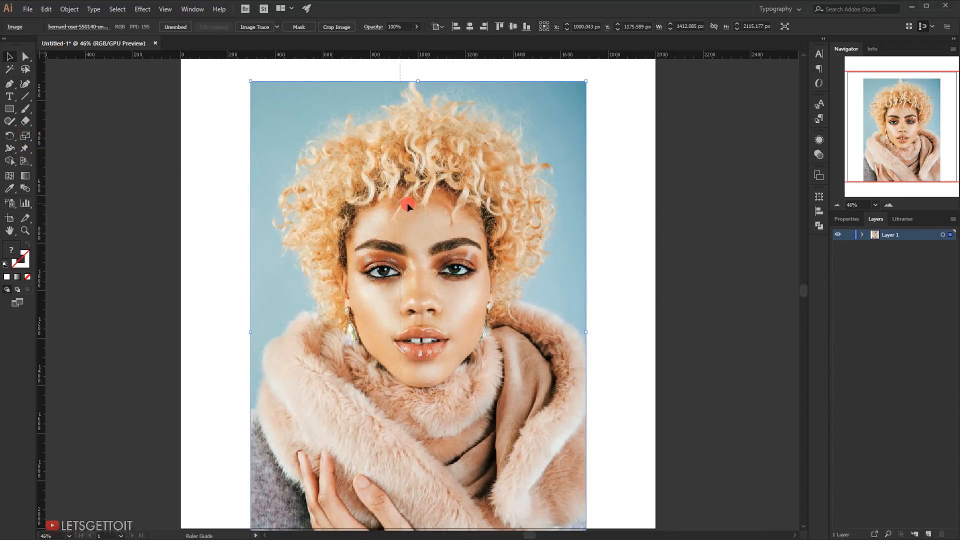
left_click_drag(424, 204, 419, 206)
left_click_drag(420, 207, 420, 207)
Step: Shift the vertical guide to about X 1014 px so it runs through the gap between the front teeth
key("ctrl+plus")
key("ctrl+plus")
key("ctrl+plus")
key("ctrl+plus")
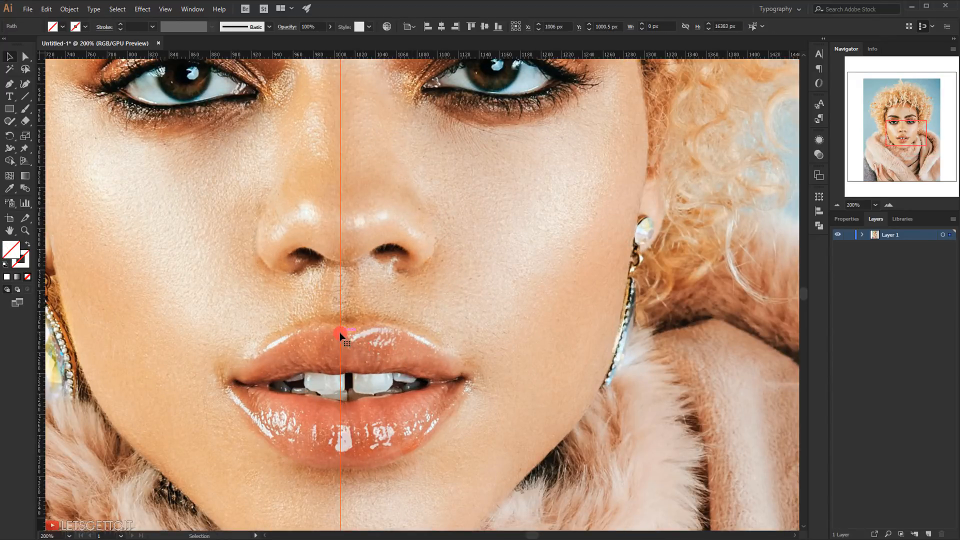
left_click_drag(341, 334, 349, 334)
key("ctrl+minus")
key("ctrl+minus")
key("ctrl+minus")
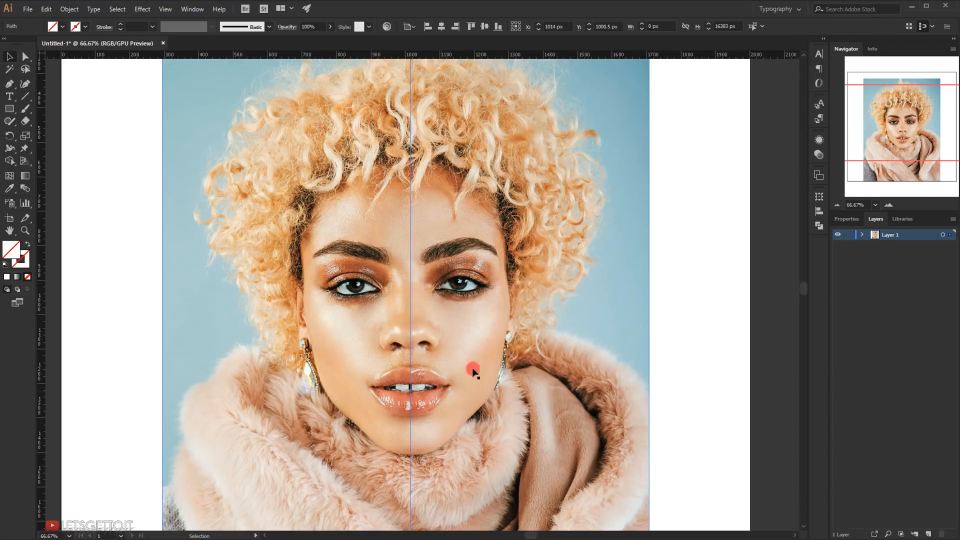
Step: Rename the layer holding the photo and the guide as Image
left_click(863, 234)
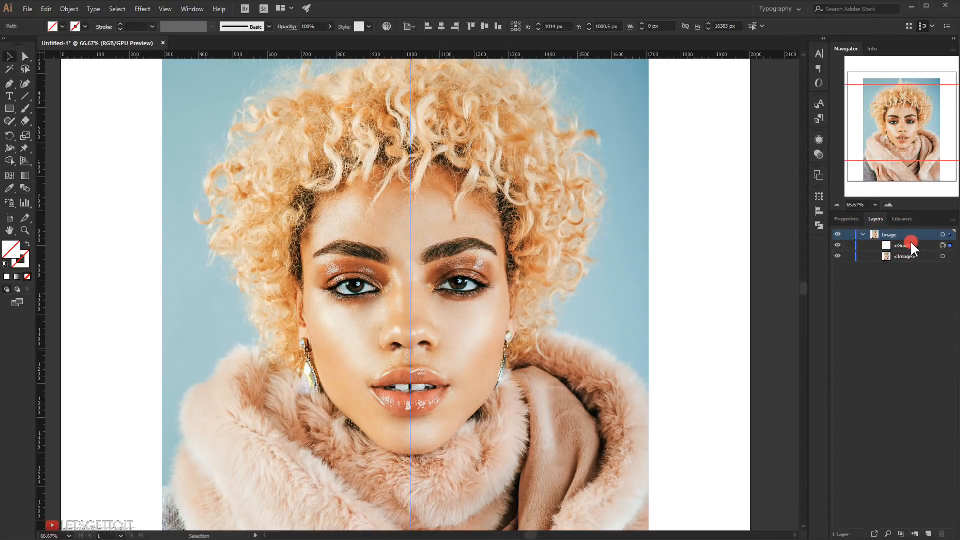
key("Return")
left_click(863, 234)
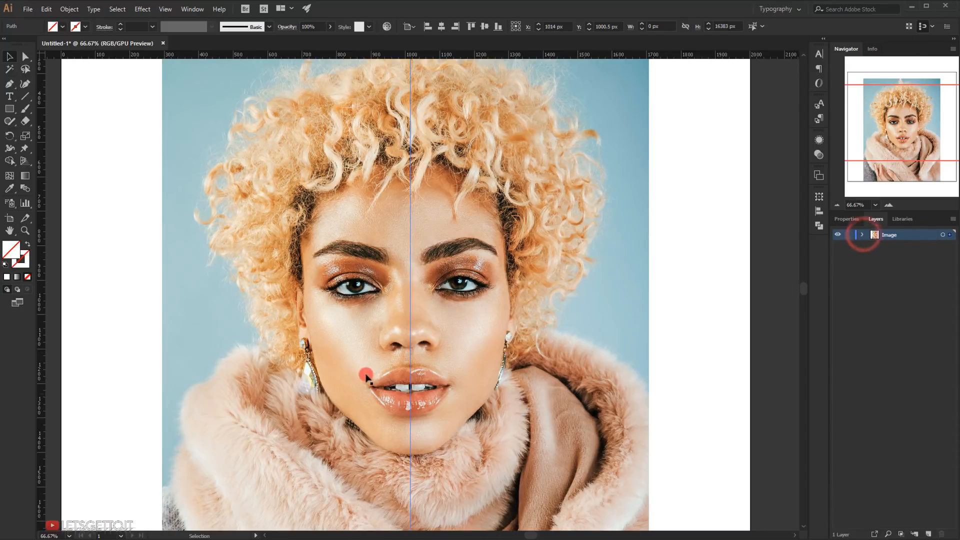
Step: Add a new layer above the Image layer and name it Nose
key("ctrl+minus")
left_click_drag(439, 381, 467, 364)
scroll(445, 369, "up", 1)
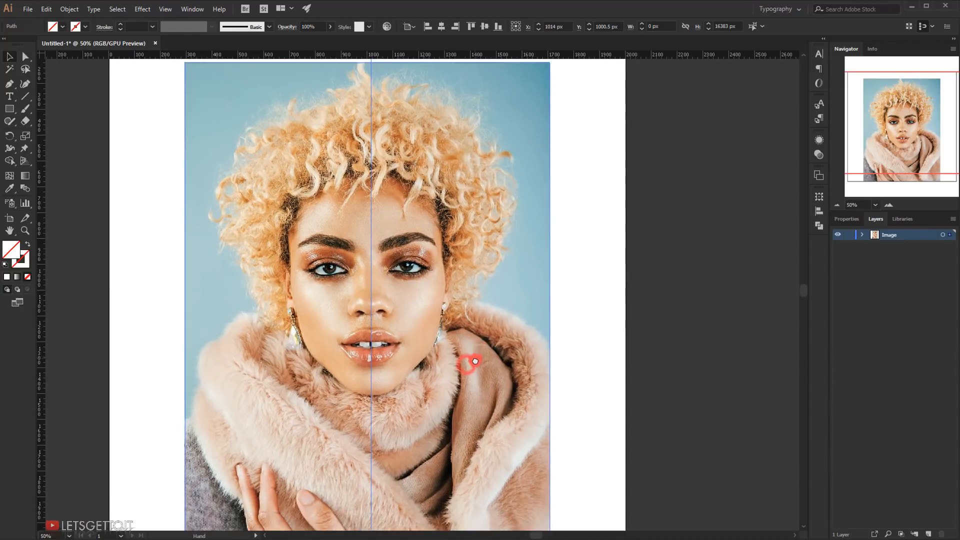
left_click(928, 534)
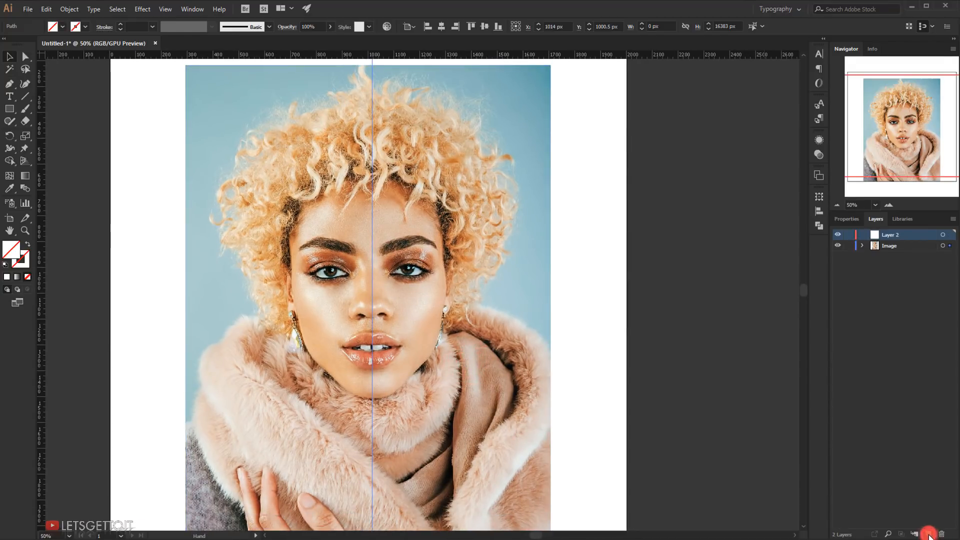
double_click(890, 235)
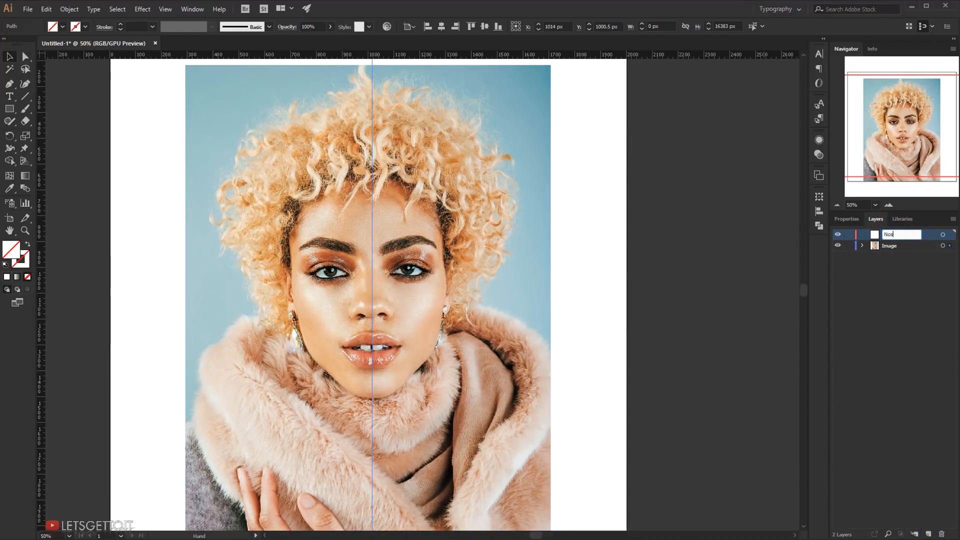
left_click(930, 350)
left_click(427, 212)
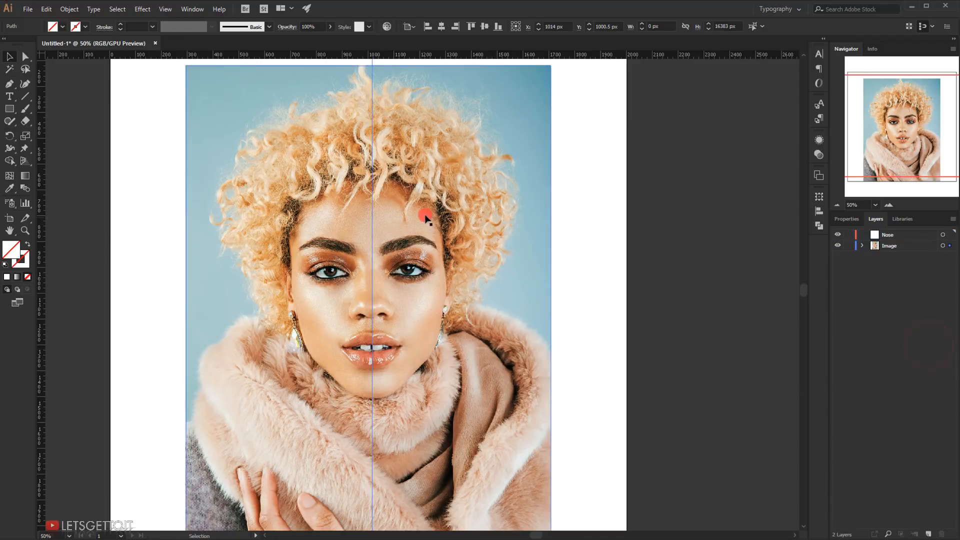
left_click(861, 298)
left_click(434, 334)
Step: Draw a closed triangle with the Pen tool just below the nose, its vertical side about 20 px long beside the center guide
scroll(383, 359, "up", 2)
left_click_drag(371, 295, 392, 389)
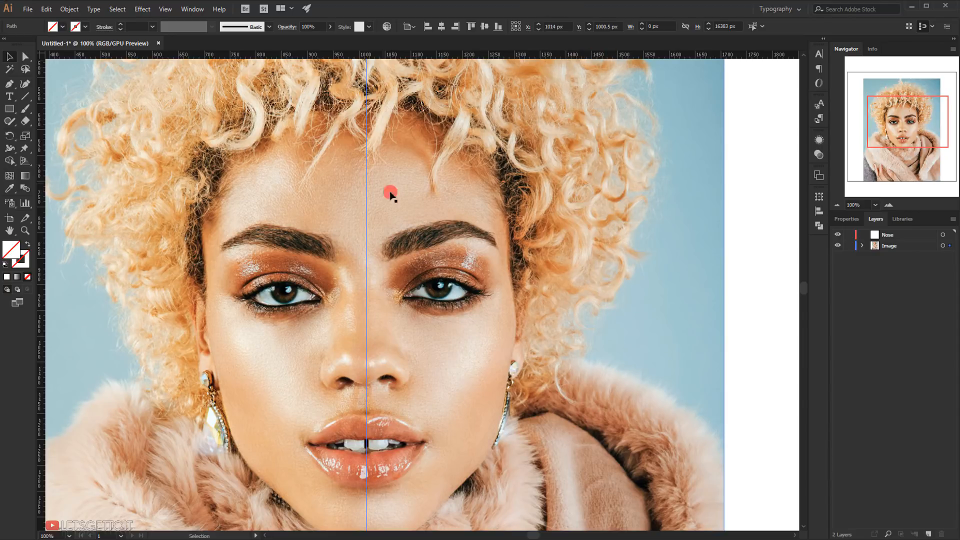
scroll(230, 289, "up", 2)
left_click_drag(359, 219, 327, 196)
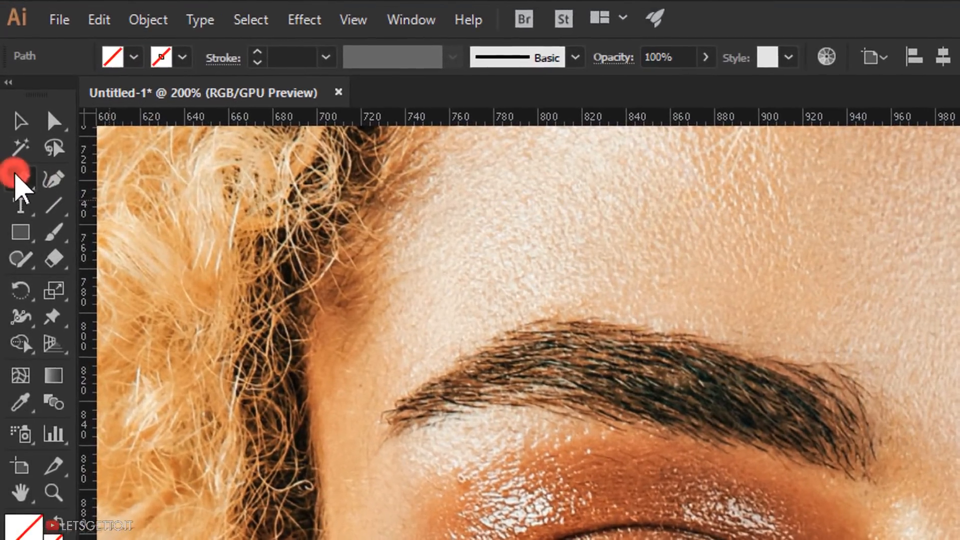
left_click_drag(14, 125, 75, 136)
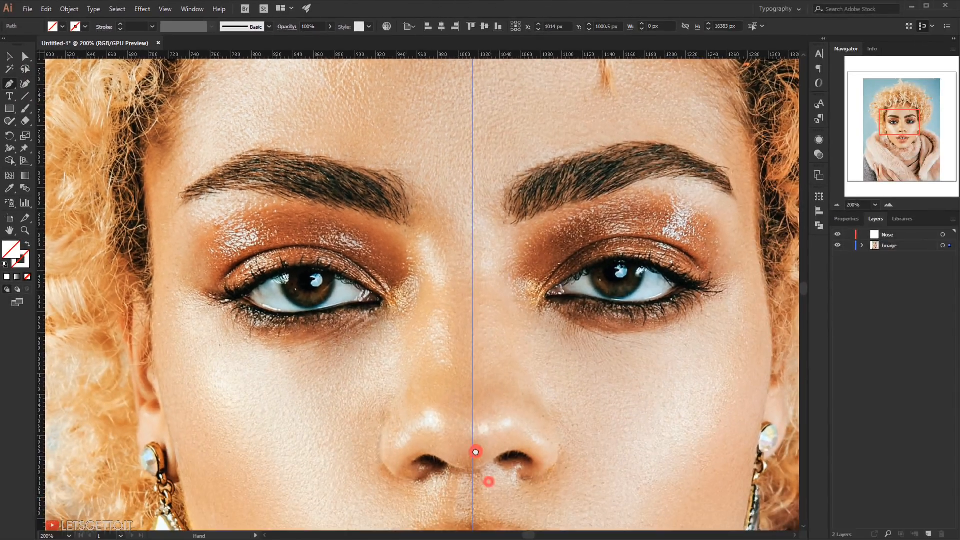
scroll(470, 456, "up", 3)
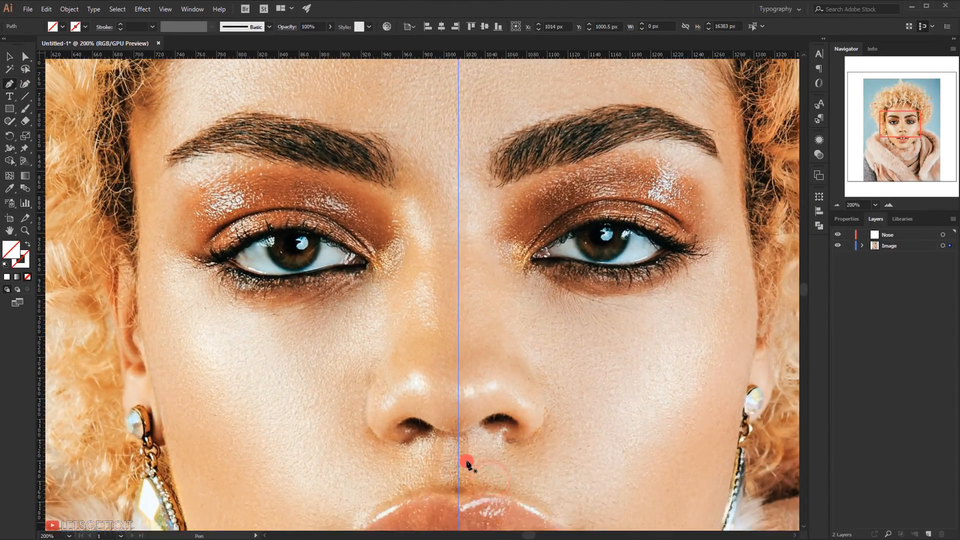
scroll(484, 502, "up", 2)
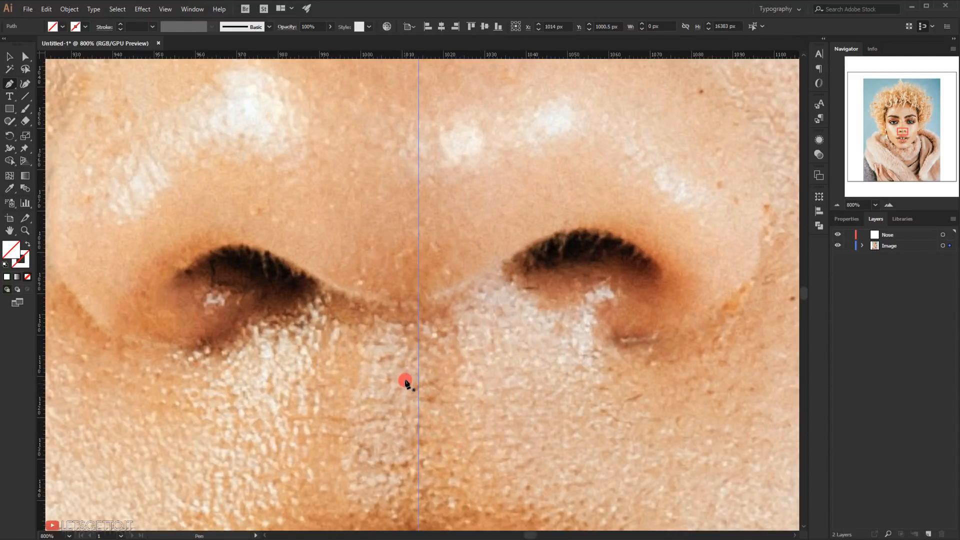
left_click(417, 405)
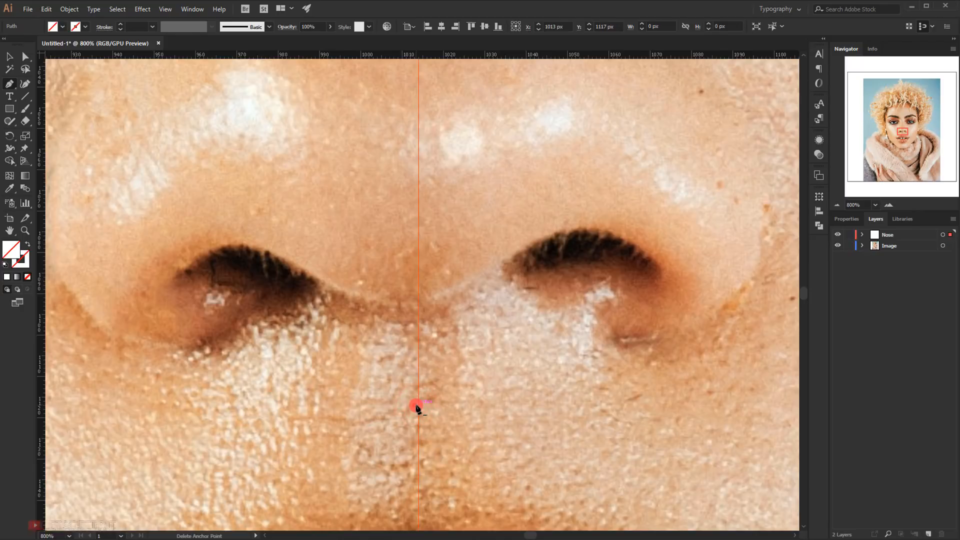
left_click(337, 319)
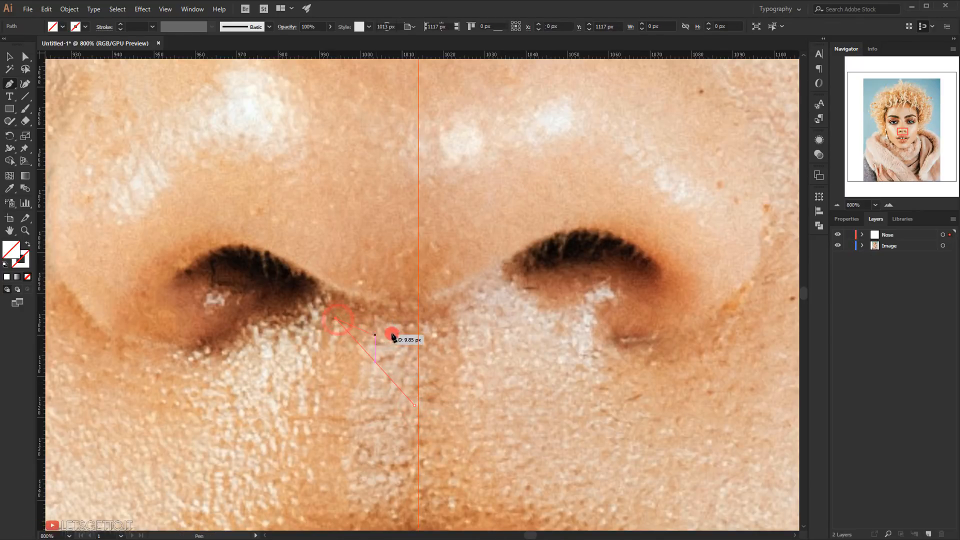
left_click(416, 323)
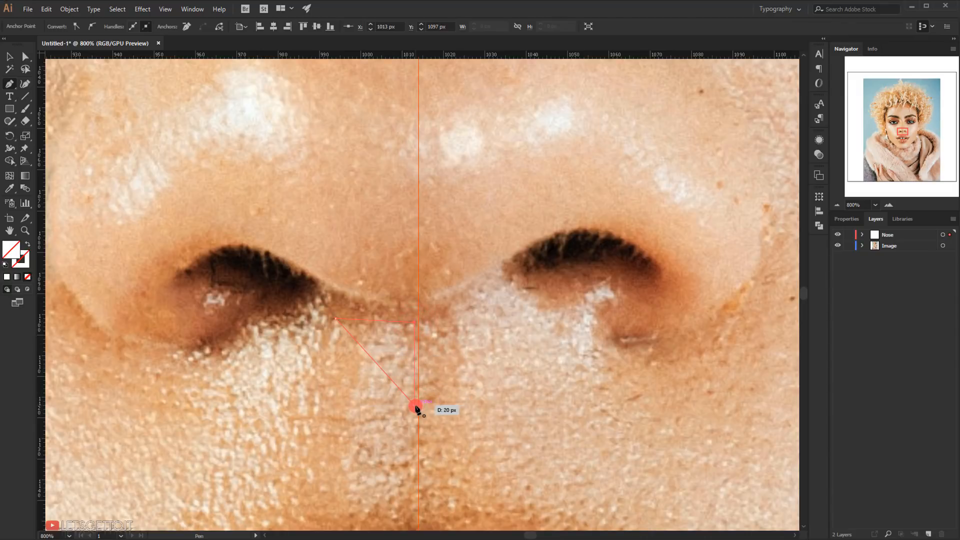
left_click(415, 404)
Step: Give the triangle below the nose a solid white stroke, FFFFFF, with no fill
scroll(480, 415, "down", 1)
scroll(584, 400, "up", 2)
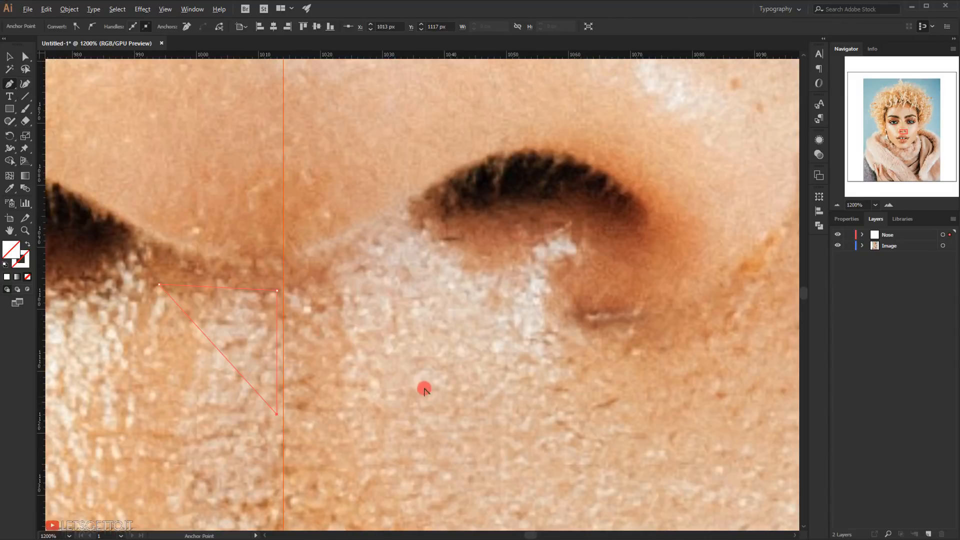
left_click_drag(268, 382, 414, 384)
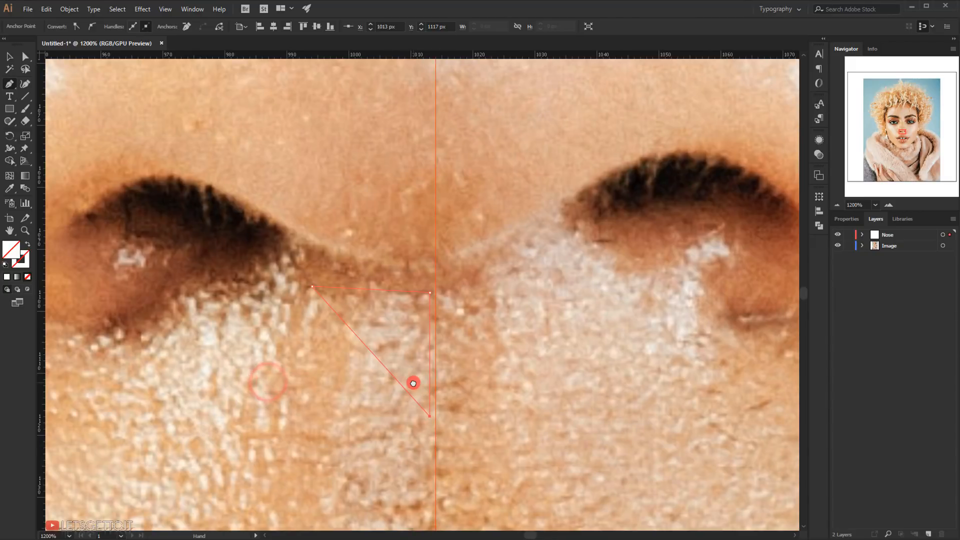
left_click(26, 264)
left_click(7, 278)
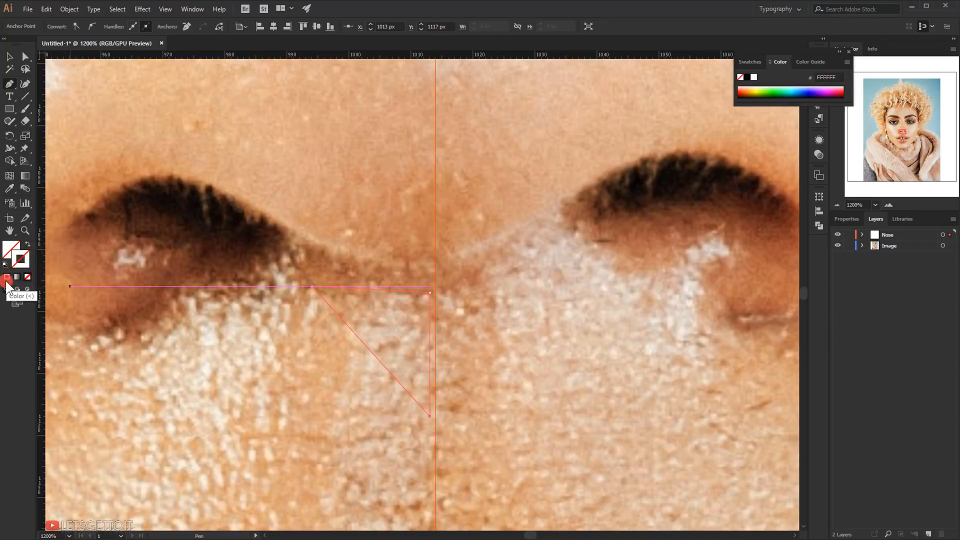
left_click(6, 278)
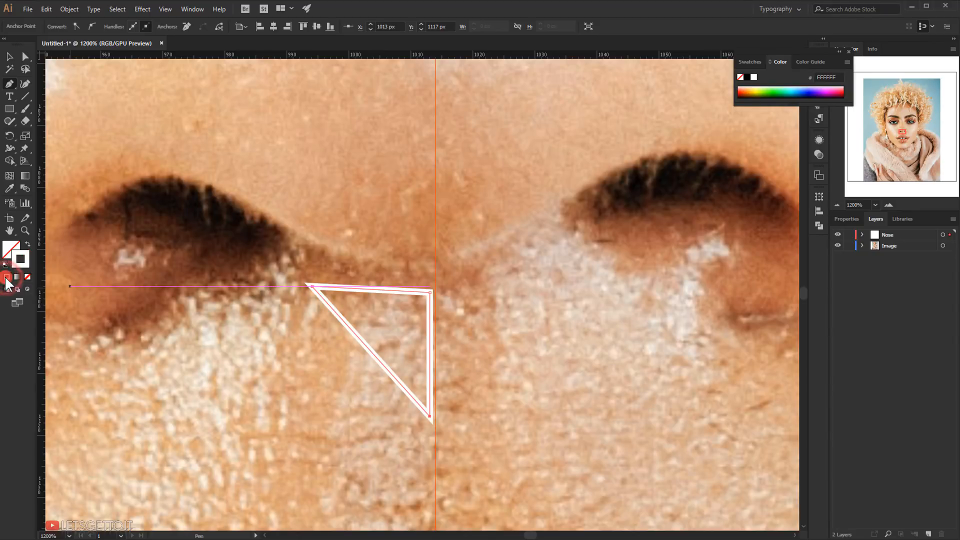
double_click(29, 265)
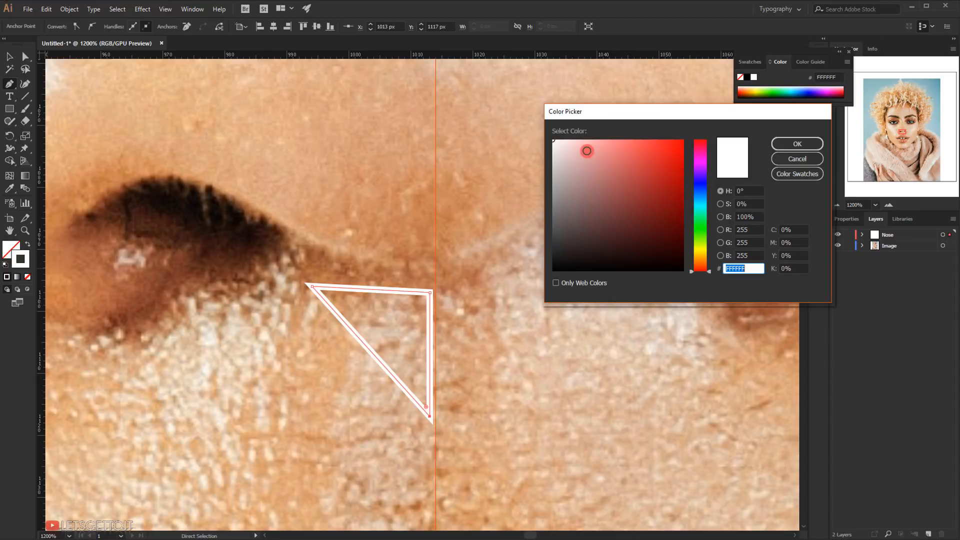
left_click(548, 134)
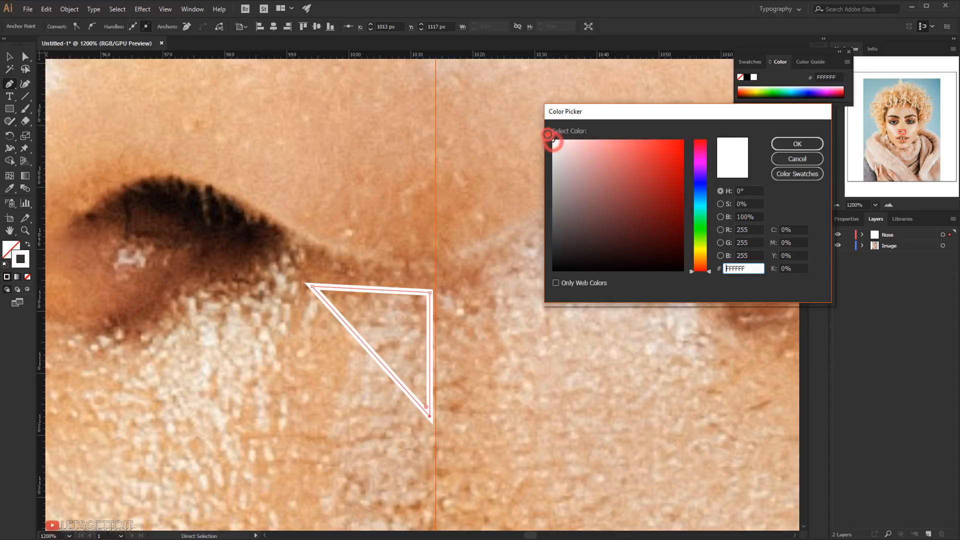
left_click(797, 143)
scroll(412, 358, "up", 3)
scroll(470, 342, "down", 2)
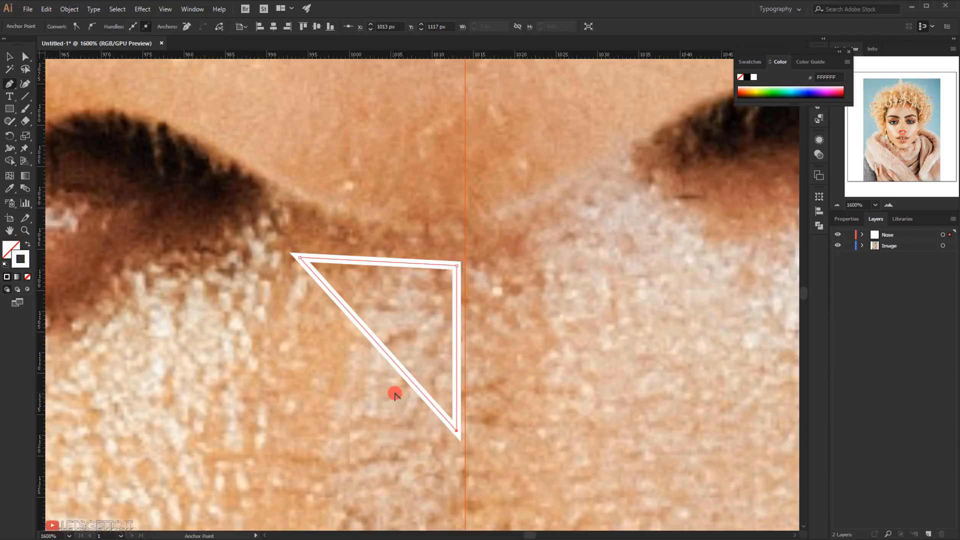
Step: Move the triangle below the nose sideways until the outer edge of its vertical stroke meets the center guide
scroll(418, 397, "up", 1)
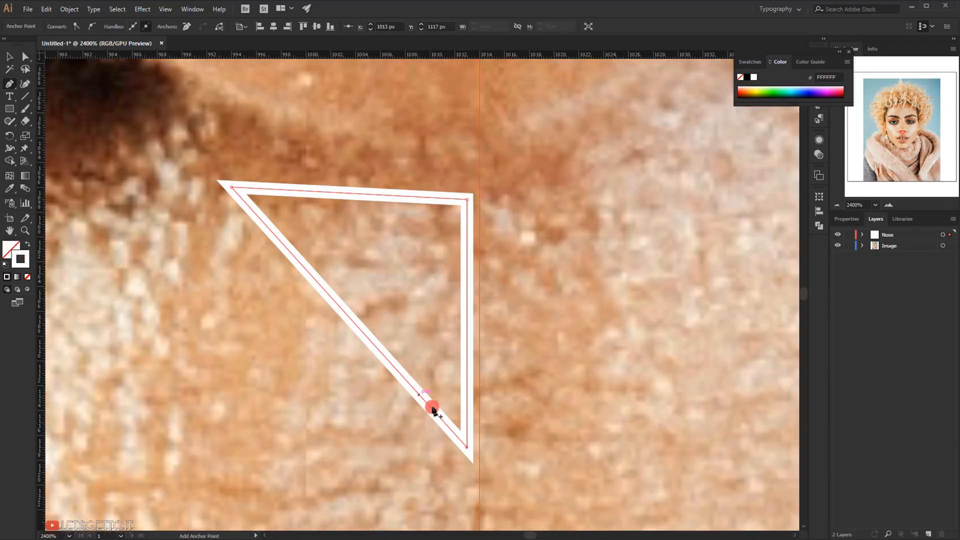
left_click(9, 56)
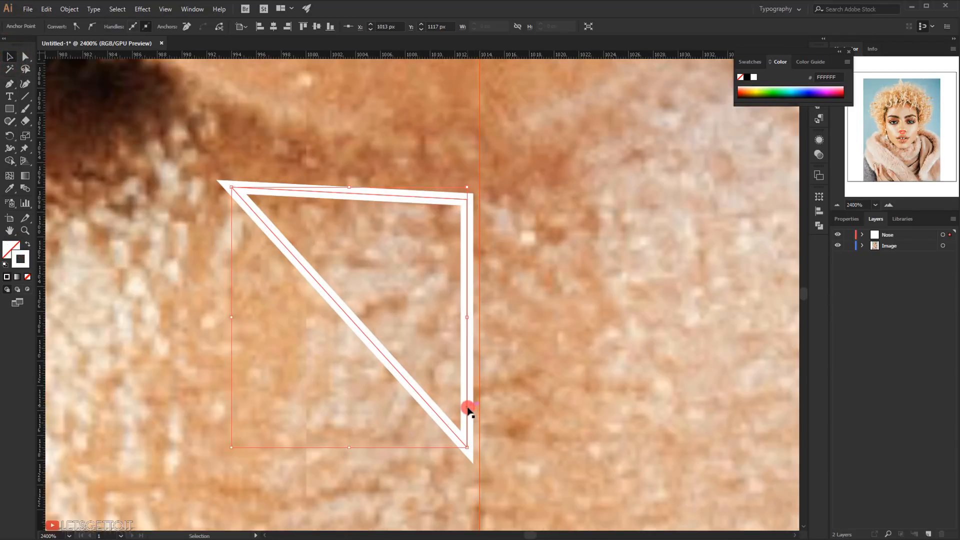
left_click_drag(469, 409, 475, 409)
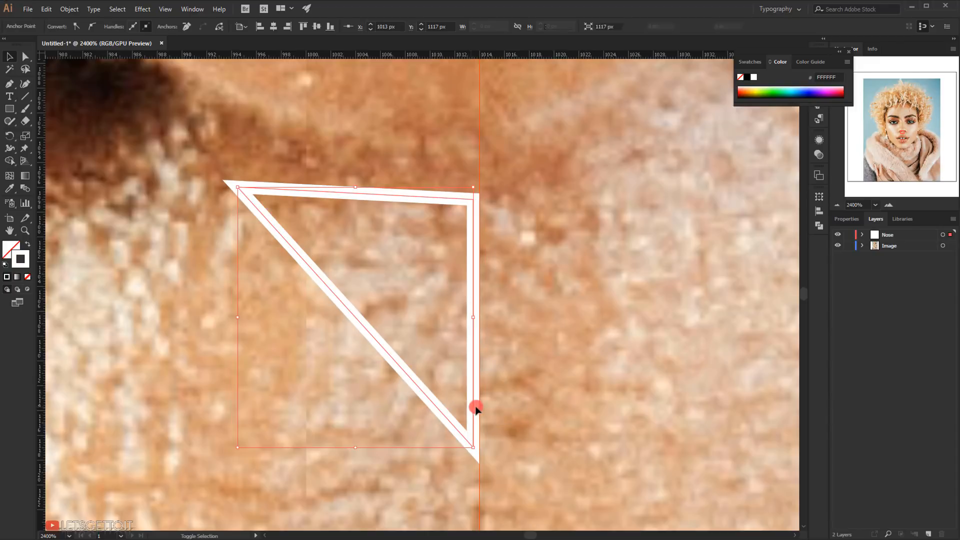
scroll(476, 409, "up", 1)
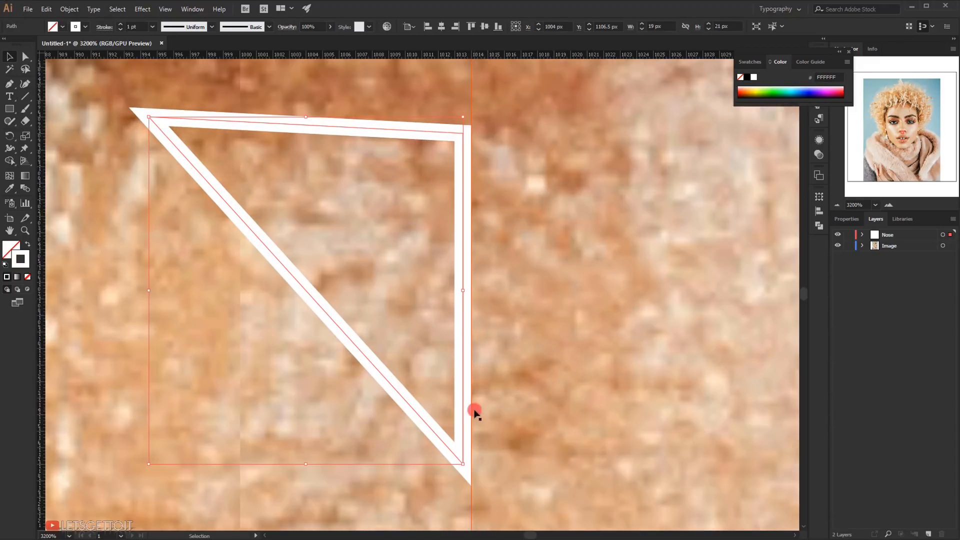
scroll(480, 370, "down", 4)
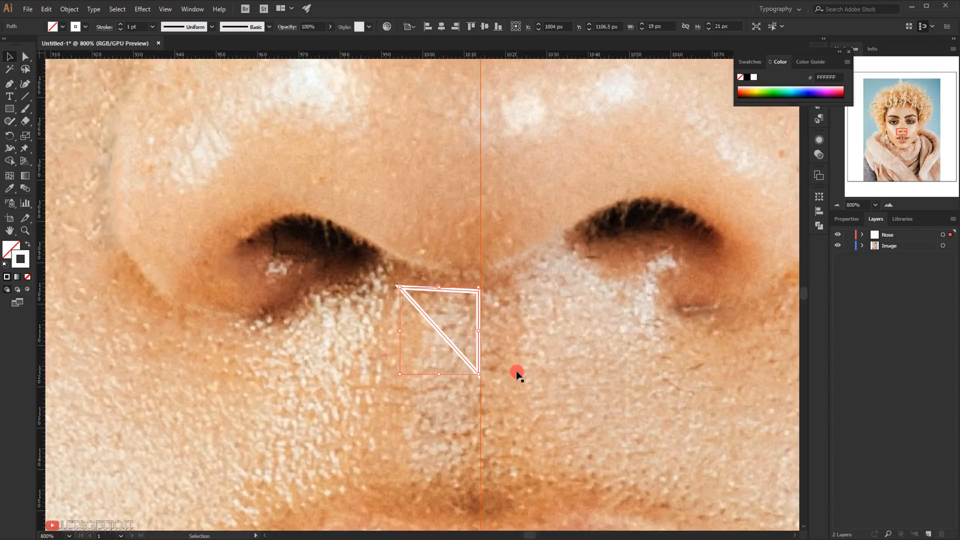
Step: Make Nose the active layer and lock the Image layer
left_click(10, 84)
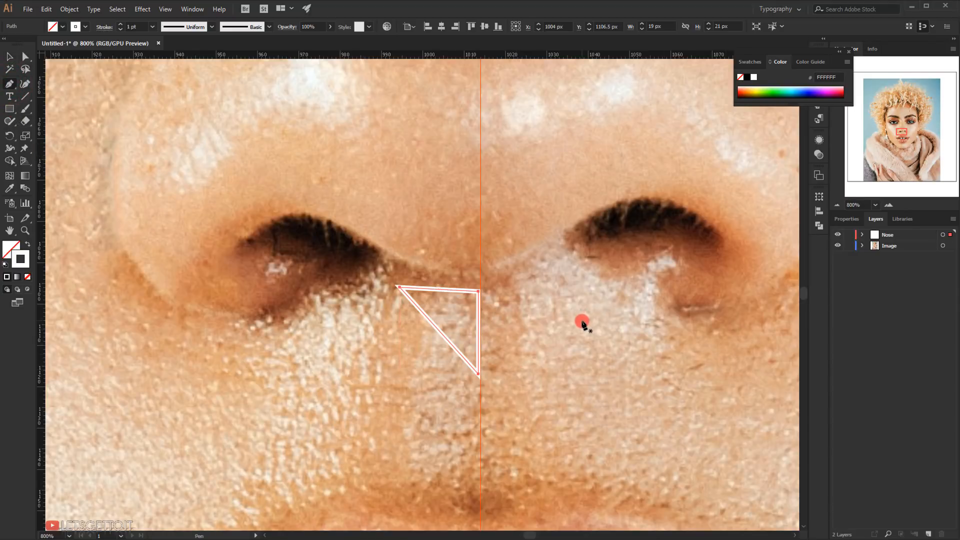
left_click(563, 293, "ctrl")
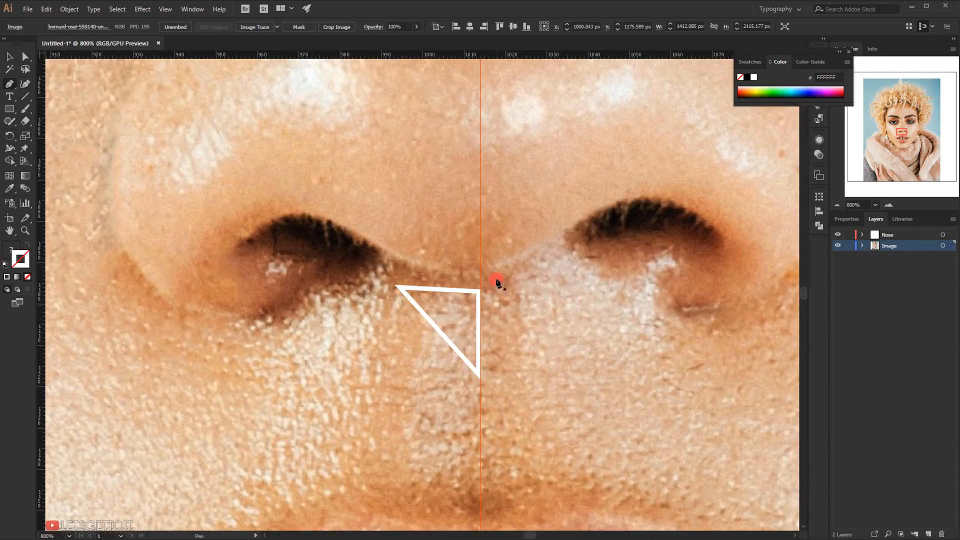
scroll(493, 312, "up", 1)
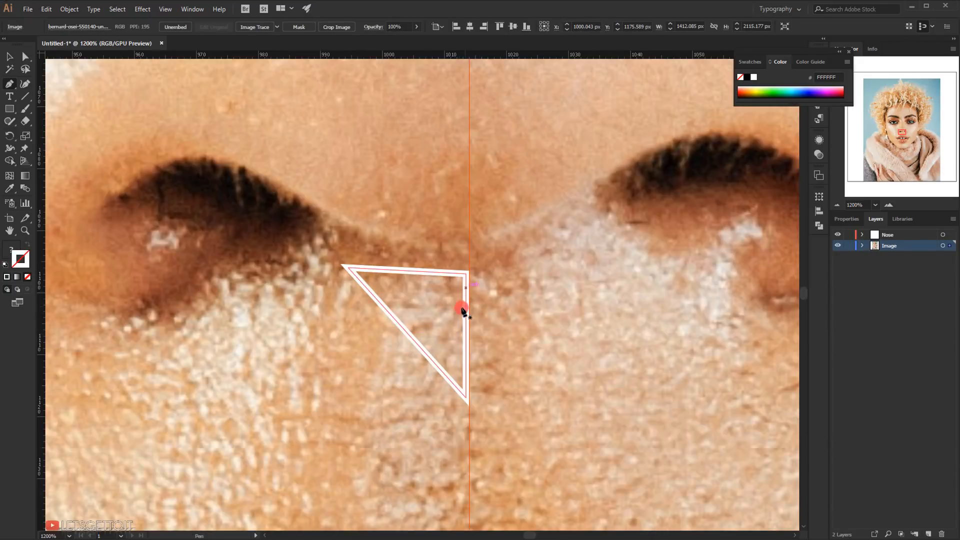
scroll(595, 375, "down", 1)
scroll(537, 405, "up", 1)
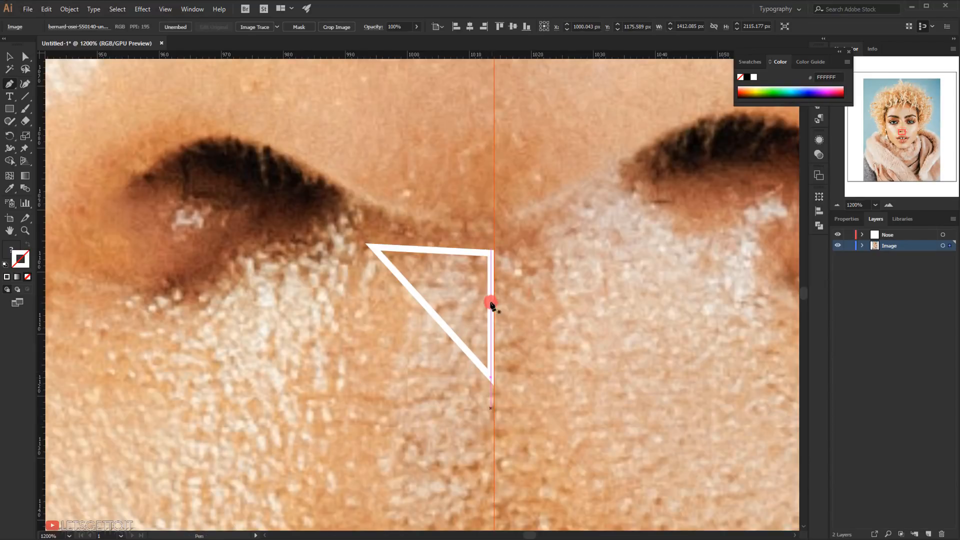
left_click(899, 234)
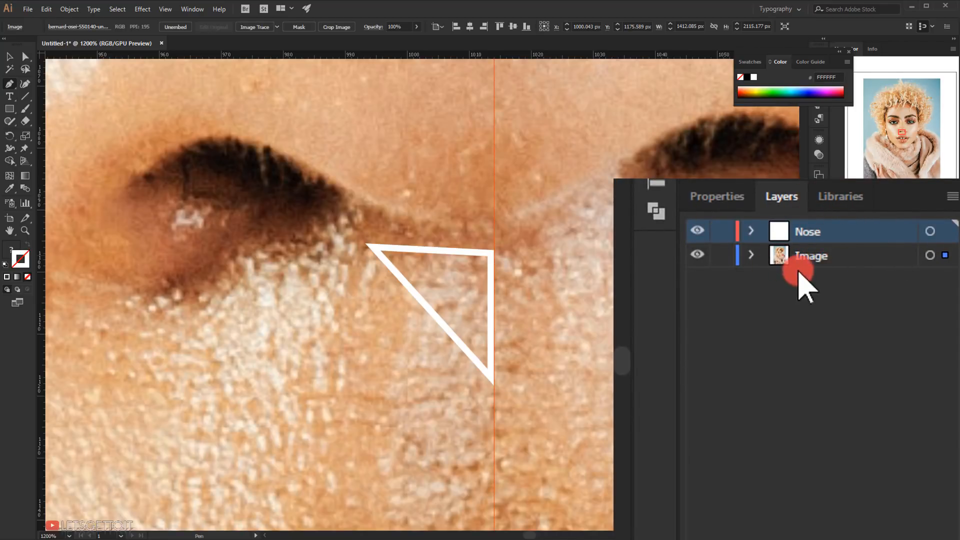
left_click(725, 256)
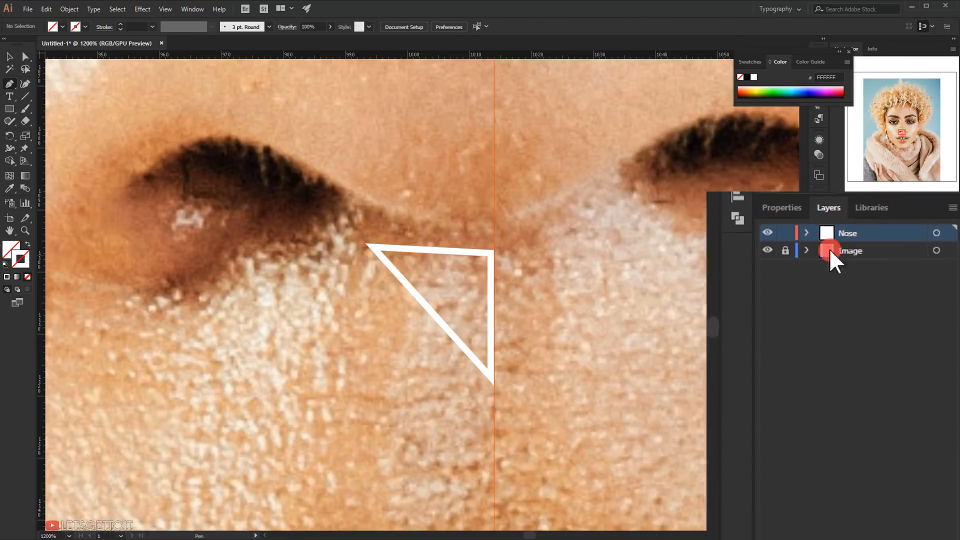
Step: Draw a closed Pen triangle on the first triangle's upper side, its new corner about 8 px above the first triangle's outer corner
scroll(724, 281, "down", 1)
scroll(355, 240, "down", 1, "alt")
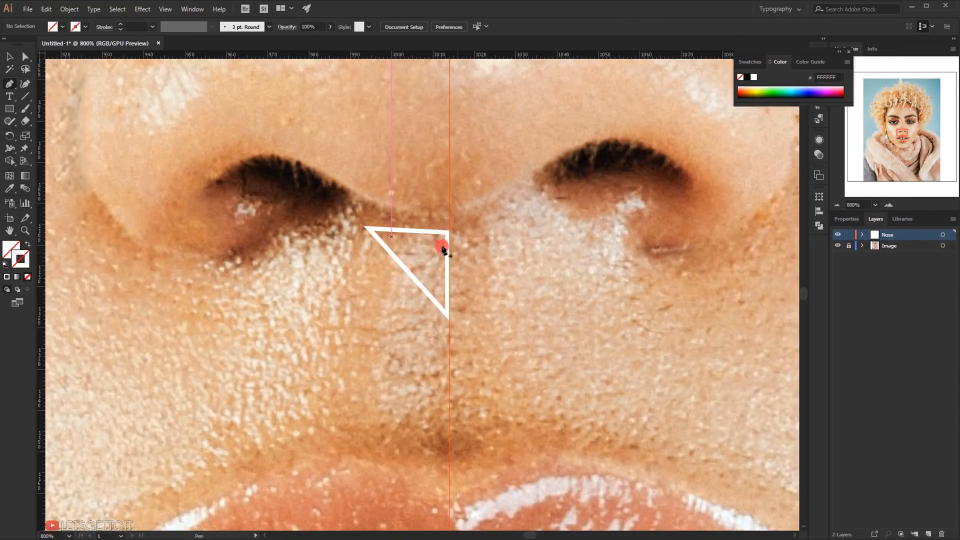
scroll(429, 274, "up", 3)
scroll(431, 349, "up", 2)
scroll(450, 347, "up", 1)
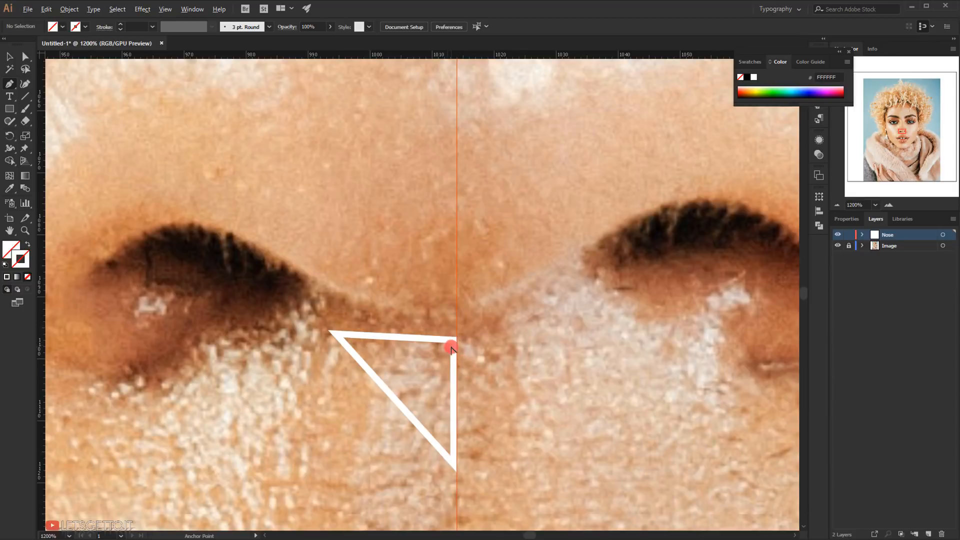
scroll(450, 347, "up", 1)
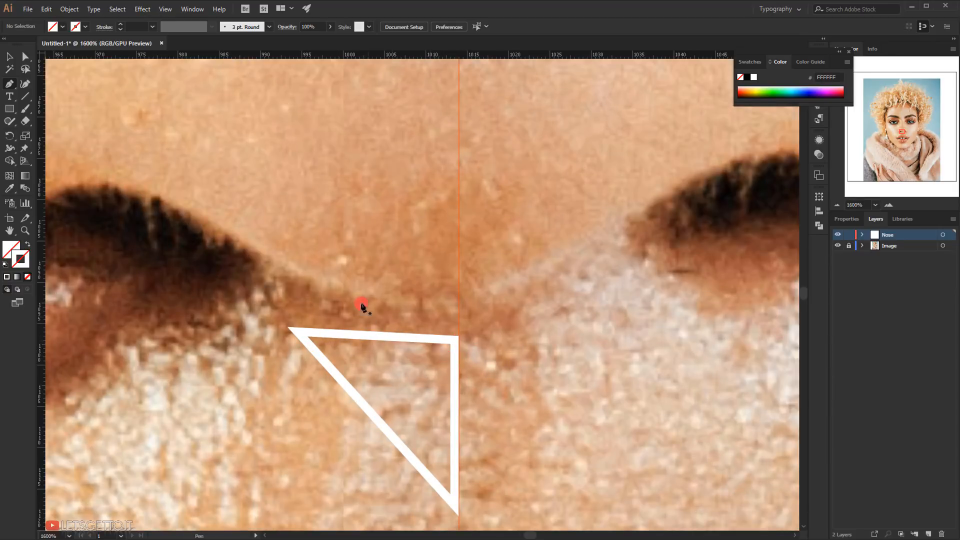
scroll(363, 306, "down", 1)
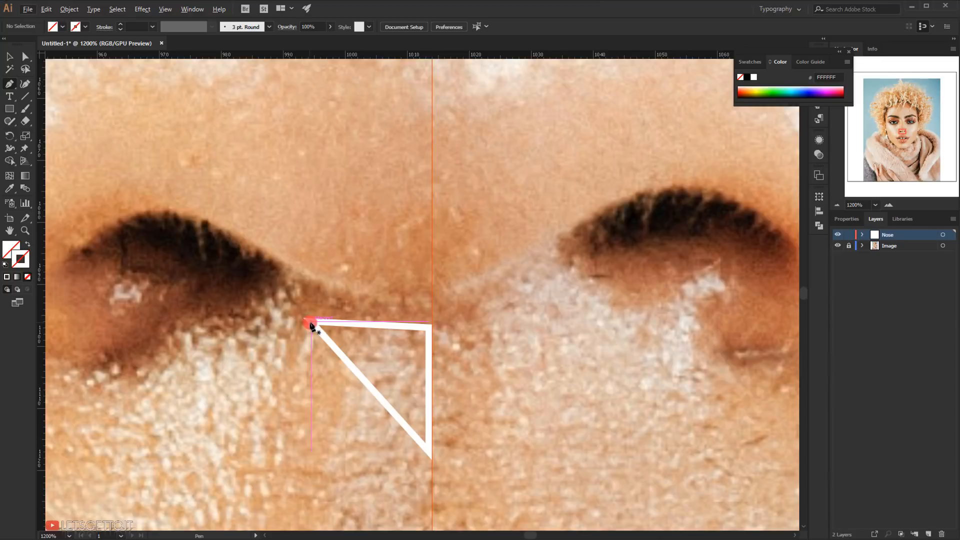
left_click_drag(310, 325, 306, 273)
left_click(426, 328)
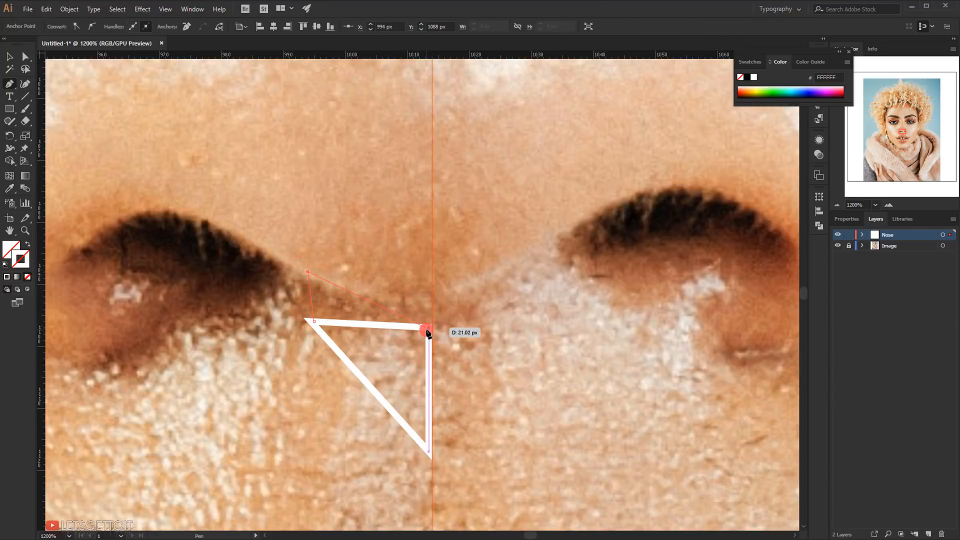
left_click_drag(303, 325, 313, 322)
left_click_drag(427, 328, 428, 342)
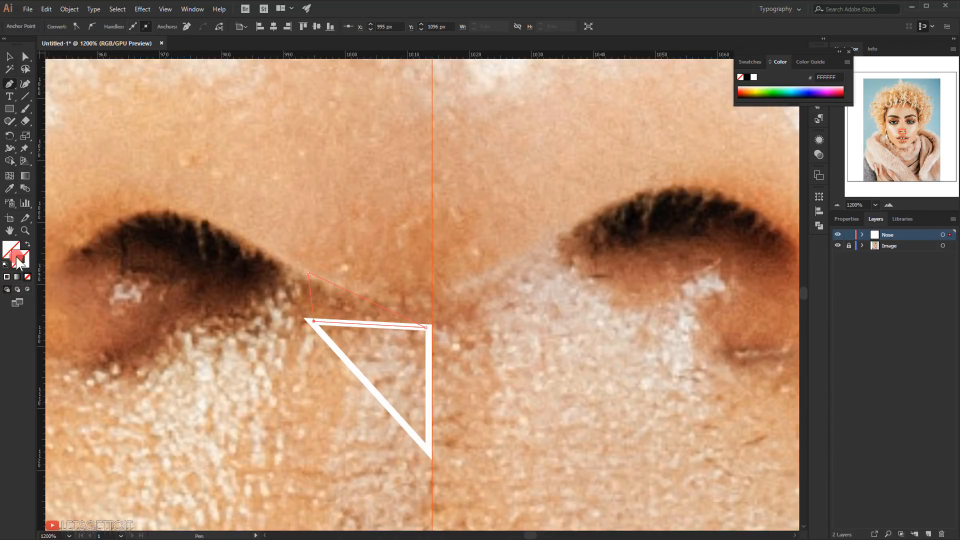
Step: Give the second triangle a solid white stroke, FFFFFF, with no fill, and deselect it
left_click(29, 280)
left_click(7, 278)
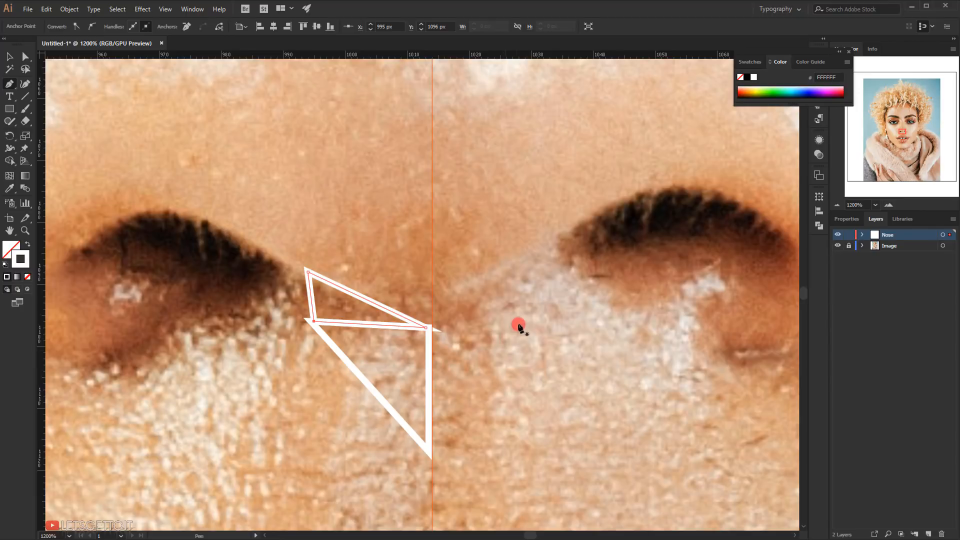
left_click(503, 270, "ctrl")
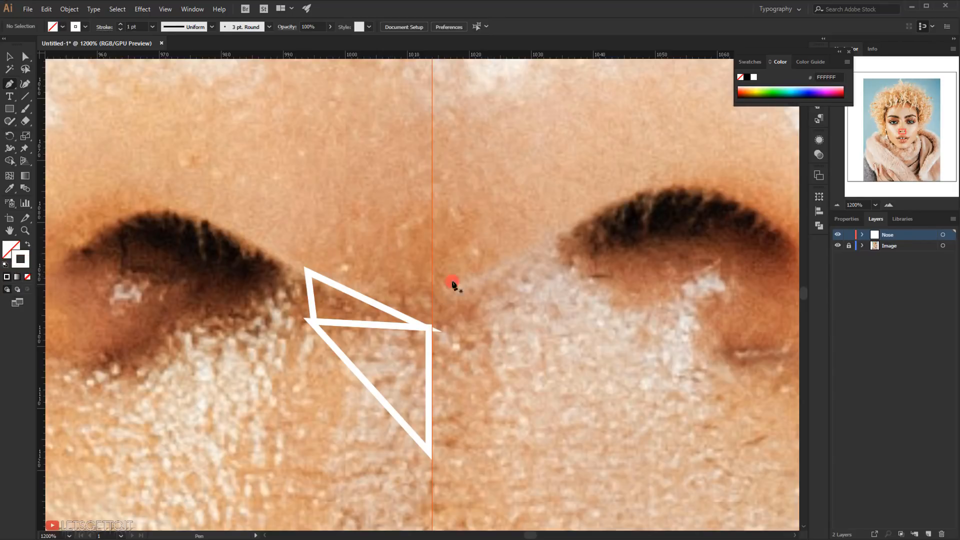
Step: Draw a tall closed triangle on the second triangle's sloping upper side, with a vertical side 40 px long beside the center guide
scroll(448, 288, "up", 1)
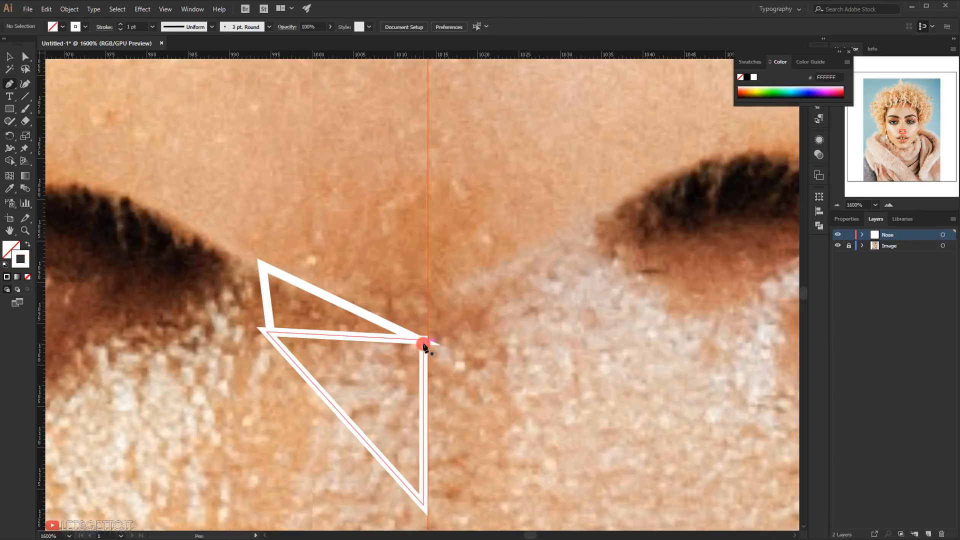
left_click(423, 343)
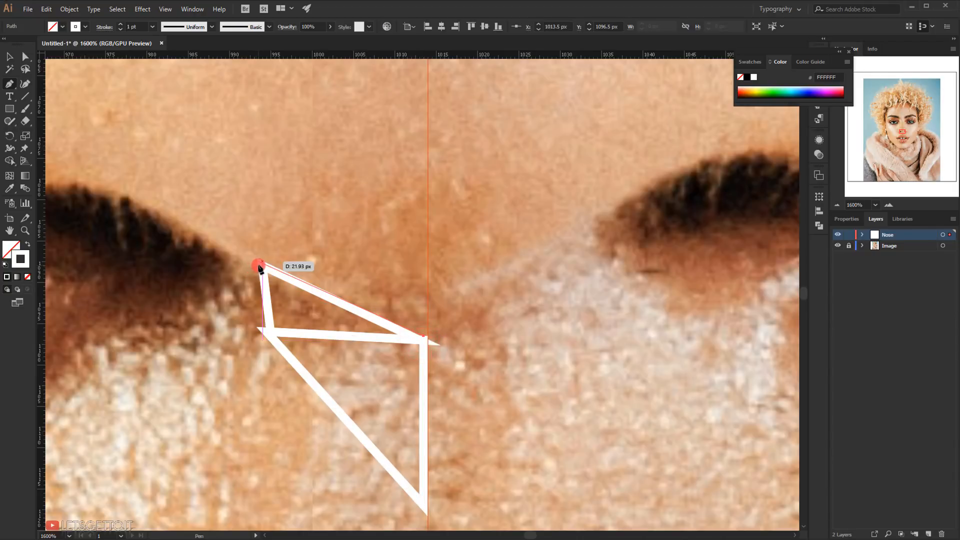
left_click(261, 267)
scroll(280, 269, "down", 2)
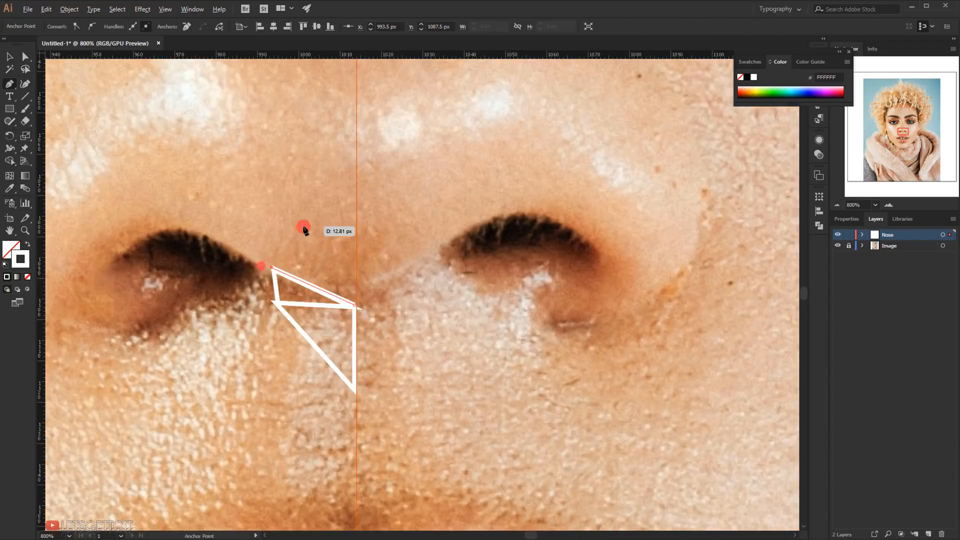
left_click(354, 141)
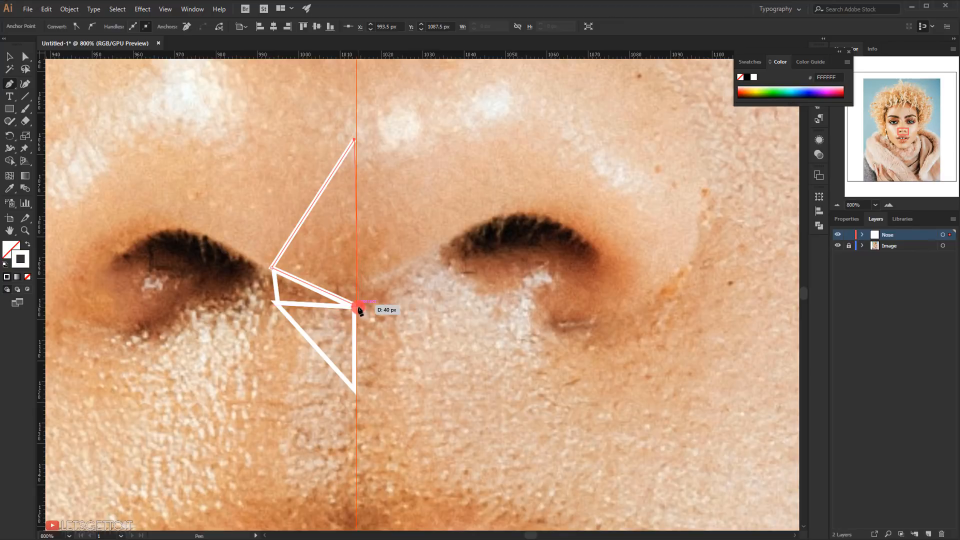
left_click(356, 306)
scroll(389, 318, "up", 2)
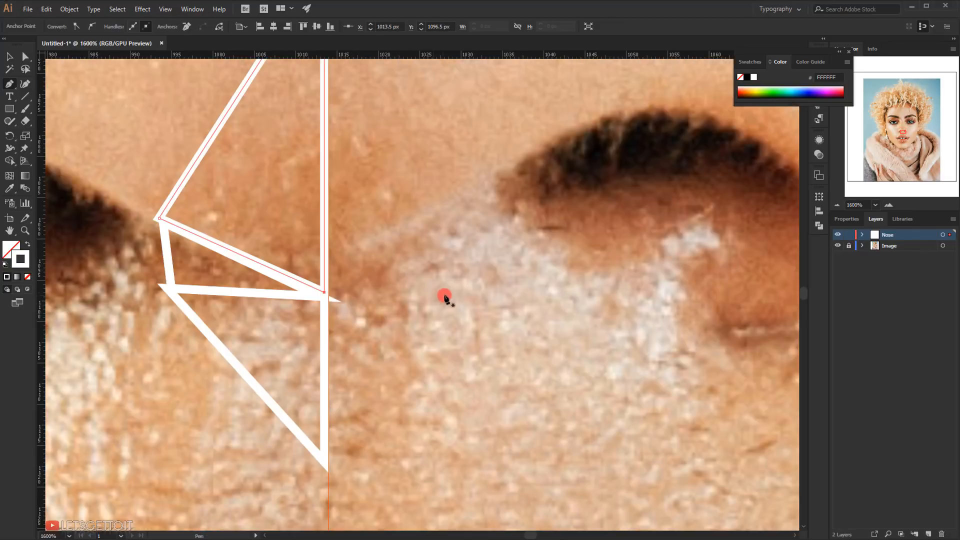
left_click(445, 296, "ctrl")
Step: Draw a closed triangle over the left nostril, from the second triangle's upper outer corner to the nostril's top, with a far side about 13 px long
scroll(382, 330, "down", 3)
left_click_drag(307, 294, 332, 293)
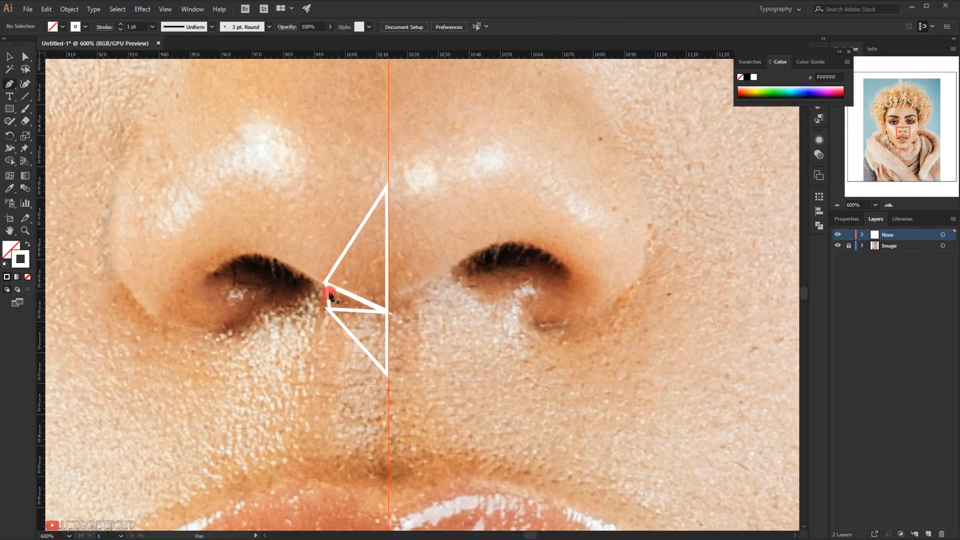
scroll(300, 293, "up", 2)
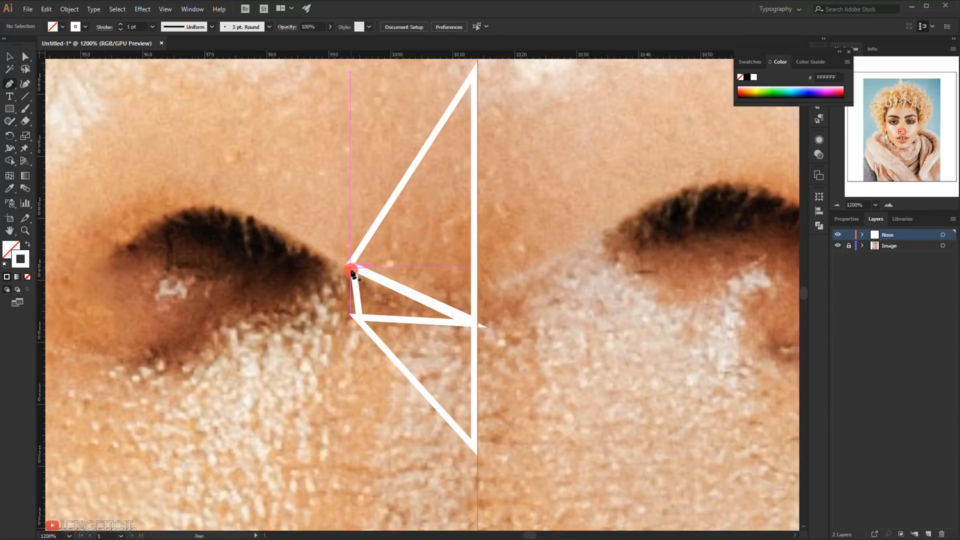
left_click(353, 268)
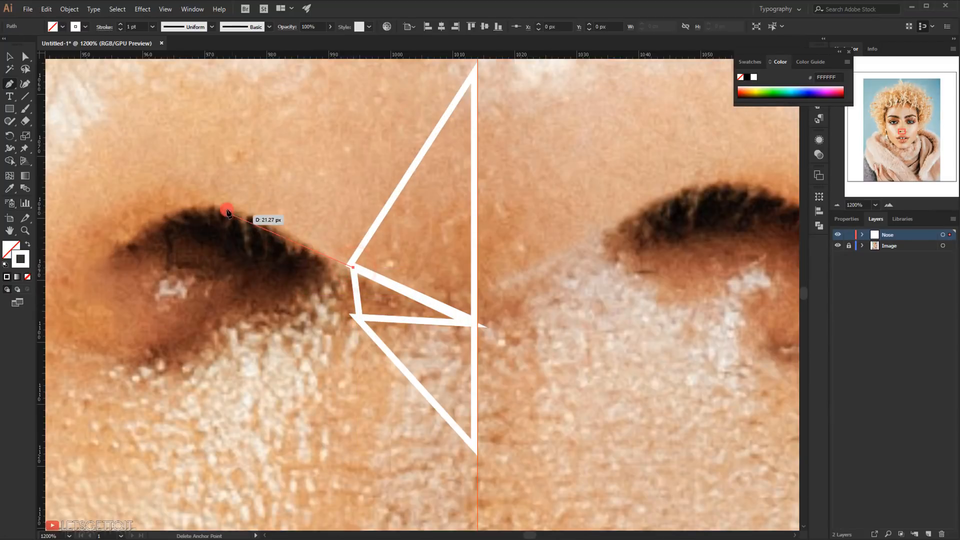
left_click_drag(207, 202, 190, 285)
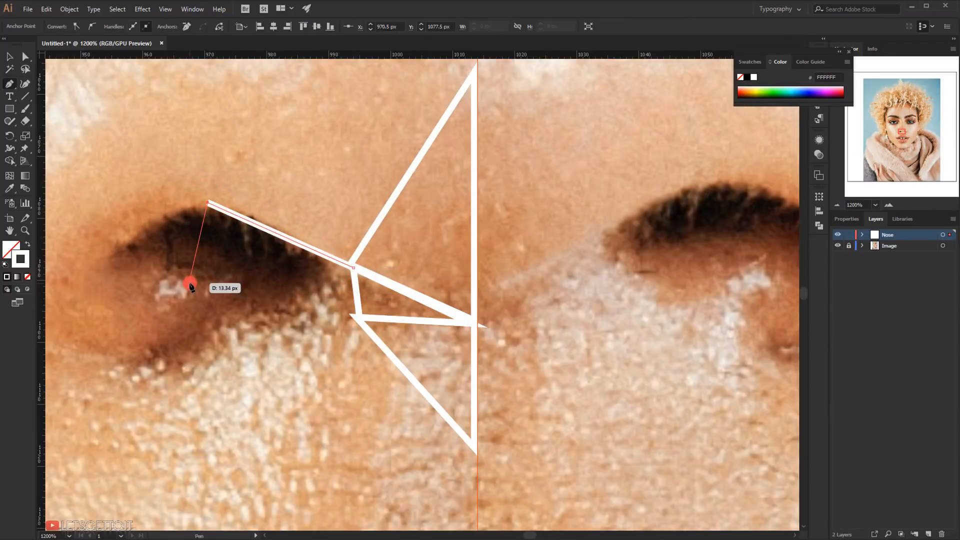
left_click(190, 283)
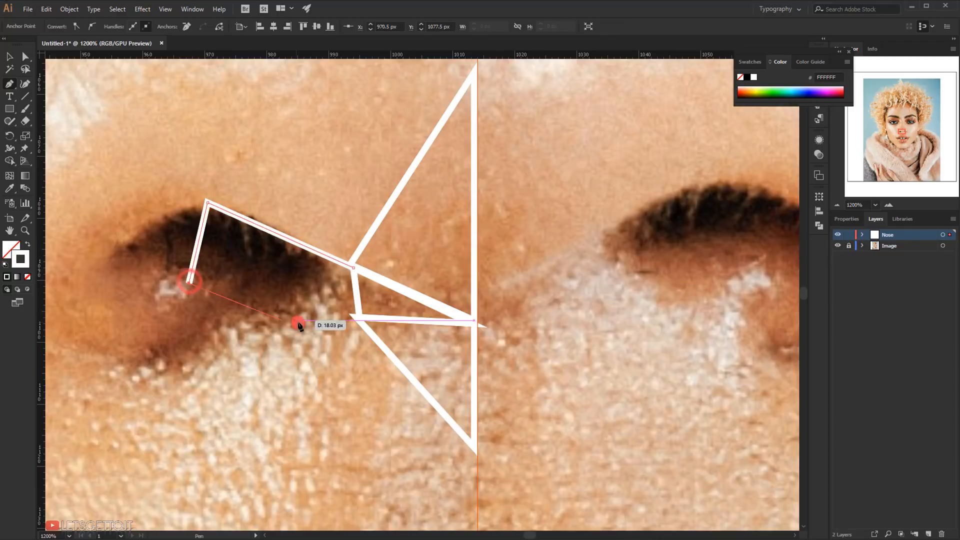
left_click(353, 267)
left_click(303, 174, "ctrl")
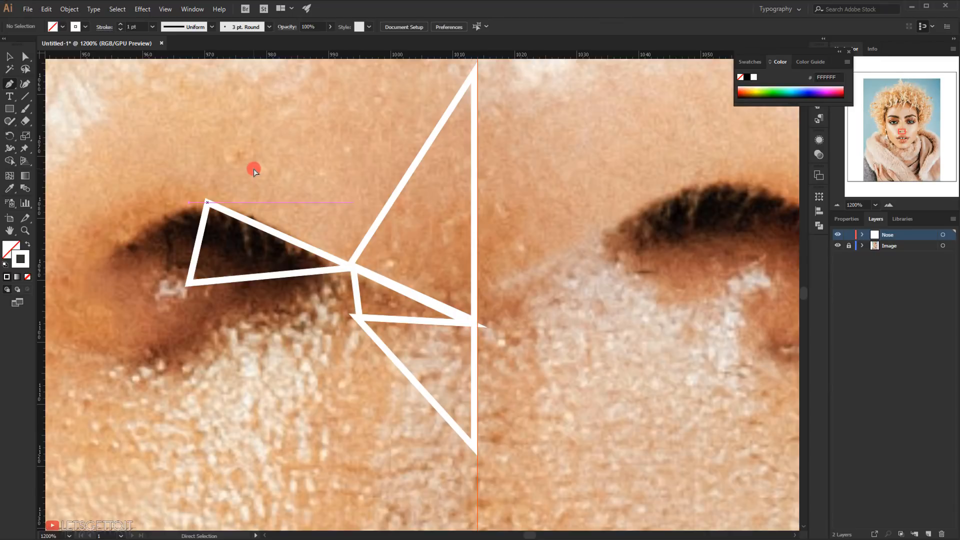
Step: Draw a closed triangle over the outer end of the left nostril, sharing the nostril triangle's short side, with an upper side about 15.5 px long
left_click(209, 203)
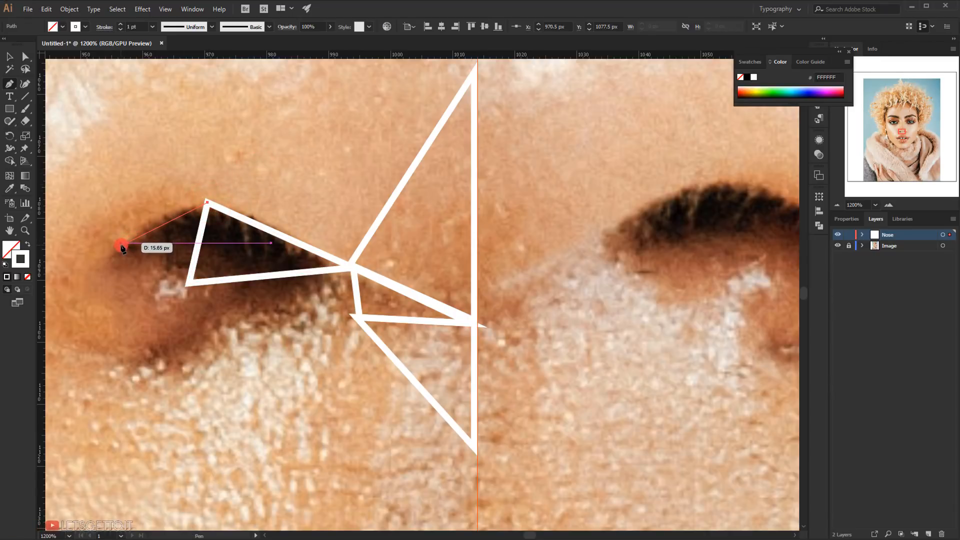
left_click(122, 246)
left_click(189, 282)
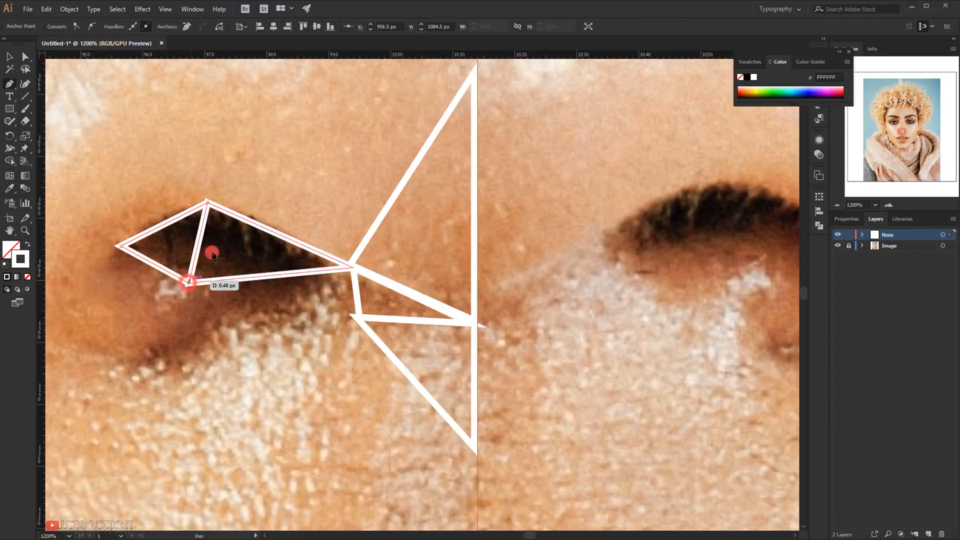
left_click(209, 203)
left_click(252, 172, "ctrl")
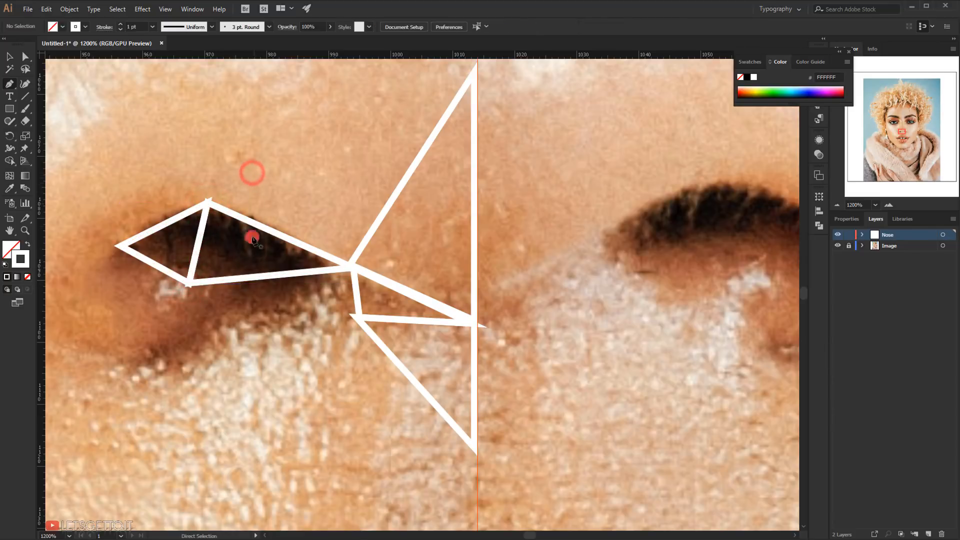
Step: Draw a closed triangle beneath the left nostril triangle, sharing its long lower side, with an inner side about 14.5 px long
left_click(189, 283)
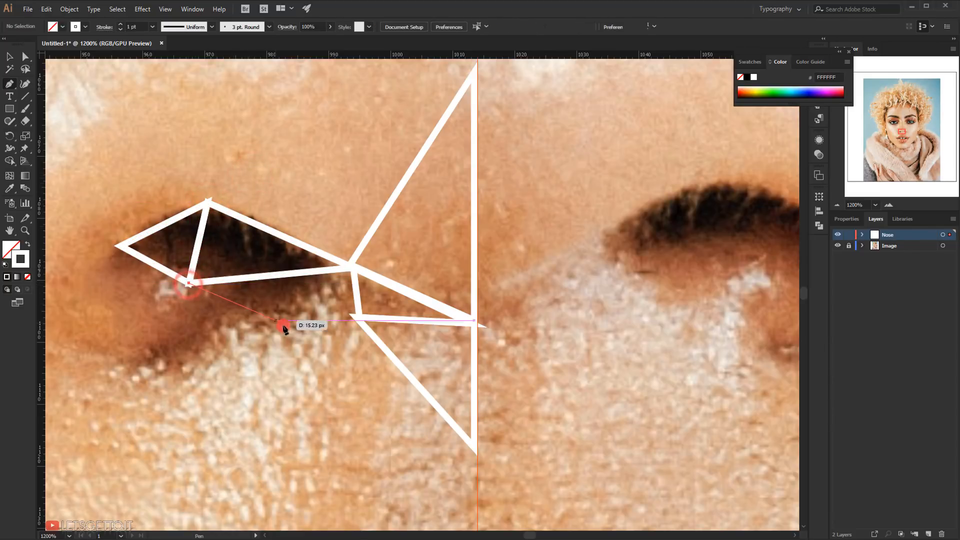
left_click(281, 326)
left_click(350, 269)
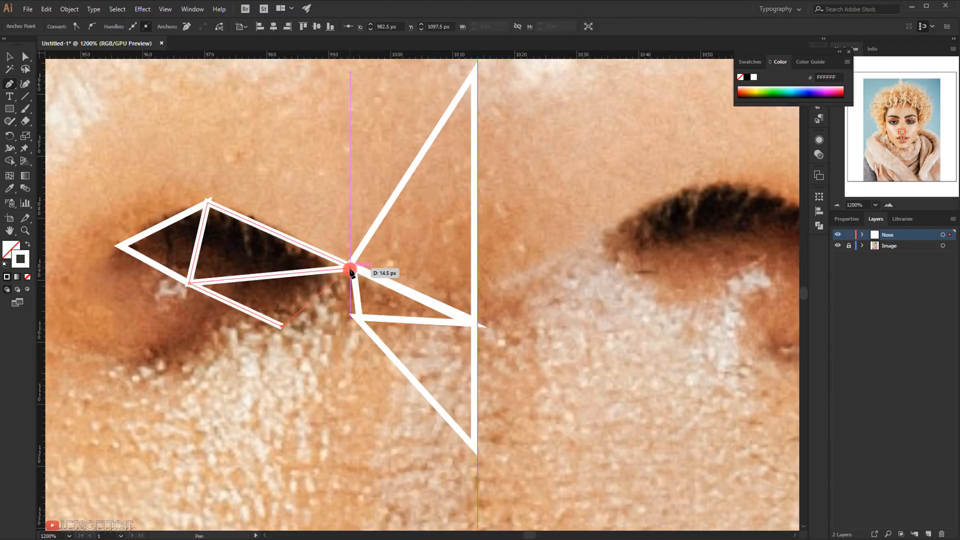
left_click(189, 285)
left_click(316, 206, "ctrl")
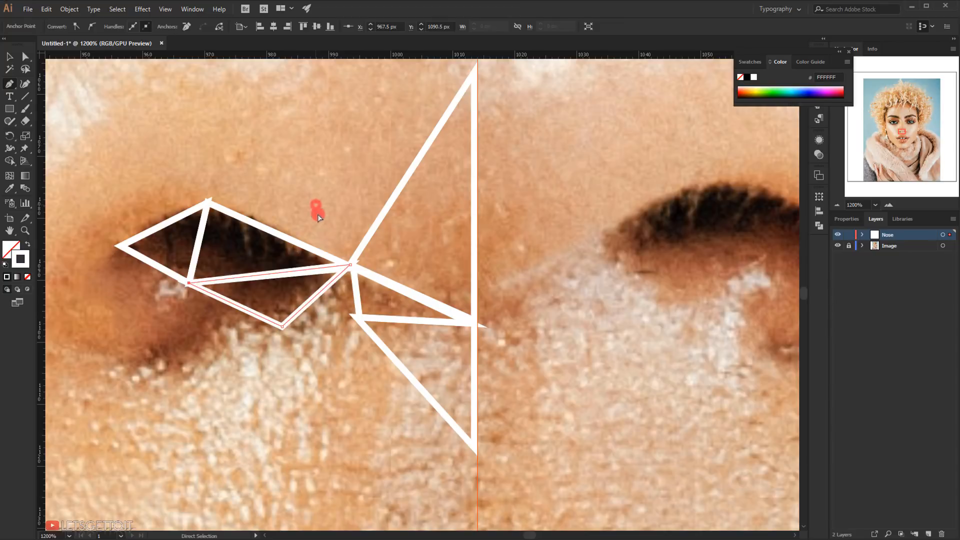
Step: Fill the gap under the nostril's inner end with a closed triangle reaching the short upright side beside the nose base
left_click(281, 328)
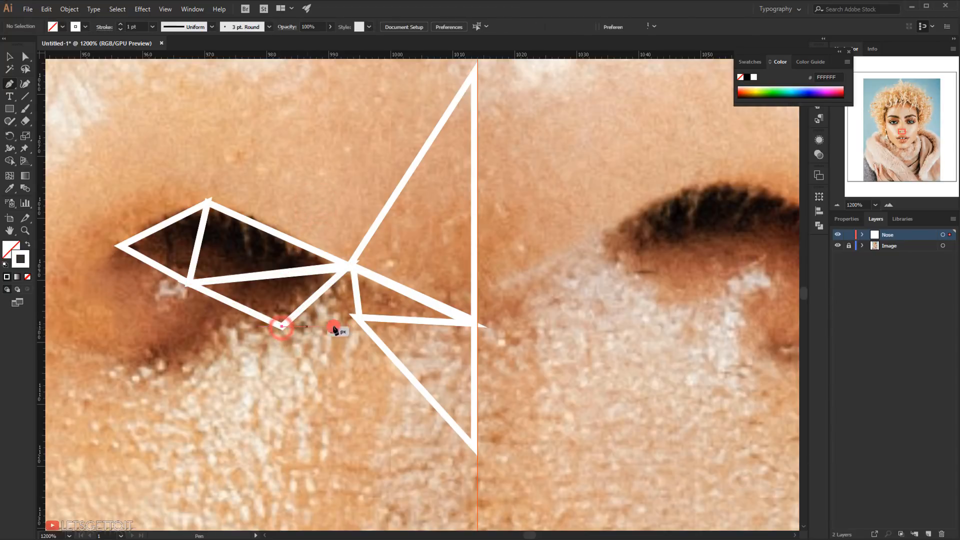
left_click(358, 318)
left_click(353, 266)
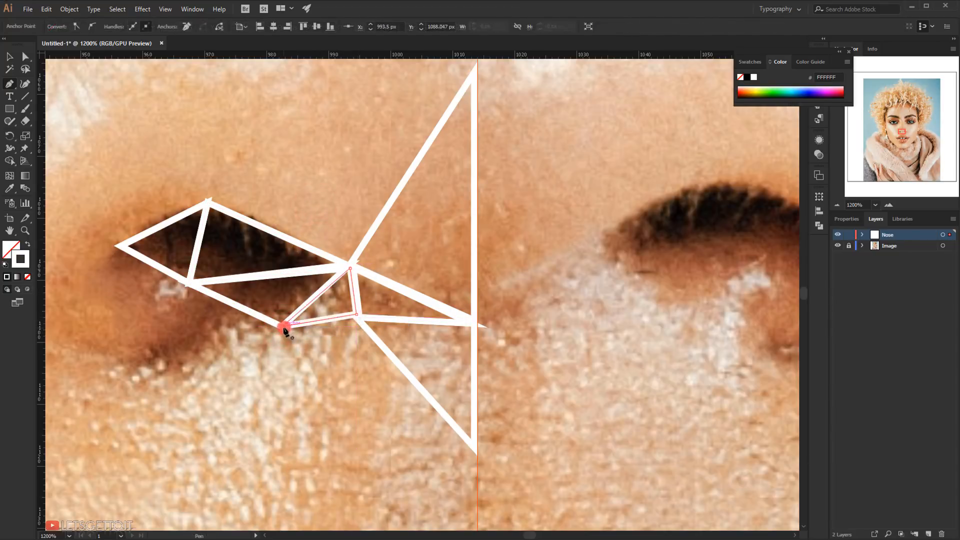
left_click(282, 328)
left_click(272, 369, "ctrl")
Step: Draw a closed triangle along the nostril's lower outer edge, with a vertical side running down from the nostril's outer tip
left_click_drag(270, 371, 380, 337)
left_click(394, 294)
left_click(233, 319)
left_click(233, 207)
left_click(378, 297)
Step: Draw a closed triangle above the nostril's outer end, sharing its upper side and reaching up to the nose wing's highlight
key("ctrl+minus")
key("ctrl+minus")
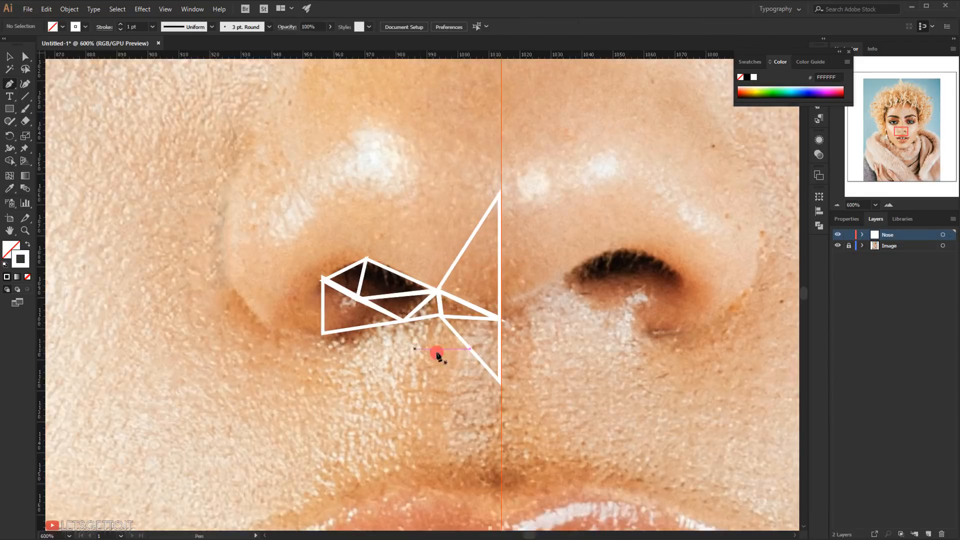
key("ctrl+plus")
left_click(354, 275)
left_click(250, 243)
left_click(295, 305)
left_click_drag(374, 281, 349, 272)
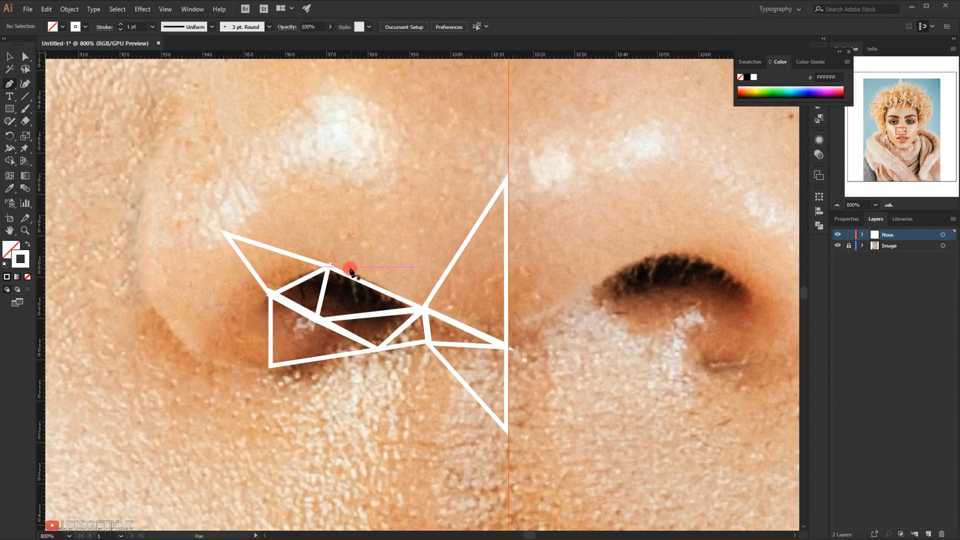
Step: Draw a closed triangle from the nostril's top to the tall triangle's apex at the center guide, sharing its sloping side
left_click(330, 267)
left_click(507, 179)
left_click(425, 310)
left_click(330, 267)
scroll(347, 223, "down", 2)
left_click(406, 195, "ctrl")
Step: Draw a closed triangle joining the apex at the center guide, the nostril's top and the corner at the nose wing's highlight
scroll(423, 227, "up", 2)
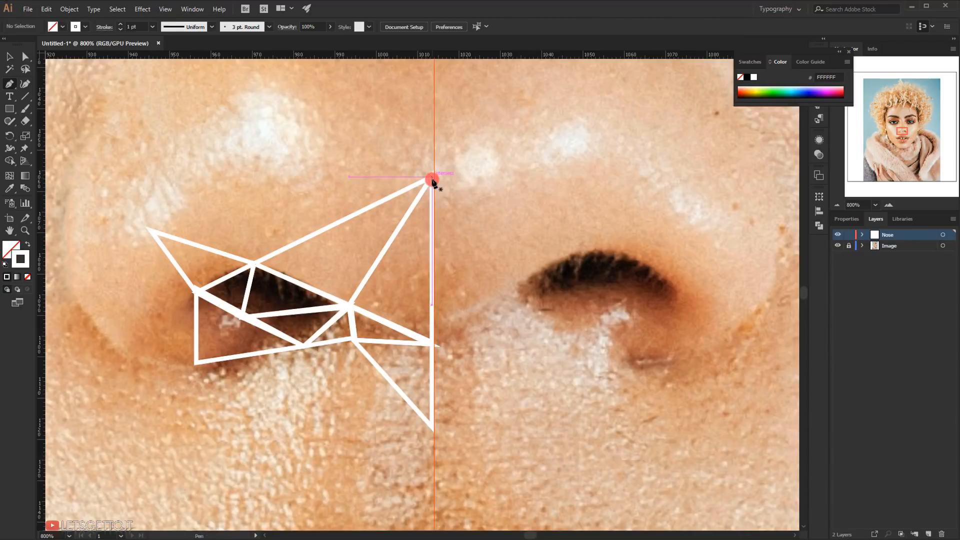
left_click(431, 176)
left_click(253, 264)
left_click(150, 229)
left_click(432, 175)
scroll(425, 265, "down", 3)
left_click(340, 310, "ctrl")
Step: Draw a closed narrow triangle from the nose wing's highlight corner down to the vertical side beside the nostril
left_click_drag(354, 310, 416, 285)
scroll(395, 251, "up", 3)
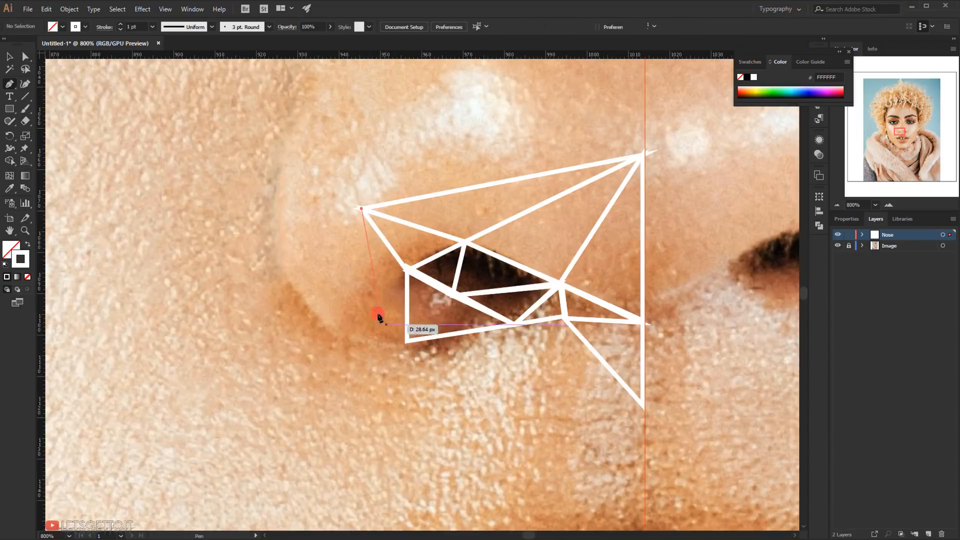
left_click(360, 210)
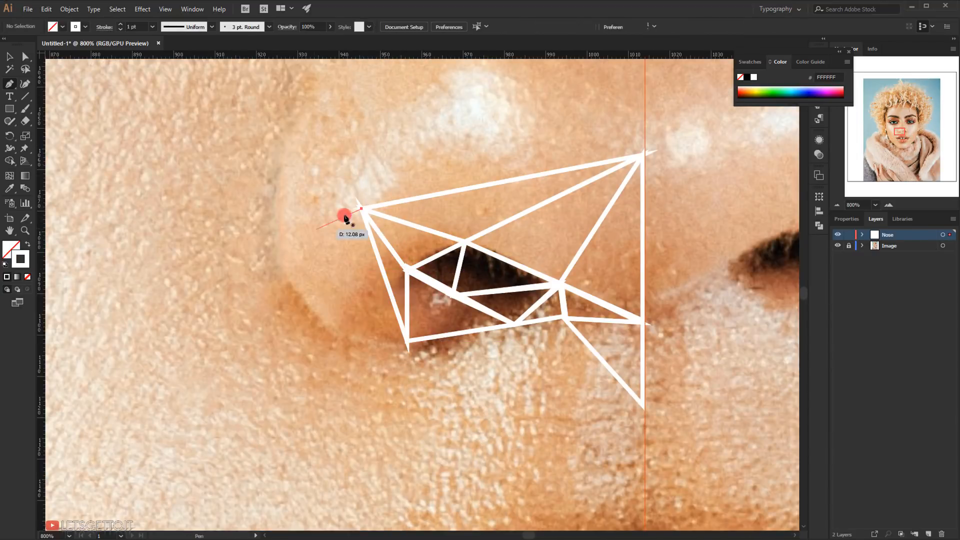
Step: Draw a closed triangle from the highlight corner to the nose wing's outer edge and down to the wing's base
left_click(269, 254)
left_click(334, 340)
left_click(360, 210)
left_click(380, 296, "ctrl")
Step: Fill the gap between the outer wing triangle and the narrow triangle beside the nostril with a closed triangle
left_click(362, 209)
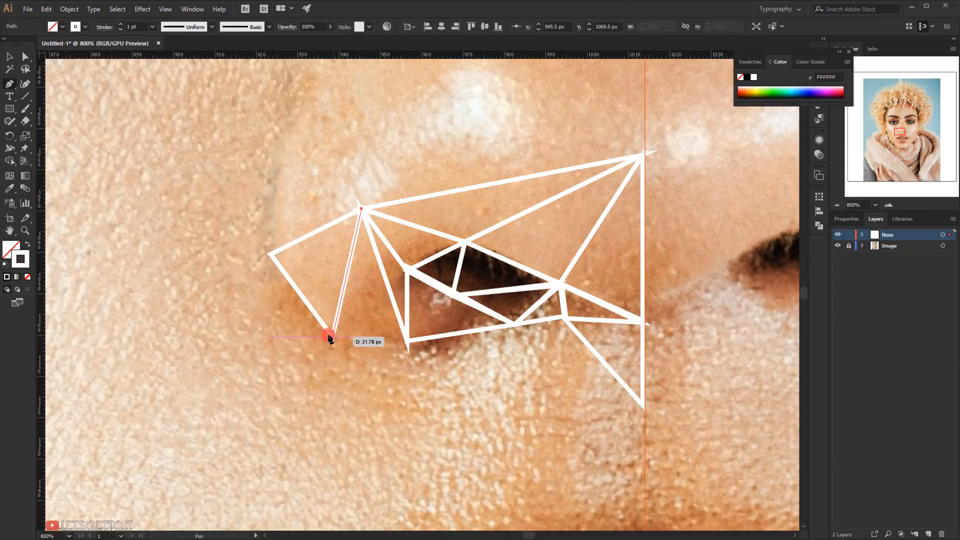
left_click(334, 339)
left_click(407, 343)
left_click(361, 209)
left_click(383, 295, "ctrl")
Step: Draw a closed triangle below the nose from the lowest point on the center guide to the nostril's bottom corner
scroll(512, 311, "down", 3)
scroll(562, 358, "up", 3)
left_click(558, 328)
left_click(434, 250)
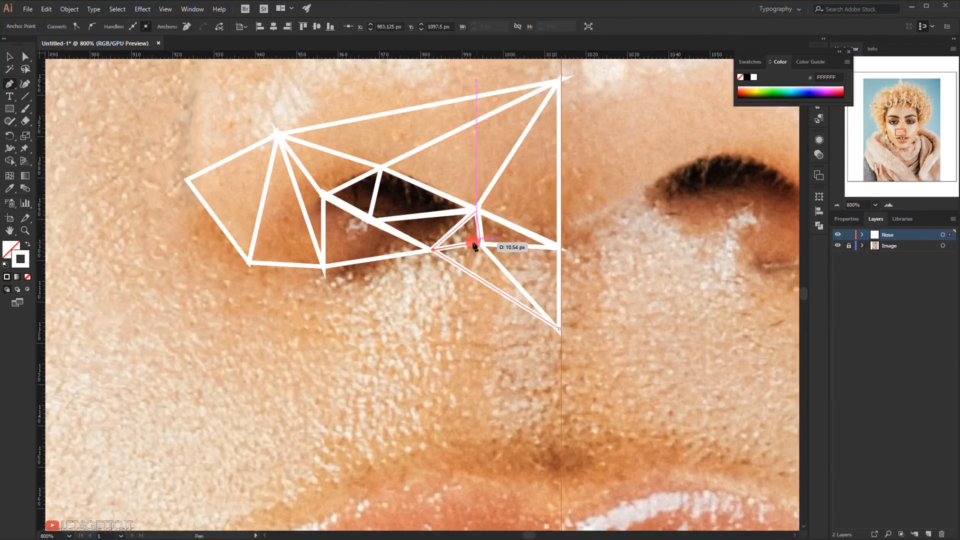
left_click(481, 244)
left_click(559, 329)
left_click(510, 322, "ctrl")
Step: Draw a long closed triangle along the nose's bottom edge, from the nostril's lower outer corner to the lowest guide point
left_click(434, 250)
left_click(323, 267)
left_click(561, 329)
left_click(434, 250)
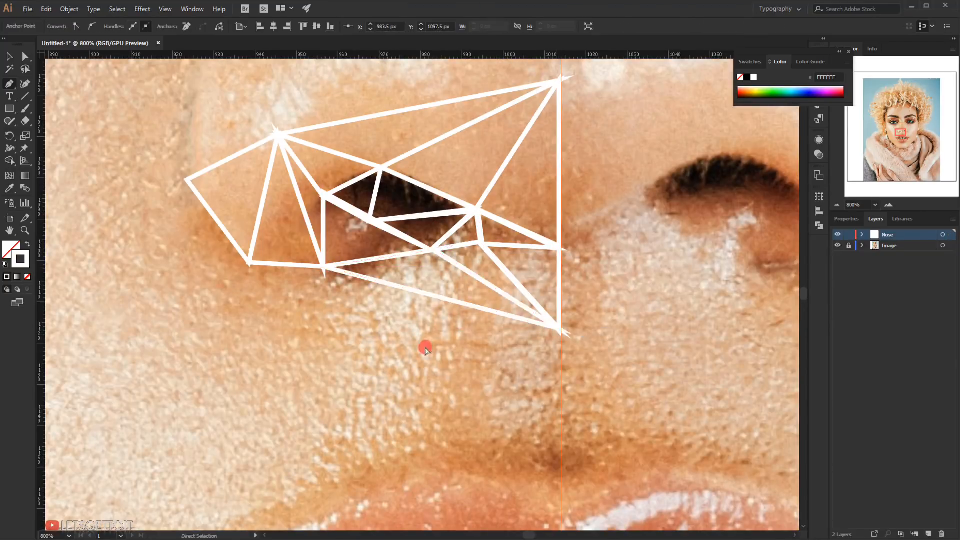
left_click(425, 347, "ctrl")
Step: Draw a closed triangle above the nose wing's highlight corner, sharing the long side that runs to the center guide apex
scroll(425, 347, "down", 4)
scroll(380, 351, "up", 3)
left_click_drag(489, 296, 347, 461)
left_click(299, 345)
left_click(364, 285)
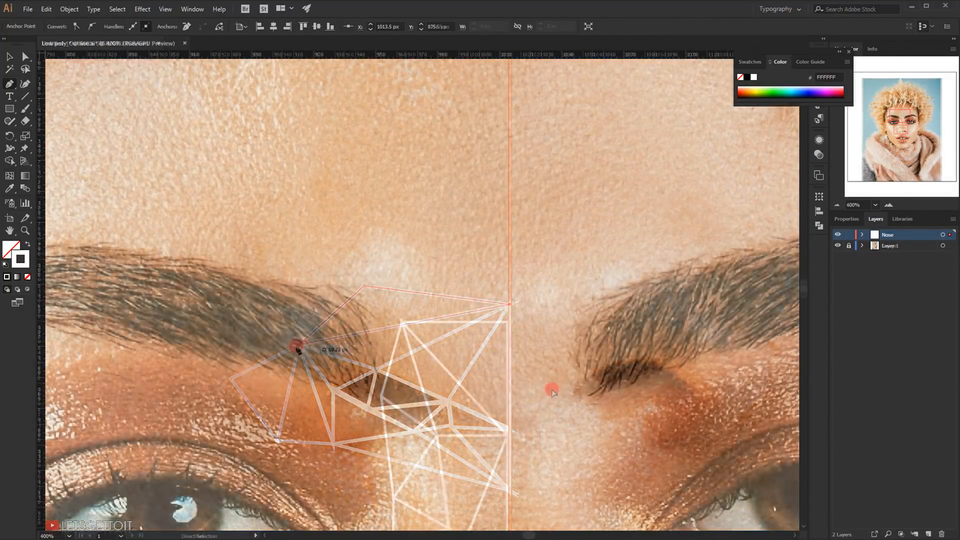
Step: Compare the half-nose outline with the photo by hiding and showing the Nose layer repeatedly, leaving it visible
scroll(551, 385, "down", 4)
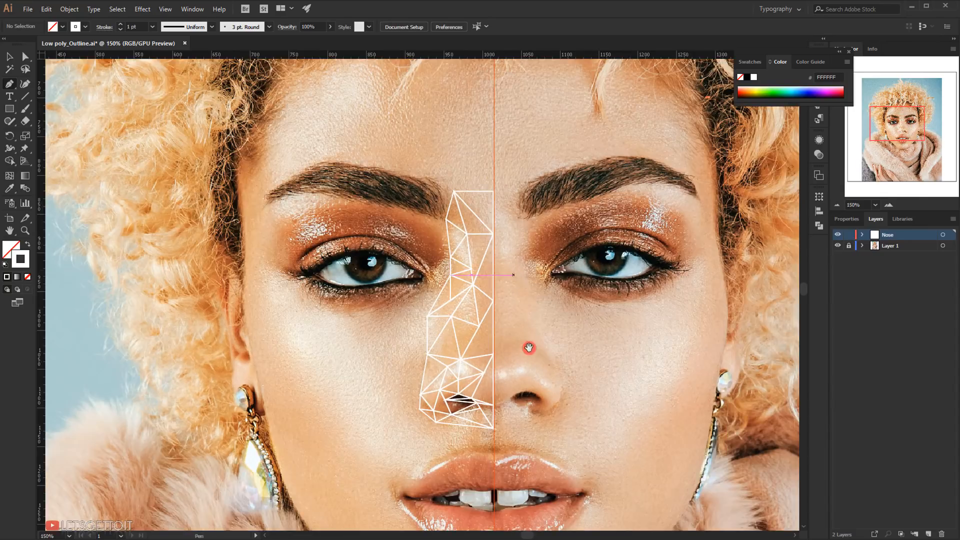
left_click_drag(529, 348, 521, 282)
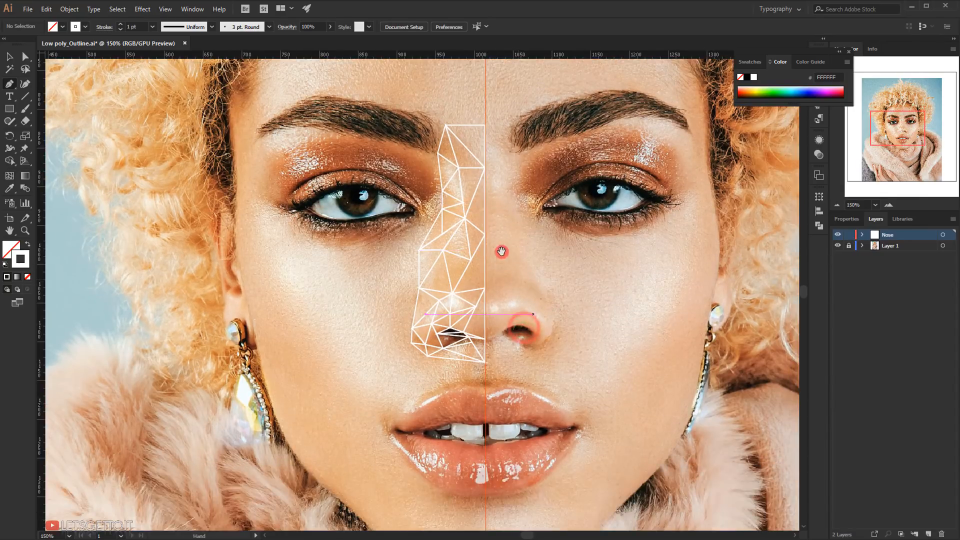
scroll(498, 334, "down", 1)
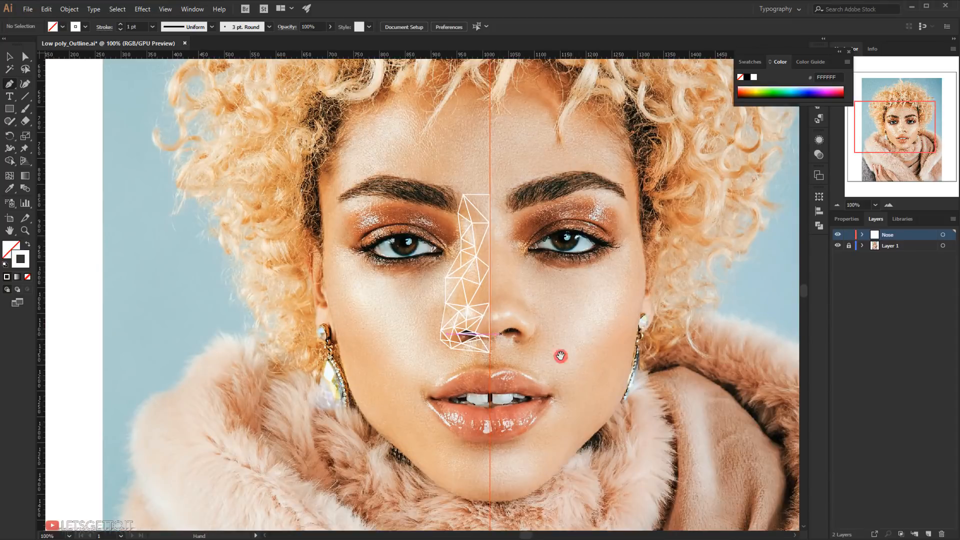
left_click_drag(612, 354, 531, 371)
left_click(838, 235)
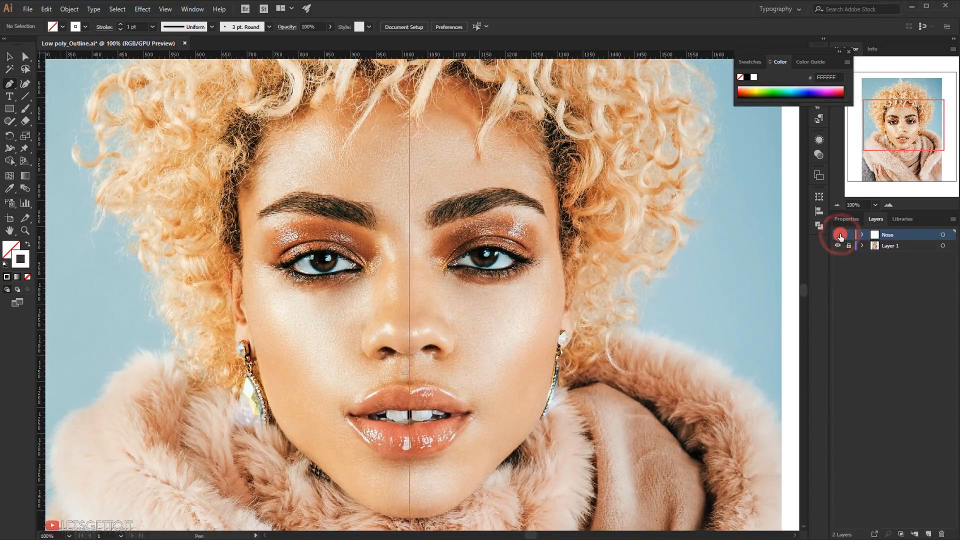
left_click(839, 235)
left_click(839, 234)
left_click(838, 234)
left_click(838, 234)
left_click(838, 235)
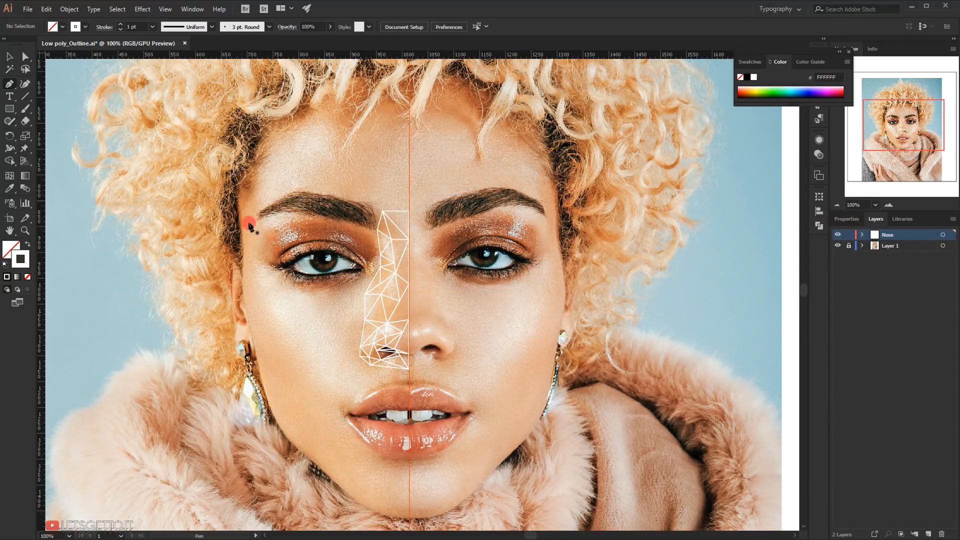
left_click_drag(434, 251, 393, 231)
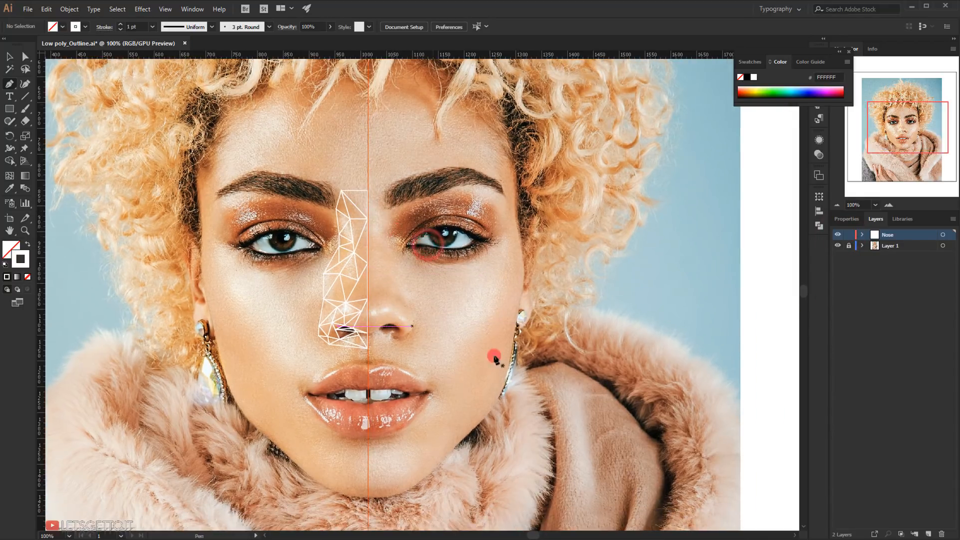
Step: Create a new layer above the Nose layer and name it Hair and ear
left_click(928, 534)
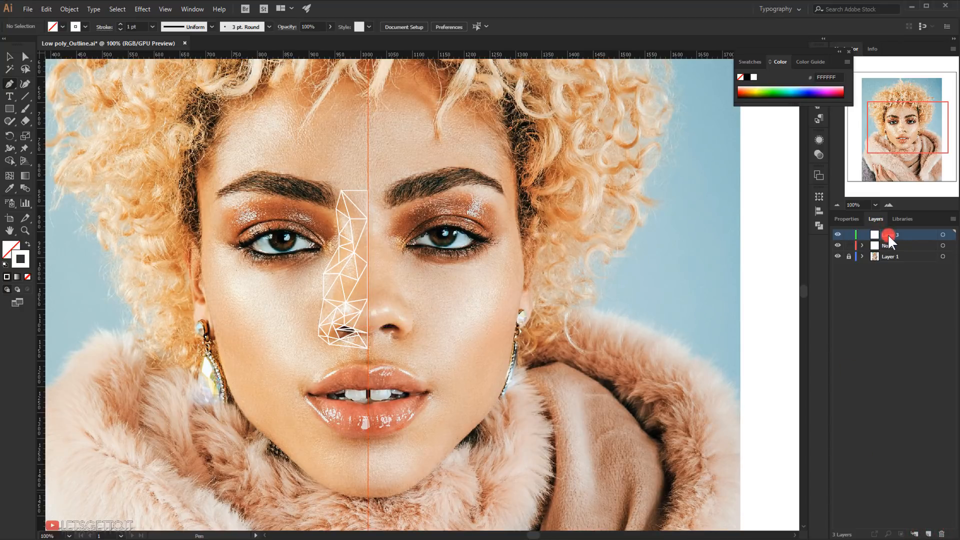
double_click(891, 235)
Step: Draw a closed triangle at the hairline above the left ear, with a 26 px horizontal top side and an outer side about 52 px long
scroll(335, 306, "up", 2)
left_click_drag(225, 312, 451, 418)
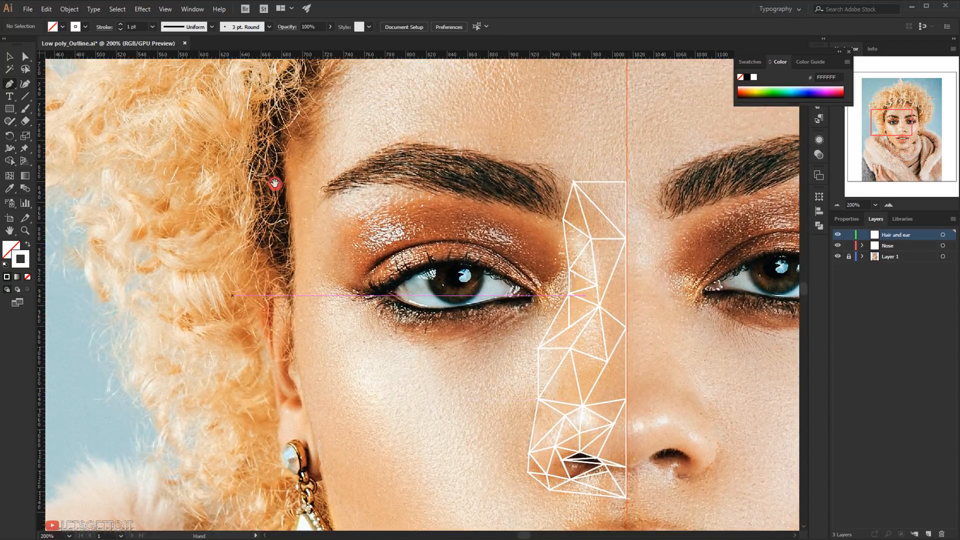
left_click_drag(307, 283, 301, 263)
left_click_drag(312, 330, 309, 324)
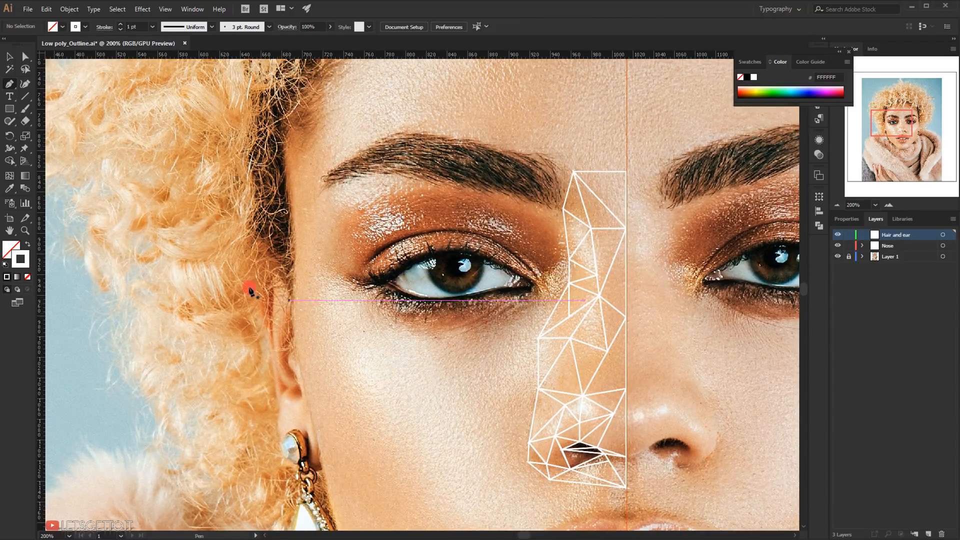
scroll(251, 286, "up", 1)
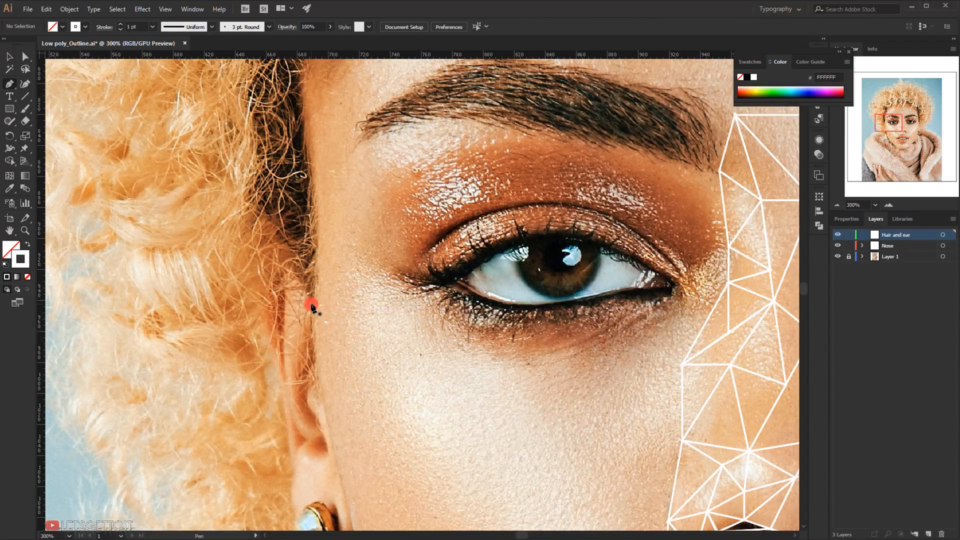
left_click(311, 304)
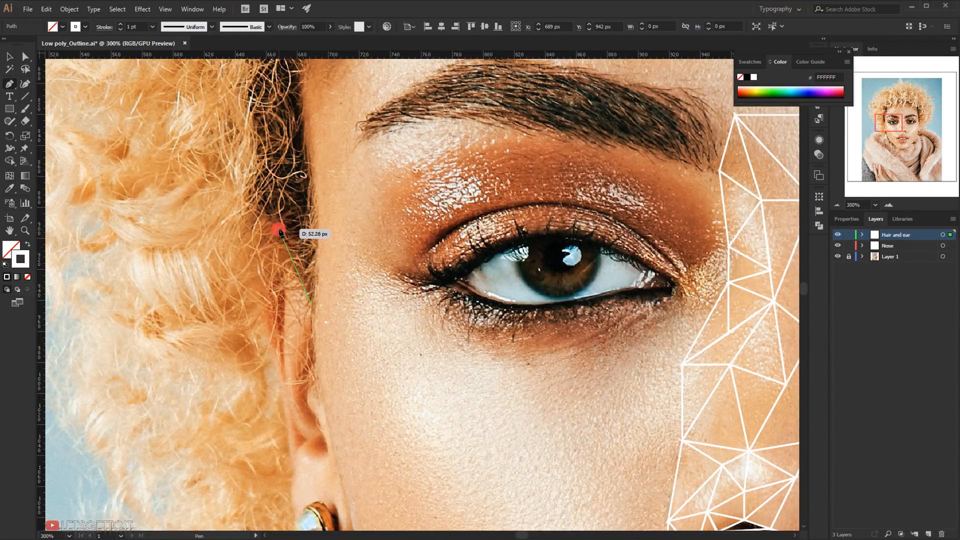
left_click(279, 231)
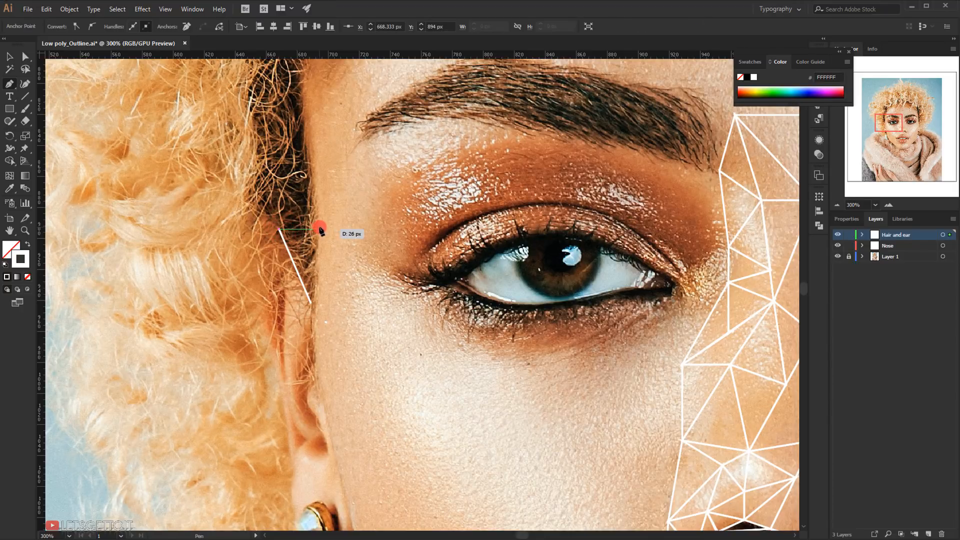
left_click(319, 230)
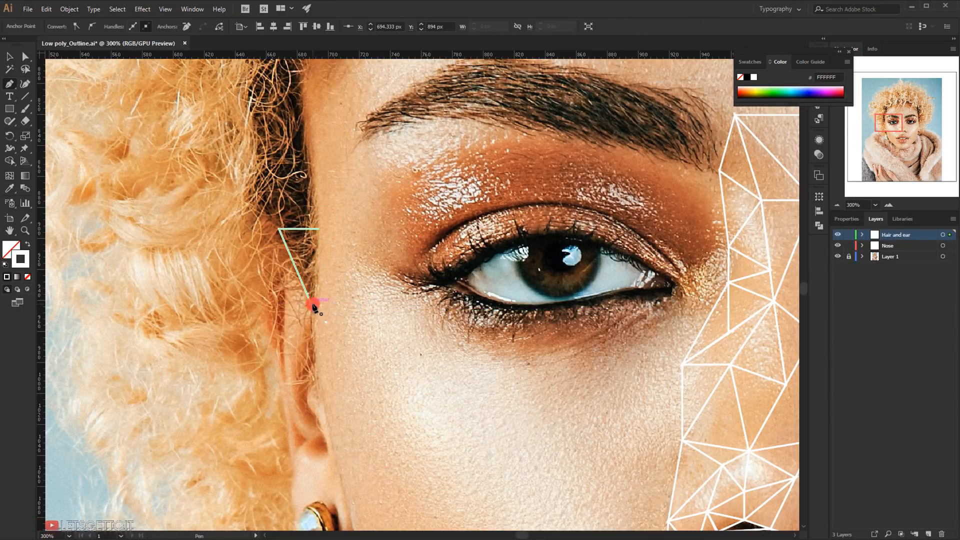
left_click(313, 304)
Step: Examine the first hairline triangle against the whole face and the dark hair edge above it at several zoom levels
scroll(324, 315, "up", 3)
scroll(365, 300, "down", 3)
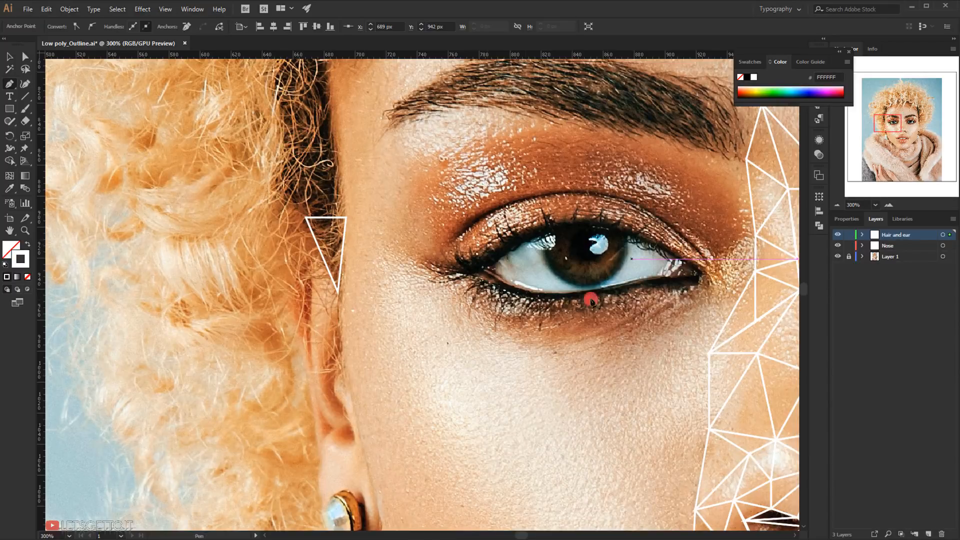
scroll(591, 301, "down", 2)
scroll(407, 293, "down", 3)
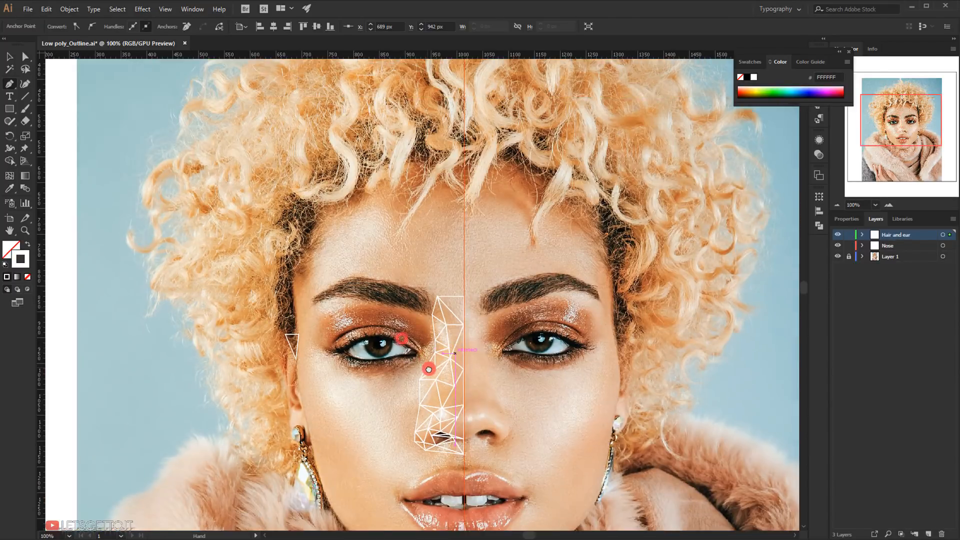
left_click_drag(428, 370, 431, 371)
scroll(320, 354, "up", 1)
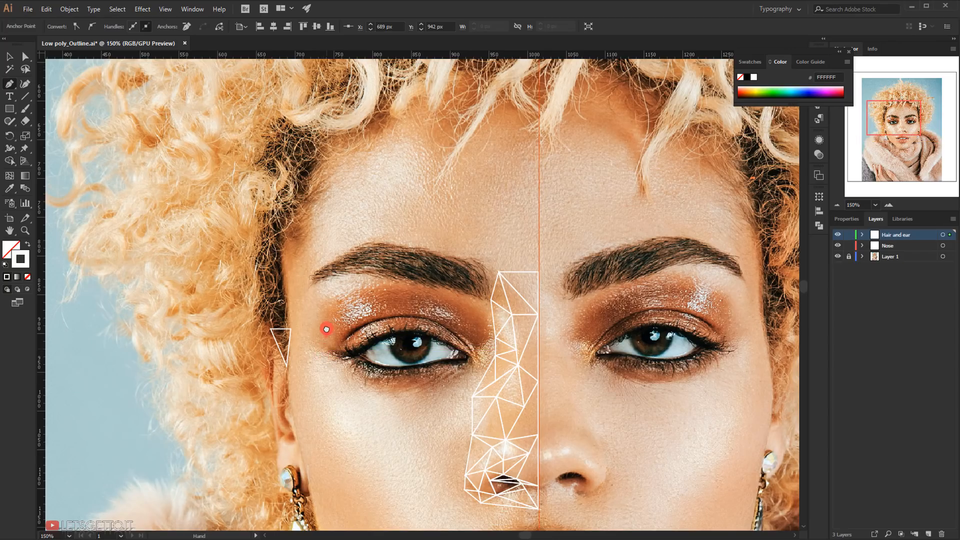
left_click_drag(326, 329, 321, 347)
scroll(278, 338, "up", 2)
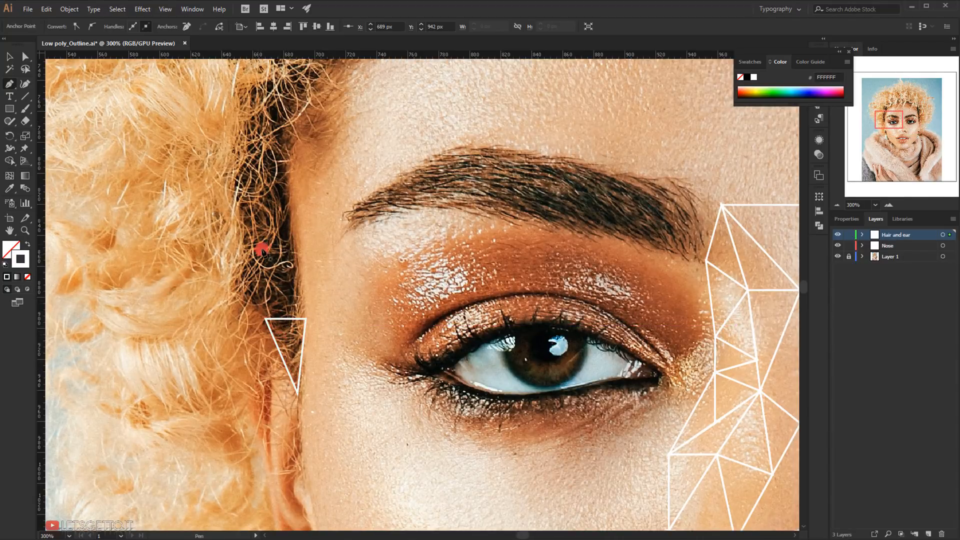
scroll(265, 319, "up", 1)
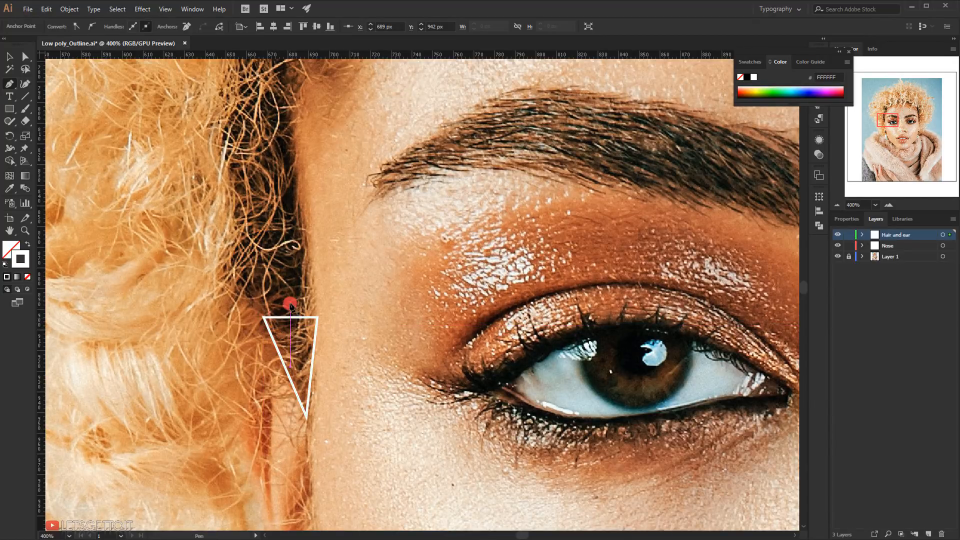
Step: Draw a closed triangle above the first hairline triangle, sharing its 26 px horizontal side, with a face-side edge about 70 px long
left_click(366, 274, "ctrl")
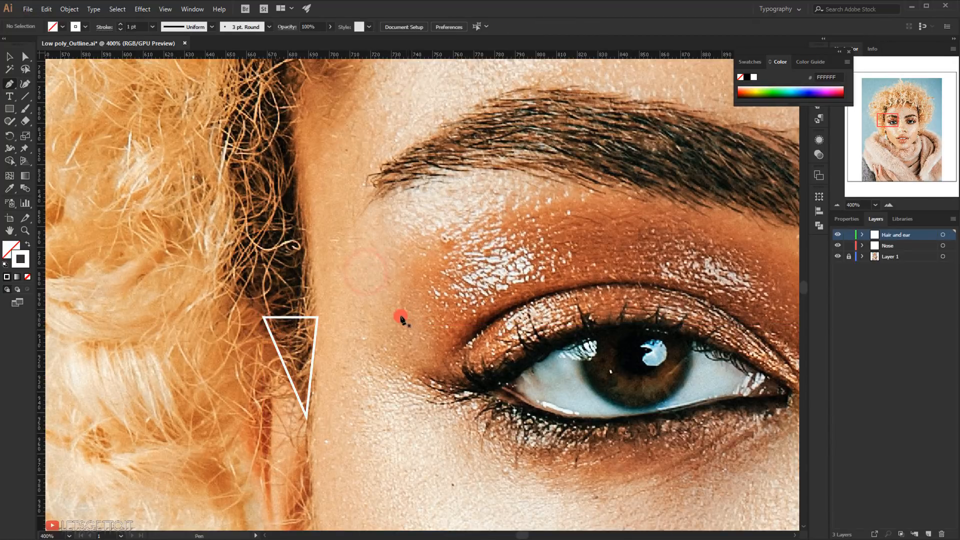
left_click(265, 319)
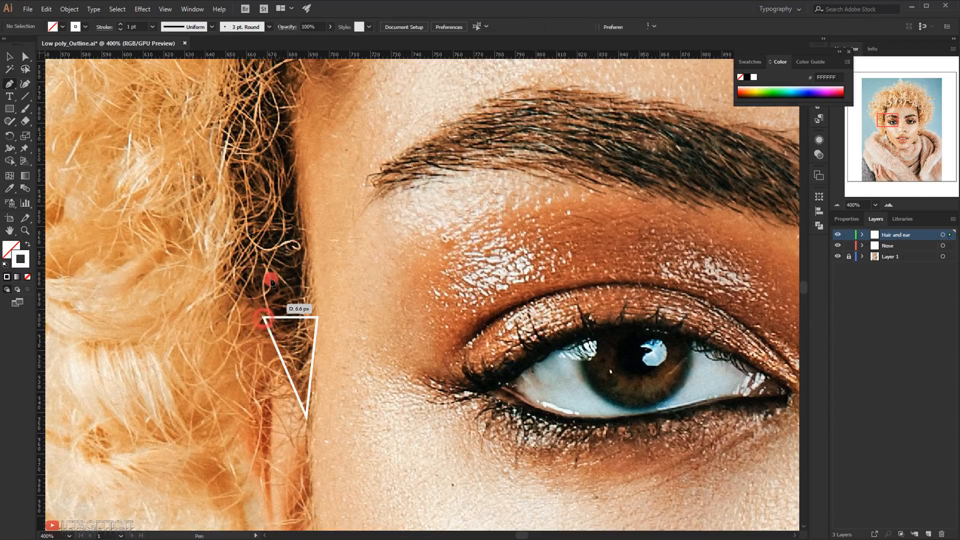
left_click(296, 174)
left_click(317, 318)
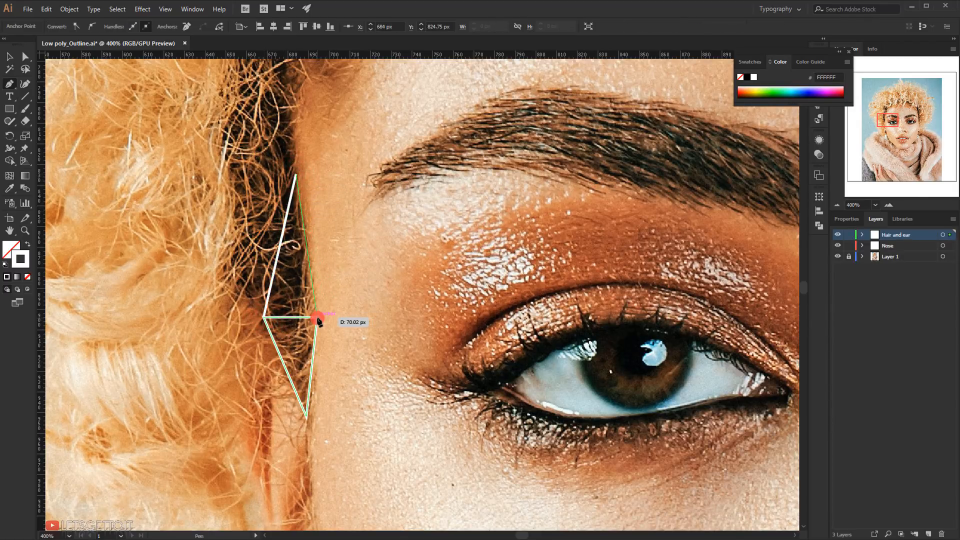
scroll(318, 321, "up", 1, "alt")
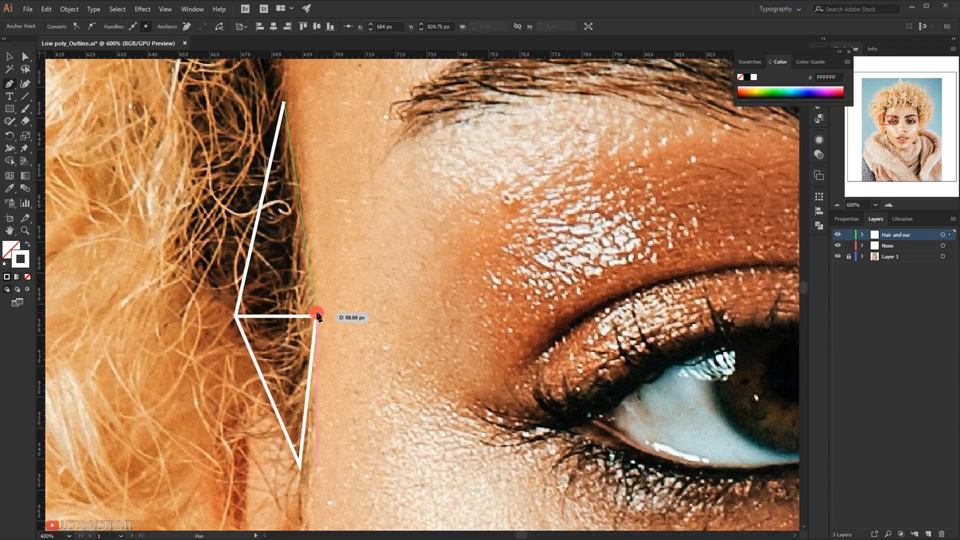
left_click(317, 318)
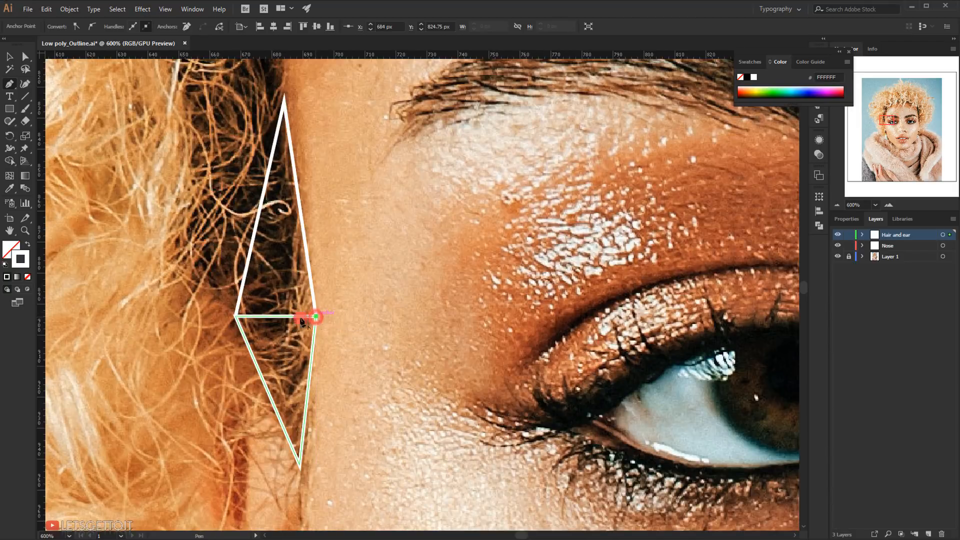
scroll(238, 322, "up", 1, "alt")
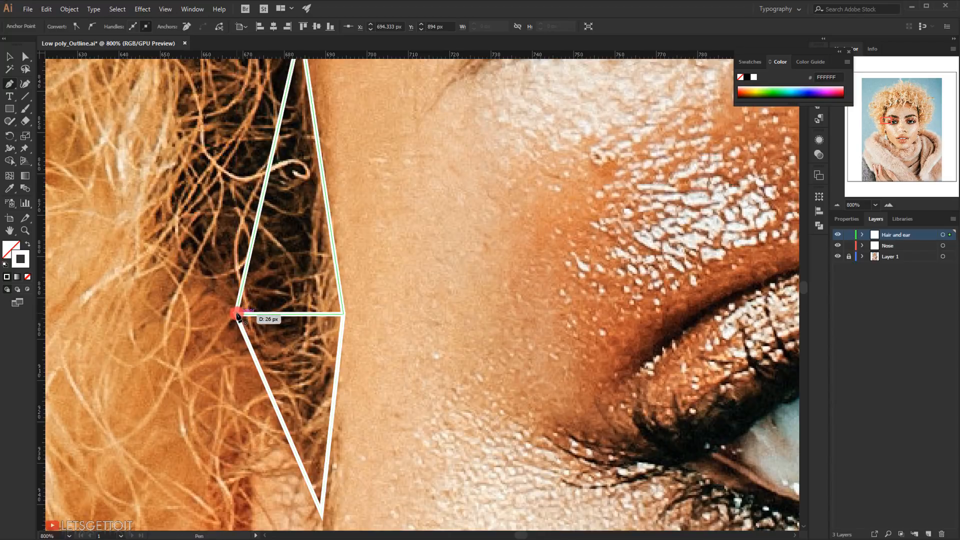
left_click(239, 315)
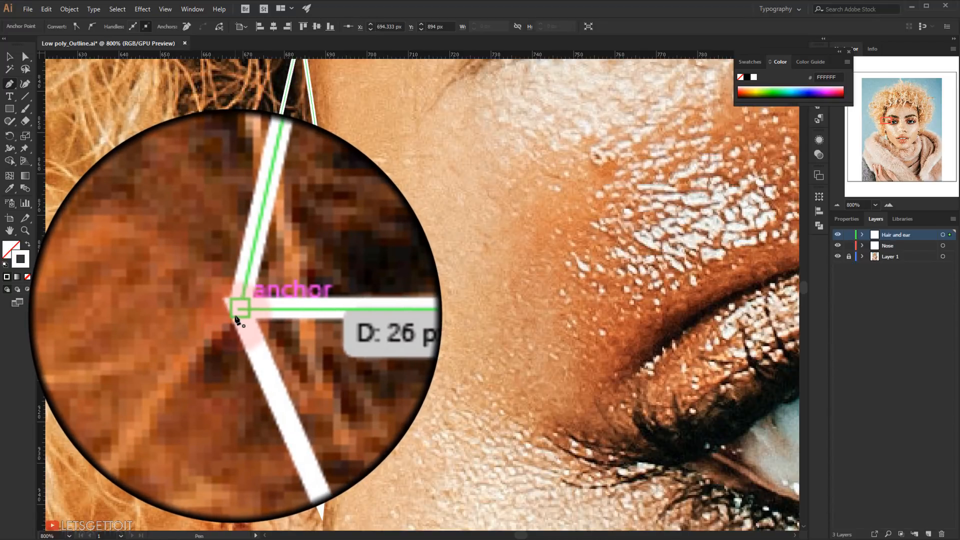
left_click(239, 315)
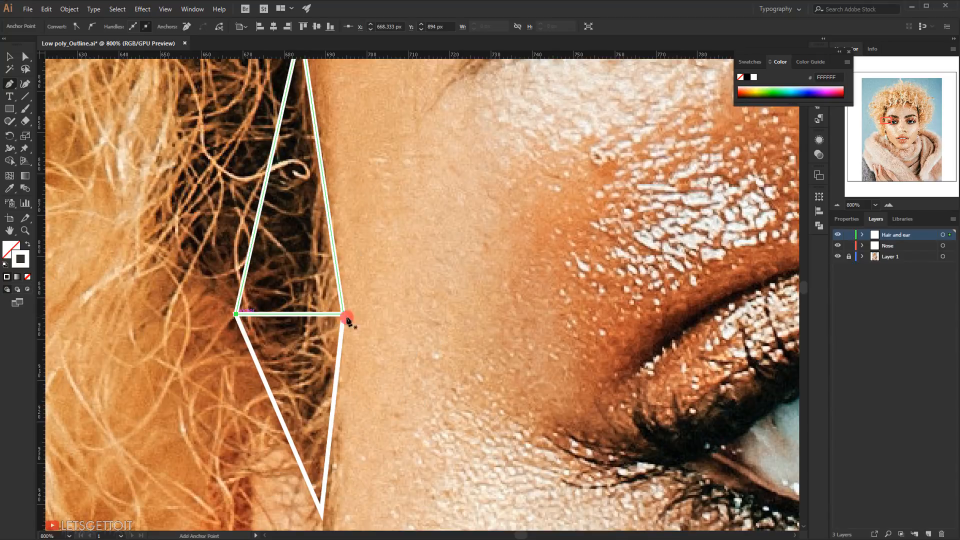
left_click(412, 315, "ctrl")
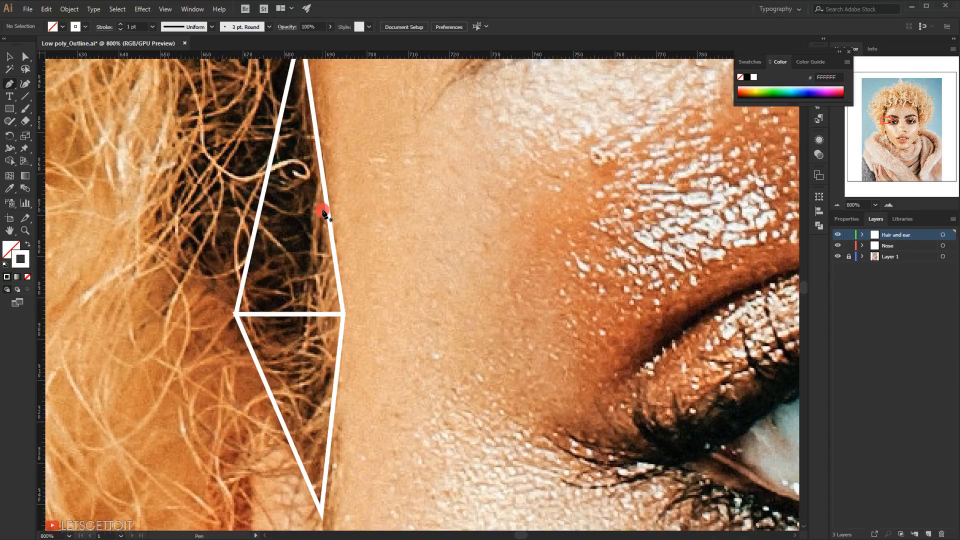
Step: Draw a closed triangle outward into the hair, sharing the upper triangle's outer side, with a lower side about 37 px long
scroll(335, 275, "down", 3)
scroll(370, 279, "up", 3)
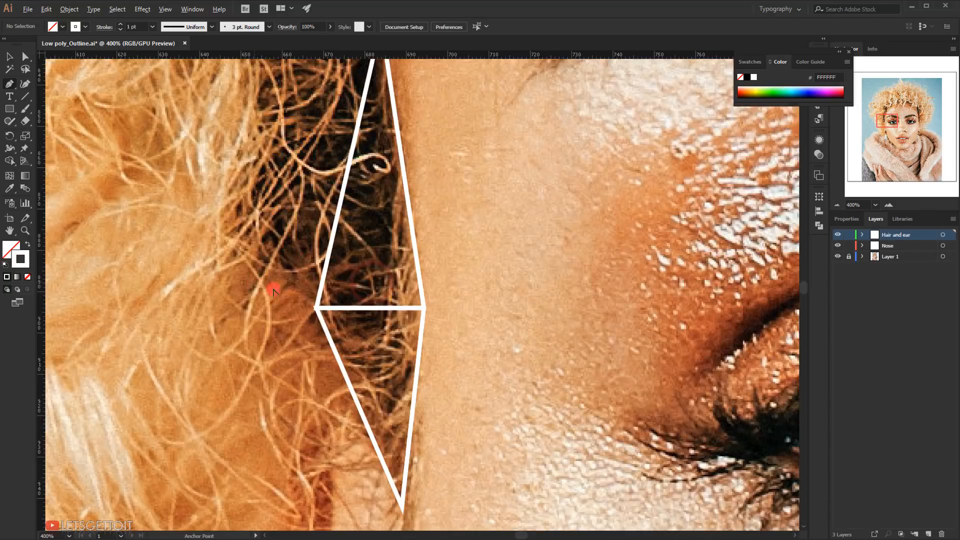
left_click(317, 310)
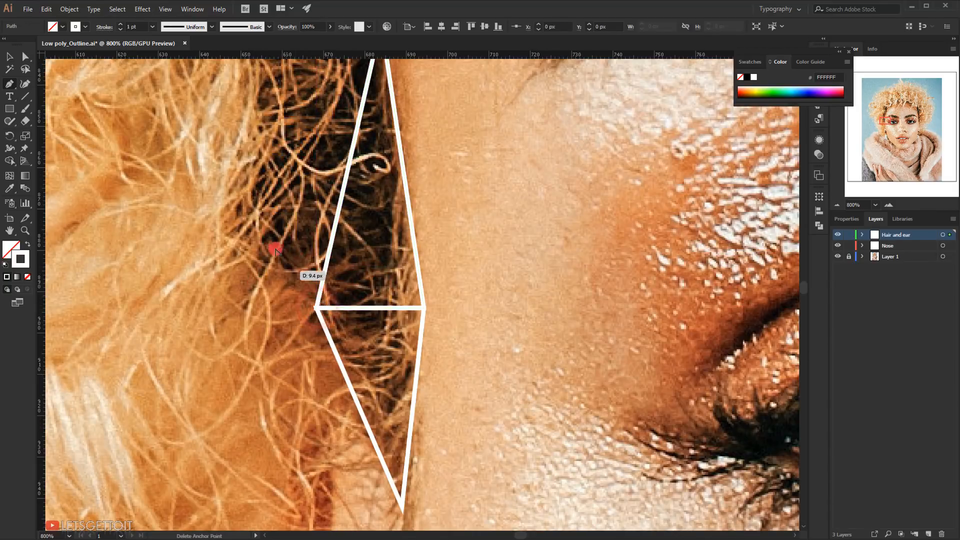
scroll(278, 219, "down", 3)
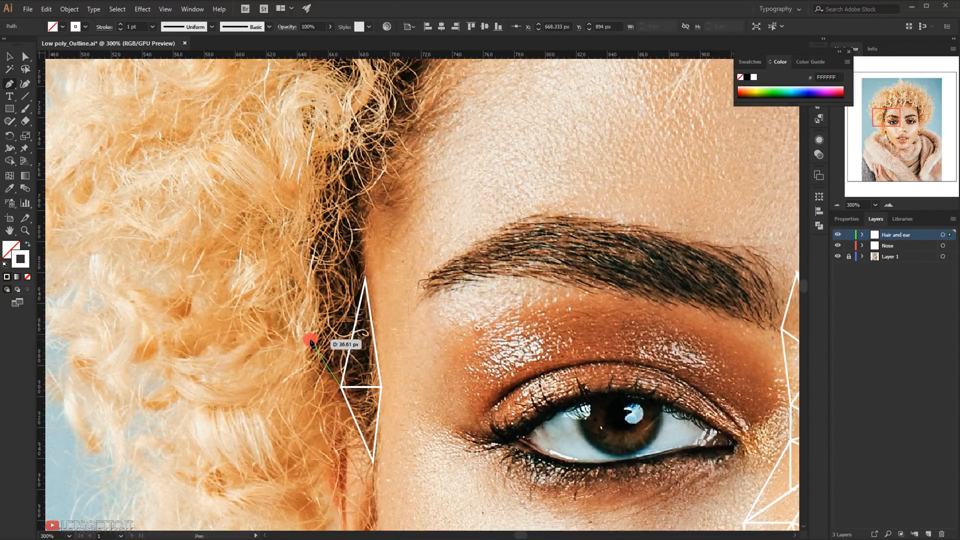
left_click(310, 339)
left_click(366, 281)
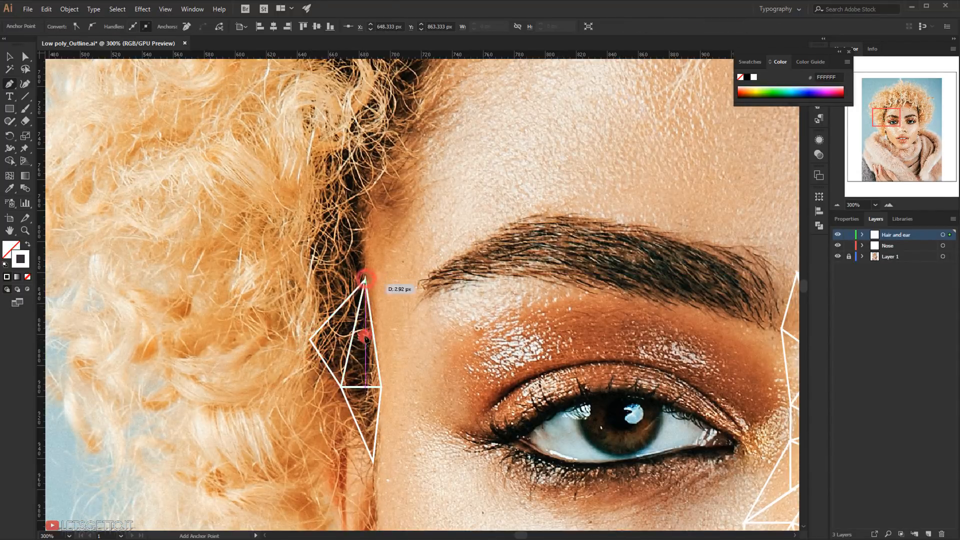
Step: Draw a closed triangle further up the dark hairline, sharing the upper side of the outward hair triangle, and deselect it
scroll(366, 282, "up", 2)
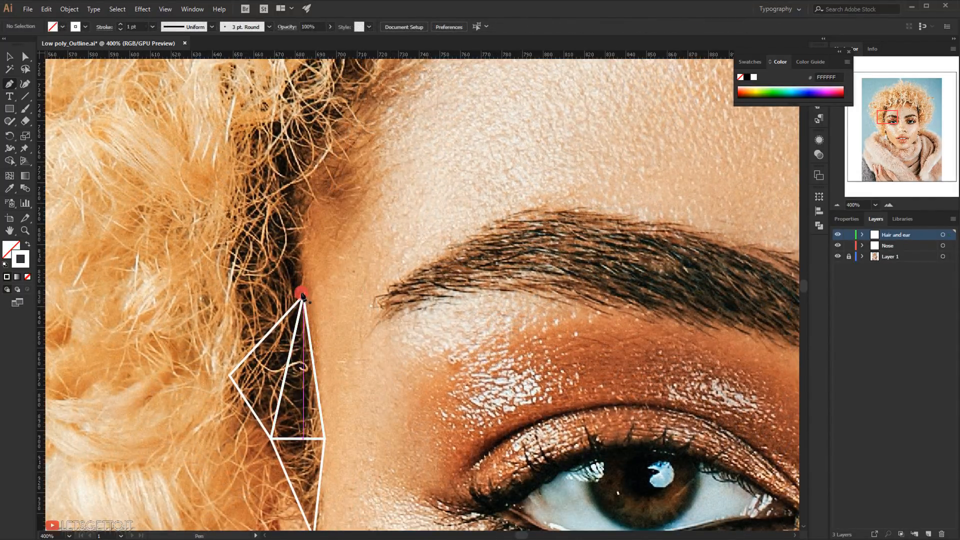
left_click(302, 295)
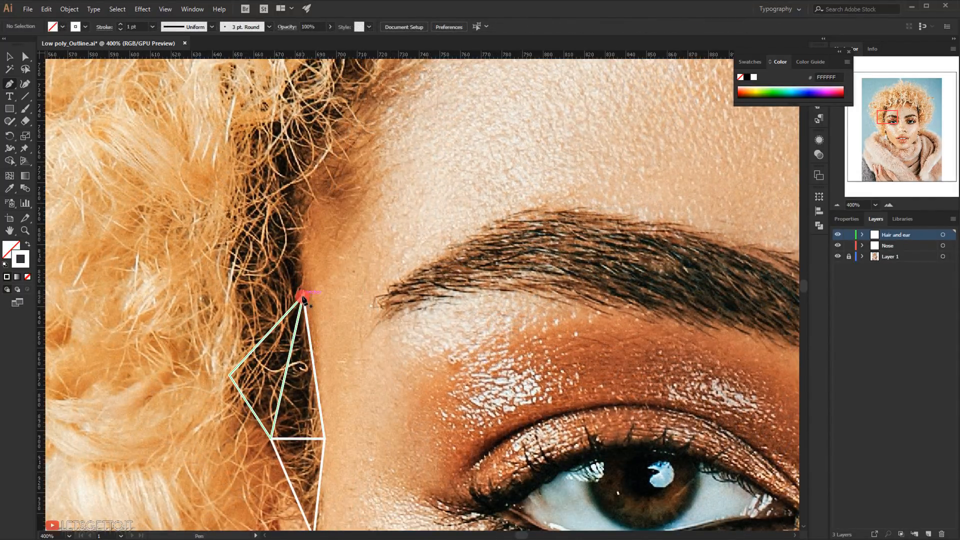
left_click(290, 158)
left_click(230, 374)
left_click(303, 295)
left_click(347, 275, "ctrl")
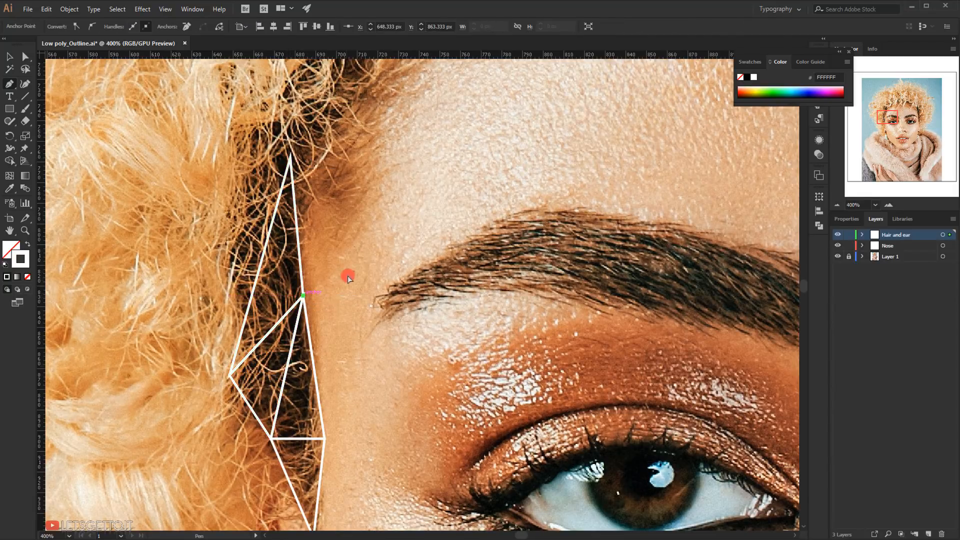
Step: Draw a closed triangle over the ear below the first hairline triangle's lower tip, with a face-side edge about 48 px long, and deselect it
scroll(328, 311, "up", 2)
left_click(310, 309)
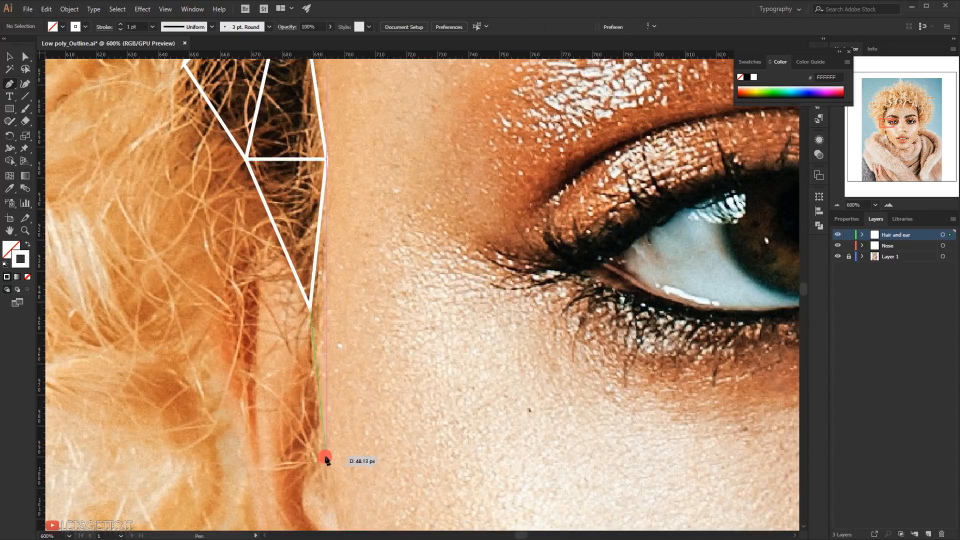
left_click(319, 461)
left_click(268, 459)
left_click(310, 308)
left_click(344, 311, "ctrl")
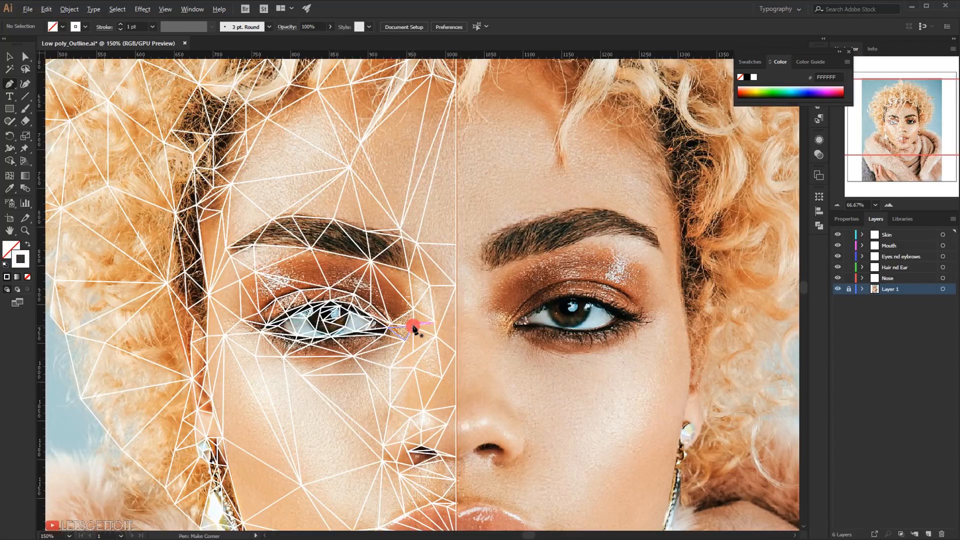
Step: Examine the finished half-portrait outline, from the whole artboard to the top of the hair at the center guide
left_click_drag(426, 336, 445, 410)
scroll(386, 348, "down", 4)
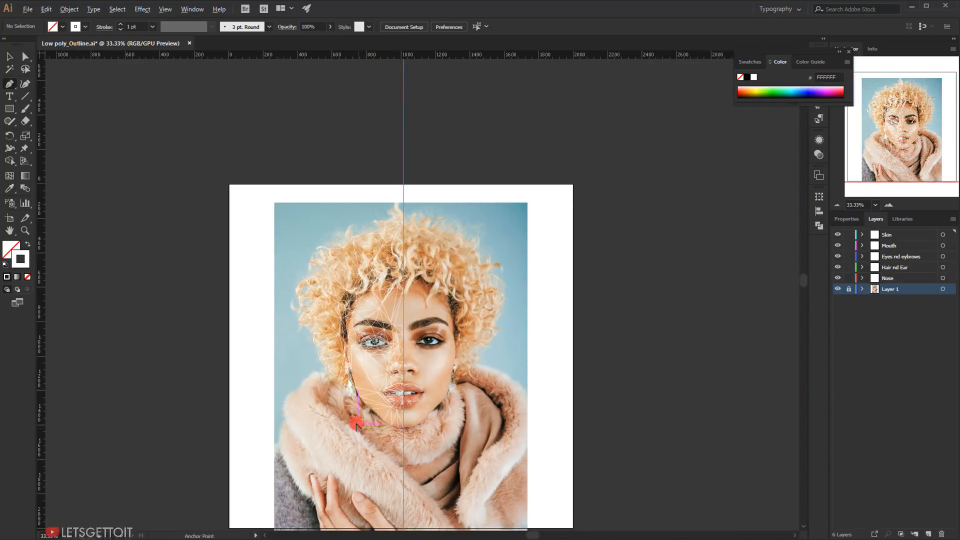
scroll(355, 390, "up", 2)
left_click_drag(461, 179, 470, 332)
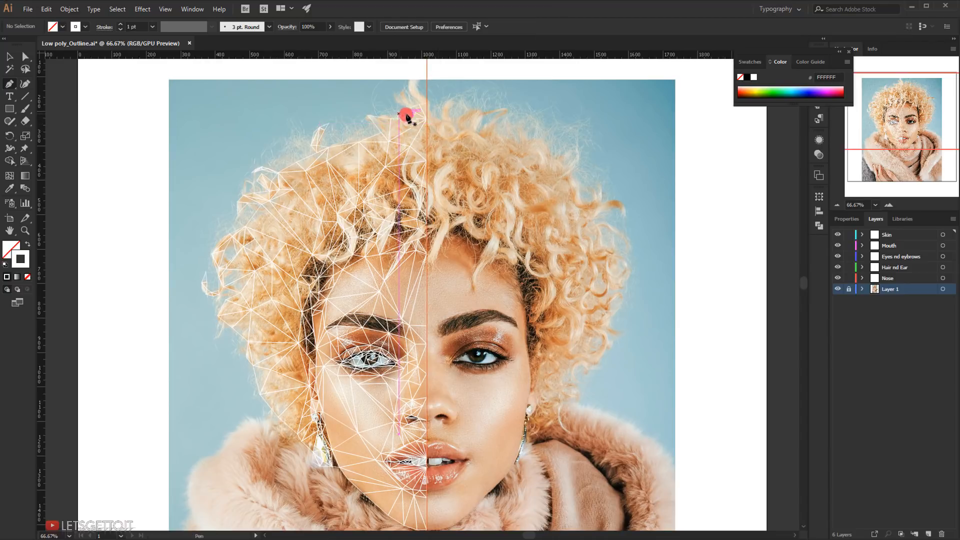
left_click_drag(427, 124, 405, 176)
scroll(405, 176, "up", 1)
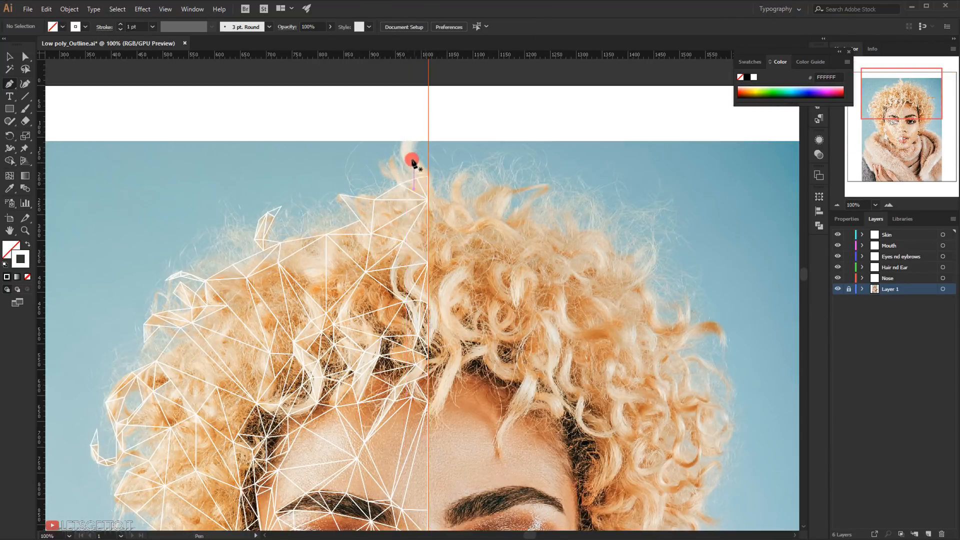
scroll(415, 159, "up", 1)
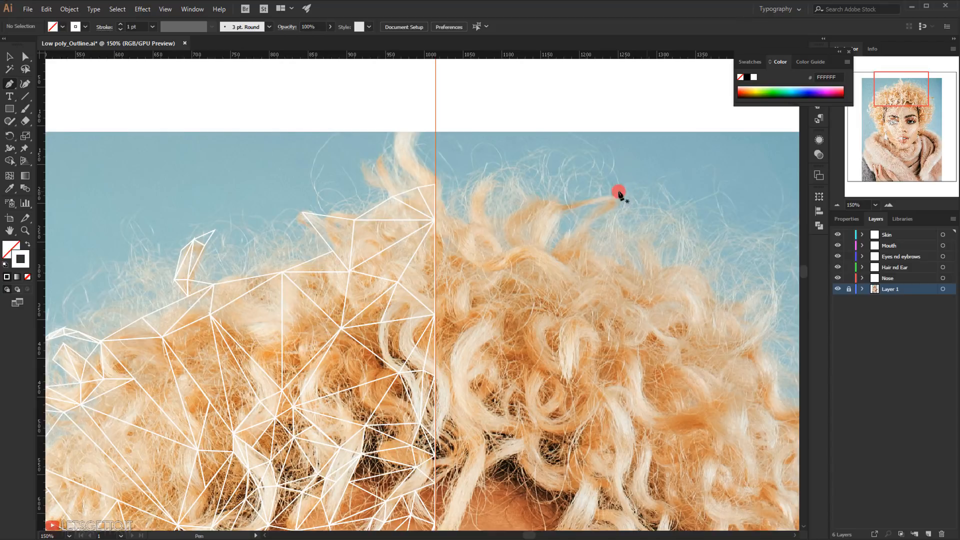
Step: Examine the triangle outlines across the traced half of the hair, eye, nose, mouth and chin beside the untraced half
scroll(330, 341, "down", 2)
scroll(396, 328, "down", 3)
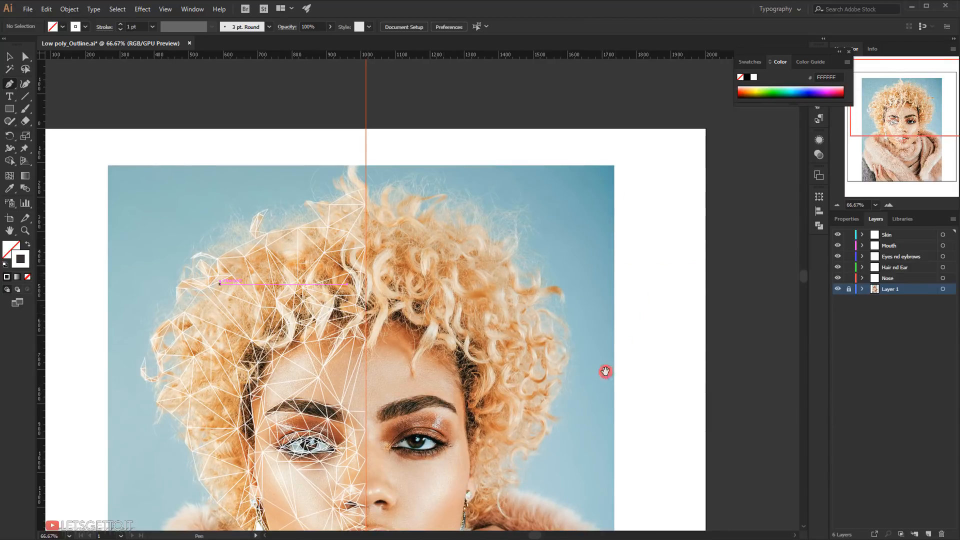
left_click_drag(605, 372, 595, 292)
scroll(339, 369, "up", 1)
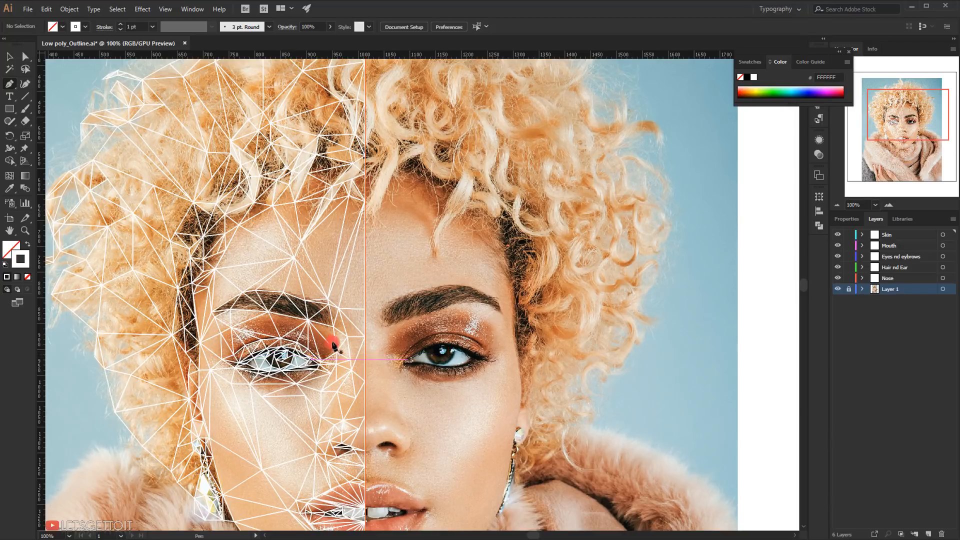
left_click_drag(386, 467, 383, 360)
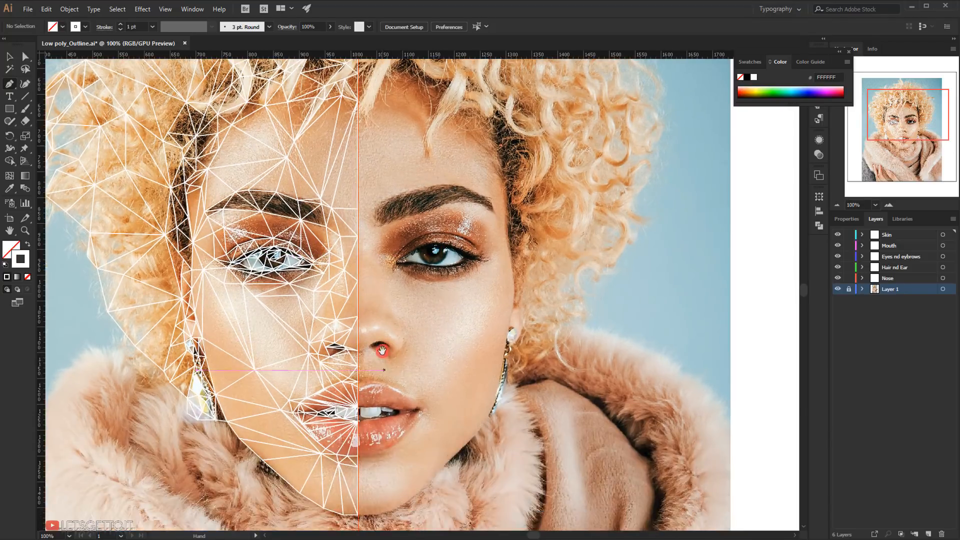
scroll(382, 350, "down", 1)
left_click_drag(395, 325, 426, 342)
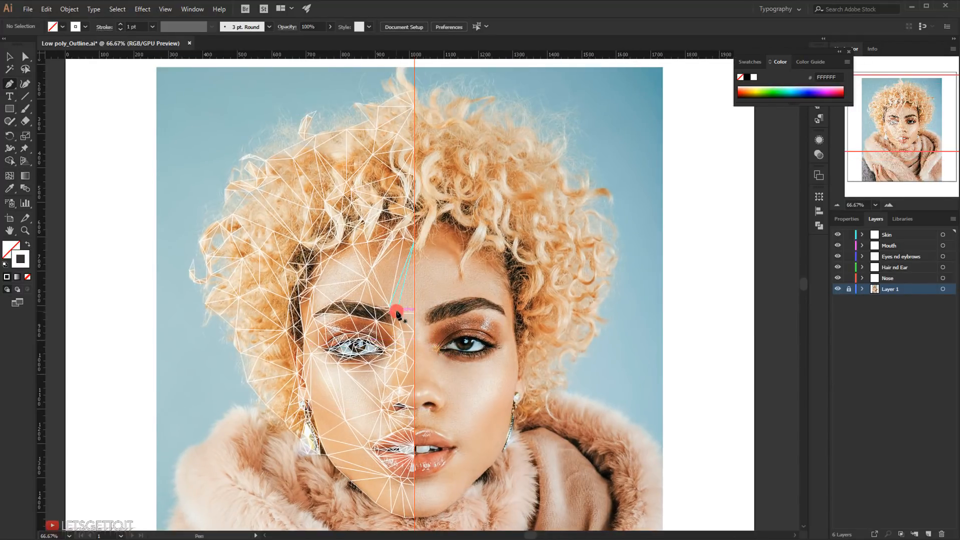
scroll(425, 342, "up", 2)
scroll(438, 343, "down", 2)
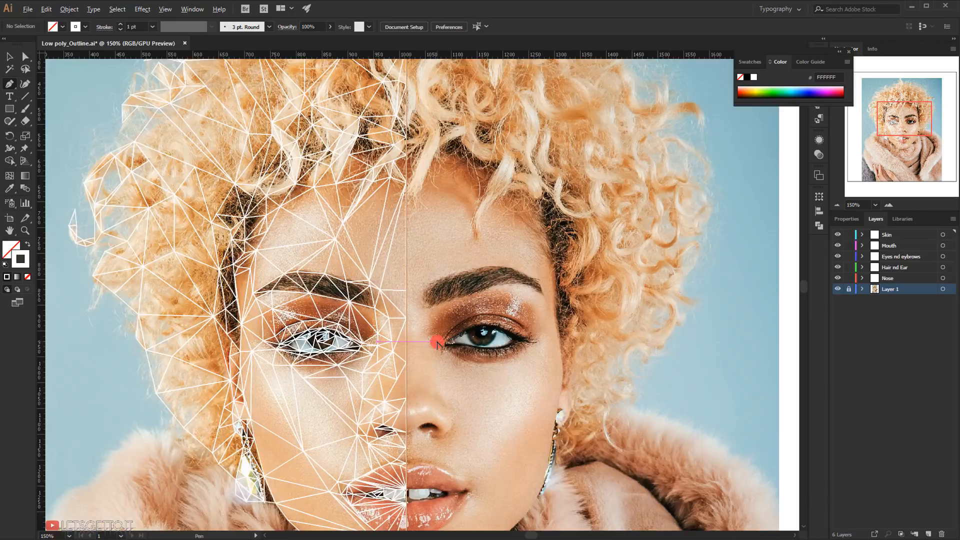
scroll(399, 332, "up", 1)
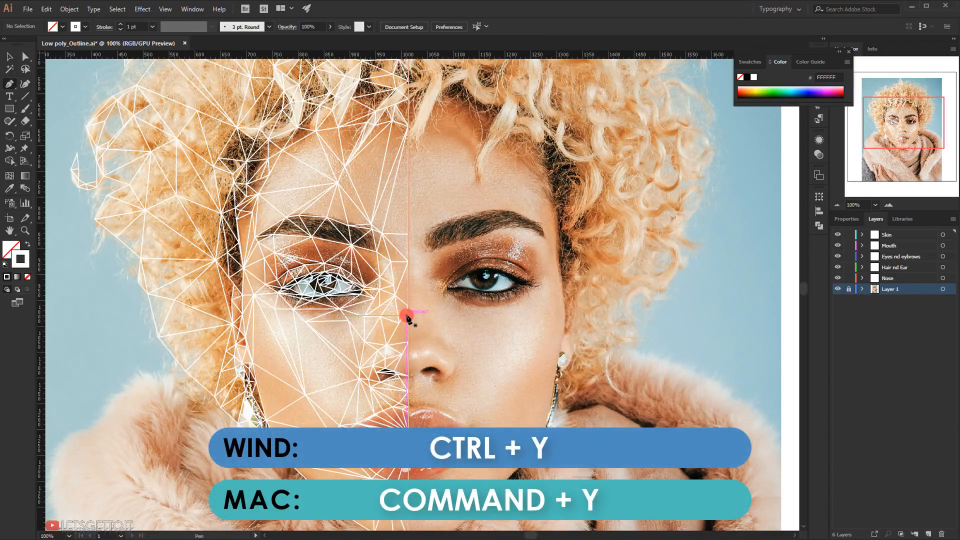
Step: Switch the document to Outline view and inspect the half-portrait's triangle mesh for gaps and misaligned corners
key("ctrl+y")
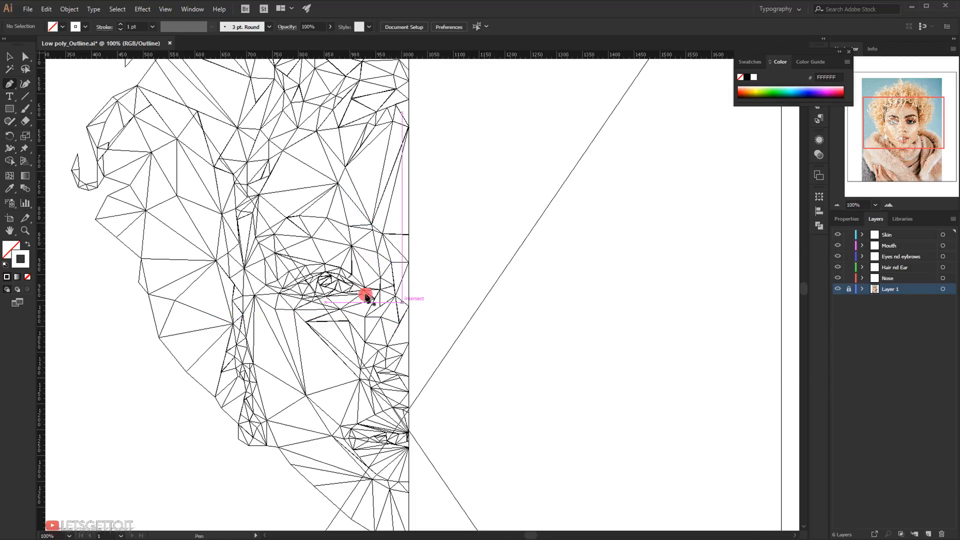
key("space")
left_click_drag(428, 348, 429, 302)
key("ctrl+minus")
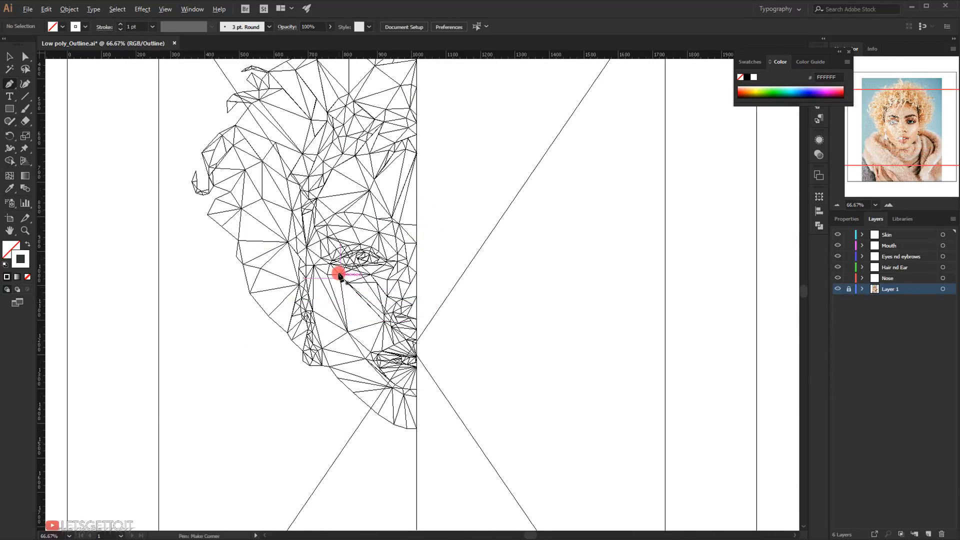
Step: Examine the outer hair edge of the triangle mesh closely for corners that do not meet
scroll(337, 272, "up", 2)
scroll(341, 271, "up", 1)
left_click_drag(293, 261, 400, 384)
left_click_drag(319, 234, 431, 380)
scroll(431, 380, "up", 3)
scroll(229, 396, "up", 3)
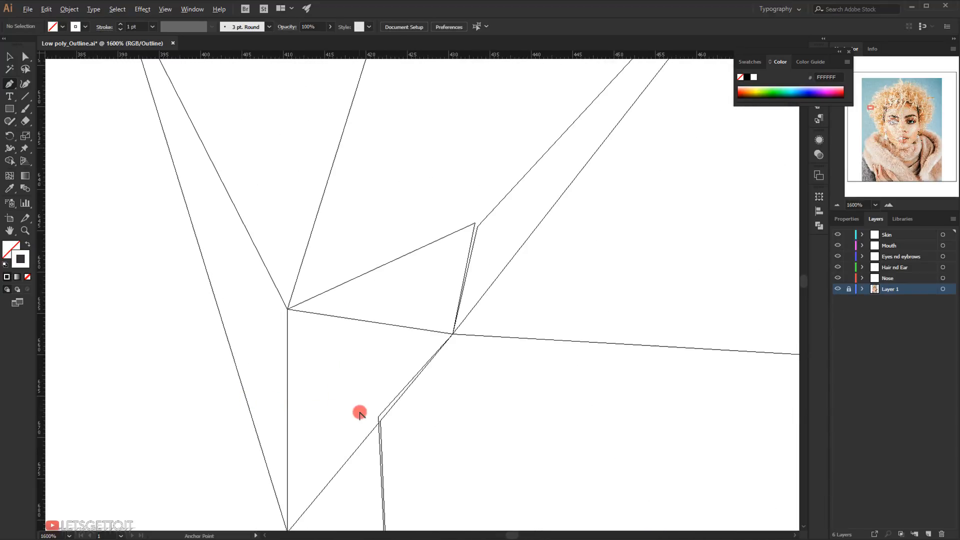
scroll(305, 388, "up", 3)
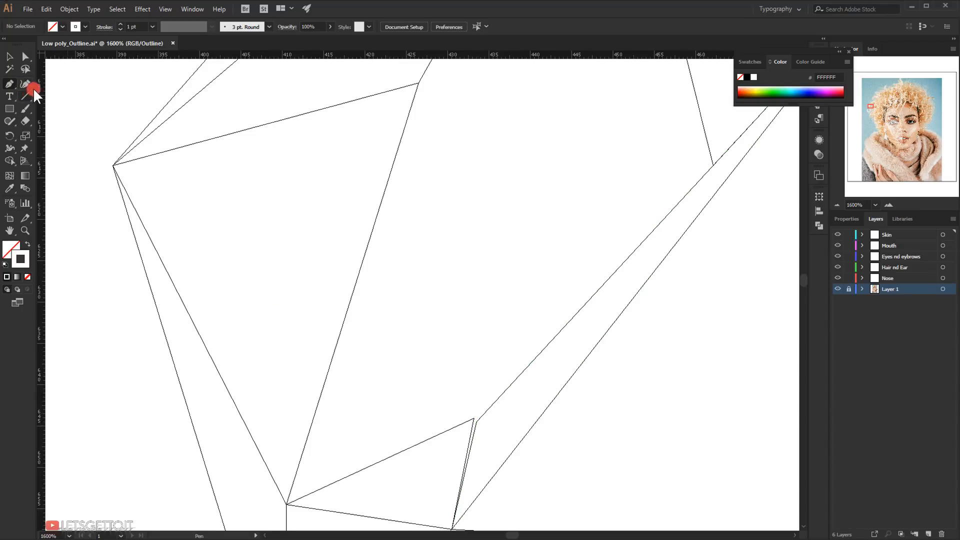
Step: With the Direct Selection tool, merge the two mismatched corners at the small hair triangle's upper tip by averaging them on both axes
left_click(25, 56)
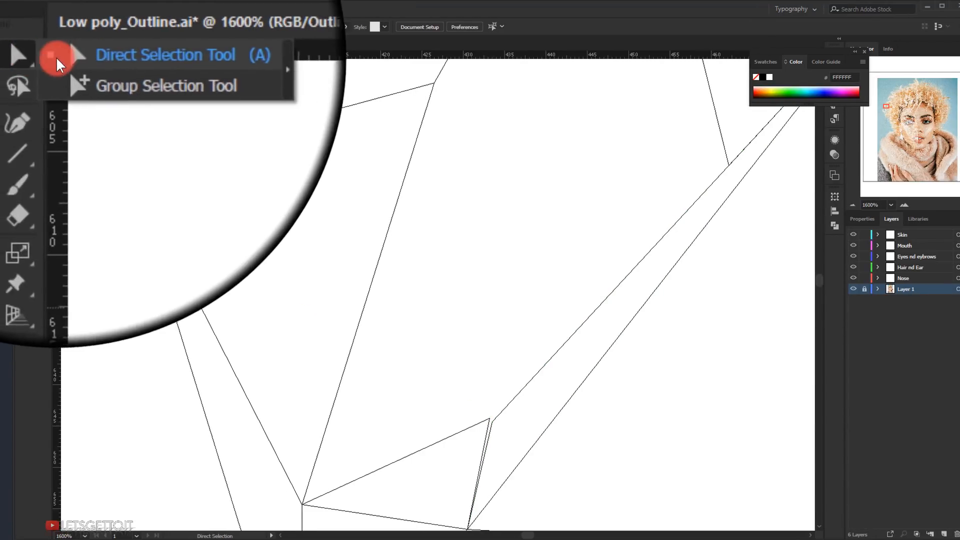
left_click(71, 56)
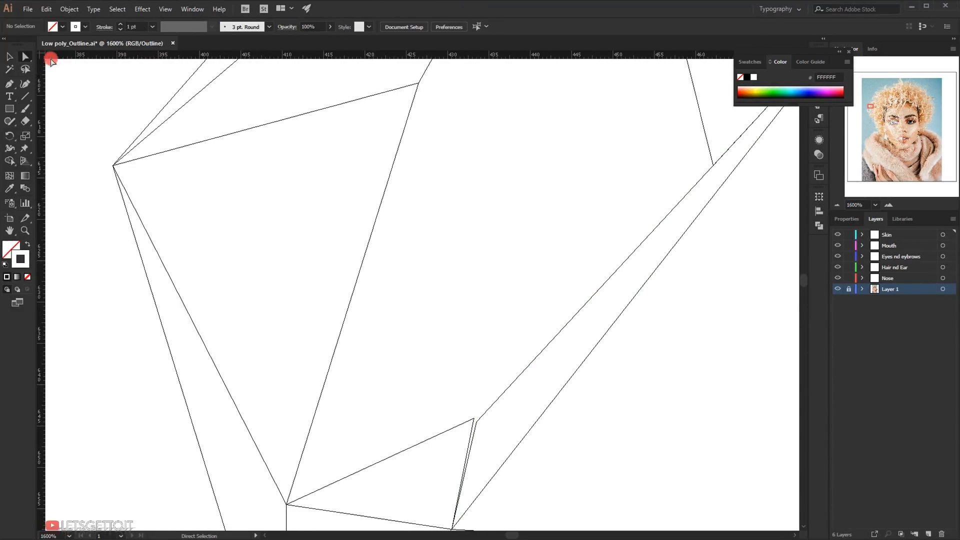
left_click_drag(446, 398, 501, 441)
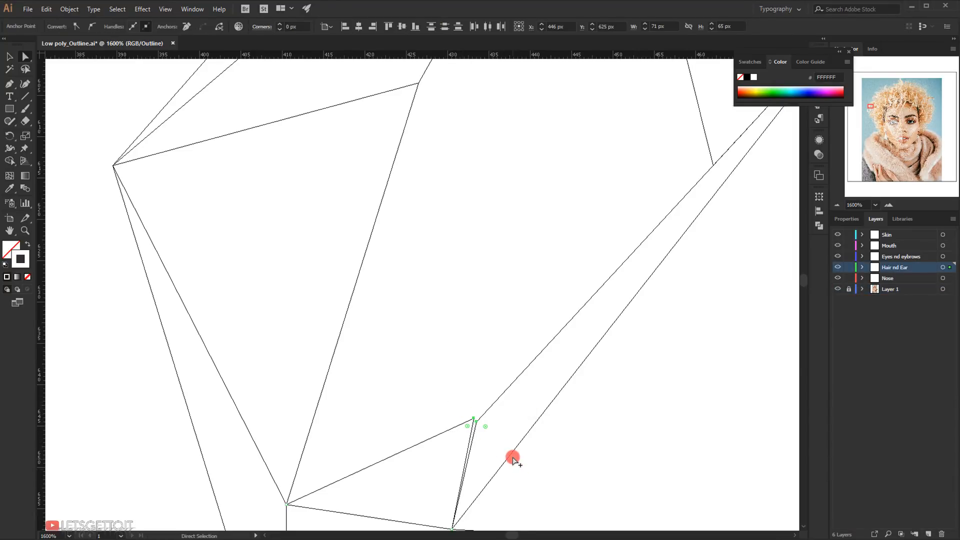
scroll(512, 457, "up", 2)
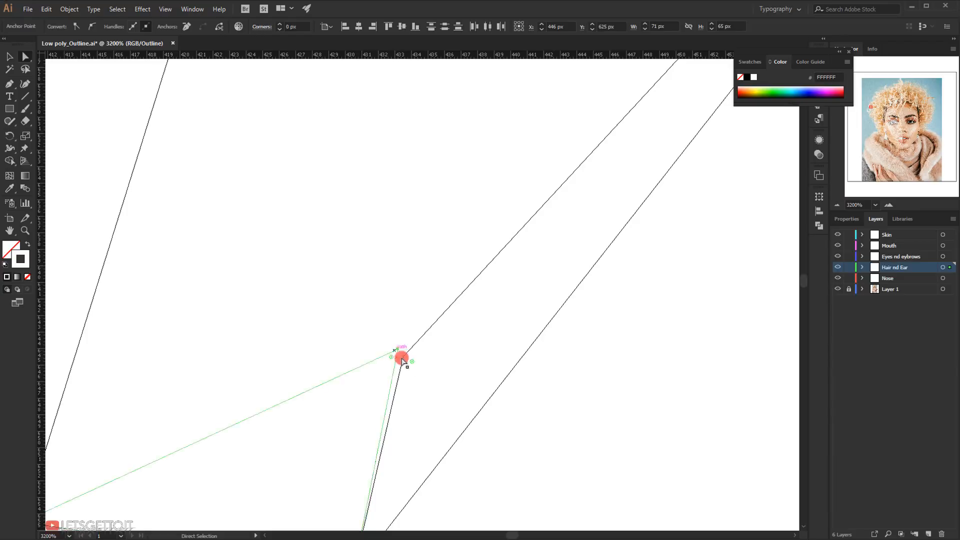
left_click(69, 9)
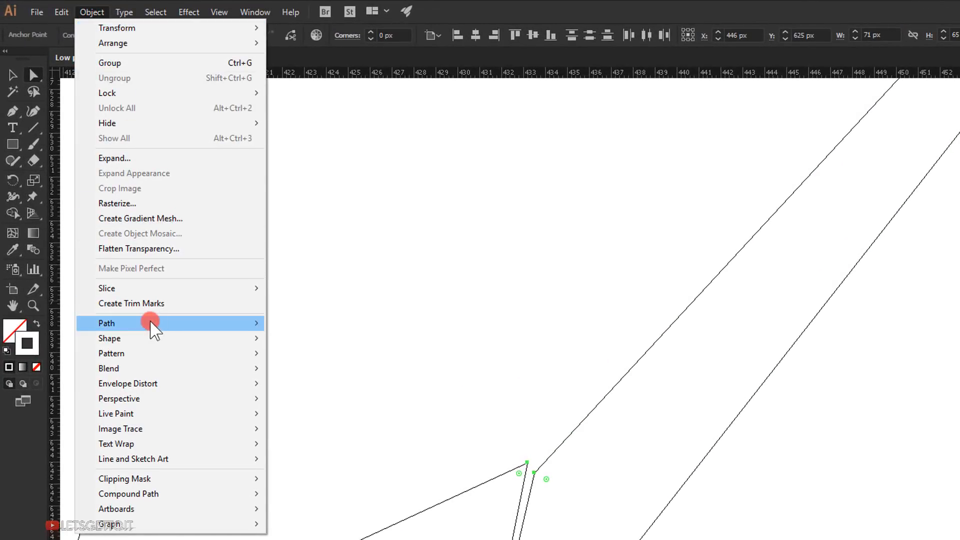
mouse_move(184, 323)
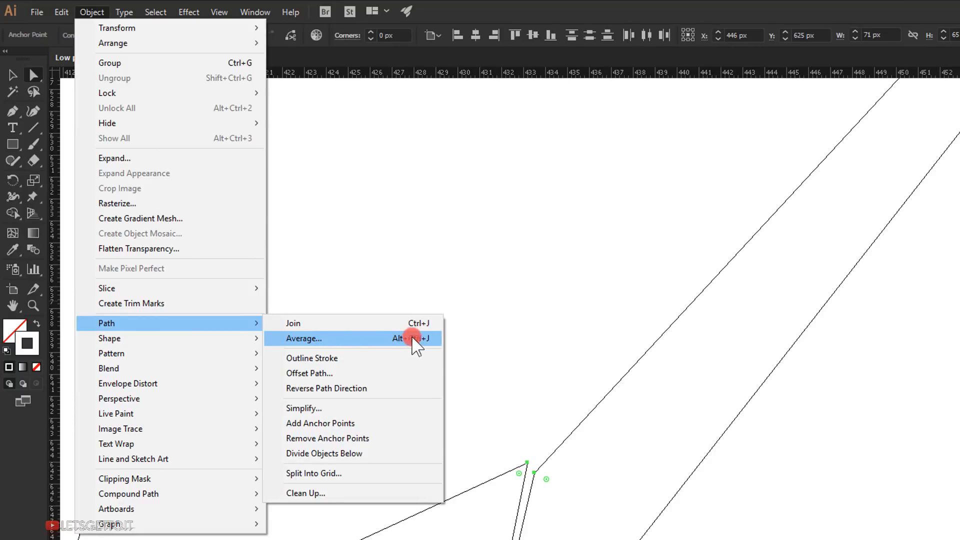
left_click(310, 339)
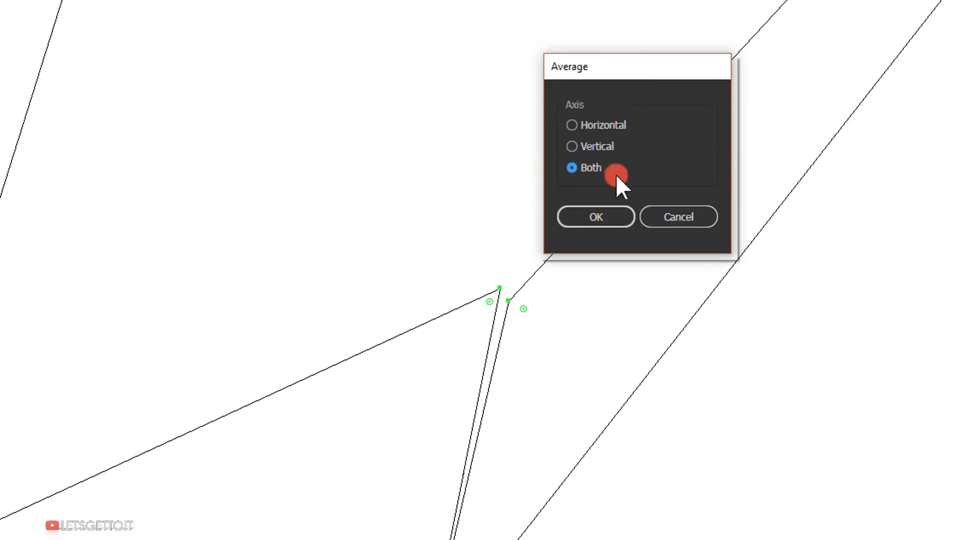
left_click(595, 220)
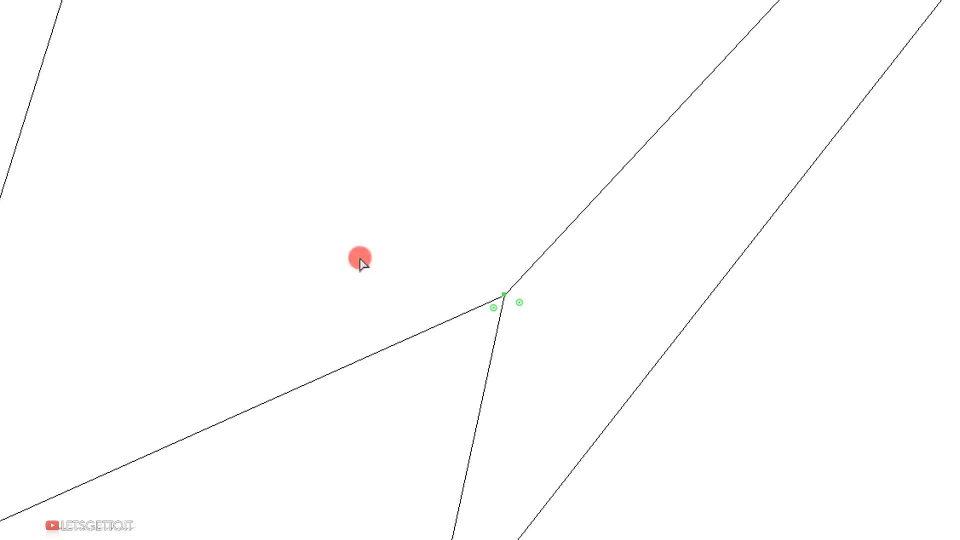
left_click(550, 349)
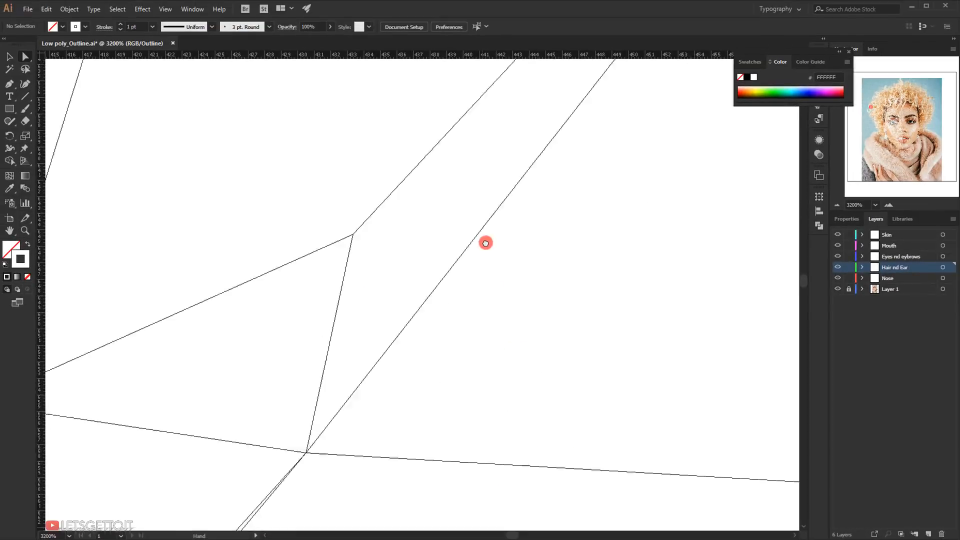
Step: Average the misaligned triangle corners inside the base of the hooked hair curl on both axes
scroll(486, 244, "down", 4)
left_click_drag(476, 289, 327, 271)
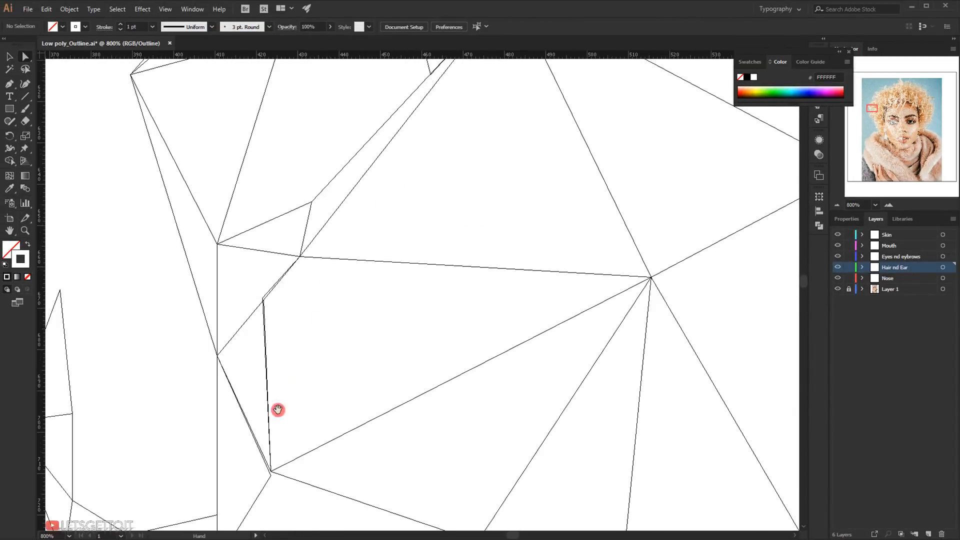
left_click_drag(277, 410, 336, 285)
scroll(120, 440, "up", 3)
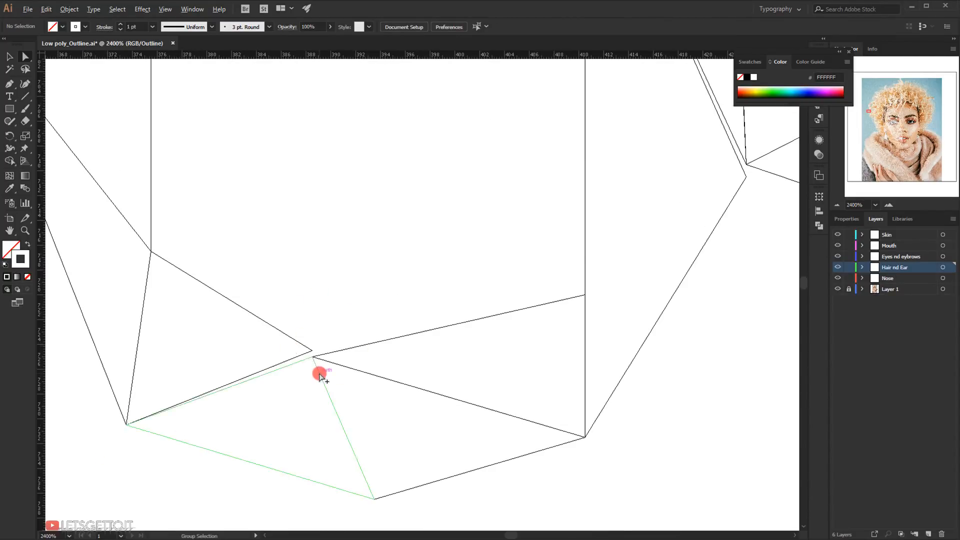
scroll(335, 397, "up", 2)
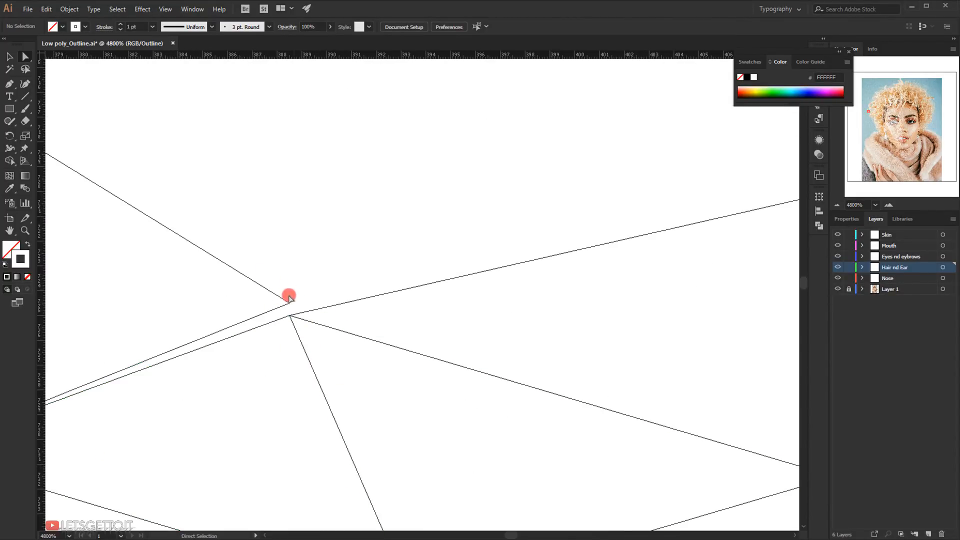
left_click_drag(258, 266, 329, 369)
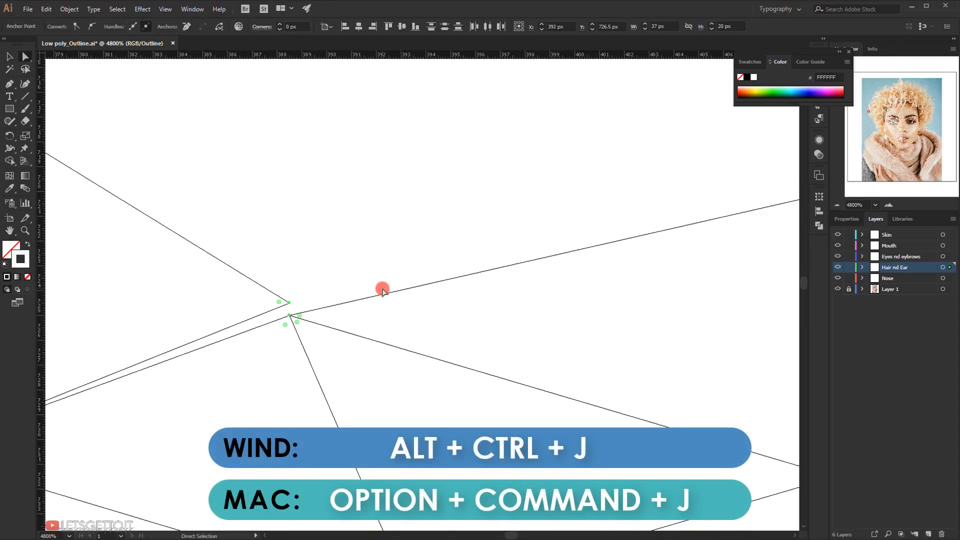
key("ctrl")
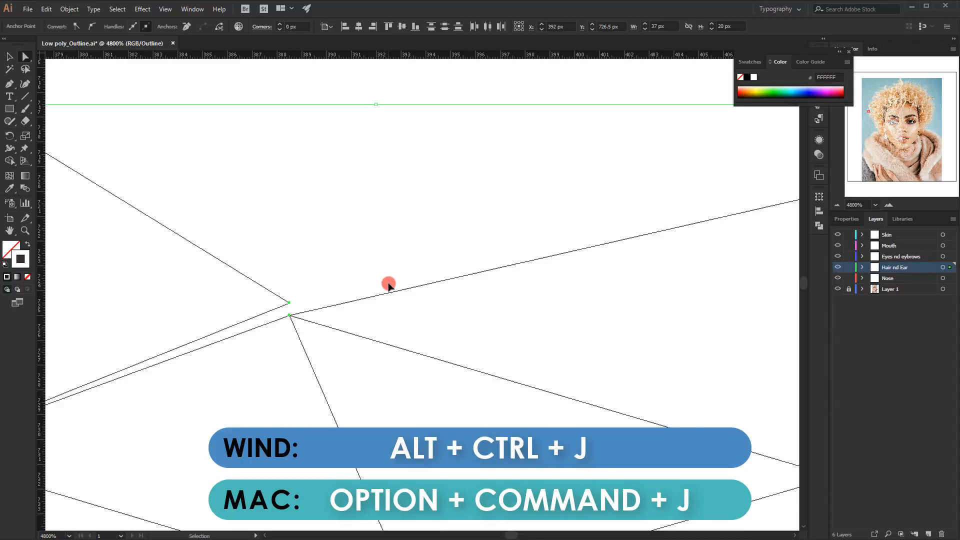
key("alt+ctrl+j")
left_click(454, 305)
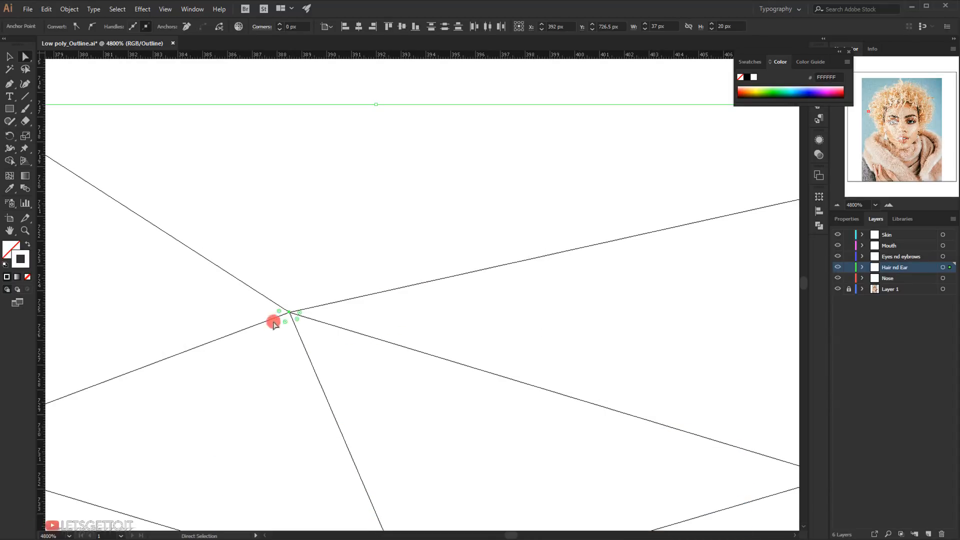
Step: Average the mismatched corners on both axes where the hooked curl's inner triangle meets the main hair mesh
scroll(325, 335, "down", 2)
left_click_drag(506, 376, 343, 437)
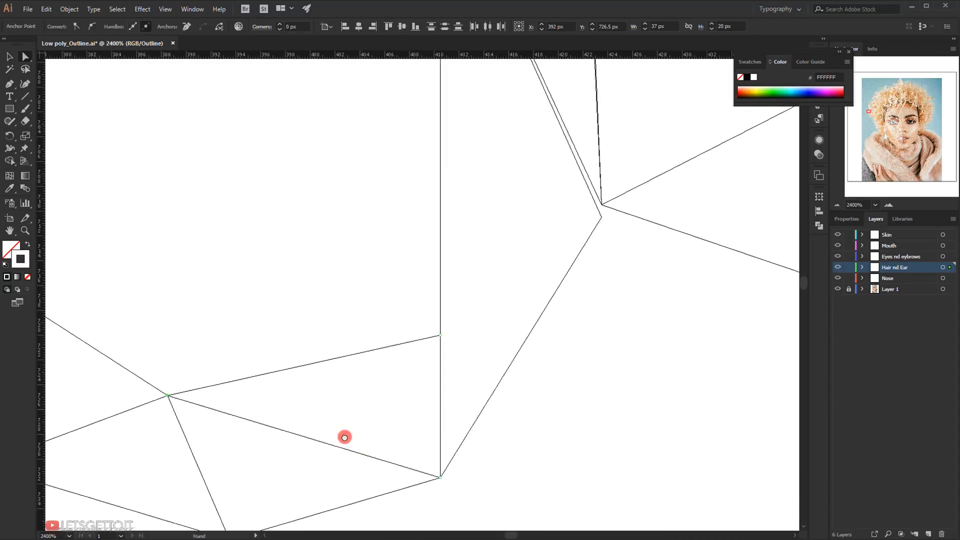
left_click_drag(350, 305, 354, 414)
left_click_drag(585, 340, 510, 345)
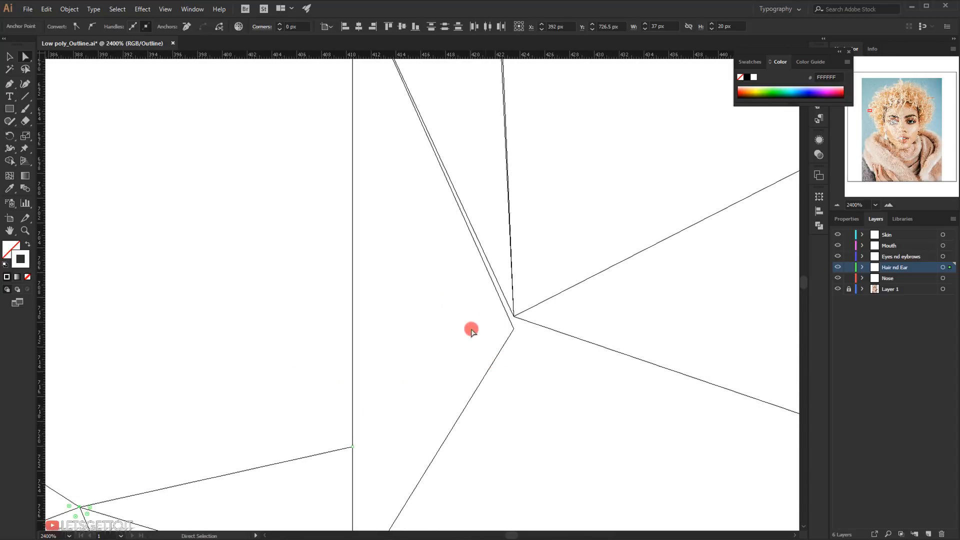
scroll(472, 328, "up", 2)
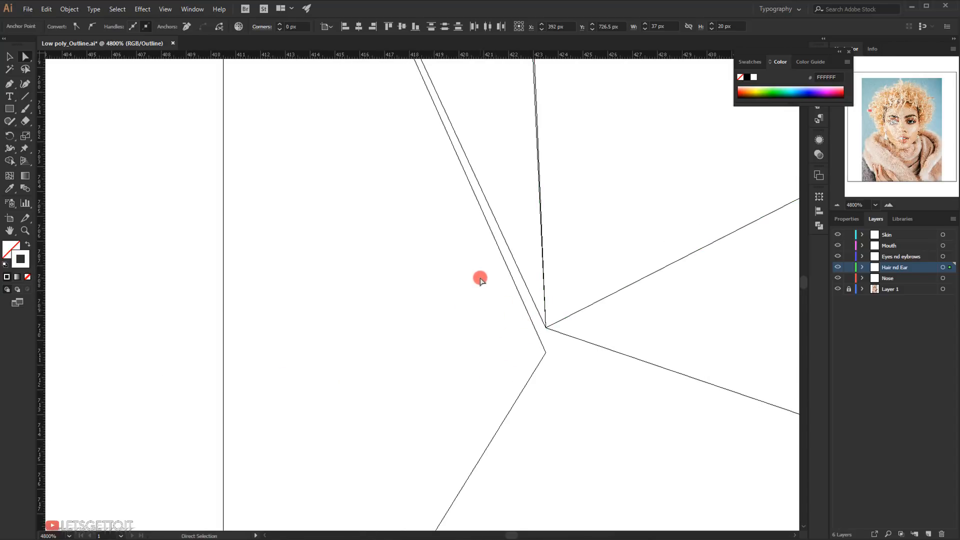
left_click_drag(480, 279, 621, 402)
key("ctrl")
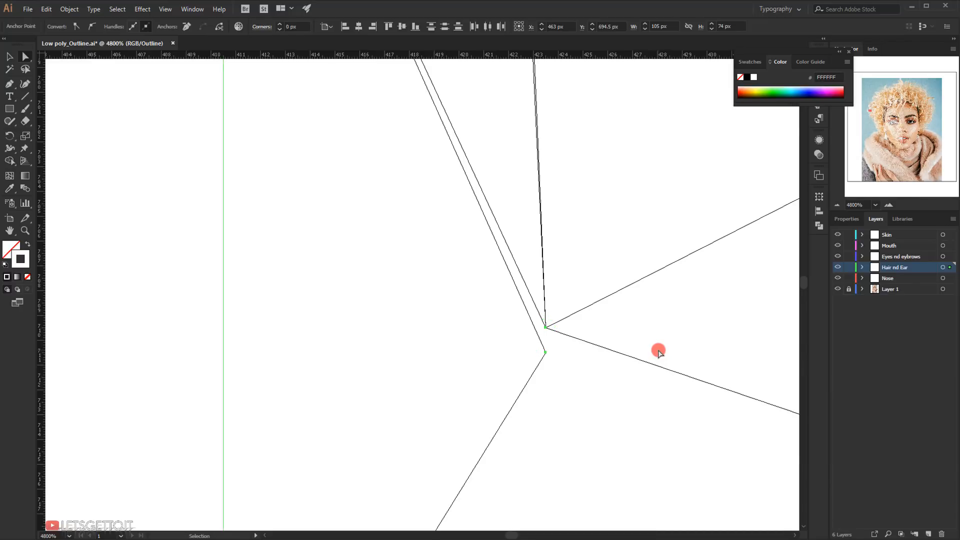
key("ctrl+alt+j")
key("Return")
Step: Average the two offset corners on both axes at the top of the narrow sliver above the previously merged hair point
scroll(637, 328, "down", 5)
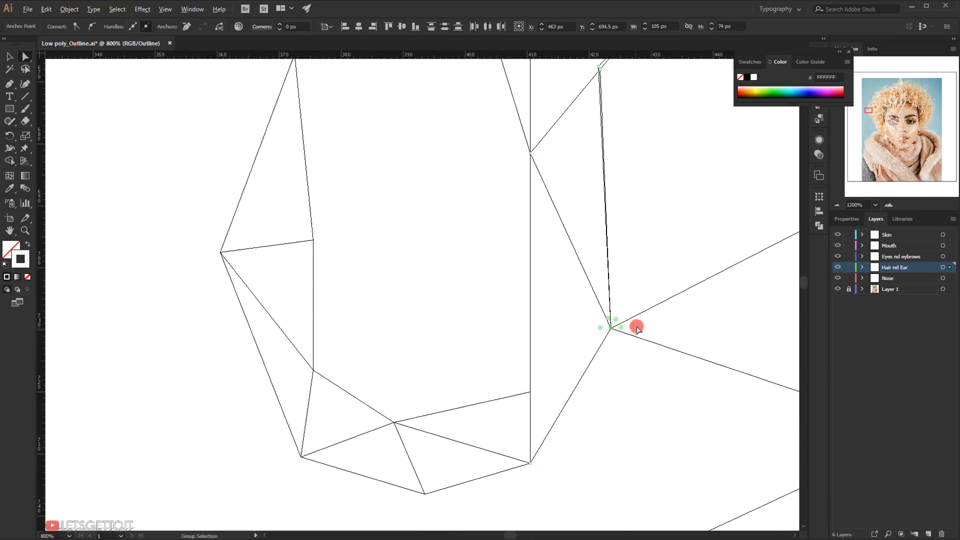
left_click_drag(655, 313, 448, 375)
scroll(297, 226, "up", 3)
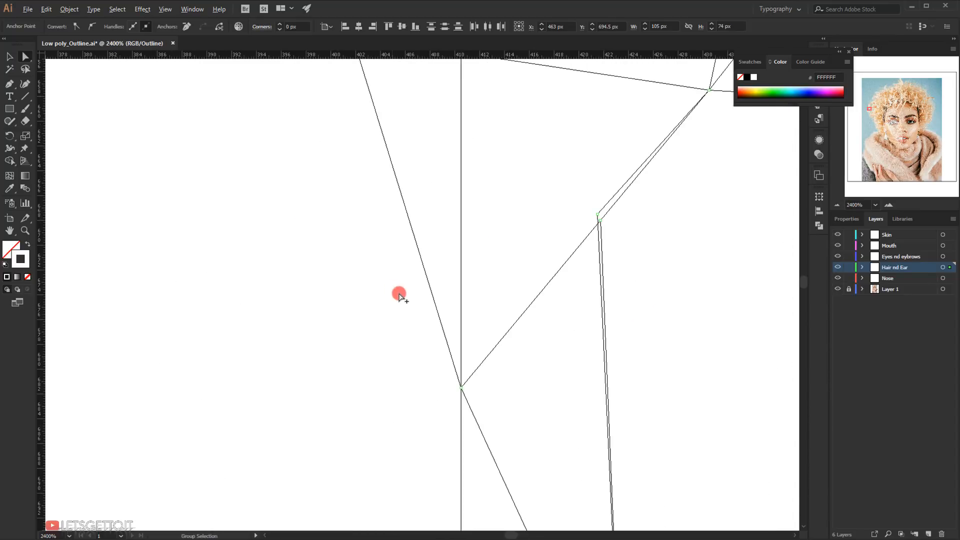
left_click_drag(553, 397, 334, 435)
scroll(383, 239, "up", 3)
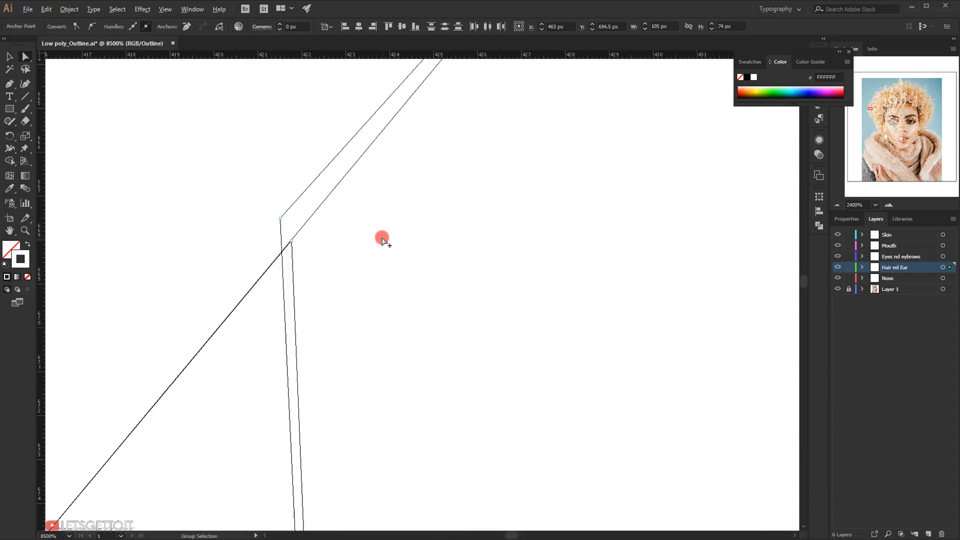
left_click_drag(350, 265, 384, 283)
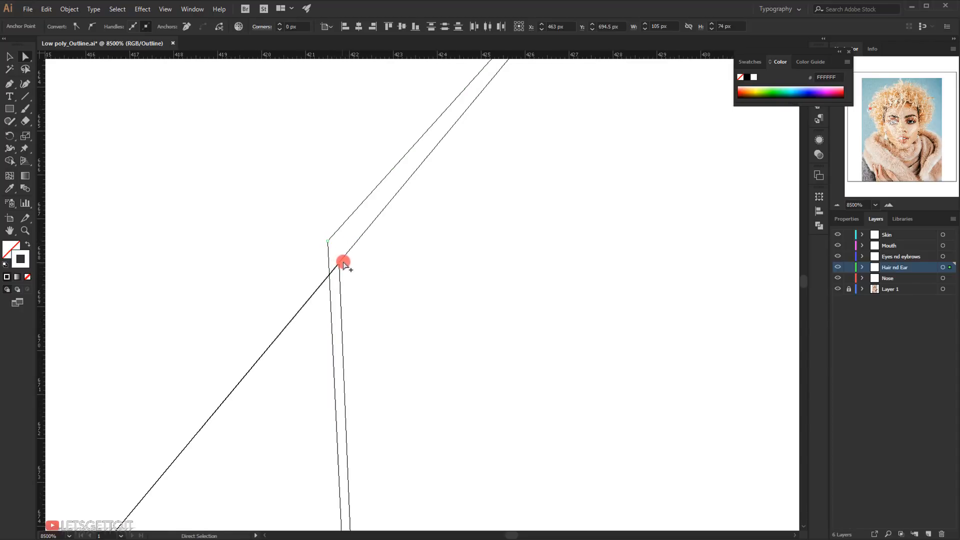
scroll(347, 266, "up", 2)
left_click_drag(265, 147, 373, 299)
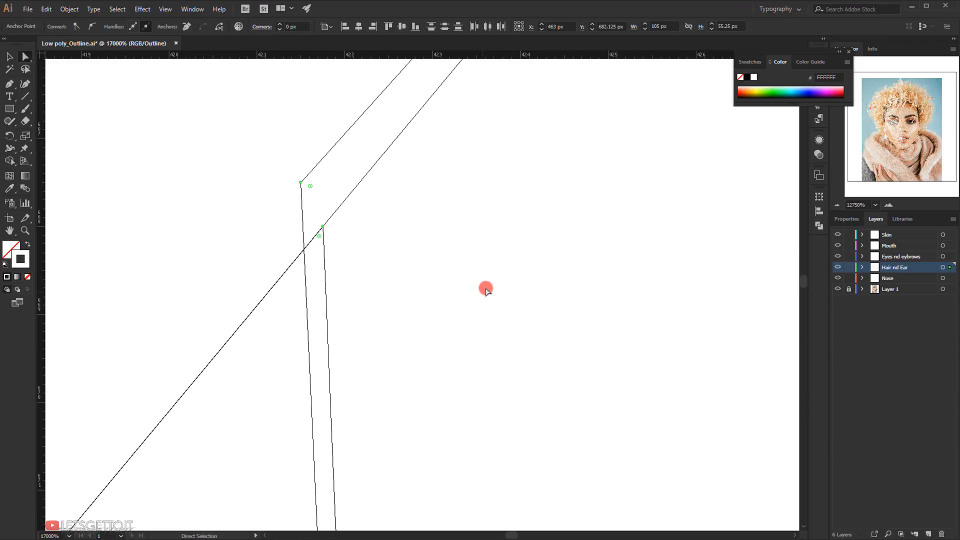
key("ctrl+alt+j")
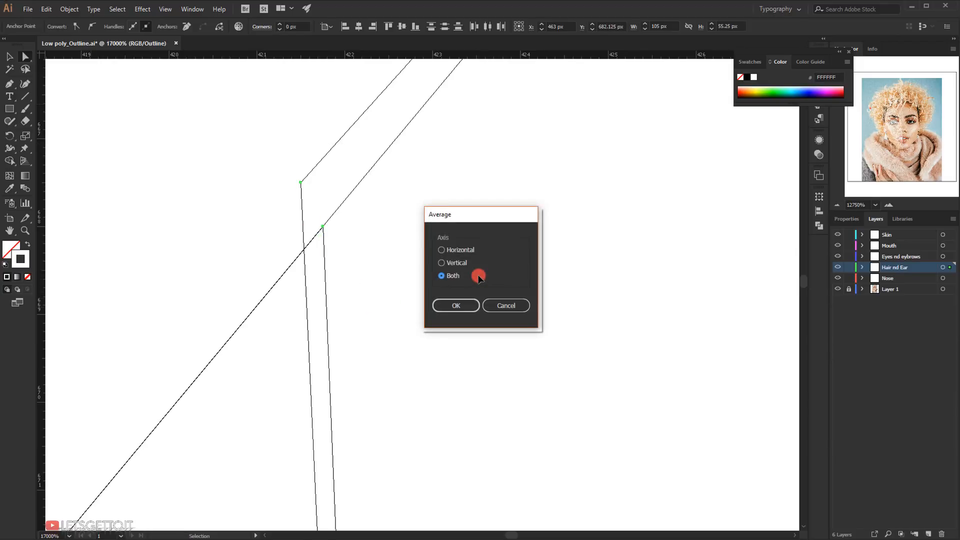
key("Return")
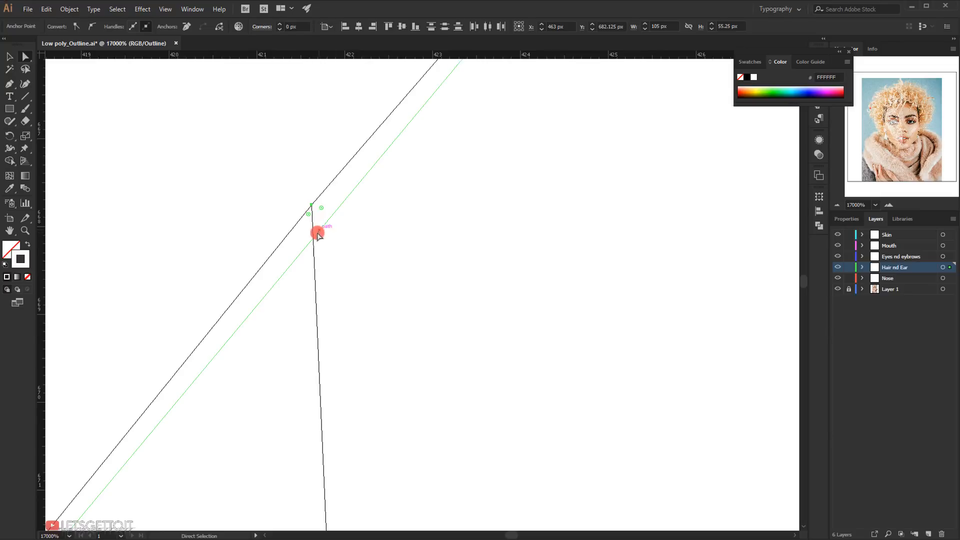
Step: Move both averaged corners one by one onto the neighbouring triangle's corner at about X 421.86 px, Y 667.87 px, and deselect
scroll(323, 225, "up", 1)
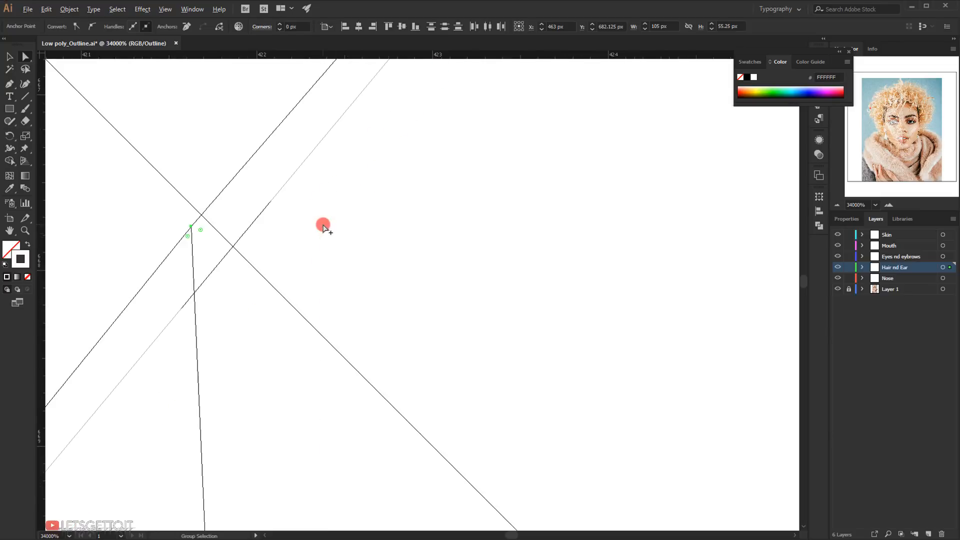
scroll(309, 219, "down", 1)
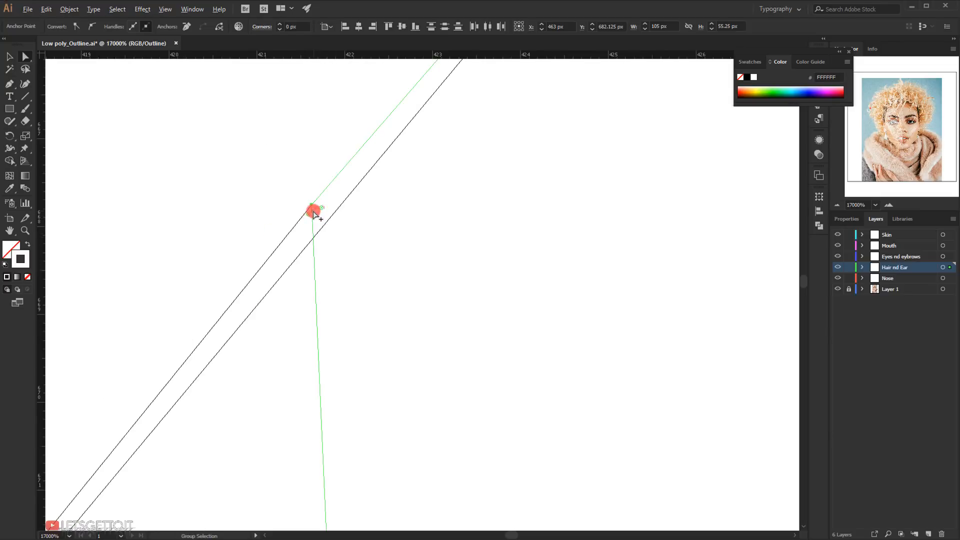
scroll(313, 212, "up", 1)
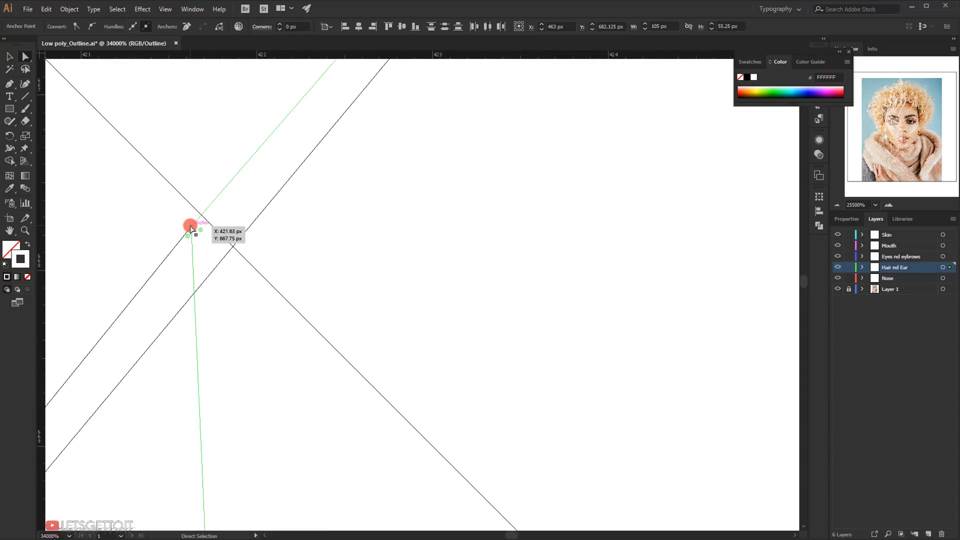
left_click_drag(191, 228, 215, 245)
key("ctrl+z")
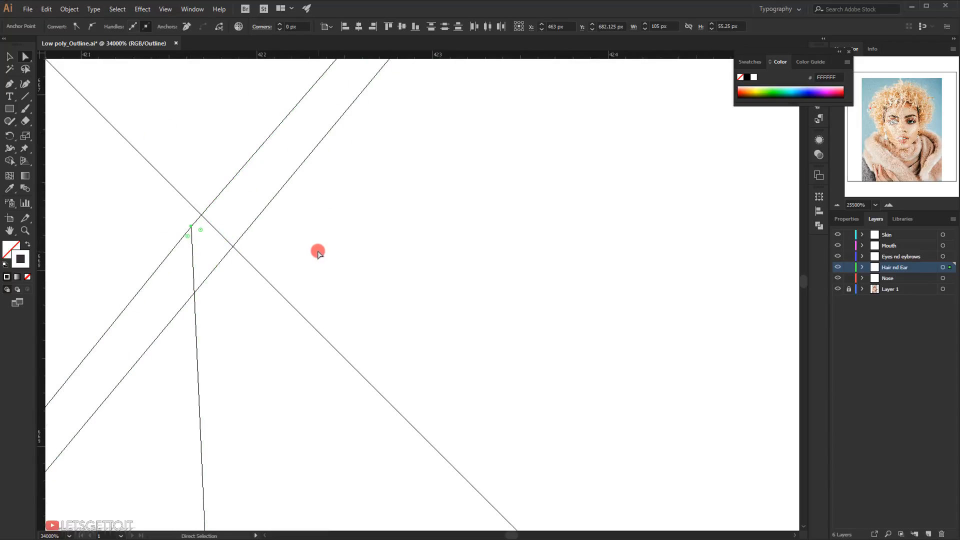
left_click(304, 253)
left_click_drag(190, 231, 233, 252)
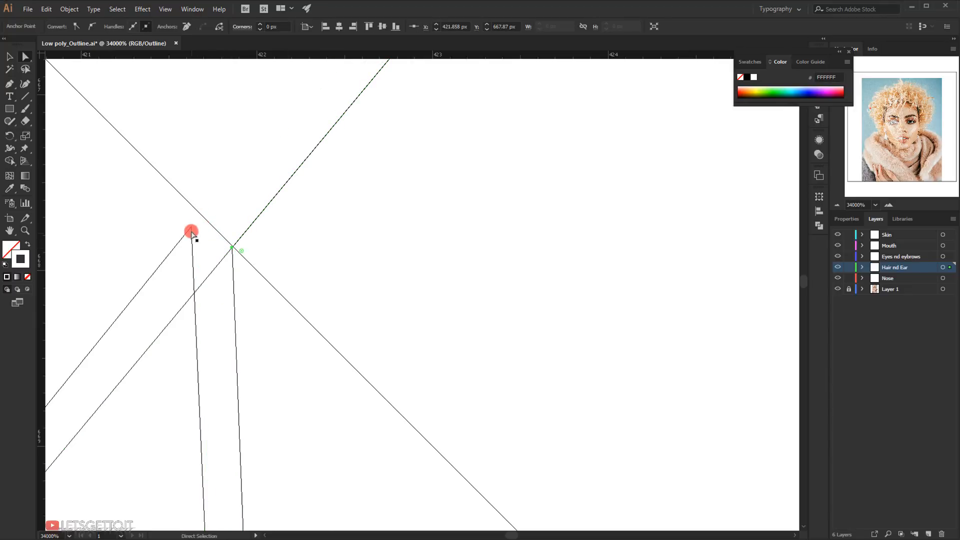
left_click_drag(192, 229, 233, 248)
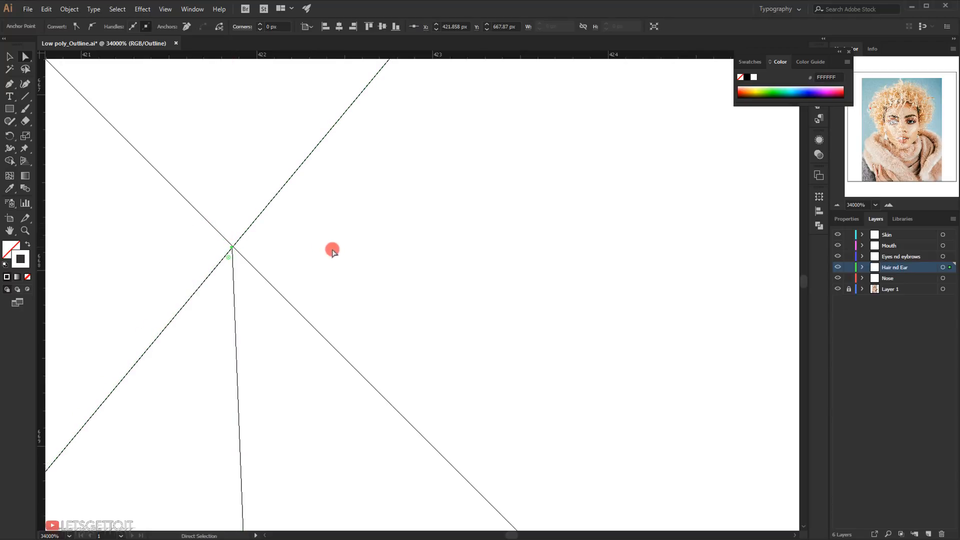
left_click(365, 249)
scroll(381, 235, "down", 7)
left_click_drag(551, 305, 58, 319)
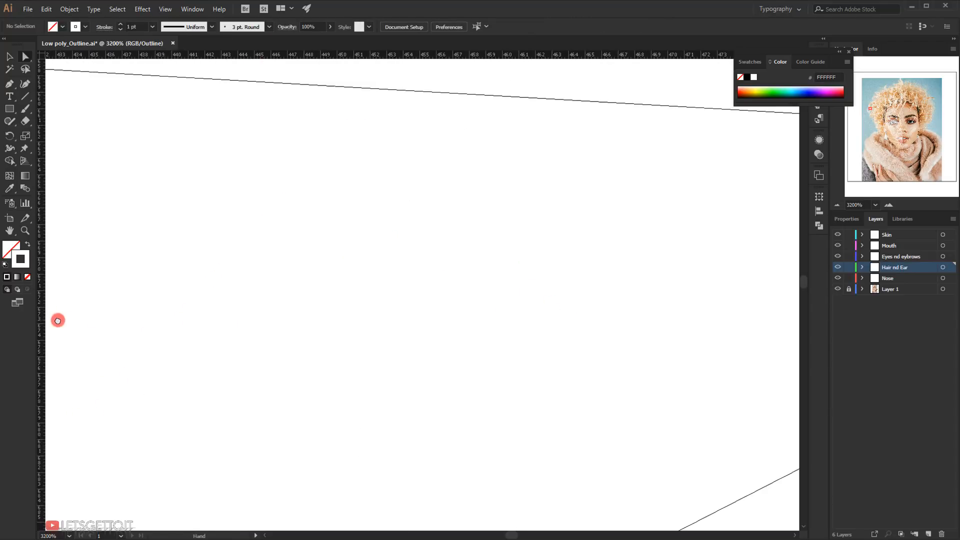
Step: Examine the hair mesh for remaining misaligned corners and select the mismatched ones at the triangle junction near X 636 px
left_click_drag(270, 270, 257, 307)
scroll(529, 354, "down", 4)
left_click_drag(529, 354, 86, 353)
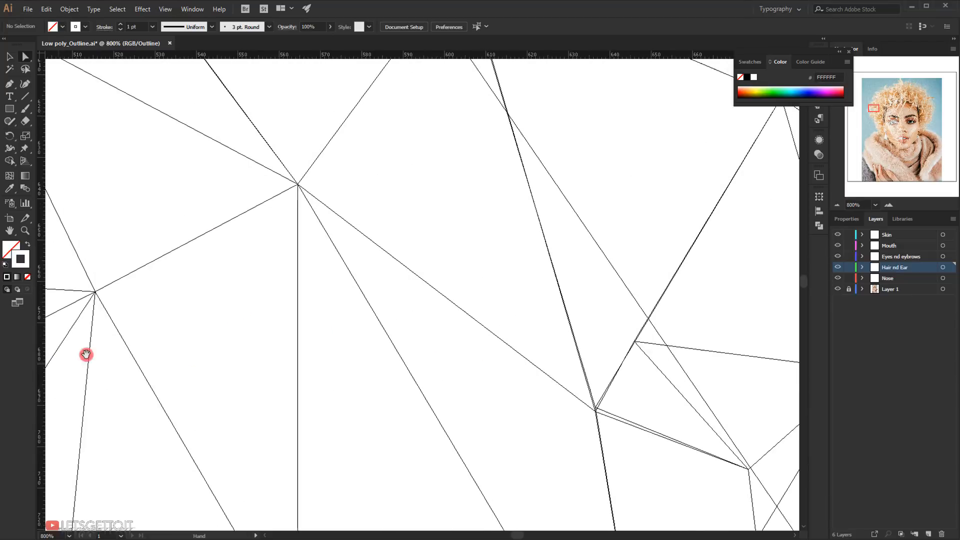
left_click_drag(534, 325, 283, 308)
scroll(431, 388, "up", 4)
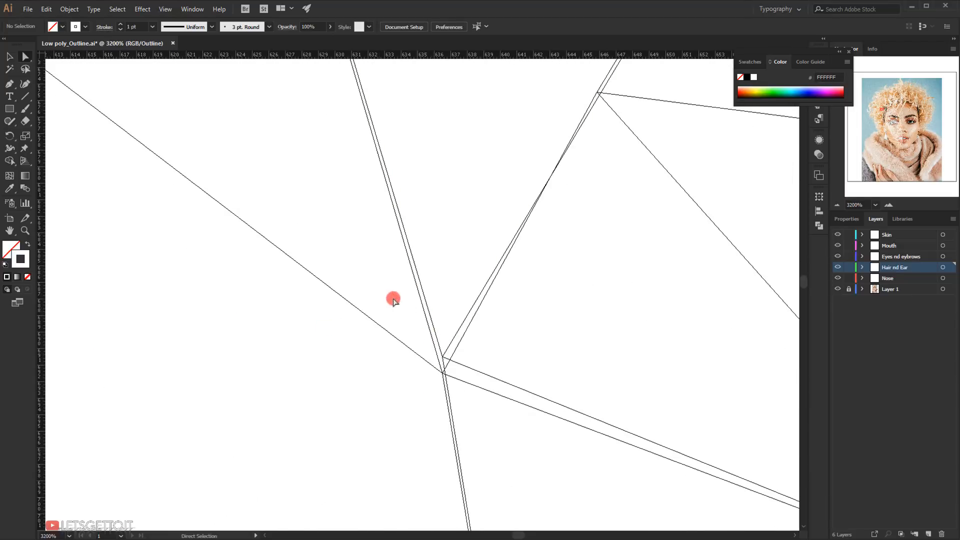
left_click_drag(395, 310, 470, 400)
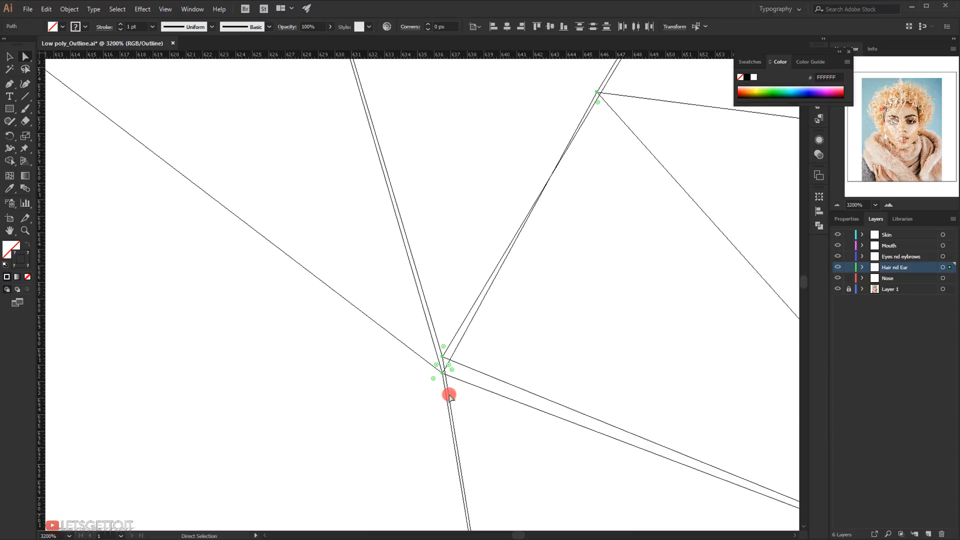
left_click(445, 368)
Step: Switch the artwork from outline view back to preview, with the upper half of the portrait in view
key("ctrl+0")
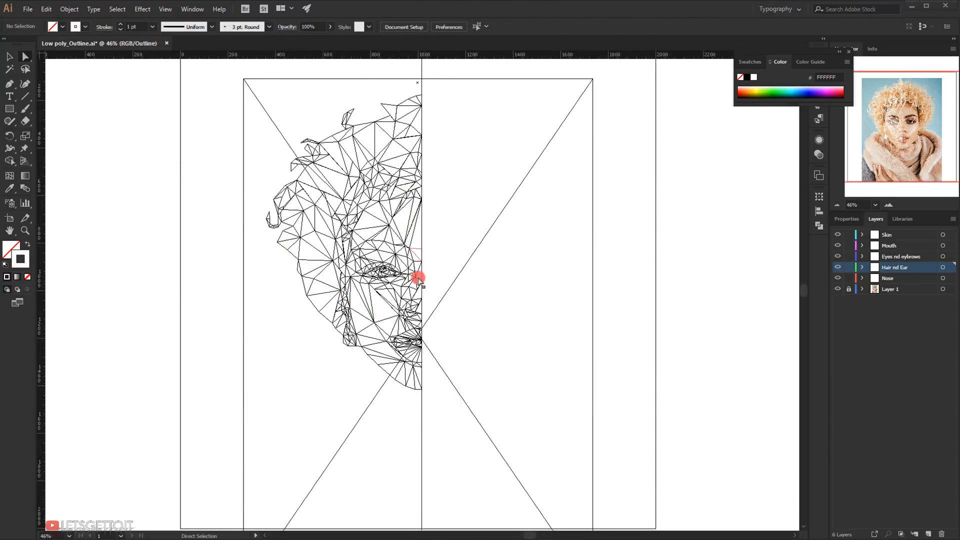
scroll(394, 257, "up", 2)
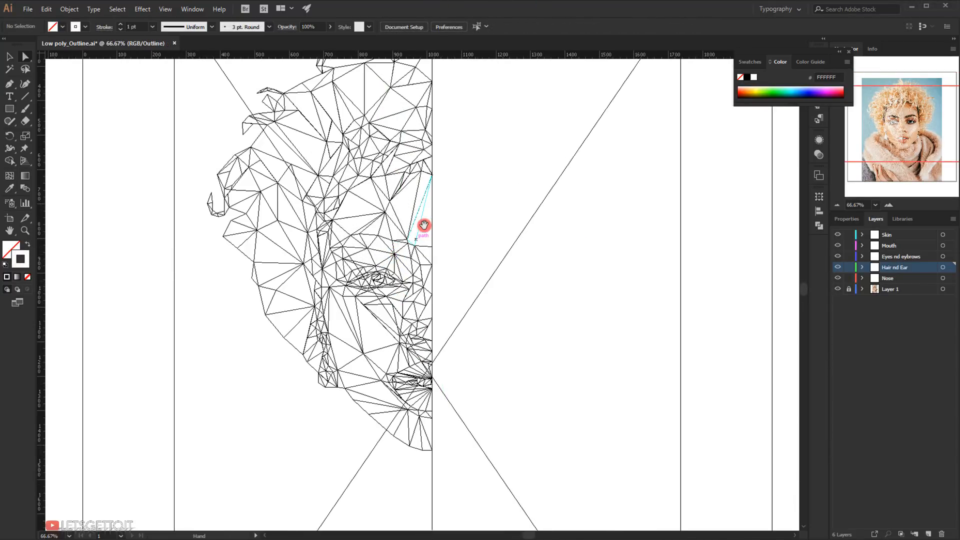
left_click_drag(424, 225, 452, 252)
left_click_drag(519, 251, 536, 204)
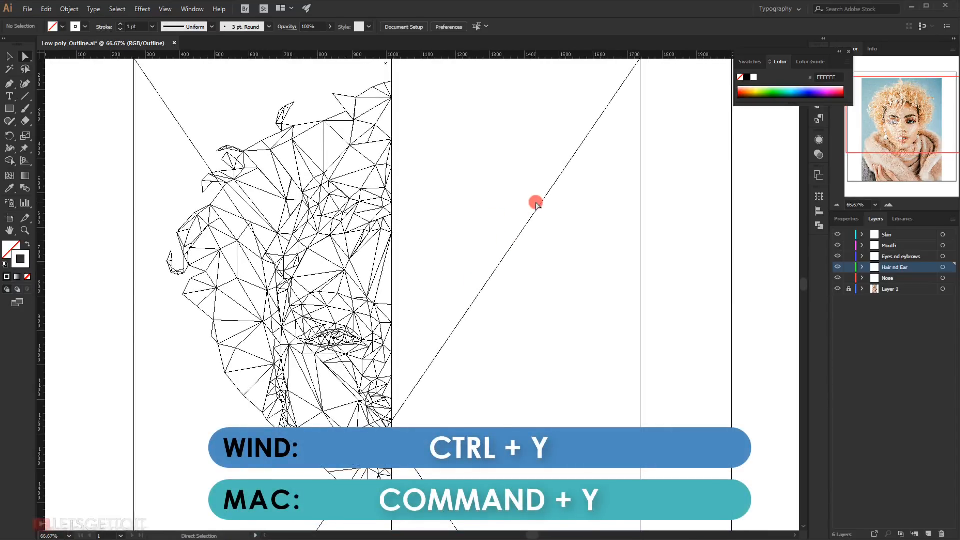
key("ctrl+y")
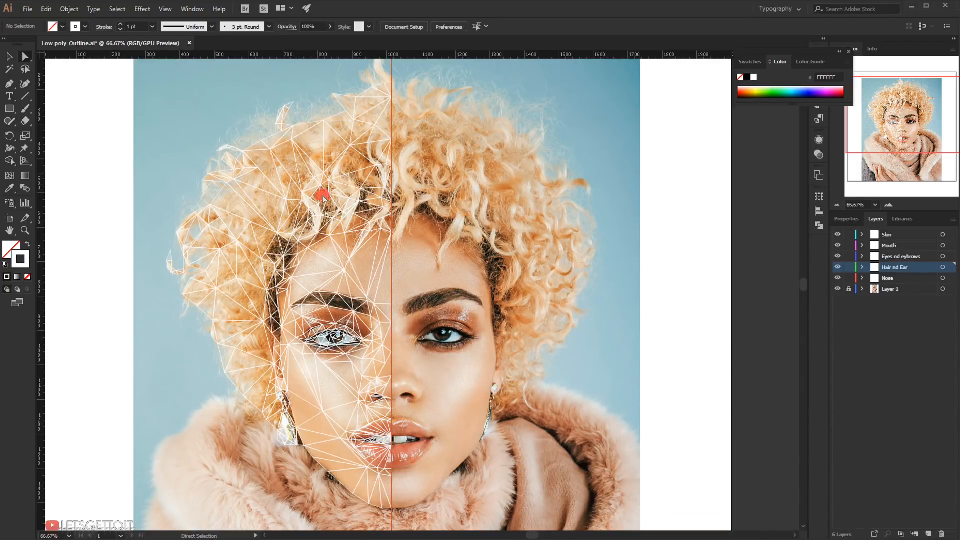
Step: Make the Nose layer active and bring the traced half of the face into close view
left_click_drag(503, 322, 480, 318)
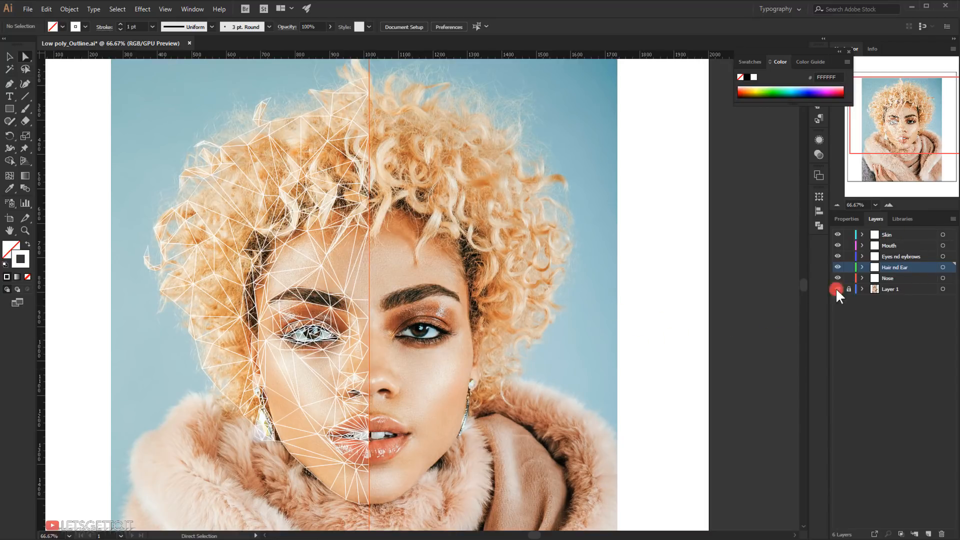
left_click(886, 277)
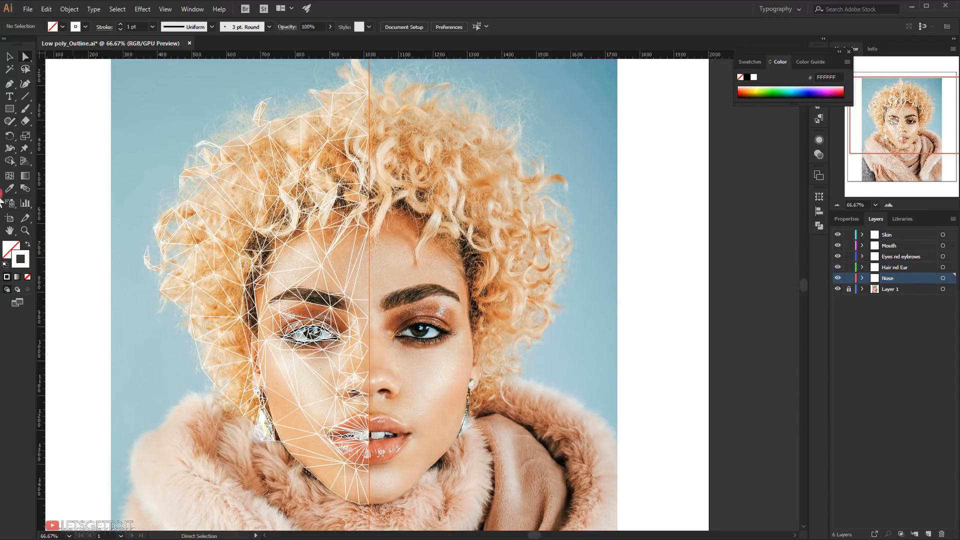
left_click(235, 322)
left_click(465, 440, "ctrl")
left_click_drag(465, 440, 137, 296)
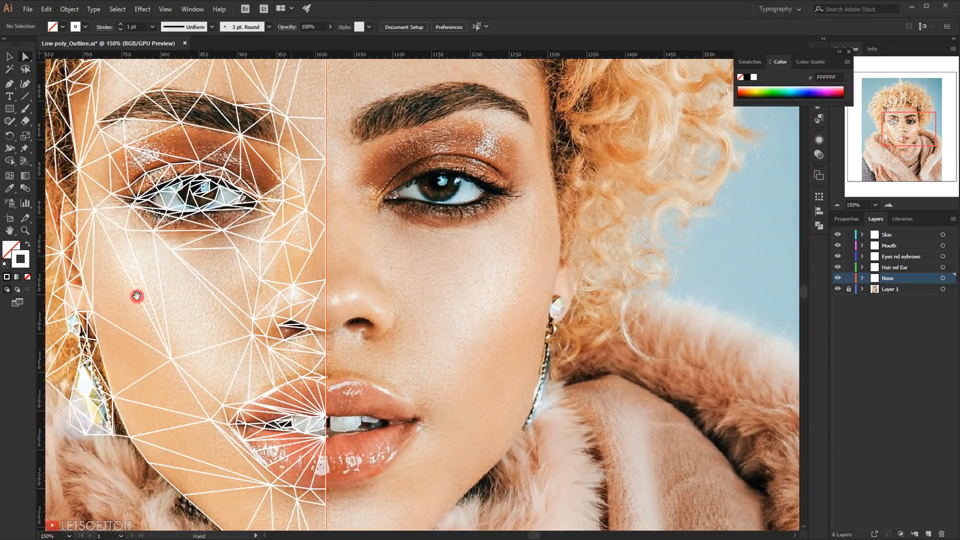
Step: Activate the Selection tool followed by the Eyedropper tool, so triangles can be selected temporarily while sampling colours
left_click(12, 192)
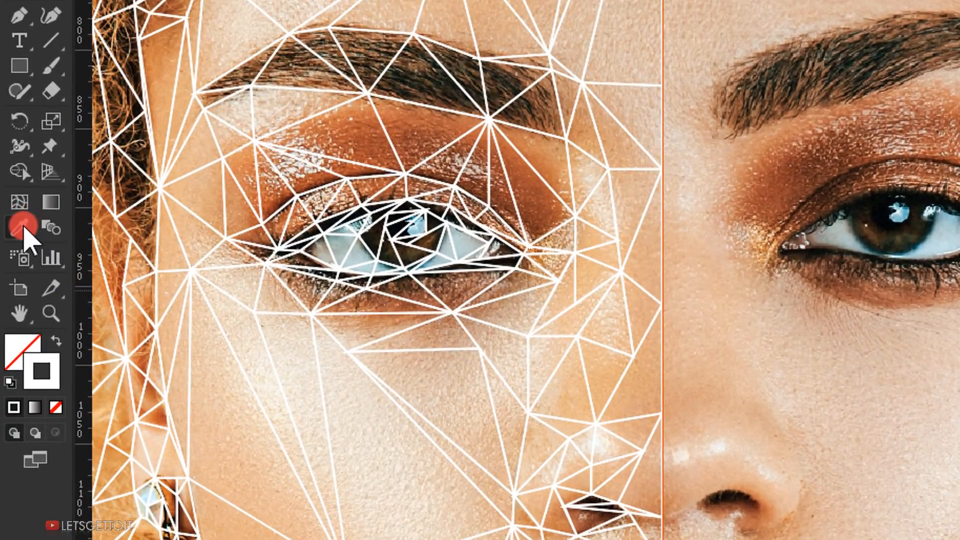
mouse_move(24, 227)
left_mouse_down()
mouse_move(126, 228)
mouse_move(105, 228)
left_mouse_up()
left_click_drag(622, 349, 670, 379)
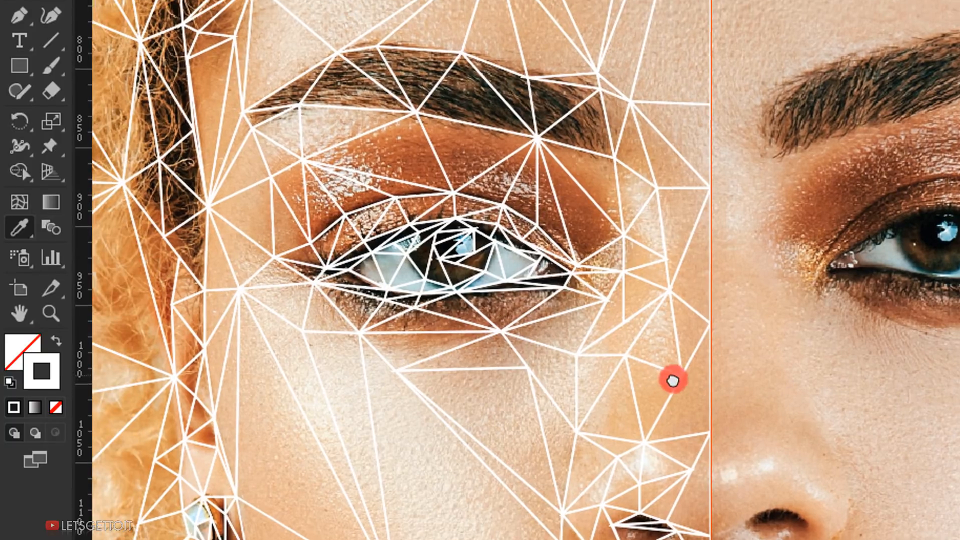
left_click(169, 187)
left_click(22, 114)
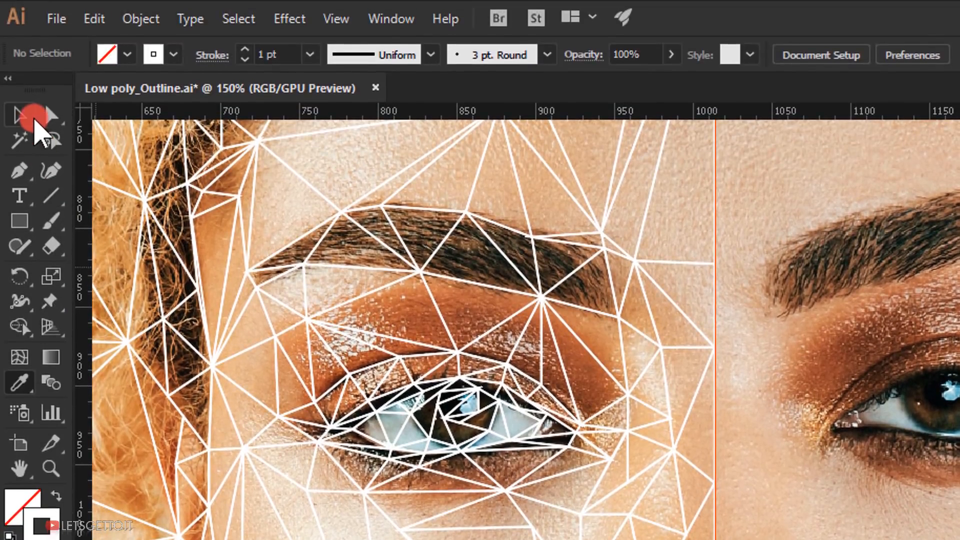
left_click(22, 114)
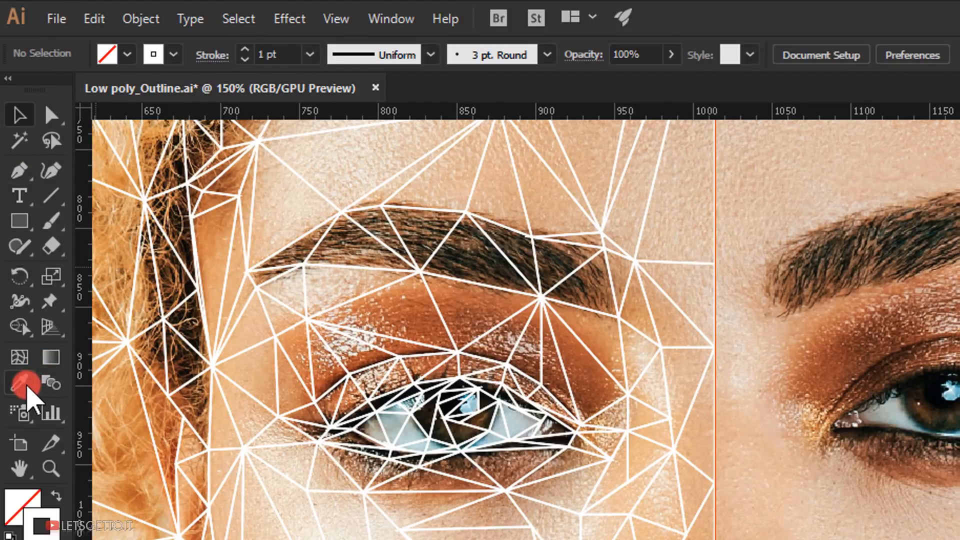
left_click(22, 384)
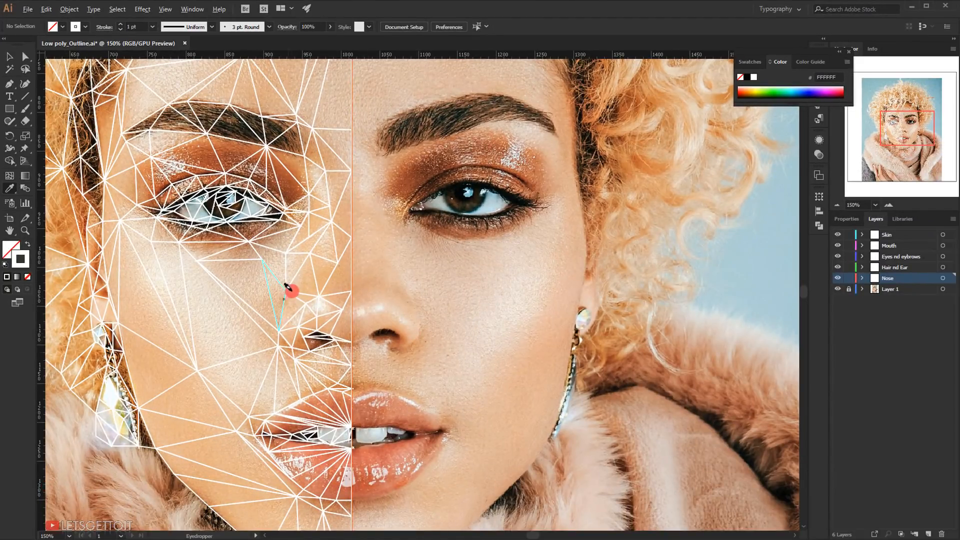
Step: Fill the nose bridge triangle along the centre line above the nose tip with the orange-tan skin colour inside it, and deselect
scroll(343, 338, "up", 2)
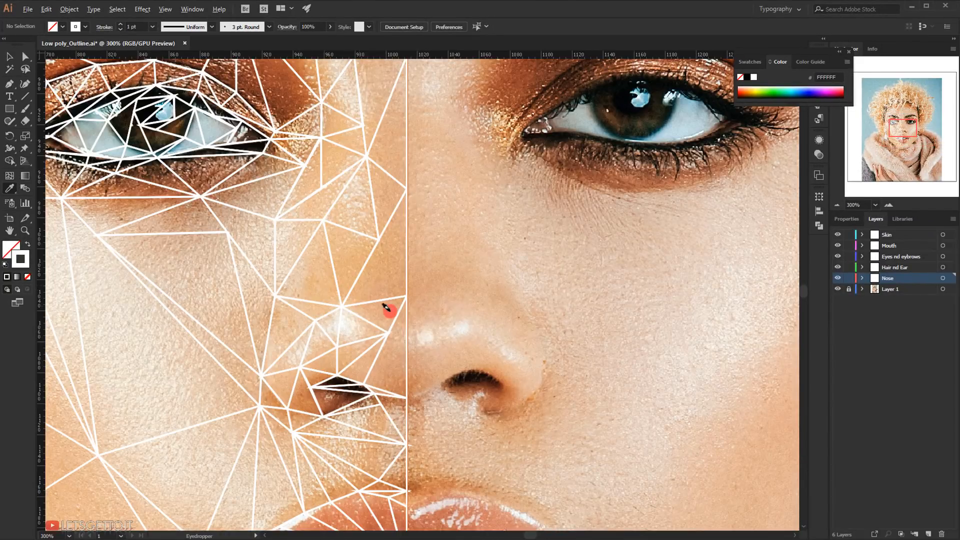
key("ctrl")
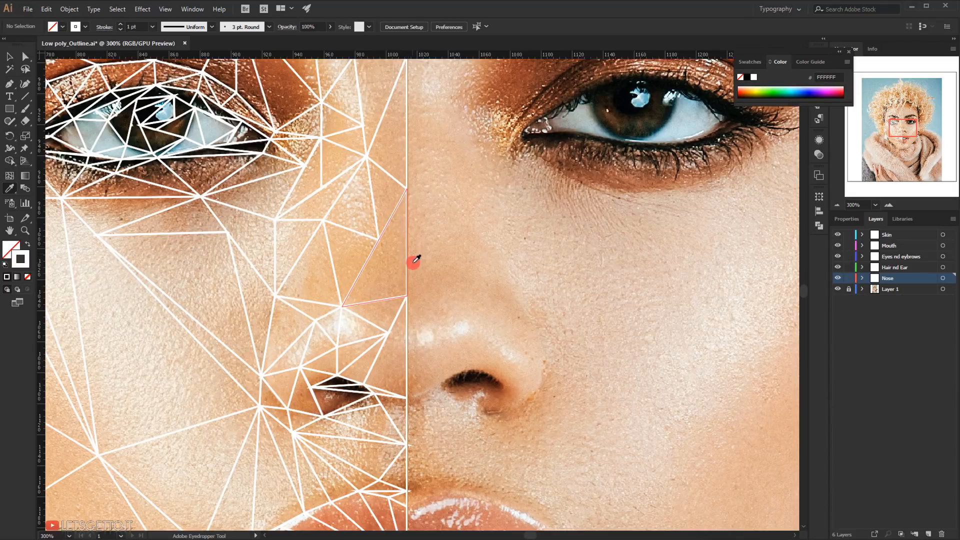
scroll(379, 280, "up", 1)
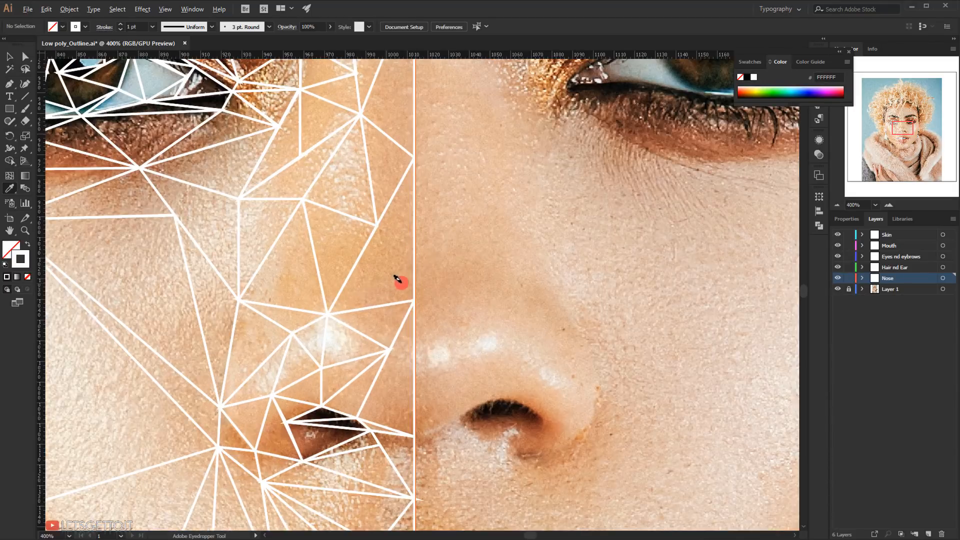
left_click(414, 245, "ctrl")
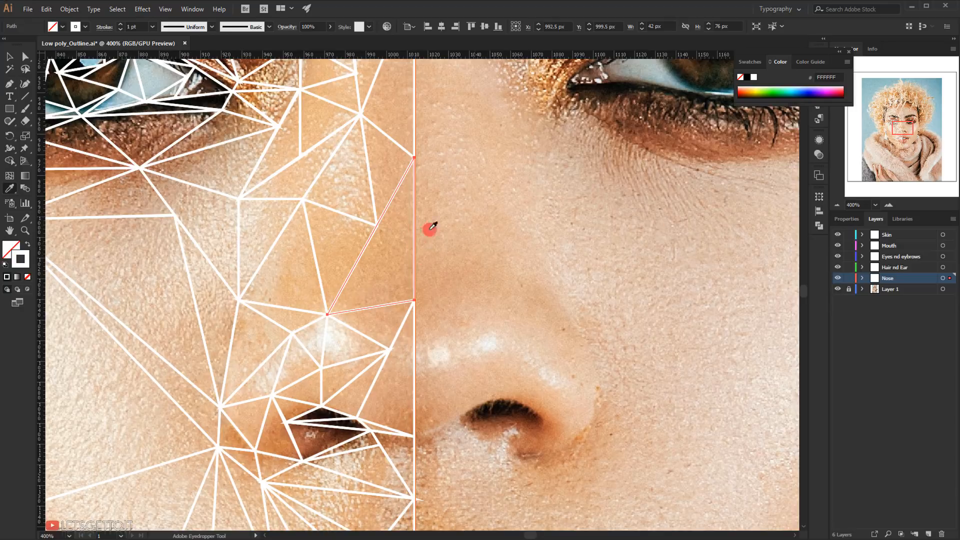
scroll(420, 265, "up", 2)
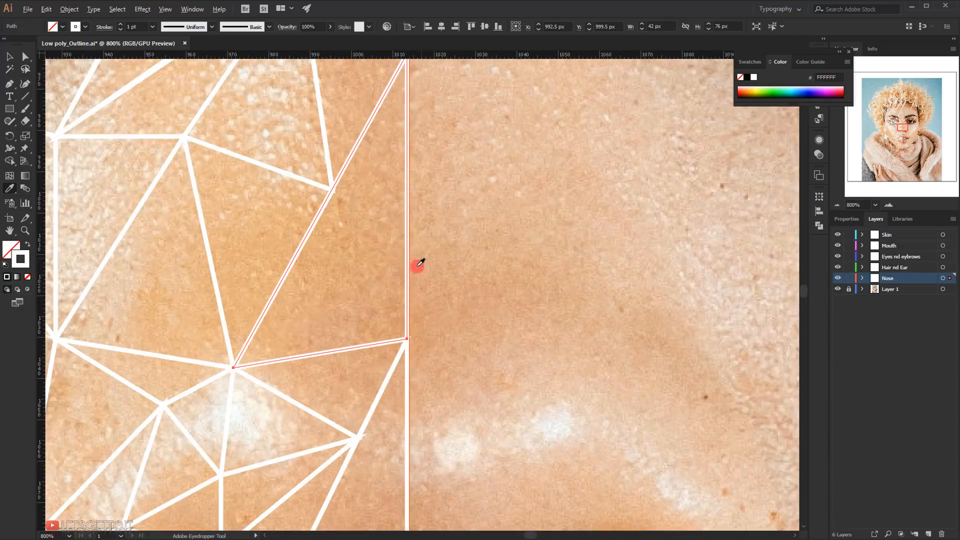
left_click(370, 237)
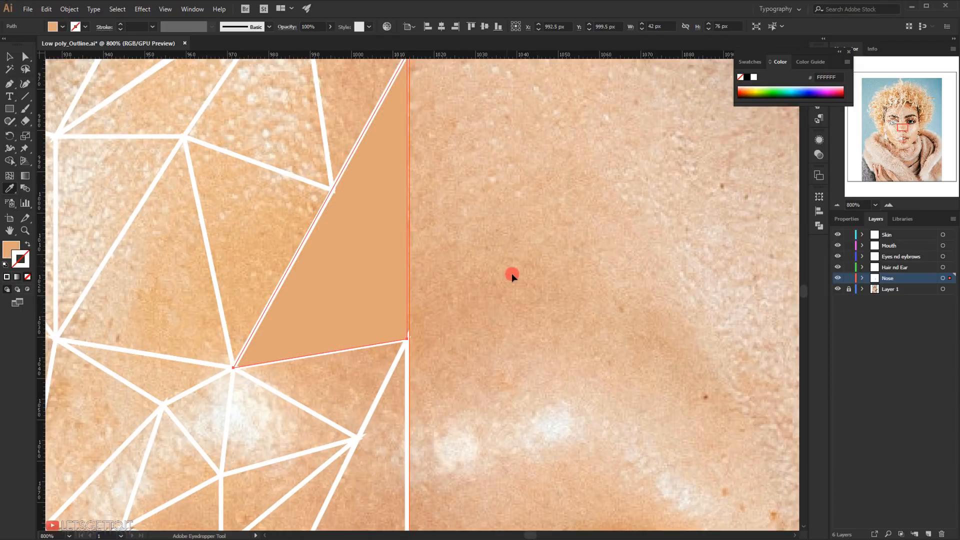
left_click(575, 270, "ctrl")
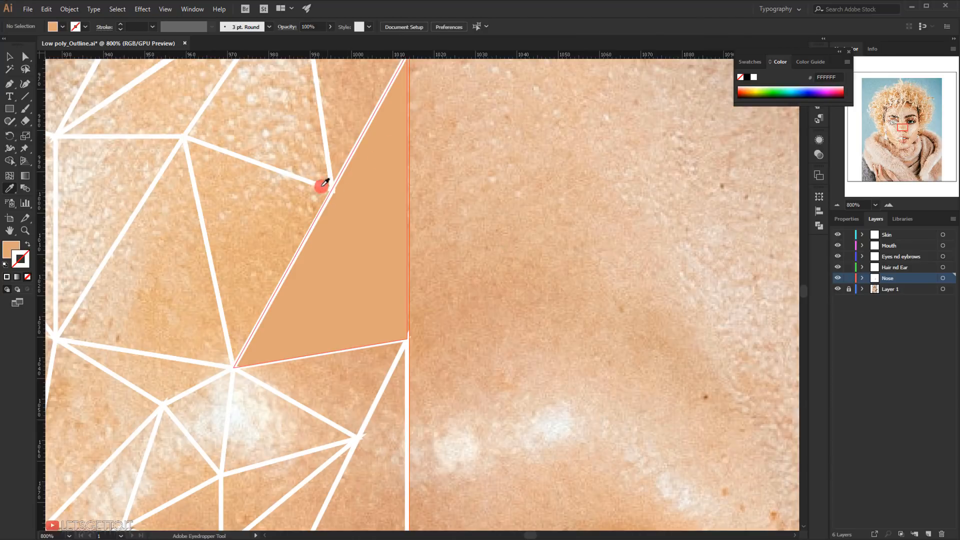
Step: Fill the triangle adjoining the first coloured nose triangle with a light tan sampled from its own area, and deselect
left_click(314, 202, "ctrl")
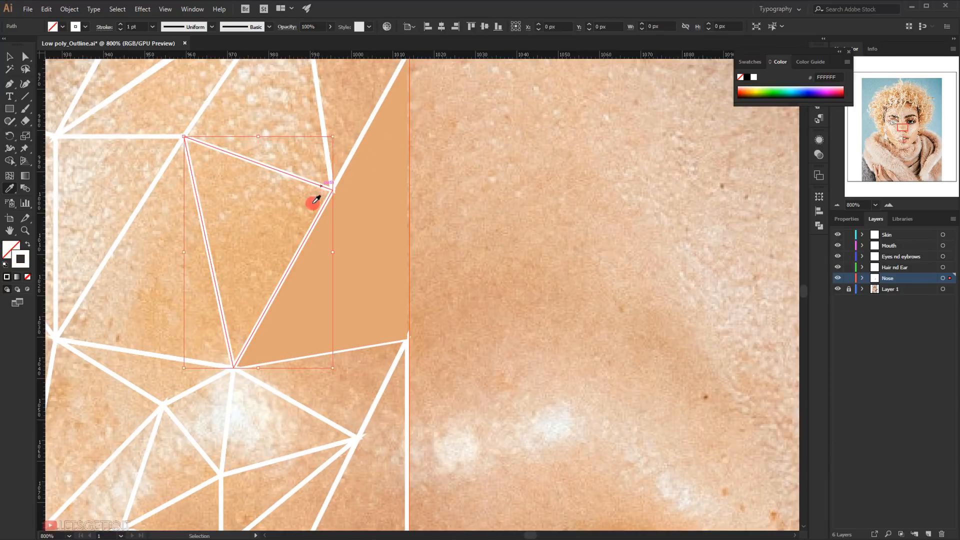
left_click(302, 209)
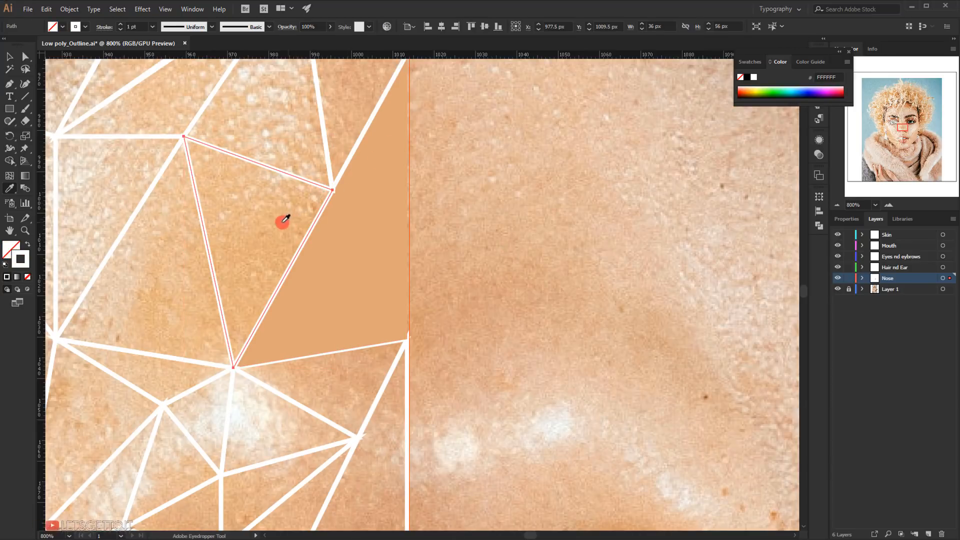
left_click(274, 185)
left_click(545, 233, "ctrl")
Step: Fill the highlight triangle directly above the light tan one with a pale cream sampled inside it, and deselect
scroll(545, 233, "down", 3)
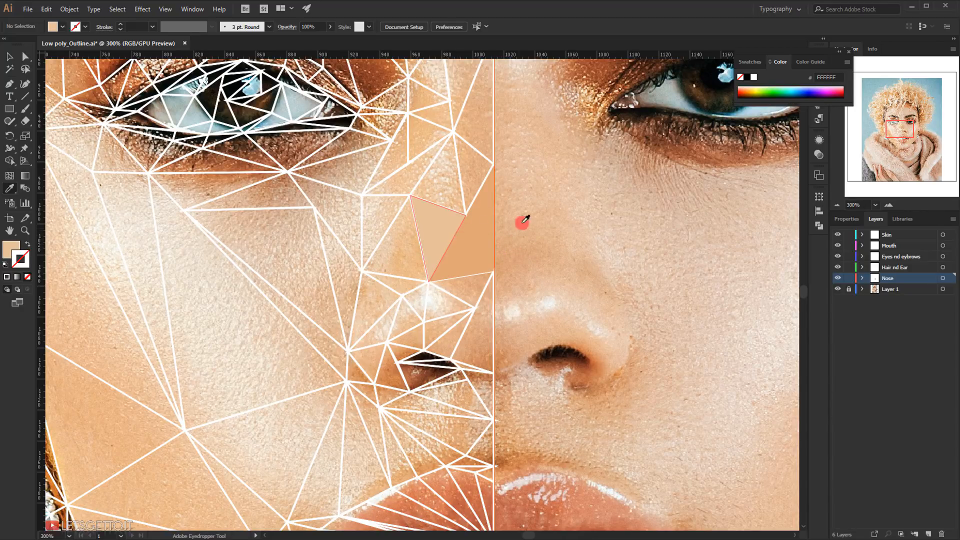
scroll(489, 214, "up", 3)
left_click_drag(408, 135, 476, 242)
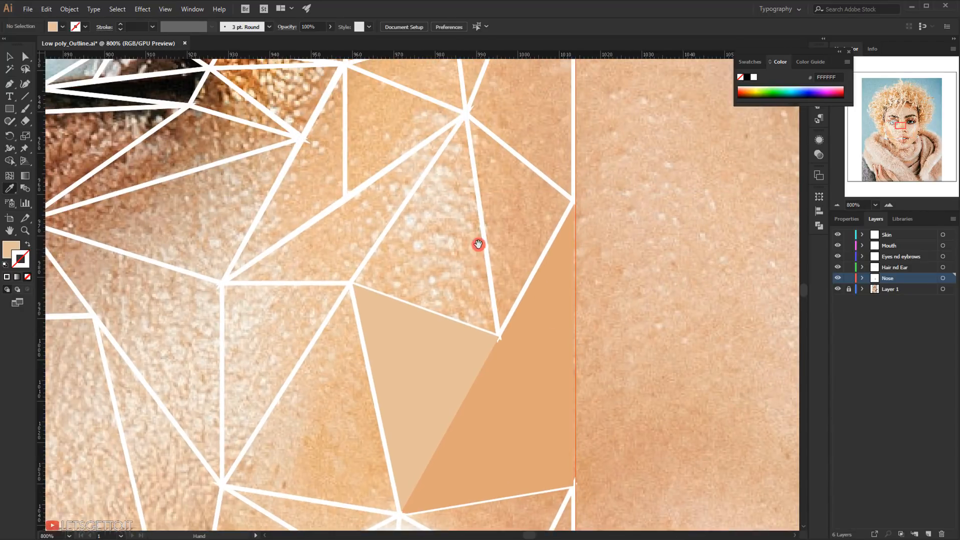
left_click(480, 202, "ctrl")
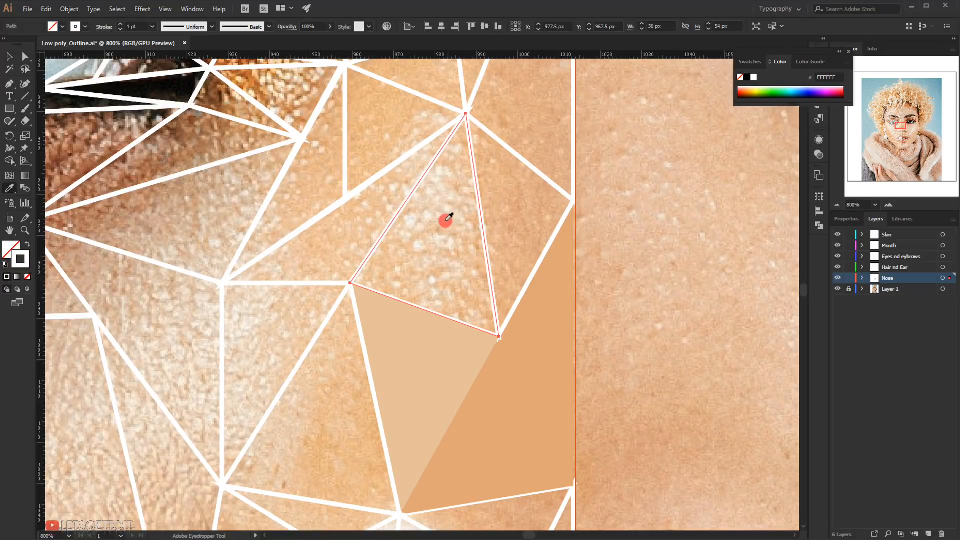
left_click(453, 212)
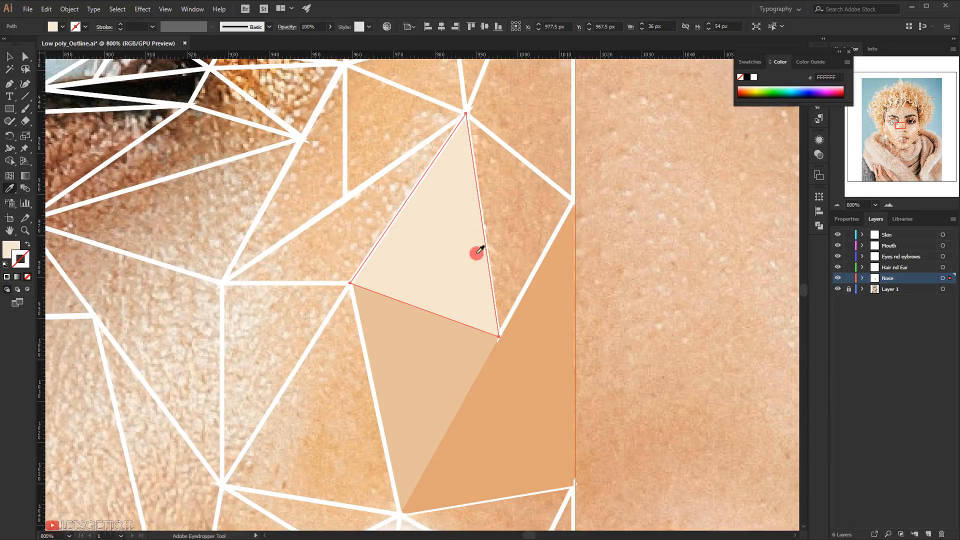
left_click(718, 268, "ctrl")
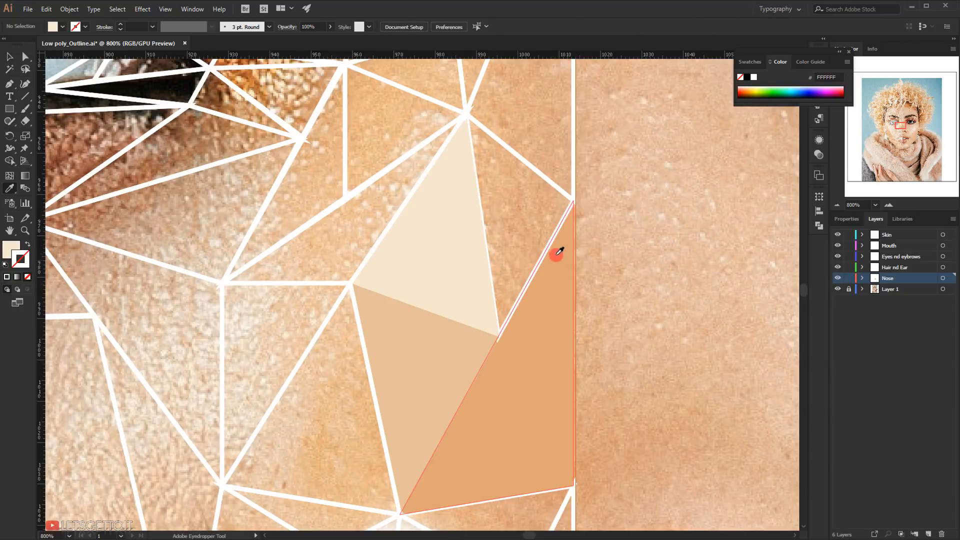
Step: Fill the narrow triangle between the cream highlight and the centre line with a peach tone sampled inside it, and deselect
left_click(550, 224, "ctrl")
left_click(549, 229)
left_click(655, 248, "ctrl")
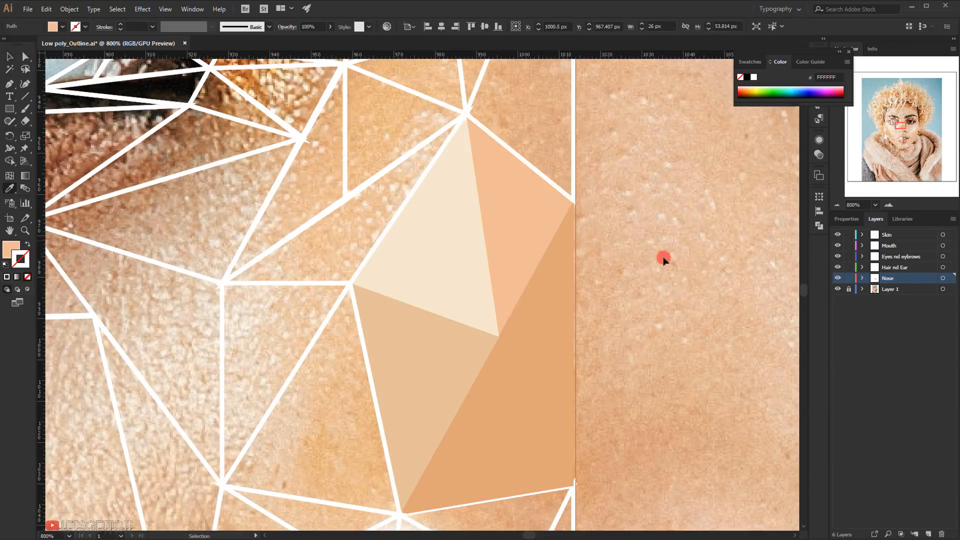
Step: Fill the tall triangle along the centre line above the peach one with a skin tone sampled from the photo, and deselect
scroll(624, 315, "down", 4)
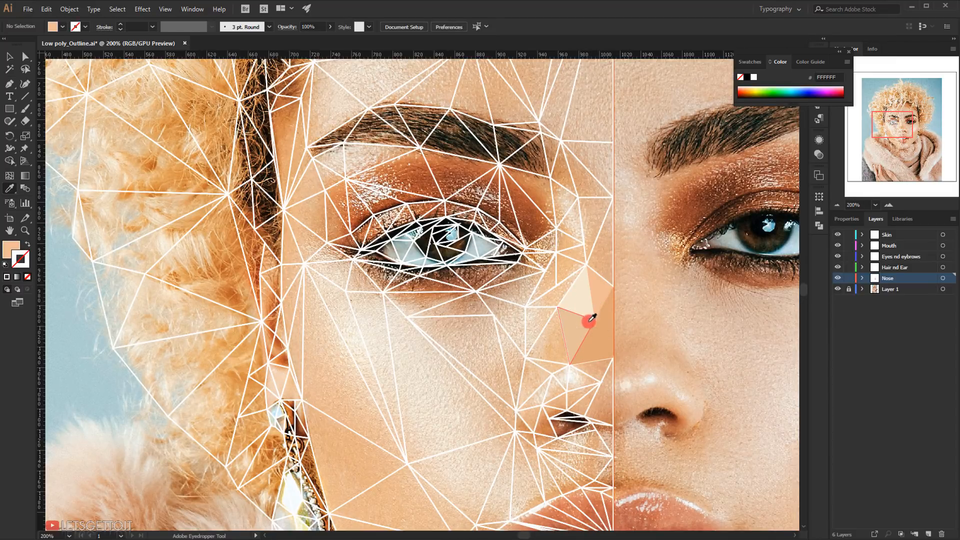
scroll(606, 276, "up", 4)
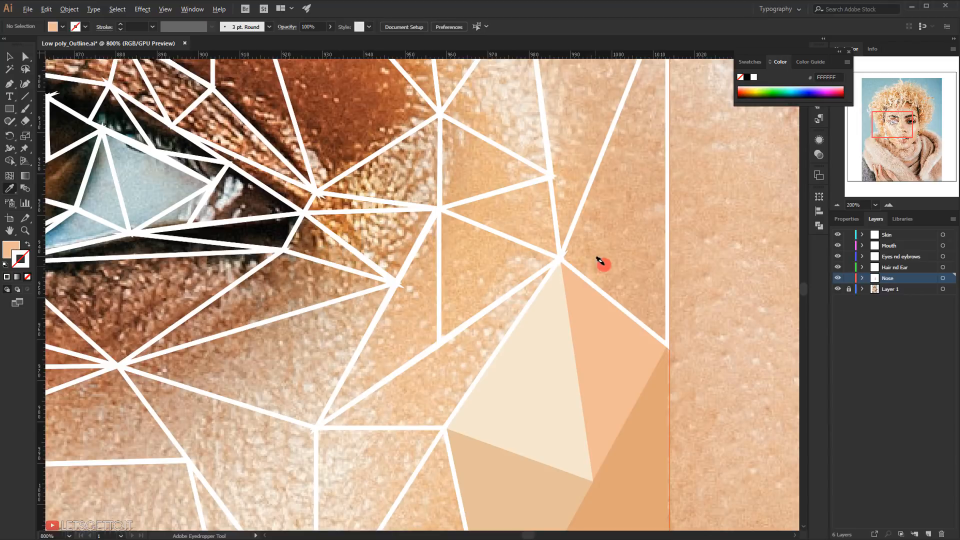
left_click(666, 272, "ctrl")
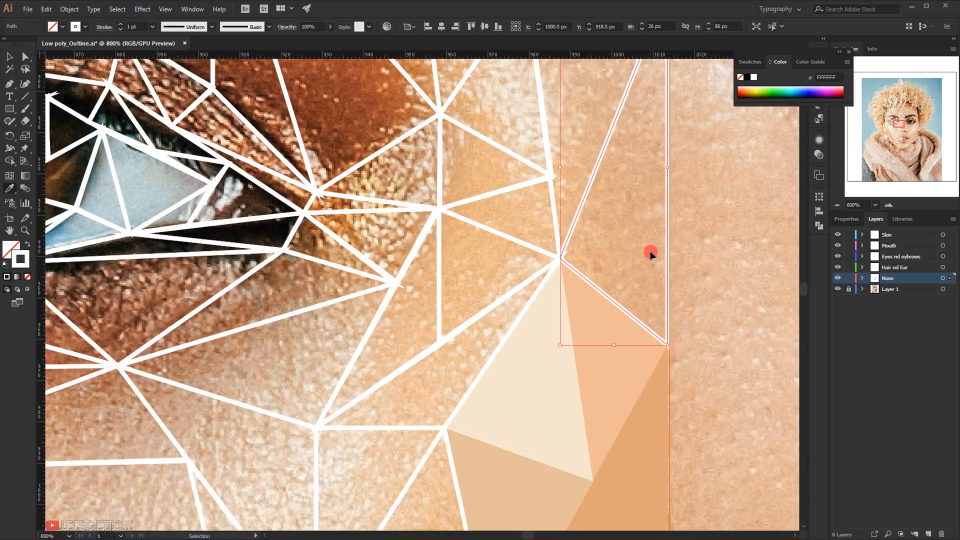
left_click(673, 256)
scroll(697, 332, "down", 4)
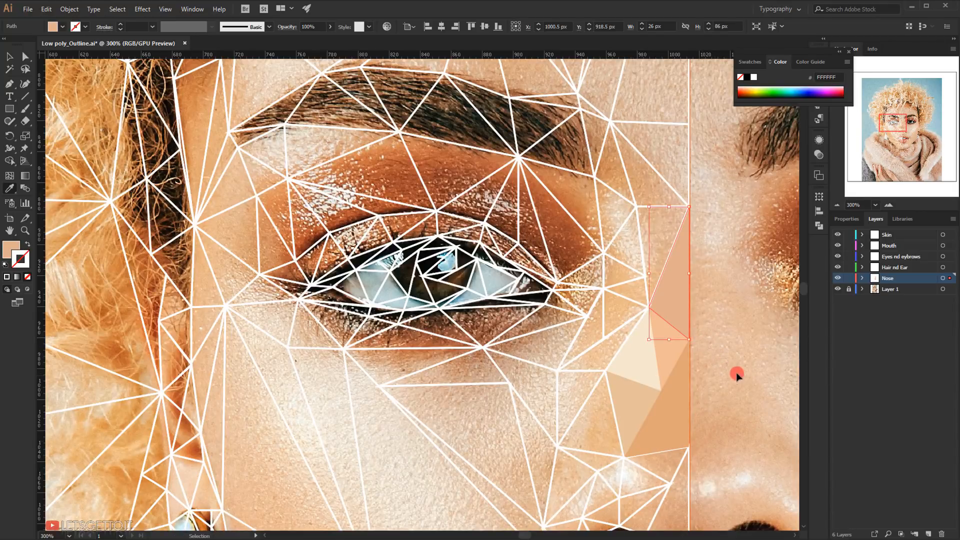
key("ctrl+shift+a")
left_click_drag(746, 388, 476, 308)
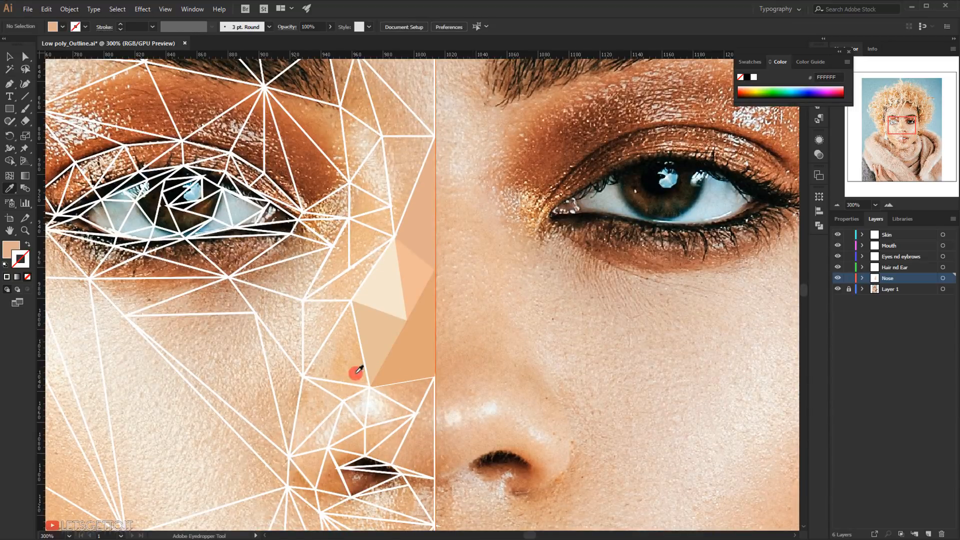
Step: Fill the triangle on the cheek side of the light tan nose triangle with a golden tan sampled inside it, and deselect
scroll(358, 370, "up", 2)
scroll(333, 369, "up", 4)
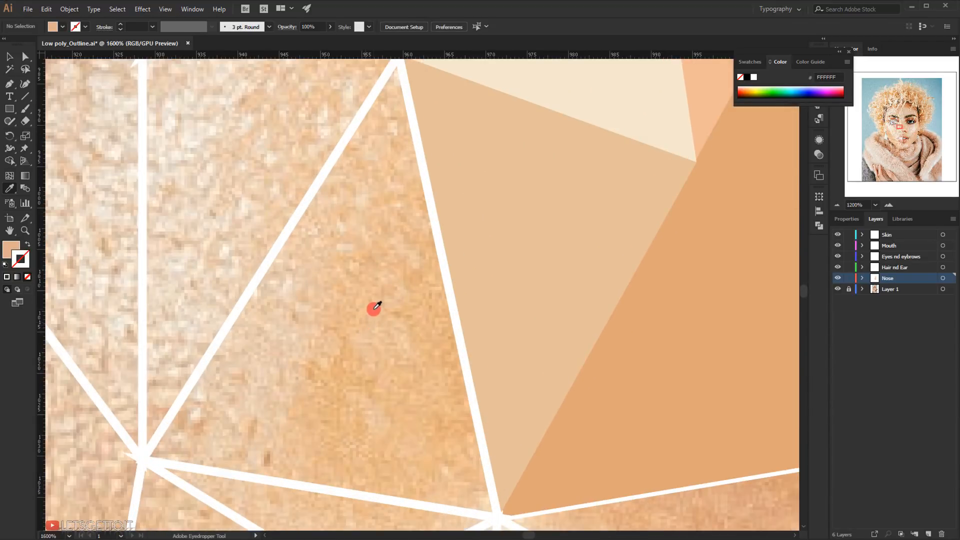
scroll(376, 306, "down", 2)
scroll(475, 311, "down", 1)
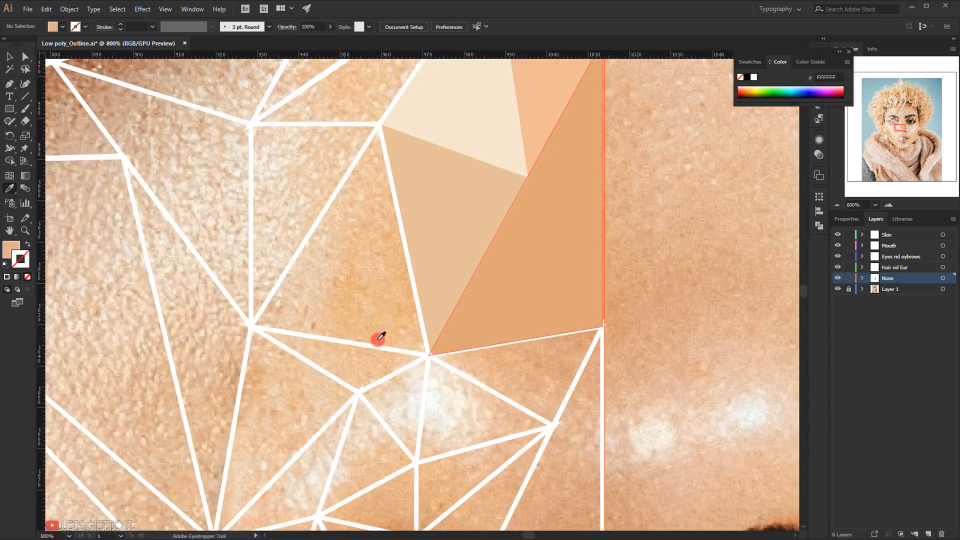
left_click(426, 343, "ctrl")
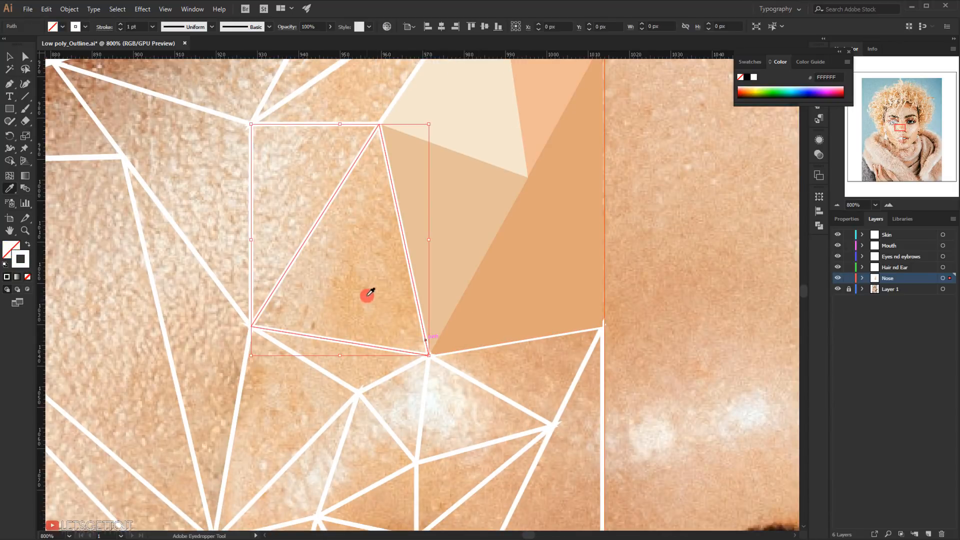
left_click(401, 248)
left_click(754, 292, "ctrl")
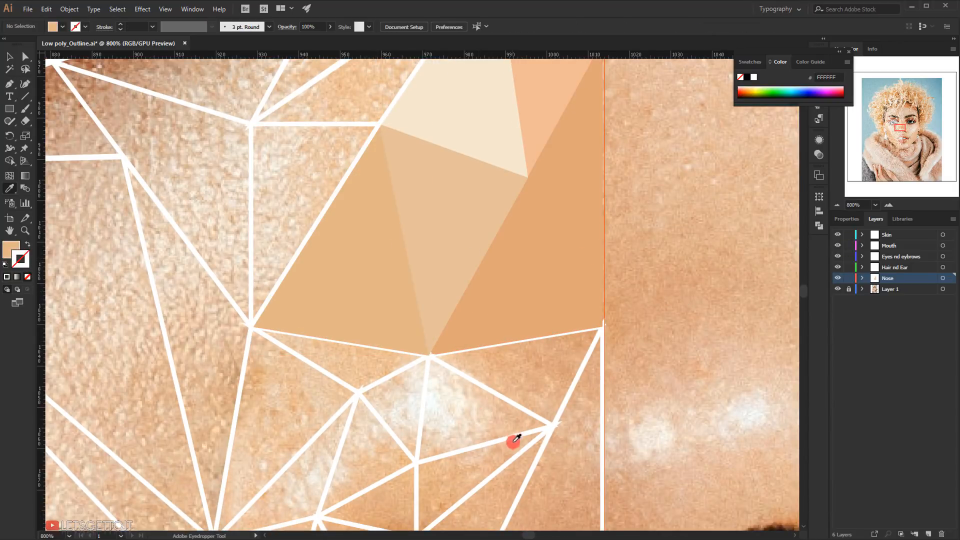
Step: Fill the triangle directly below the first coloured centre-line nose triangle with a skin tone sampled inside it, and deselect
left_click_drag(504, 435, 374, 363)
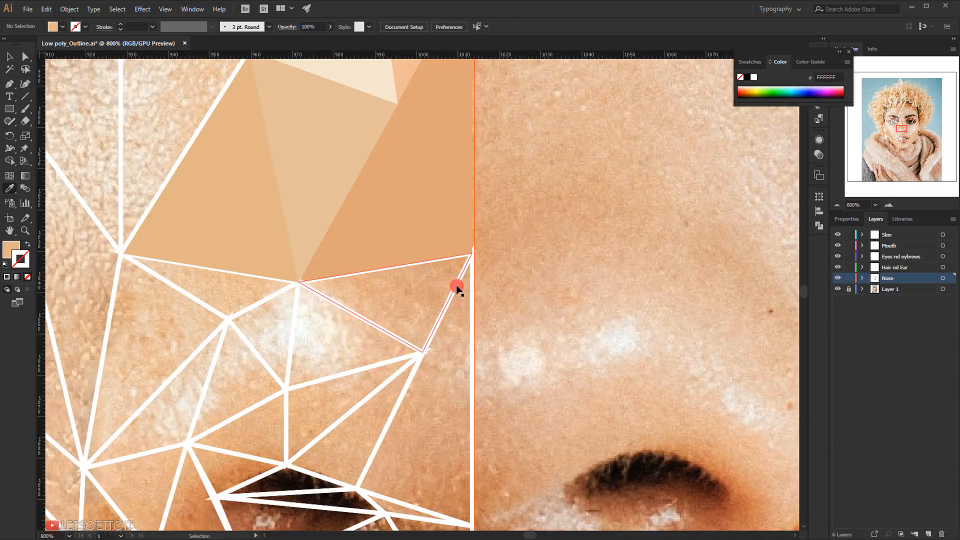
left_click(456, 288, "ctrl")
left_click(418, 310)
left_click(590, 332, "ctrl")
Step: Fill the long shape running down the centre line beside the nose tip with a light peach sampled inside it, and deselect
scroll(593, 331, "down", 3, "alt")
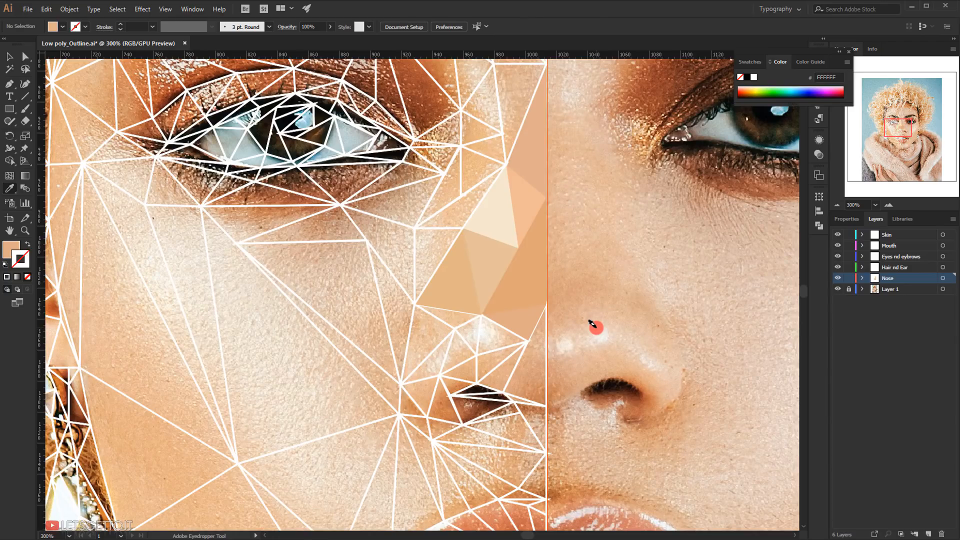
scroll(592, 324, "up", 3, "alt")
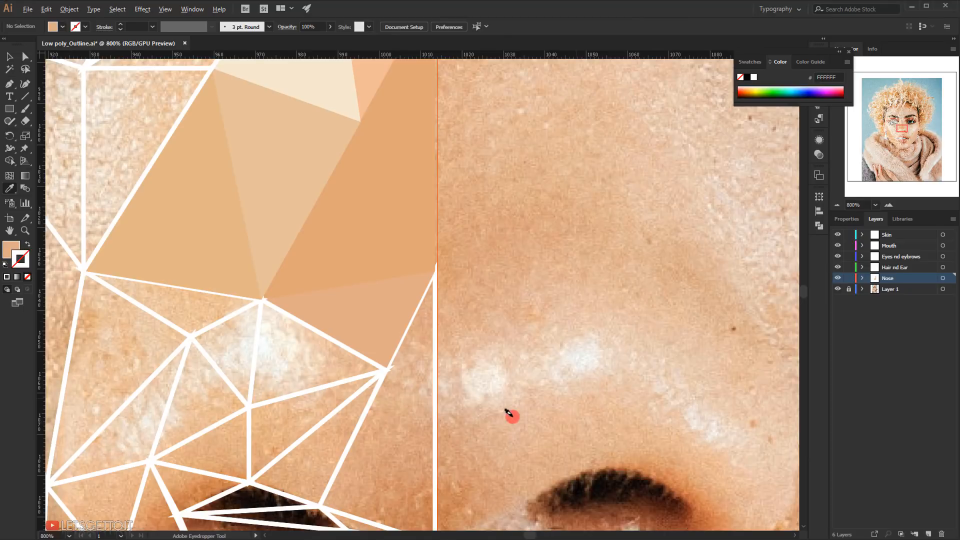
left_click(433, 415, "ctrl")
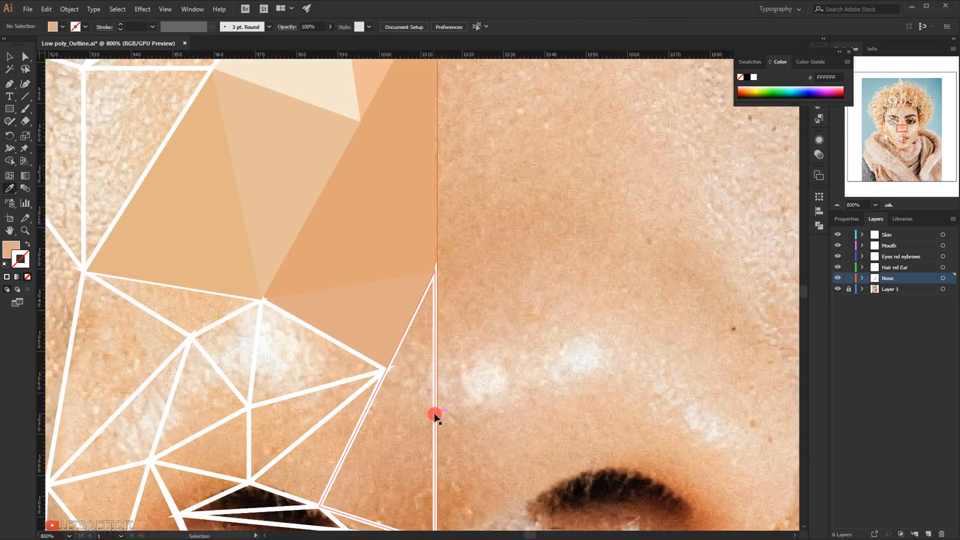
left_click(414, 394)
left_click(531, 386, "ctrl")
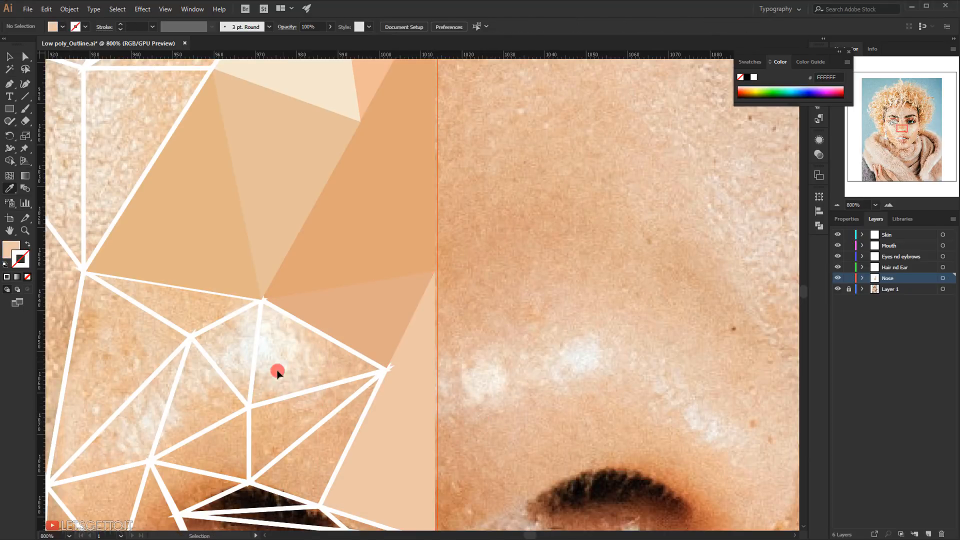
Step: Fill the two adjoining highlight triangles on the nose tip with pale cream tones sampled from the photo, and deselect
left_click(255, 375, "ctrl")
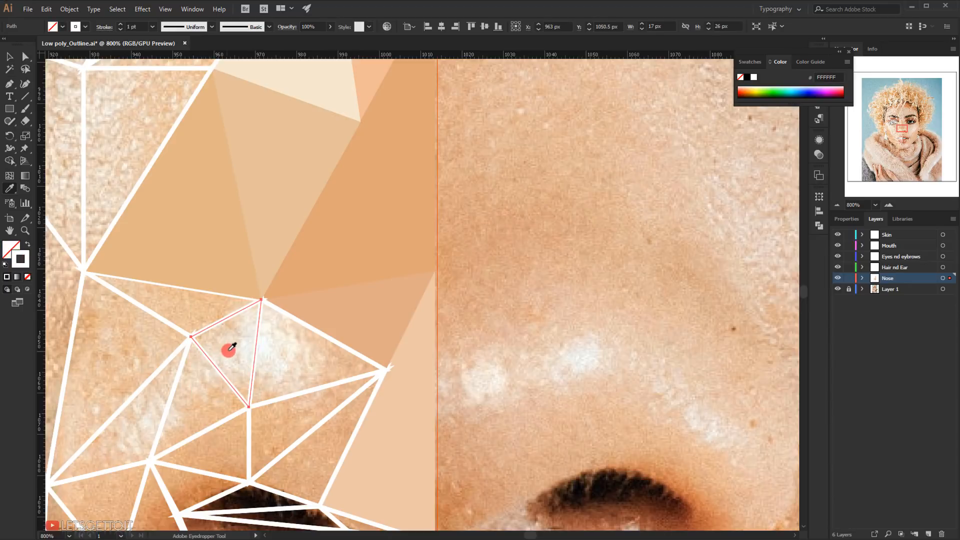
left_click(274, 366)
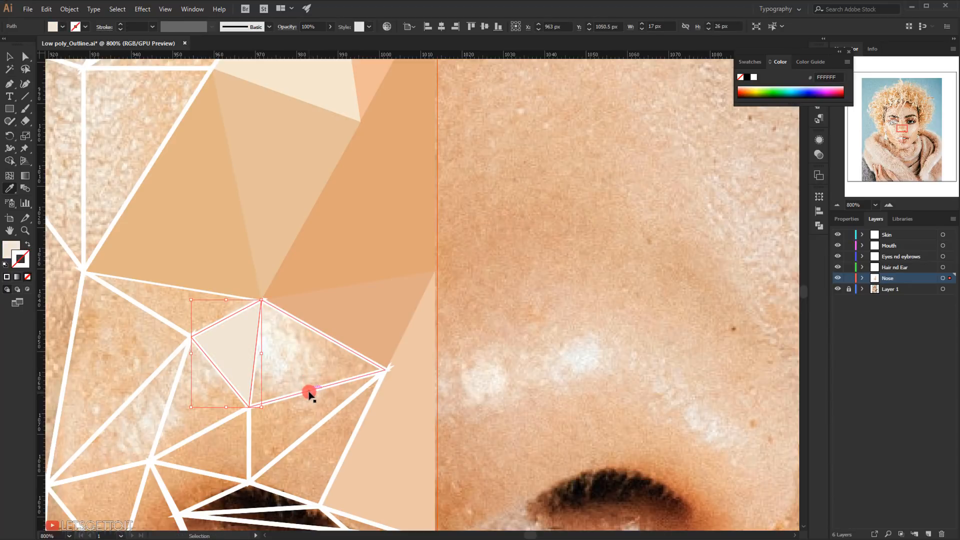
left_click(300, 368, "ctrl+shift")
left_click(305, 354)
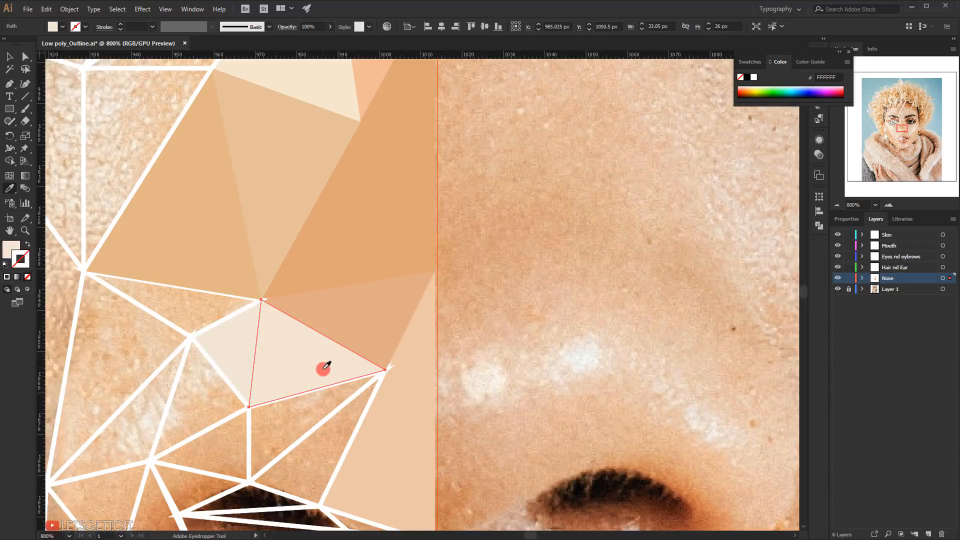
left_click(594, 348, "ctrl")
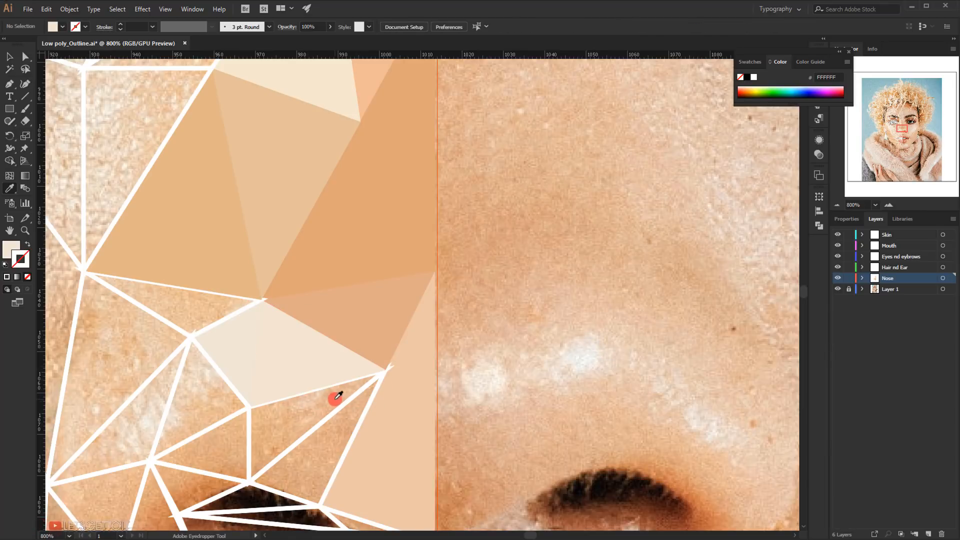
Step: Darken the fill of the nose-tip highlight triangle nearer the centre line to EFDEC7, and reopen its fill colour for editing
left_click(300, 366, "ctrl")
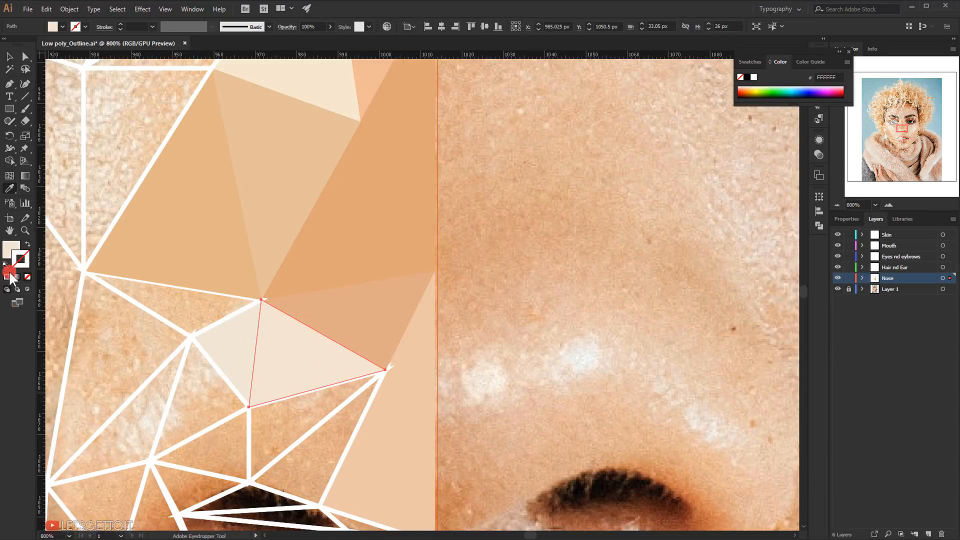
double_click(10, 249)
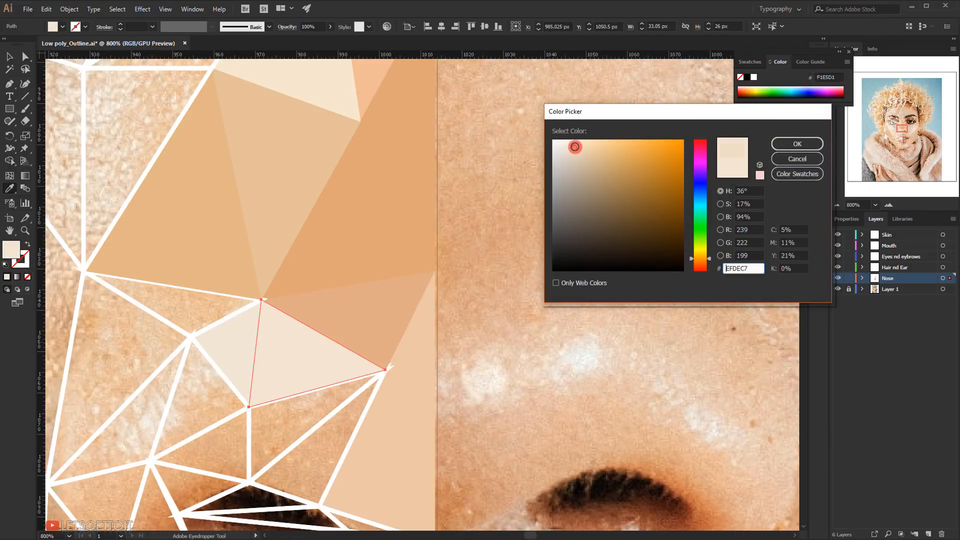
left_click(788, 142)
double_click(10, 248)
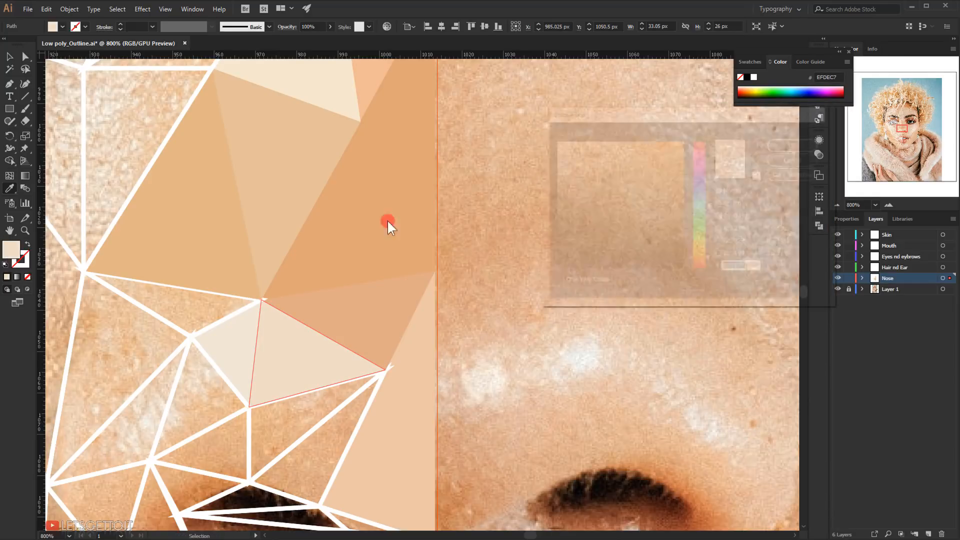
Step: Set the fill of the selected beige nose triangle to E5CCAE and deselect it
left_click_drag(581, 151, 585, 152)
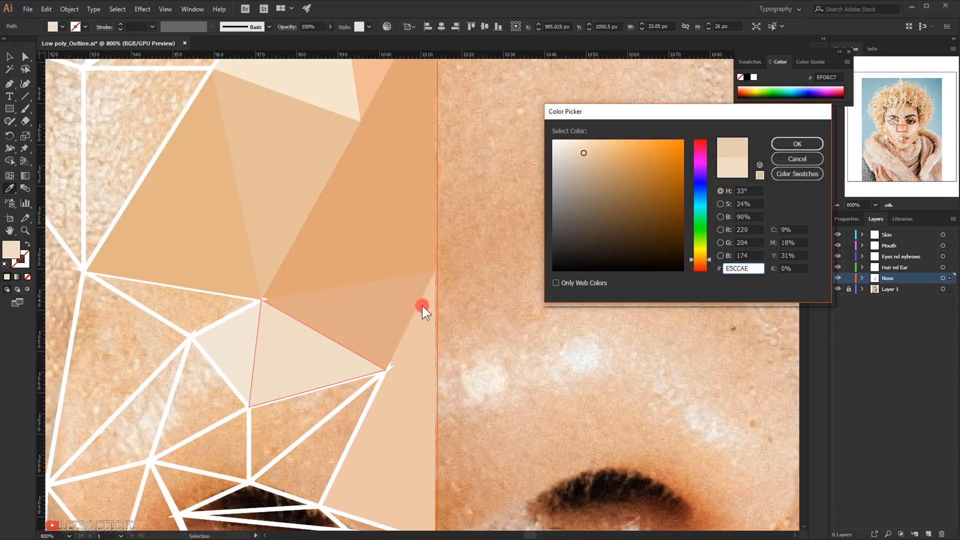
left_click(785, 142)
key("ctrl+shift+a")
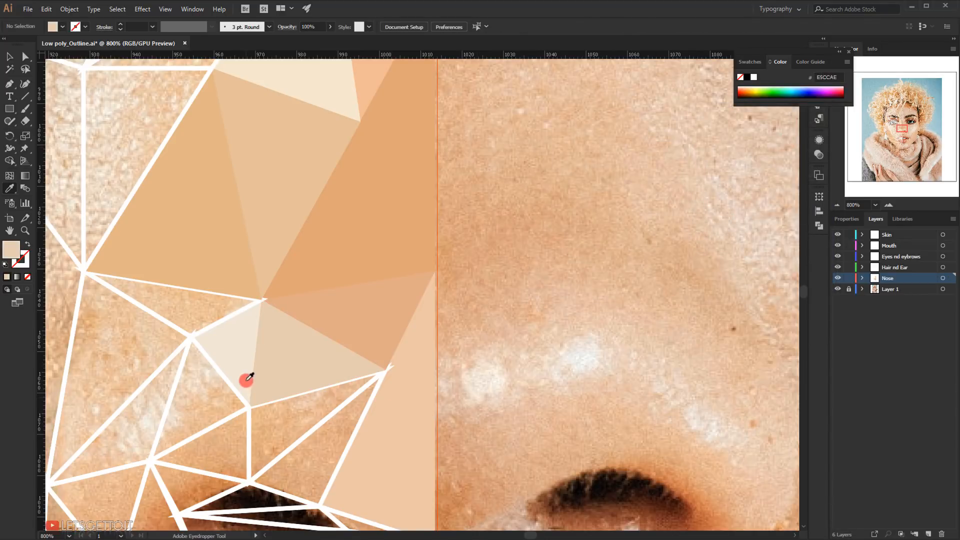
Step: Fill the narrow triangle beside the pale nose facet with the skin colour F6CCA0 sampled from the photo
scroll(248, 377, "down", 1)
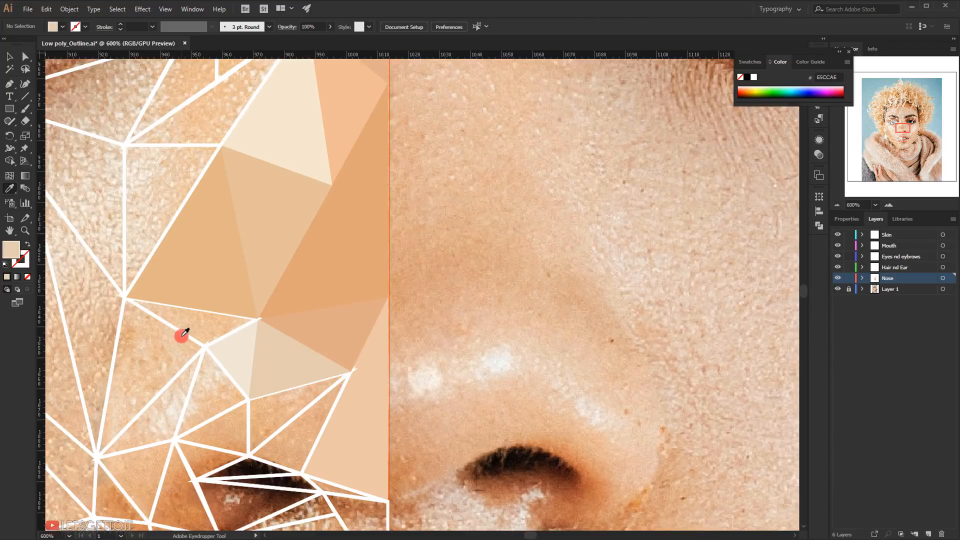
scroll(182, 334, "up", 3)
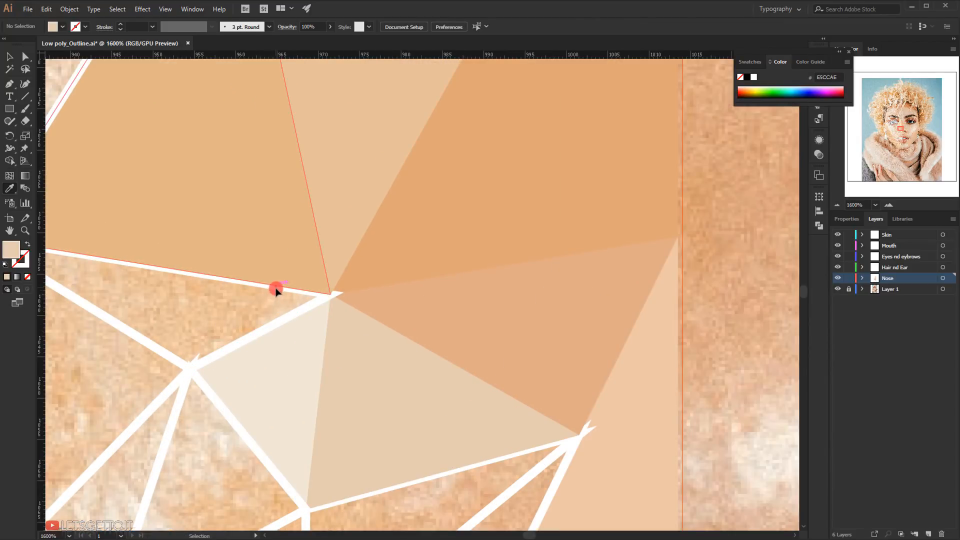
left_click(155, 348, "ctrl")
left_click(219, 328)
key("ctrl+shift+a")
Step: Fill the outer nose-side triangle with a sampled skin colour and the highlight triangle next to it with EFE7D6
scroll(316, 290, "down", 4)
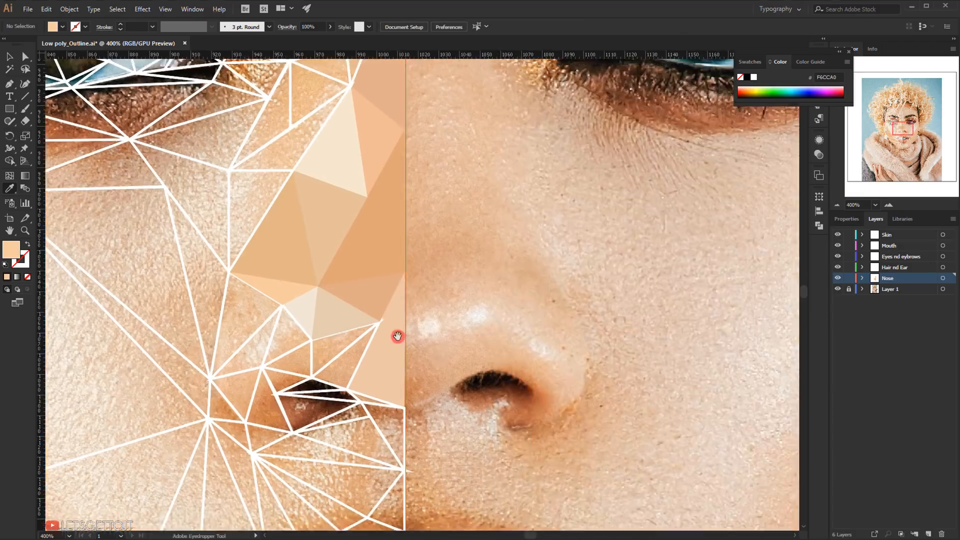
scroll(216, 342, "up", 3)
left_click(373, 278, "ctrl")
left_click(357, 273)
left_click(401, 289, "ctrl")
scroll(370, 345, "down", 4)
left_click(604, 312)
key("ctrl+shift+a")
scroll(403, 334, "up", 2)
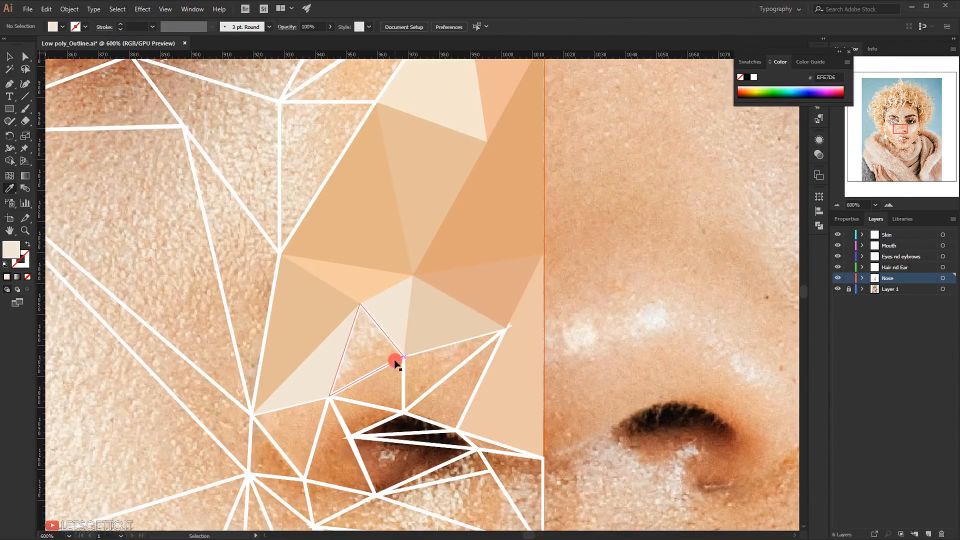
Step: Fill the two adjoining facets above the nostril with sampled skin colours, using D3A173 for the lower one
left_click(395, 360, "ctrl")
left_click(484, 395)
left_click_drag(484, 394, 420, 380)
key("ctrl+z")
left_click(452, 336)
key("ctrl+shift+a")
left_click(338, 366, "ctrl")
left_click(360, 350)
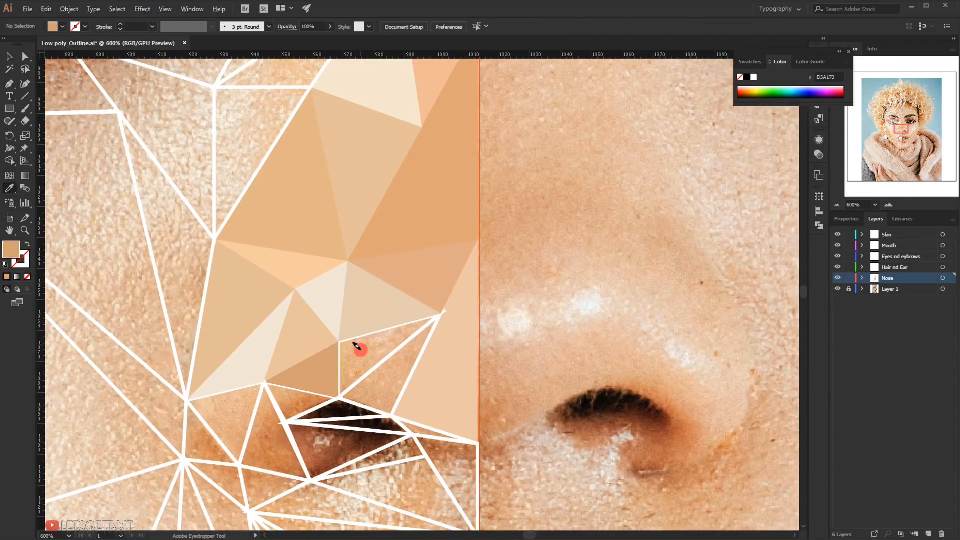
Step: Fill the two narrow nostril triangles with dark colours sampled from the photo, using 160F0D for the upper one
scroll(358, 352, "up", 2)
left_click(369, 461, "ctrl")
left_click(368, 470)
key("ctrl+shift+a")
left_click(404, 509, "ctrl")
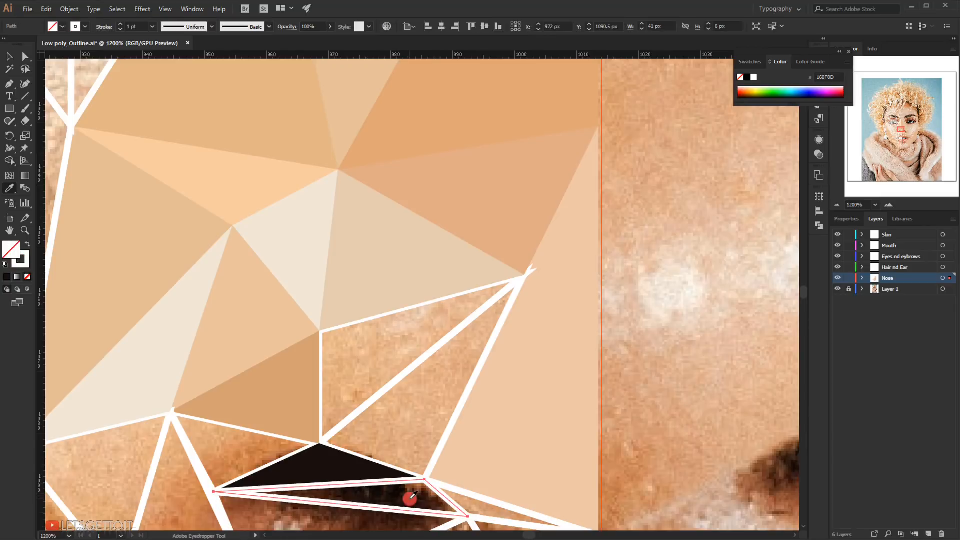
left_click(410, 497)
scroll(410, 498, "down", 2)
key("ctrl+shift+a")
Step: Fill the facet above the nostril with DDAD82 and sample a skin colour for the triangle on the nostril's outer side
left_click(550, 292)
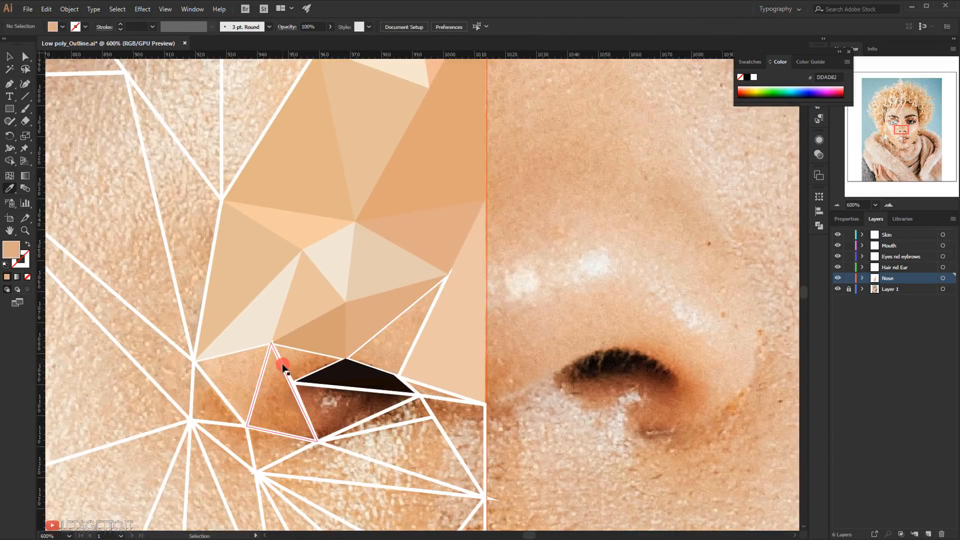
left_click(283, 369, "ctrl")
left_click(289, 347)
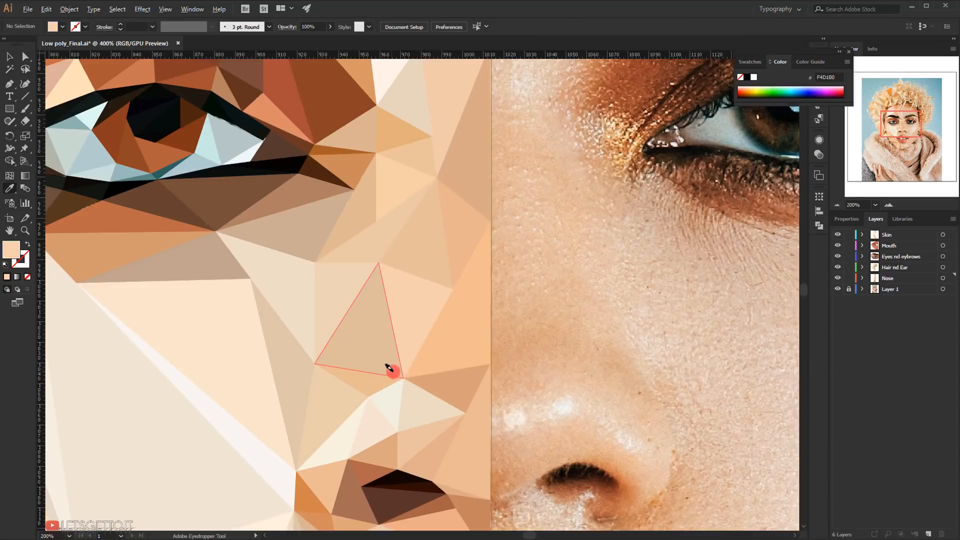
Step: Examine the fully coloured low poly half of the portrait against the photo half in Low poly_Final.ai
scroll(390, 370, "up", 2)
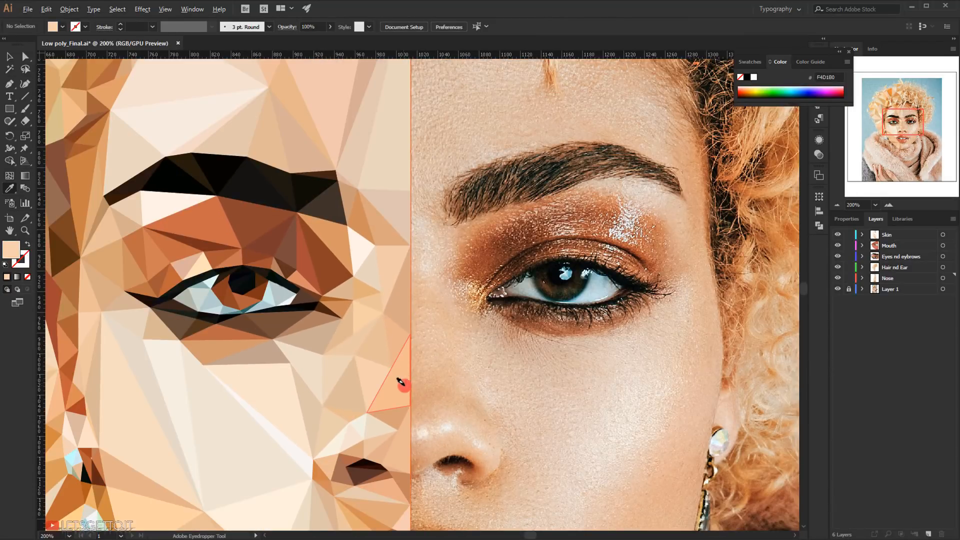
scroll(400, 387, "down", 2)
scroll(274, 220, "up", 3)
scroll(274, 220, "down", 3)
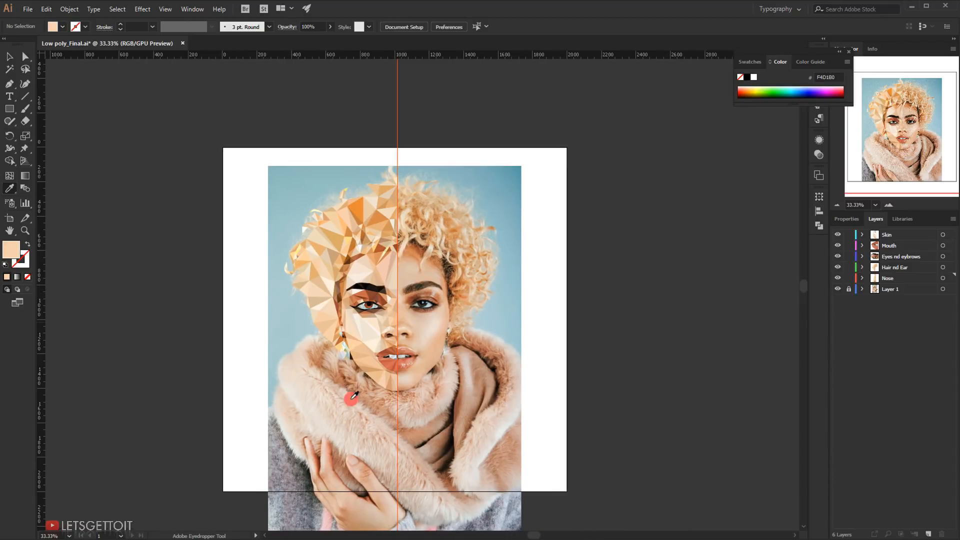
scroll(355, 393, "up", 2)
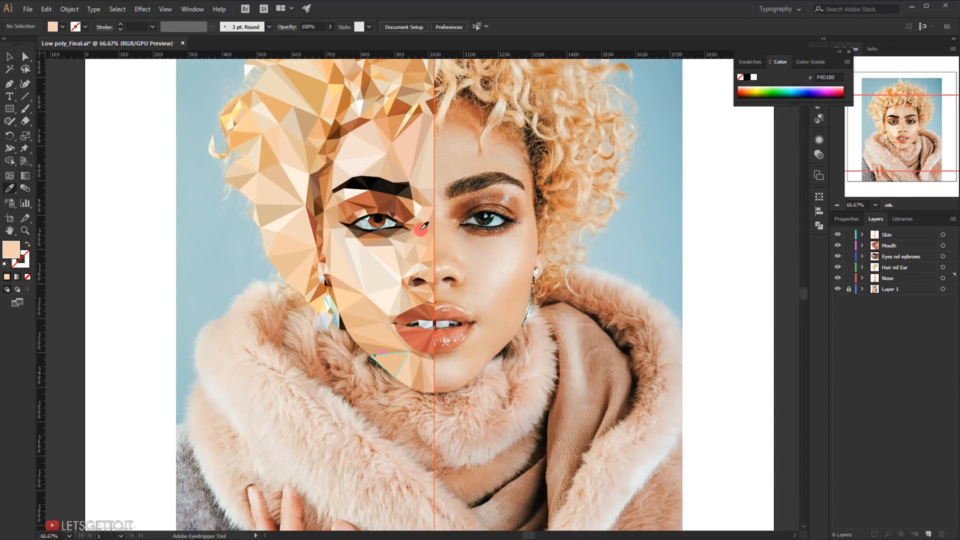
scroll(421, 227, "up", 3)
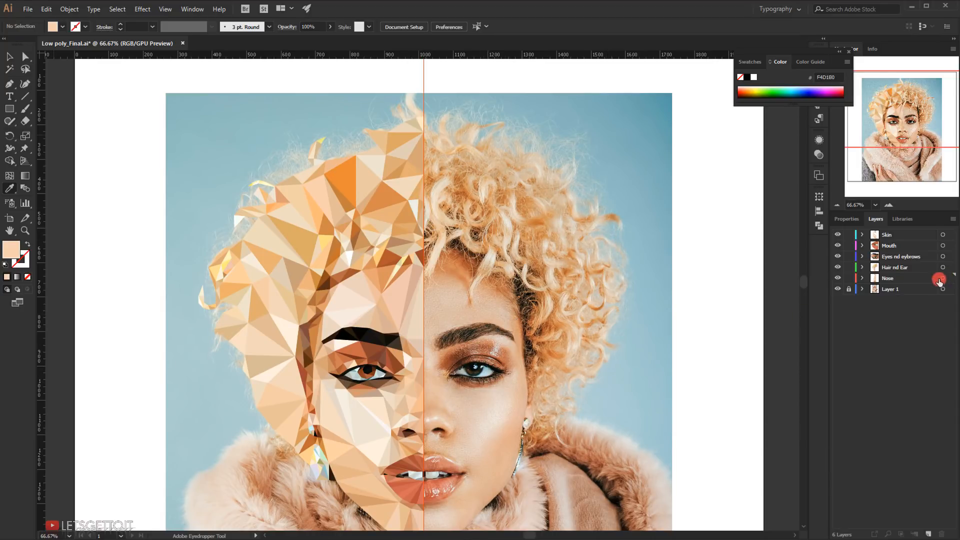
Step: Create a new layer above the Skin layer and name it Side B
left_click(888, 233)
left_click(928, 534)
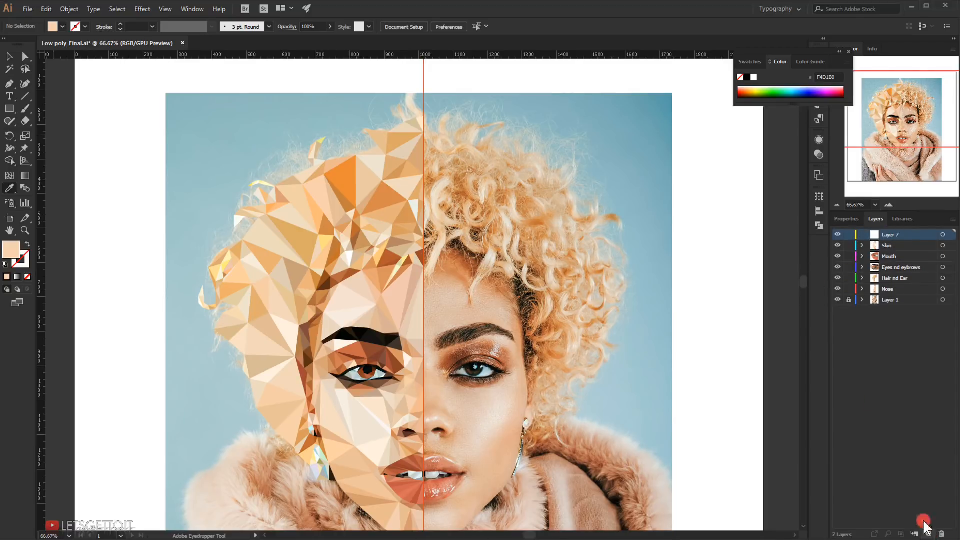
double_click(888, 234)
type("Side B")
key("Return")
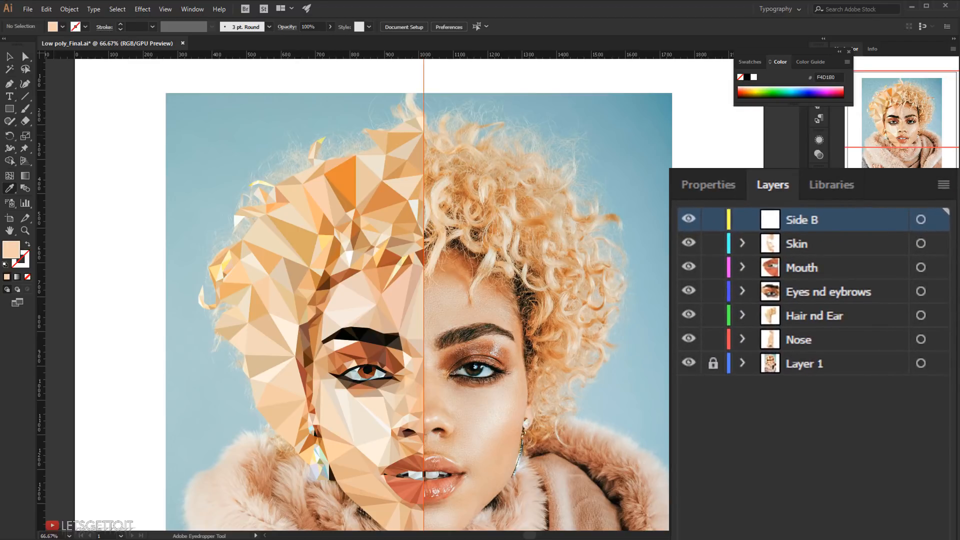
Step: Copy the Skin, Mouth, Eyes nd eybrows, Hair nd Ear and Nose layers into the Side B layer and collapse it
left_click(831, 245)
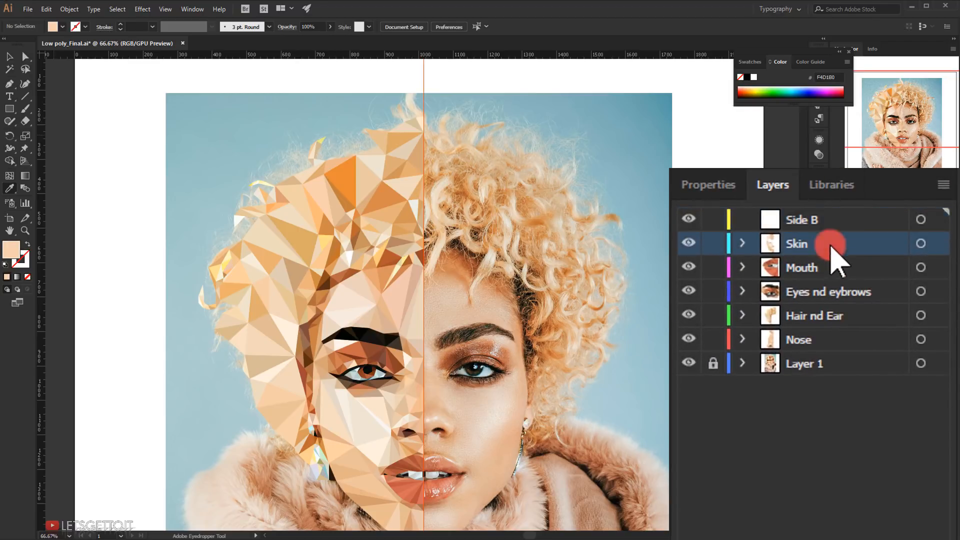
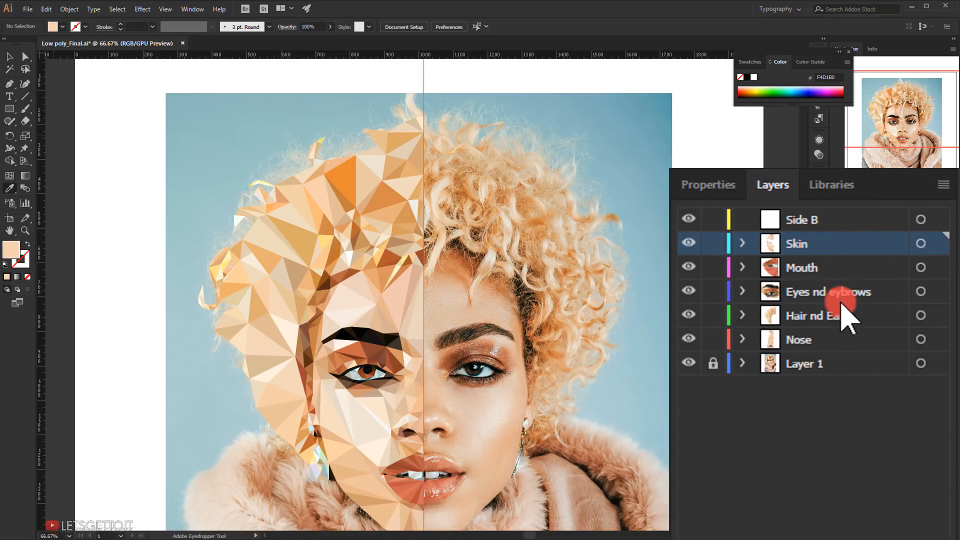
left_click(806, 341, "shift")
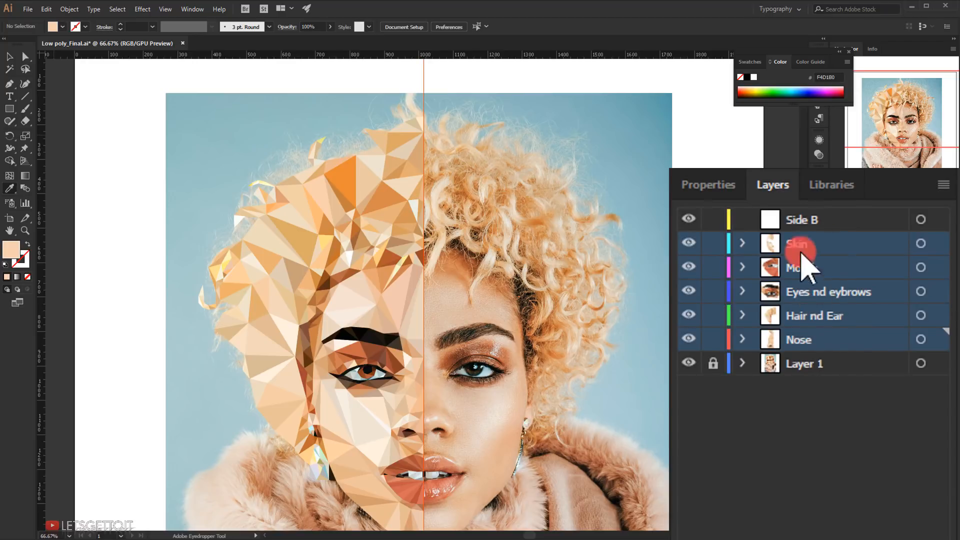
left_click_drag(811, 280, 798, 216)
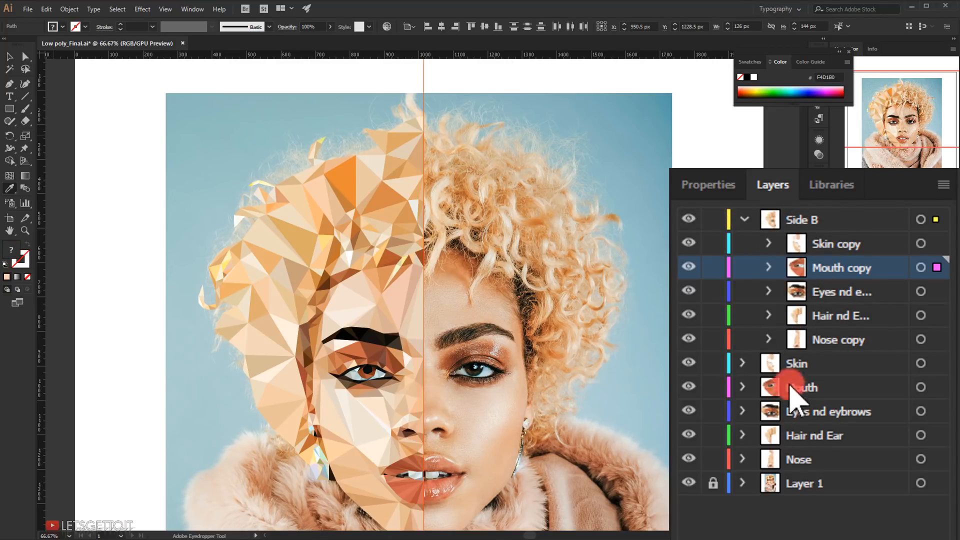
left_click(745, 219)
left_click(683, 216)
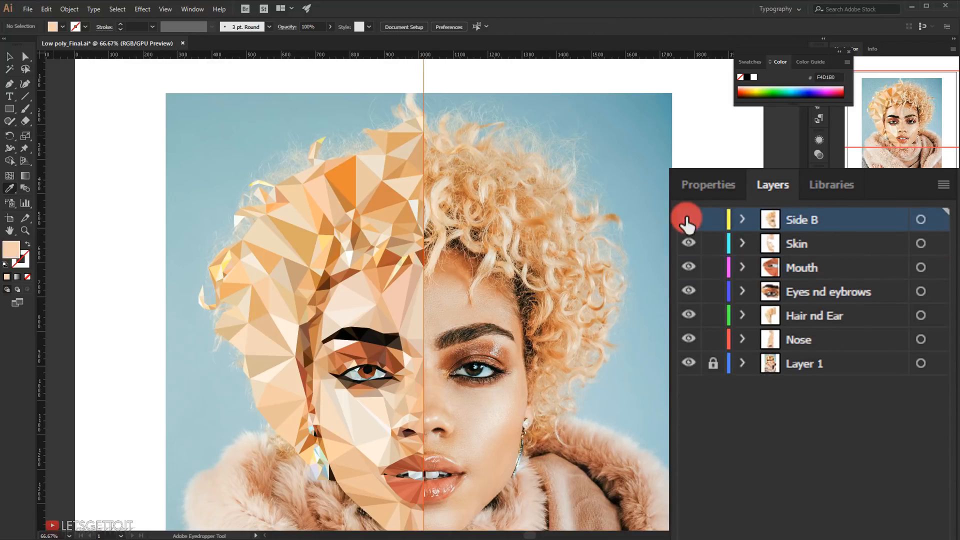
left_click(920, 220)
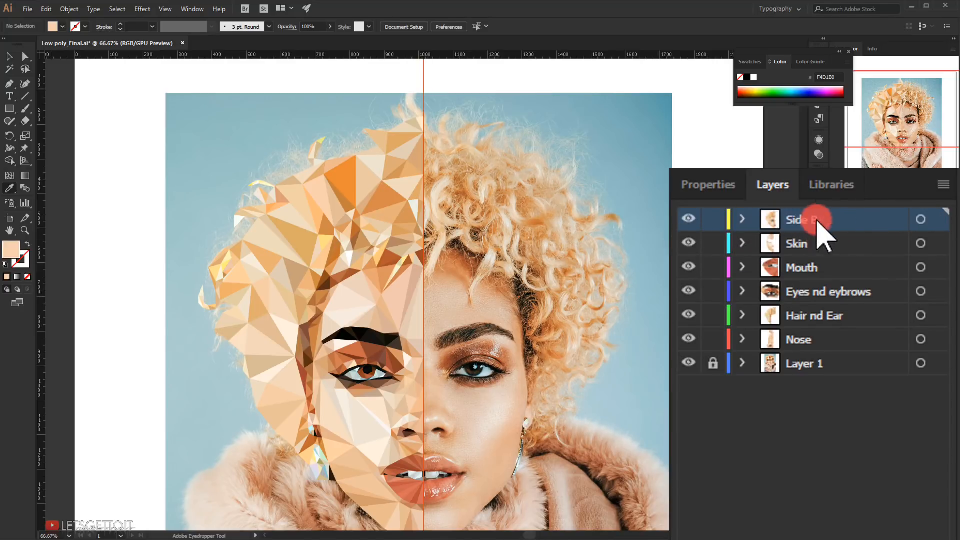
Step: Select all artwork in the Side B layer and reflect it across the vertical axis with the preview on
left_click(921, 219)
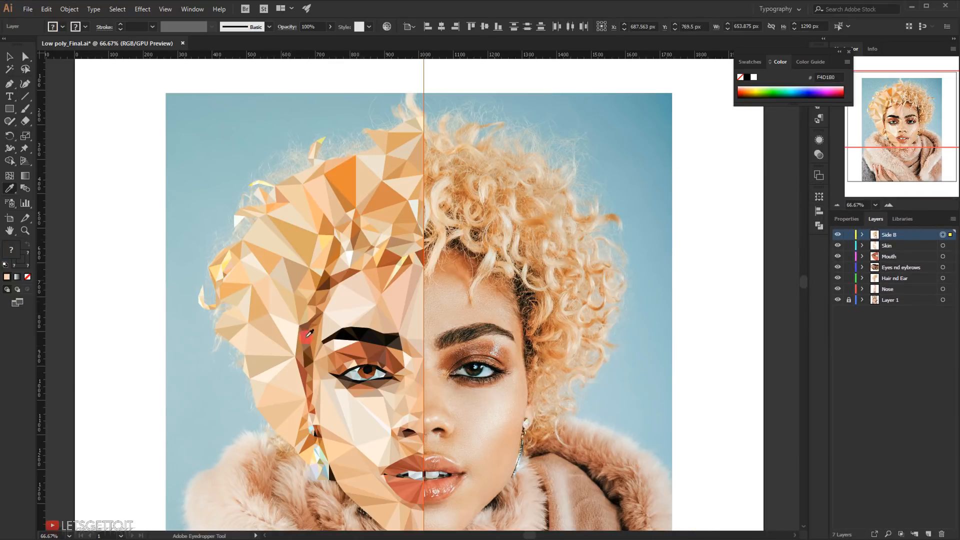
scroll(448, 314, "down", 1)
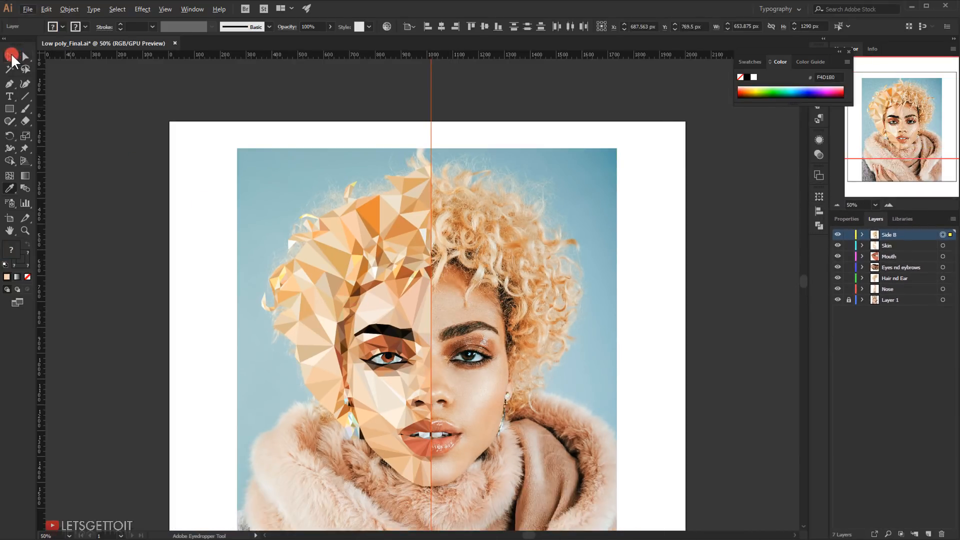
left_click(10, 56)
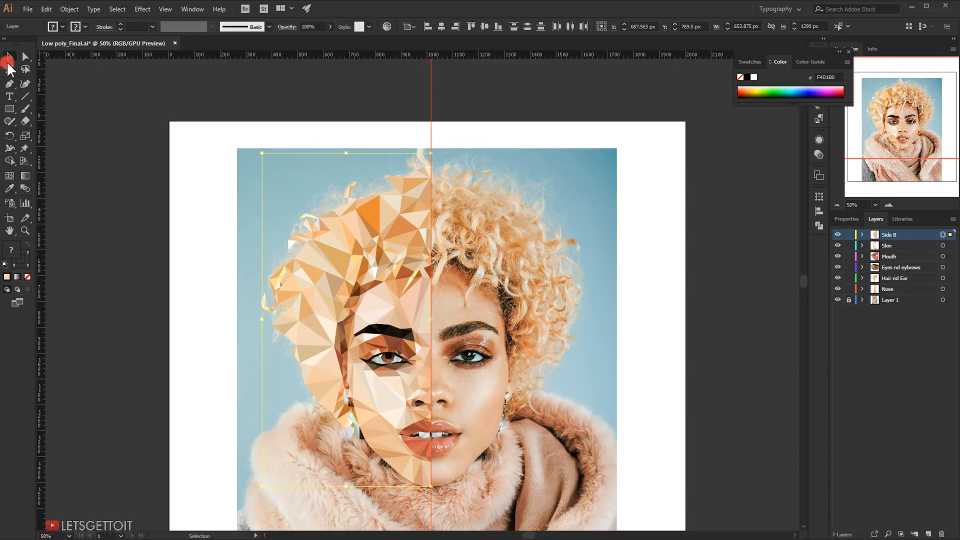
scroll(333, 254, "up", 1)
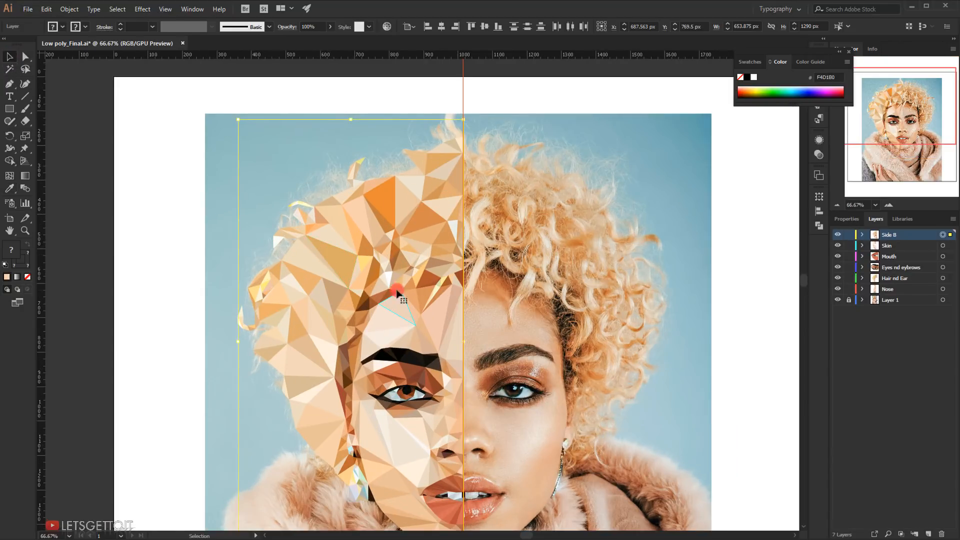
right_click(386, 251)
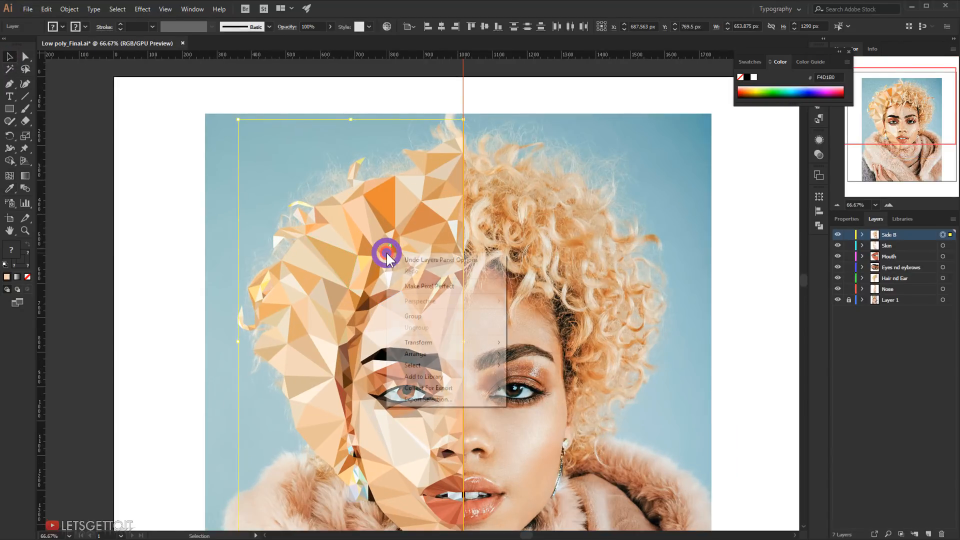
left_click(471, 342)
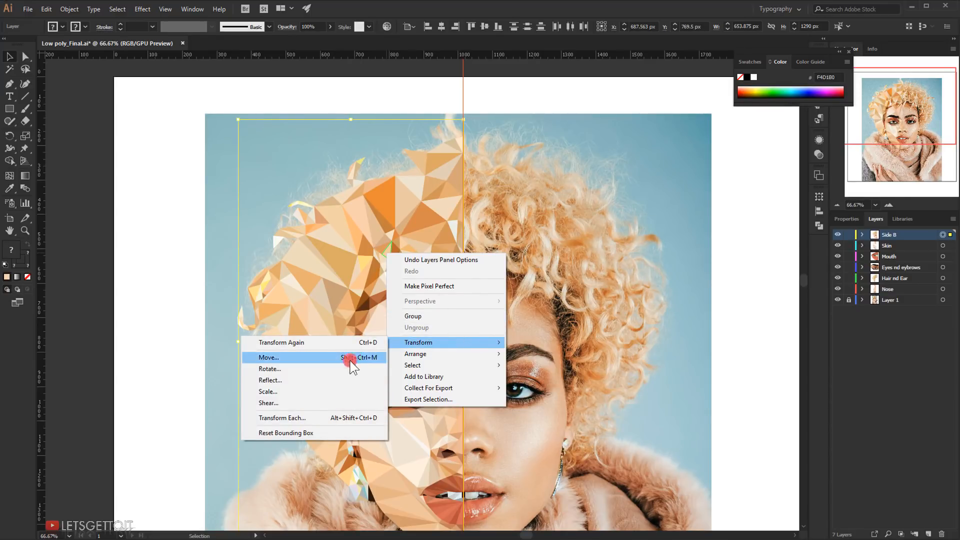
left_click(325, 382)
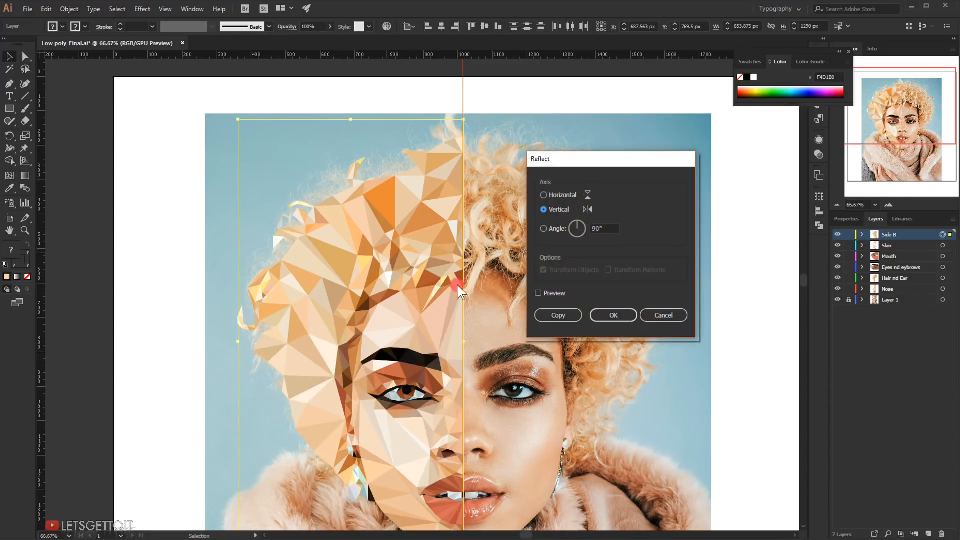
left_click(539, 293)
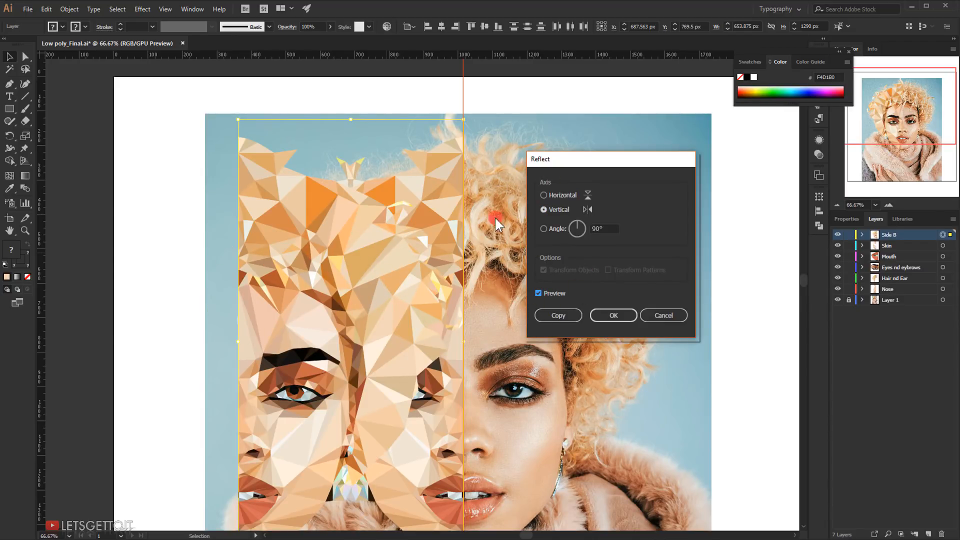
left_click(614, 315)
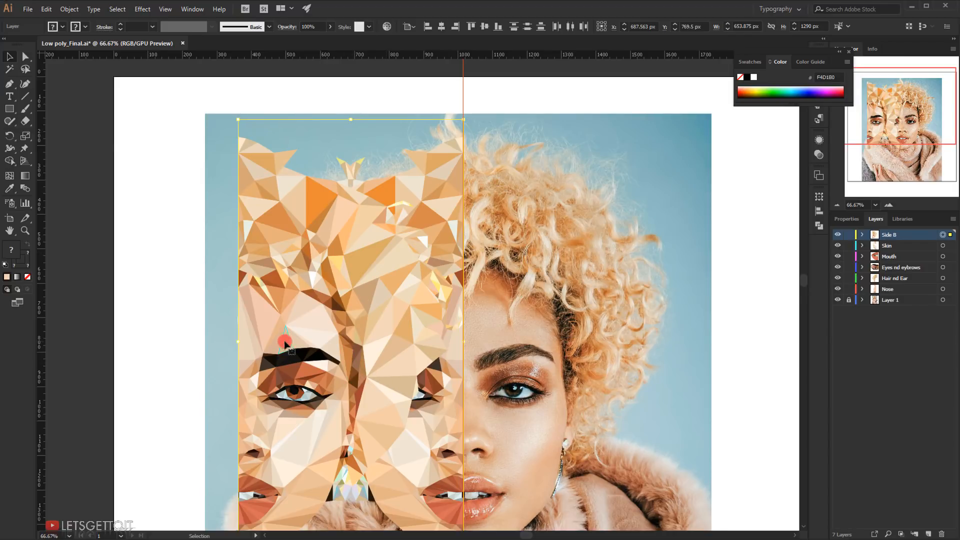
Step: Move the reflected Side B artwork horizontally to the opposite side of the face, up to the centre guide
key("shift+Right")
key("shift+Right")
key("shift+Right")
key("shift+Right")
key("shift+Right")
key("shift+Right")
key("shift+Right")
key("shift+Right")
key("shift+Right")
key("shift+Right")
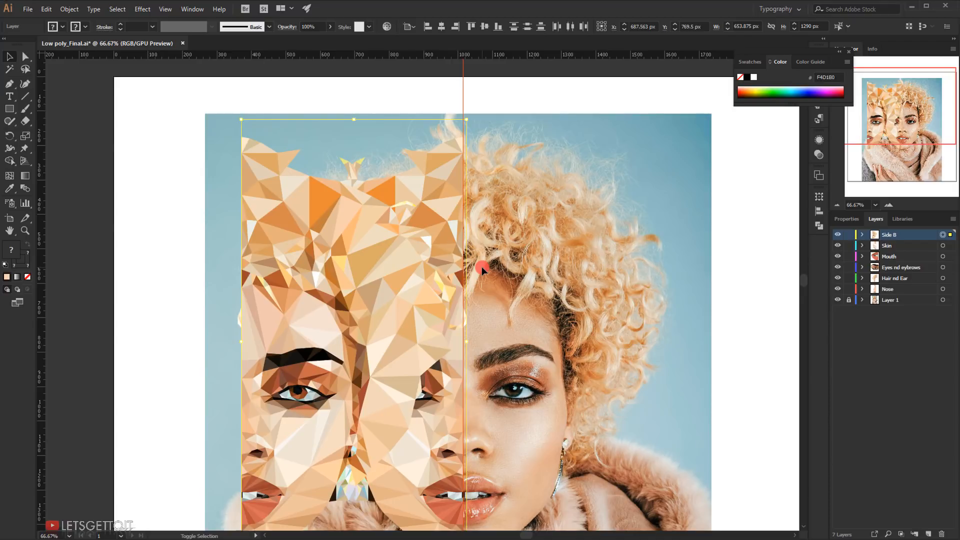
key("shift+Right")
key("shift+Right")
key("shift+Right")
key("shift+Right")
key("shift+Right")
key("shift+Right")
key("shift+Right")
key("shift+Right")
key("shift+Right")
key("shift+Right")
key("shift+Right")
key("shift+Right")
key("shift+Right")
key("shift+Right")
key("shift+Right")
key("shift+Right")
key("shift+Right")
key("shift+Right")
key("shift+Right")
key("shift+Right")
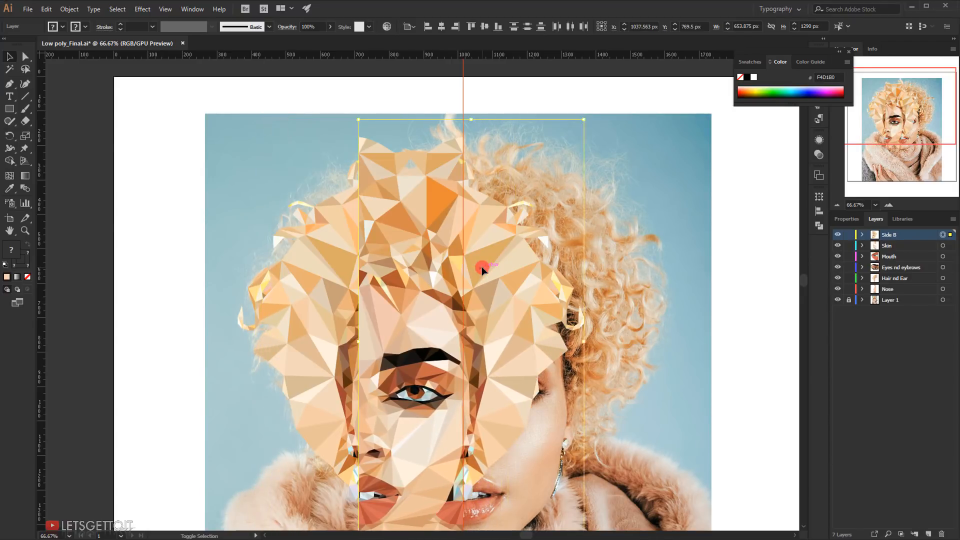
key("shift+Right")
key("shift+Right")
key("shift+Right")
key("shift+Right")
key("shift+Right")
key("shift+Right")
key("shift+Right")
key("shift+Right")
key("shift+Right")
key("shift+Right")
key("shift+Right")
key("shift+Right")
key("shift+Right")
key("shift+Right")
key("shift+Right")
key("shift+Right")
key("shift+Right")
key("shift+Right")
key("shift+Right")
key("shift+Right")
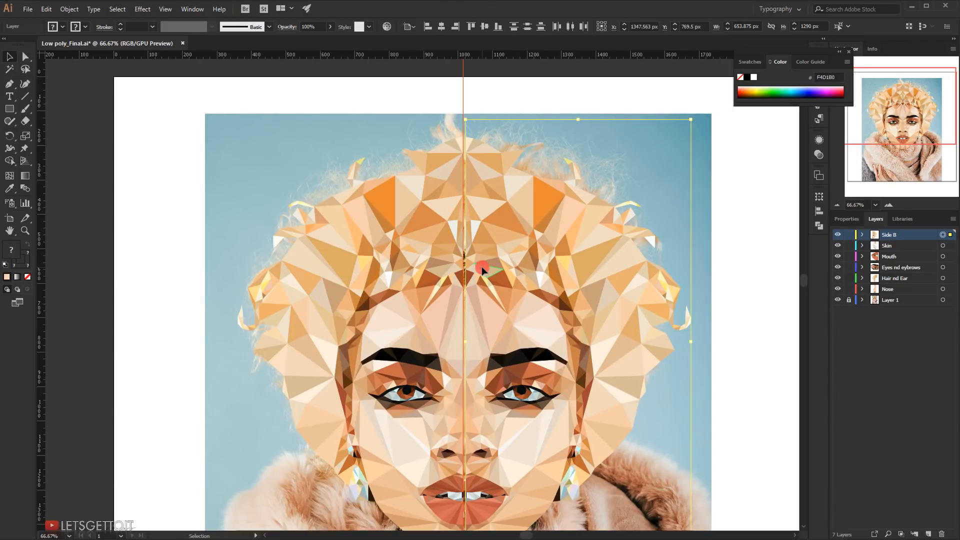
Step: Nudge the reflected Side B artwork 8 px towards the centre guide until it closes the gap with the original half
scroll(464, 413, "up", 6)
left_click_drag(472, 416, 469, 223)
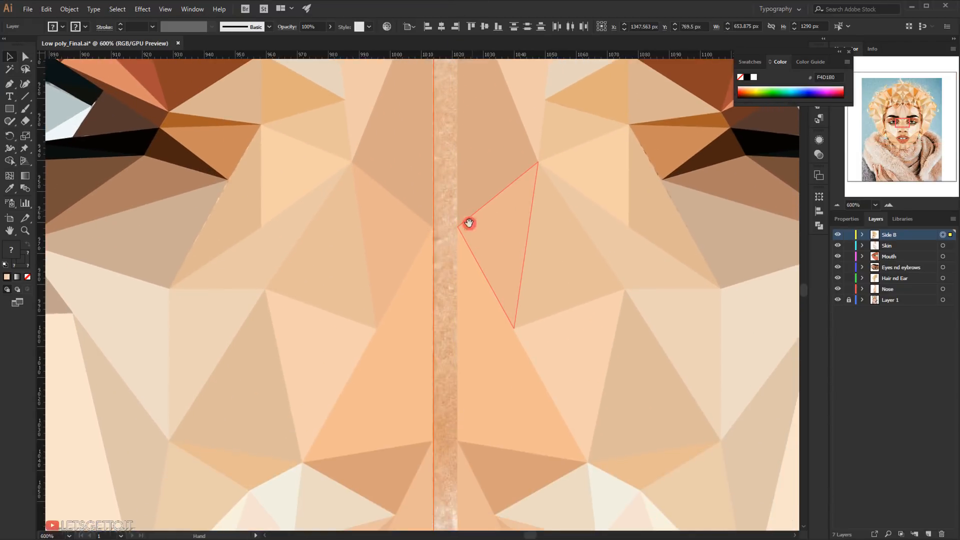
left_click_drag(465, 487, 448, 279)
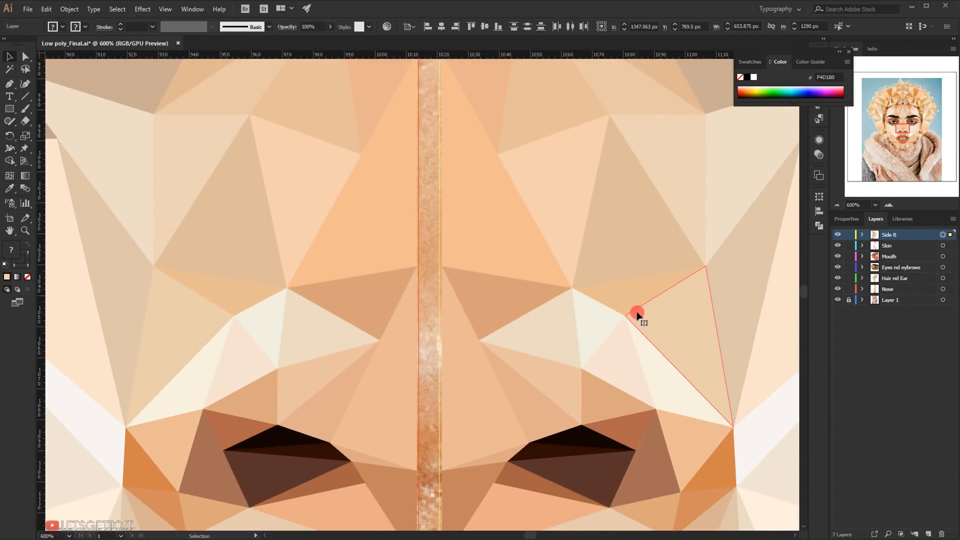
key("Left")
key("Left")
key("Left")
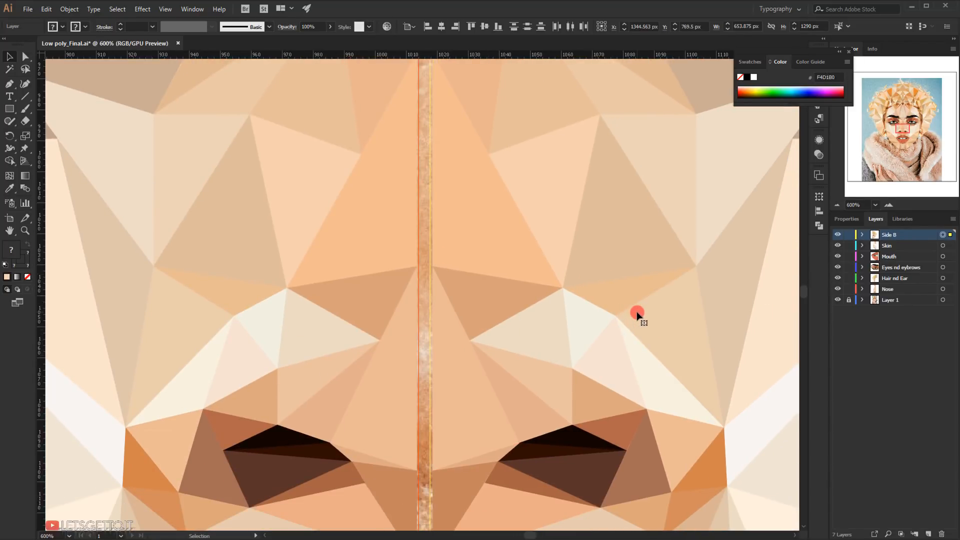
key("Left")
key("Left")
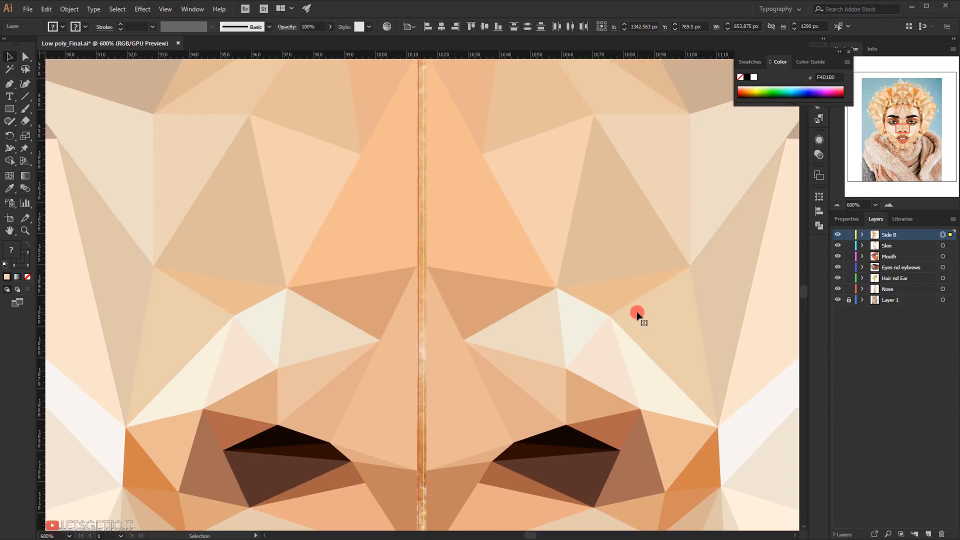
key("Left")
key("Left")
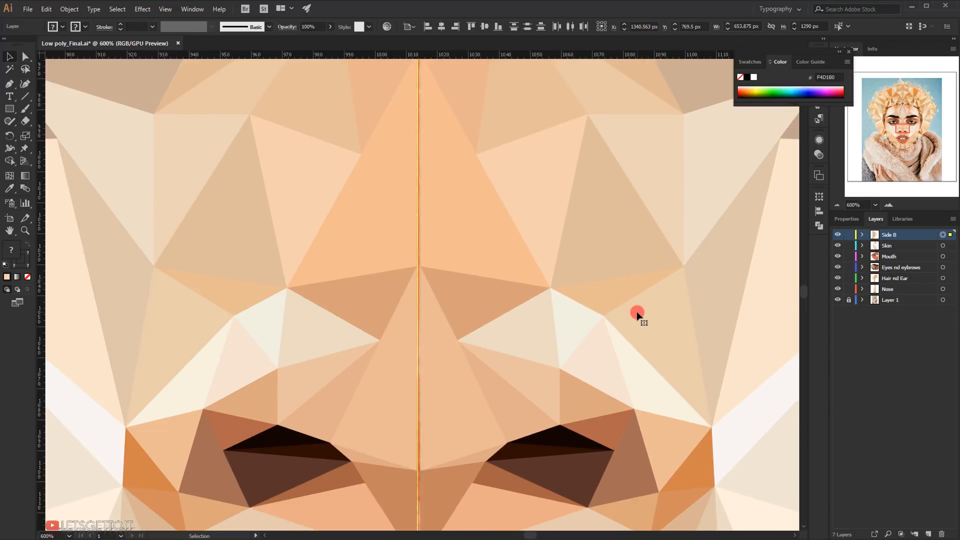
key("Left")
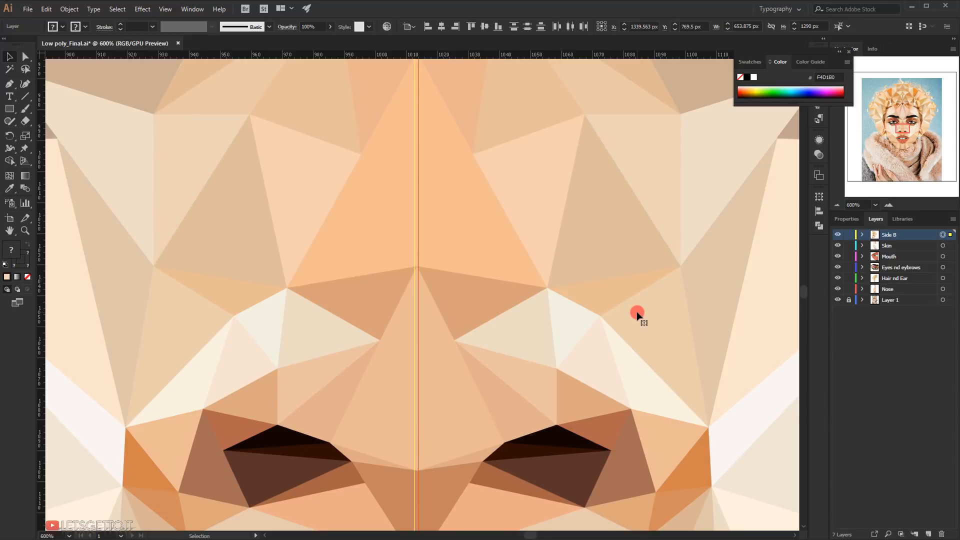
Step: Examine the centre seam along the nose and upper lip, deselect the artwork, and look over the complete face and hair
scroll(382, 289, "up", 5)
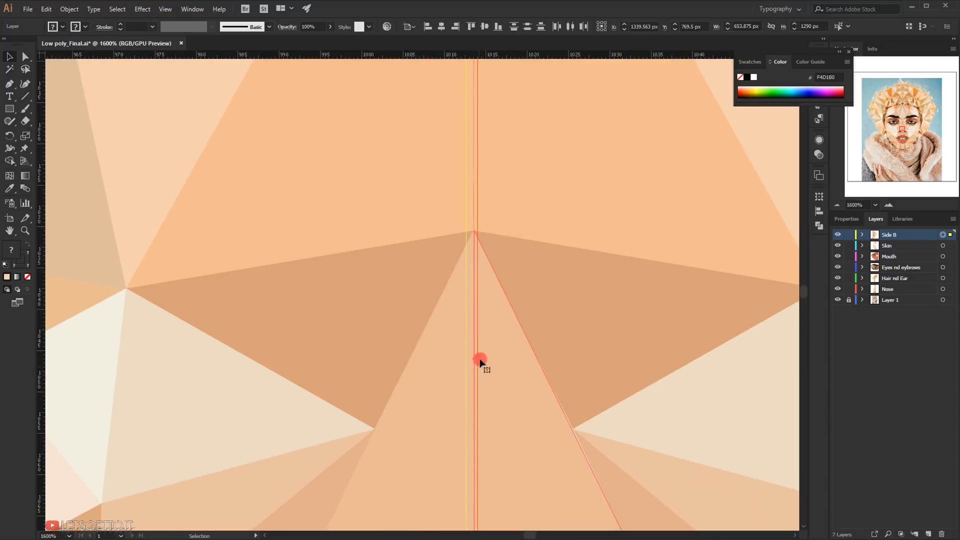
left_click_drag(482, 360, 431, 65)
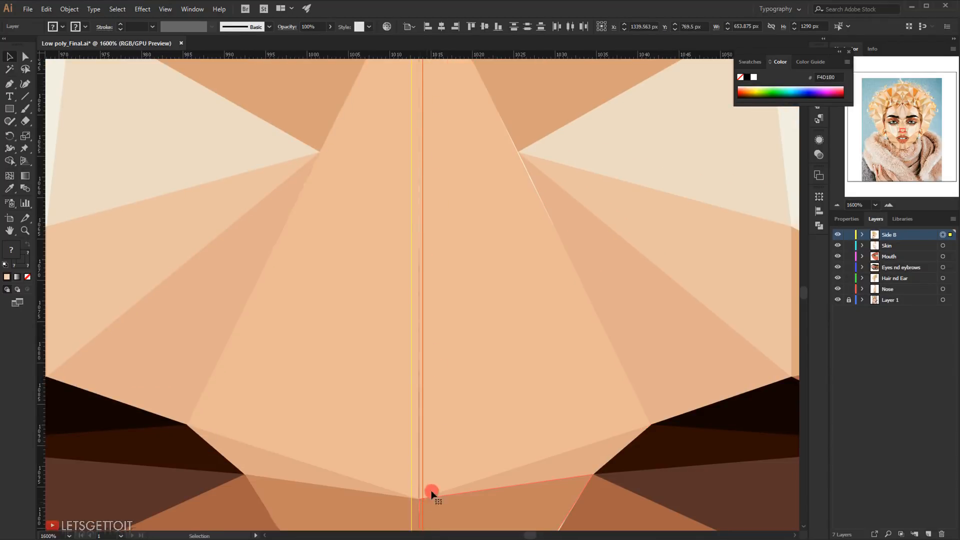
left_click_drag(455, 379, 432, 482)
left_click_drag(436, 394, 431, 141)
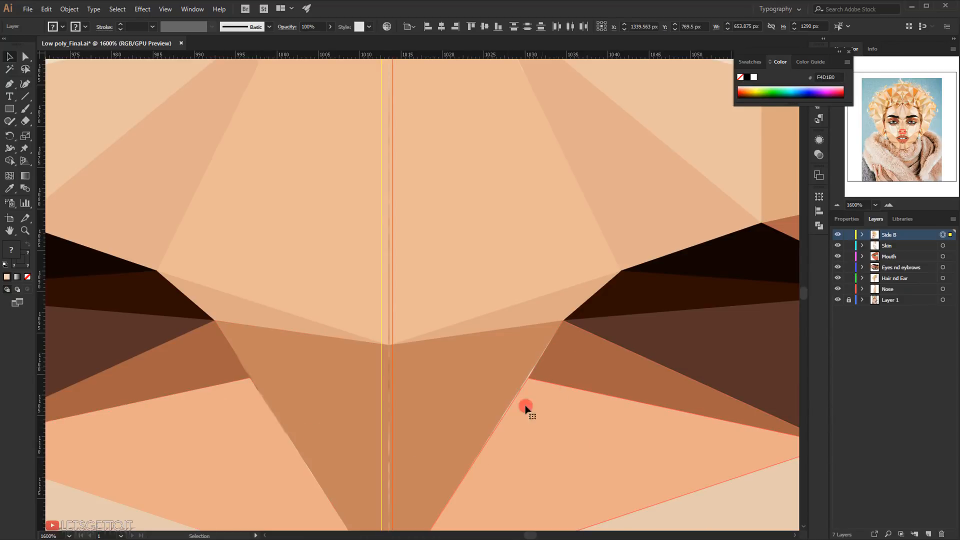
left_click_drag(545, 415, 514, 358)
scroll(412, 355, "down", 5, "alt")
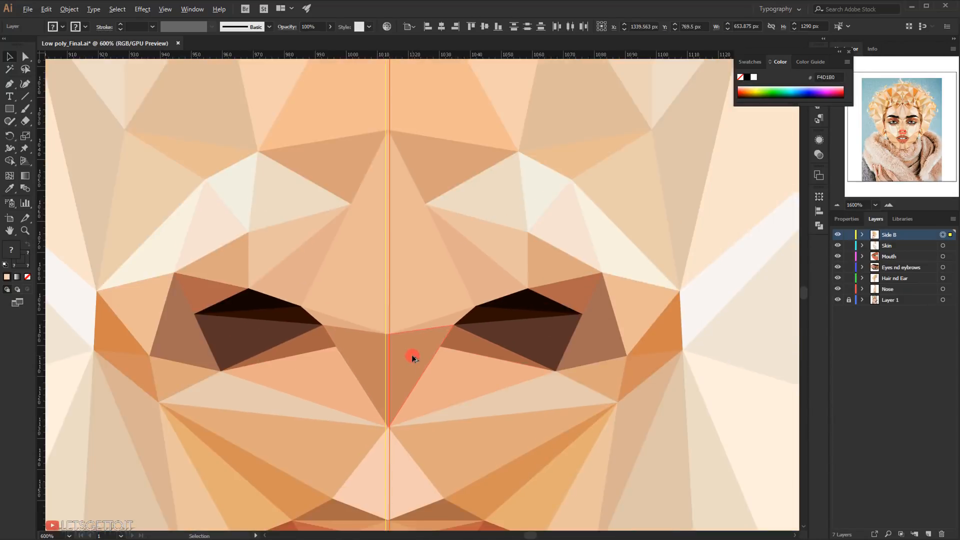
scroll(526, 364, "down", 4, "alt")
scroll(526, 364, "down", 3, "alt")
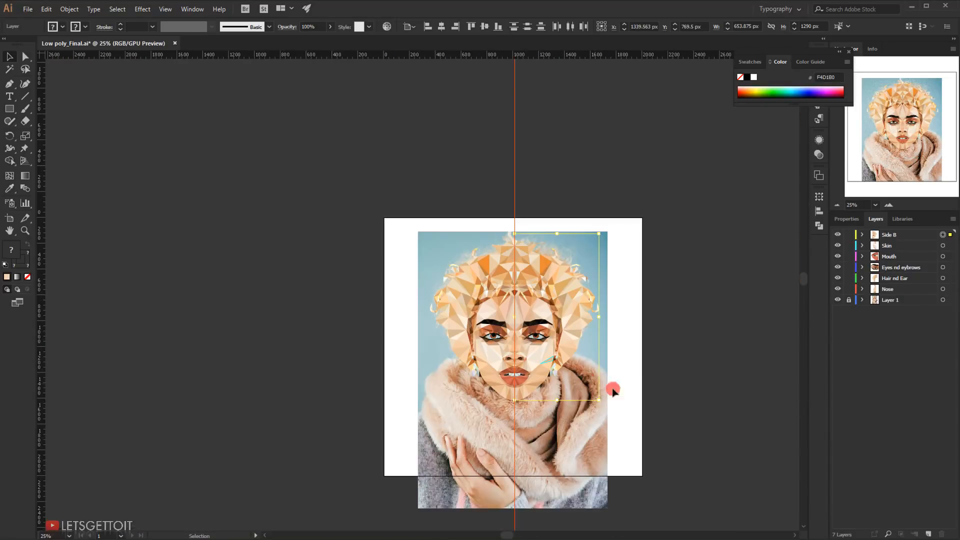
left_click(617, 373)
scroll(617, 373, "up", 3, "alt")
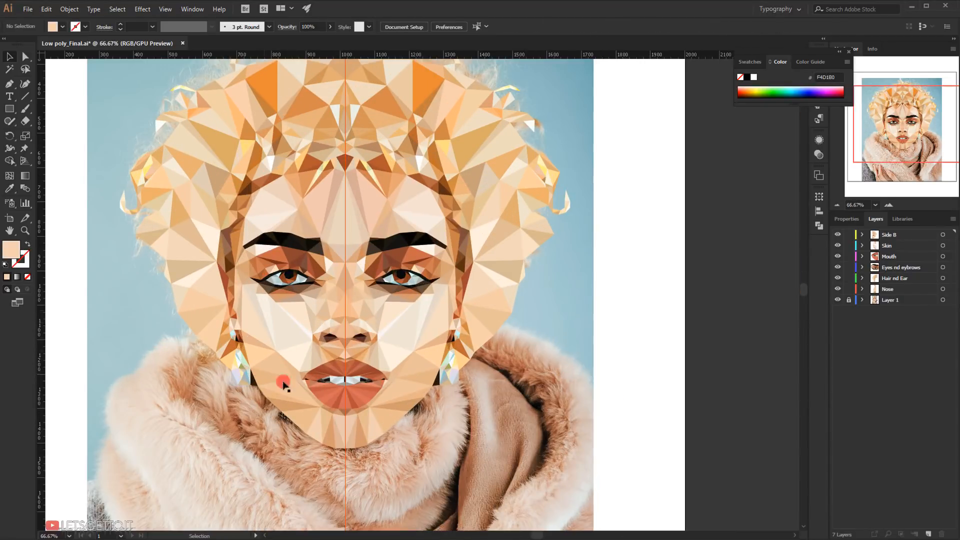
scroll(392, 241, "down", 1, "alt")
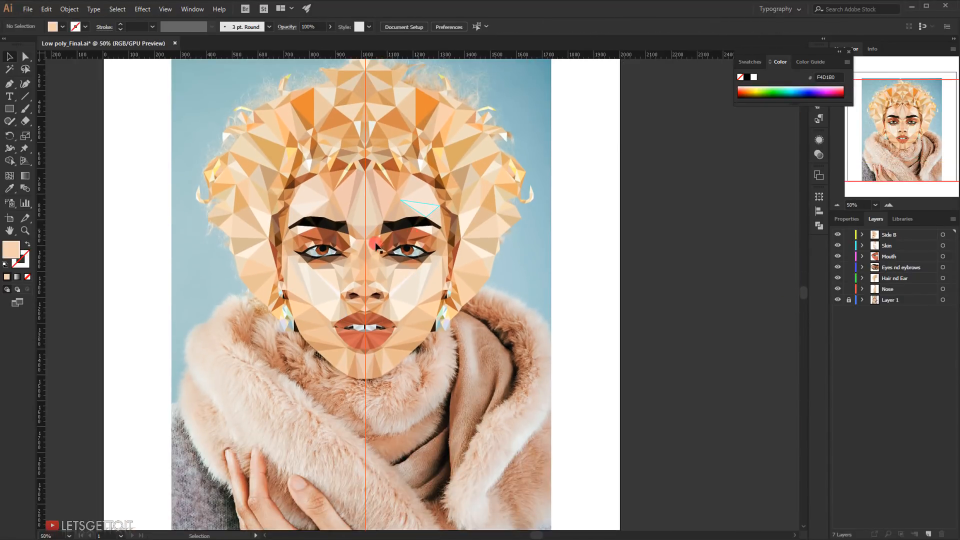
left_click_drag(392, 146, 369, 232)
scroll(392, 261, "up", 2, "alt")
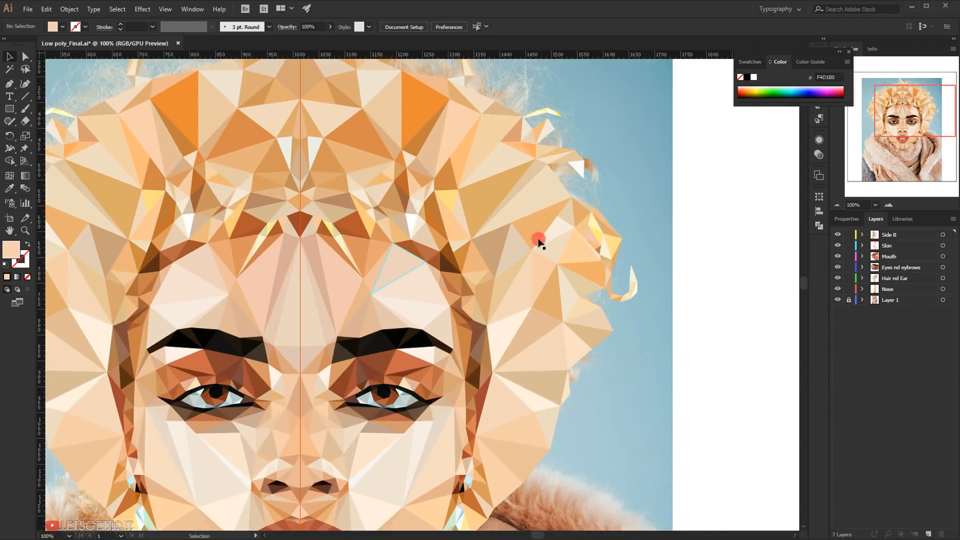
left_click_drag(543, 396, 501, 303)
Step: Create a new layer above Side B and name it Details
left_click(901, 233)
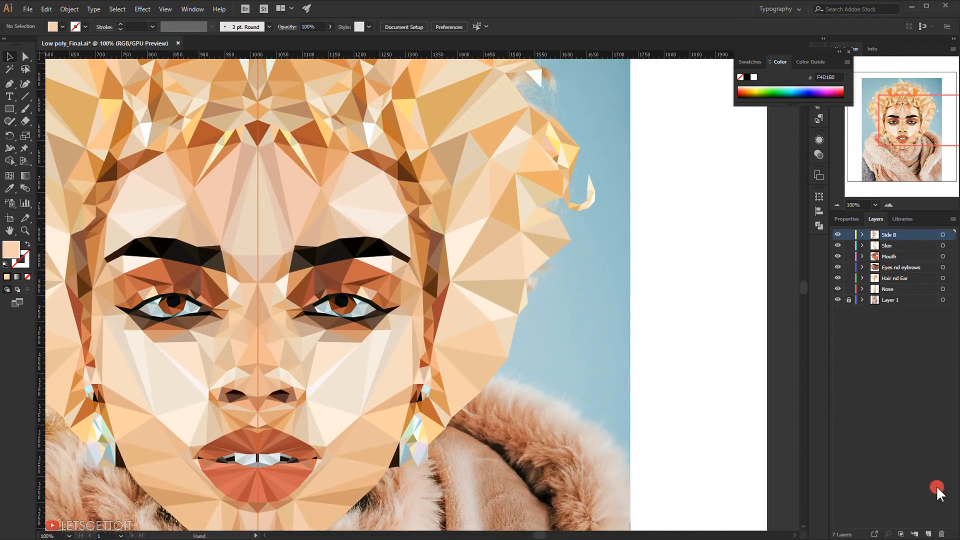
left_click(928, 534)
double_click(896, 235)
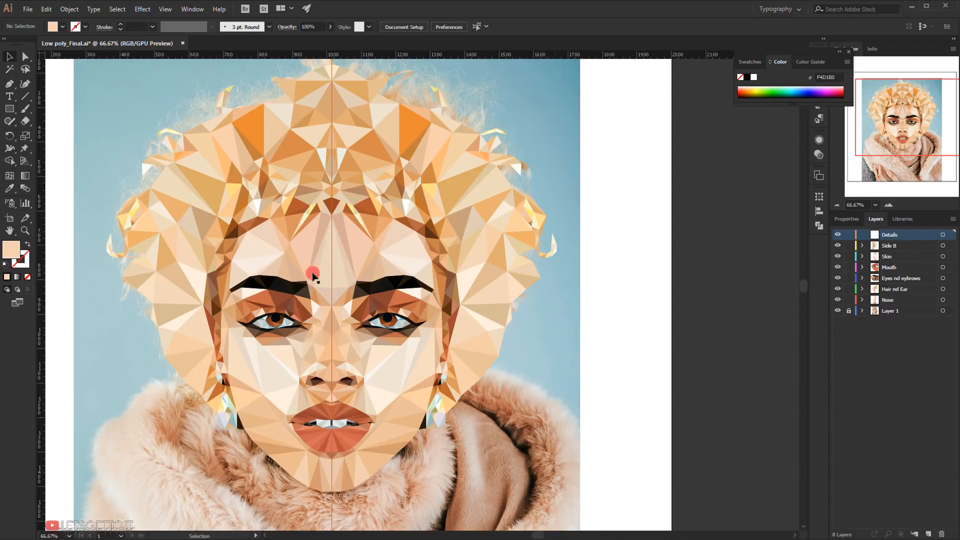
Step: Examine the hair outline, forehead, eyes and mouth of the mirrored portrait for areas that need extra detail
left_click_drag(445, 243, 386, 278)
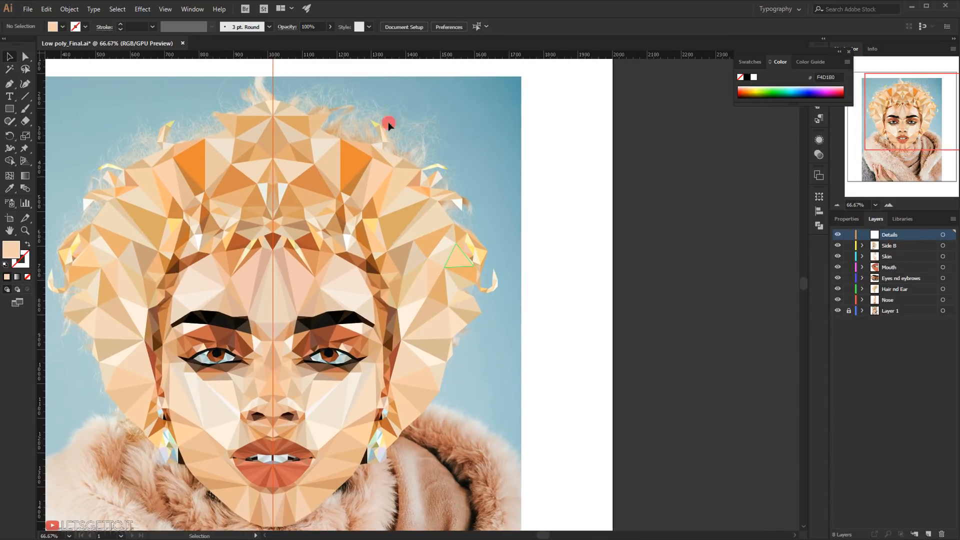
key("ctrl+plus")
key("ctrl+plus")
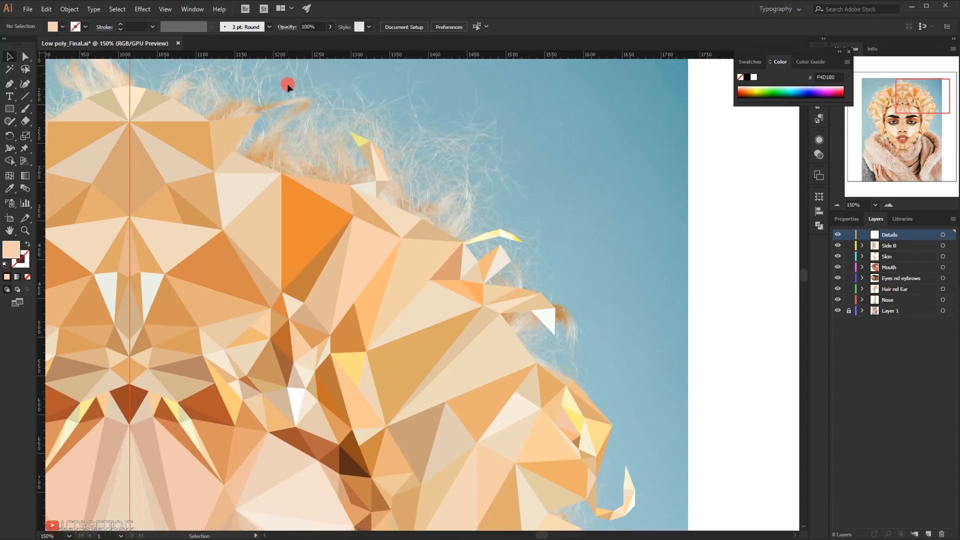
left_click_drag(82, 198, 192, 232)
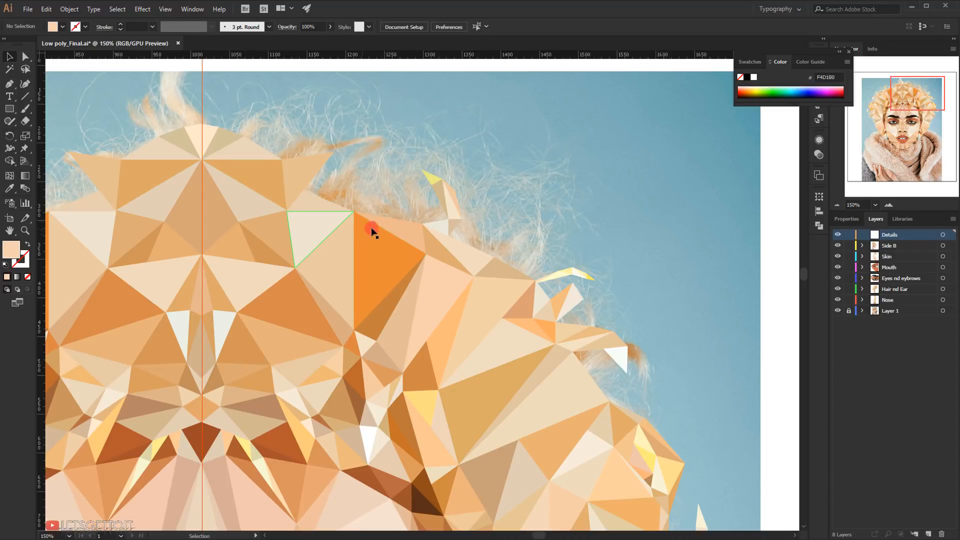
left_click_drag(484, 440, 532, 208)
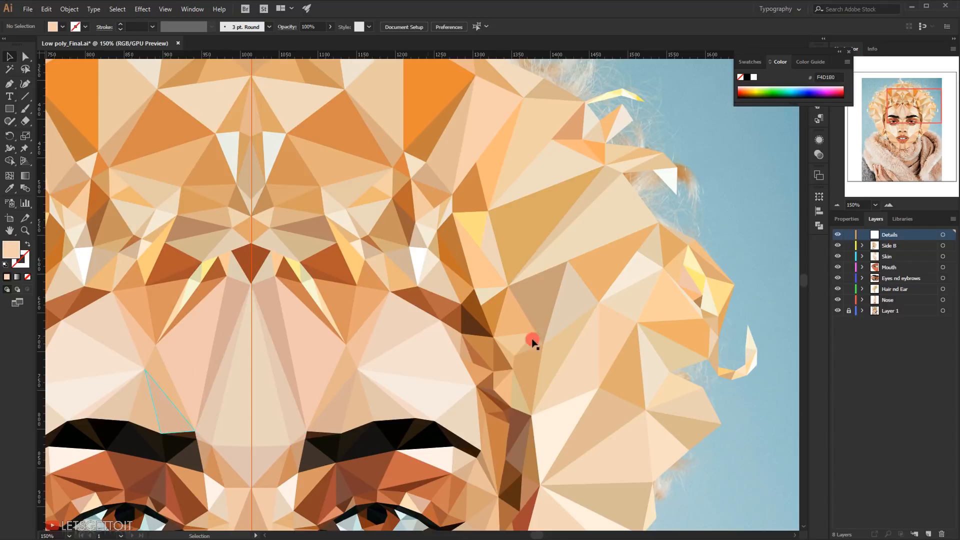
scroll(306, 335, "down", 3)
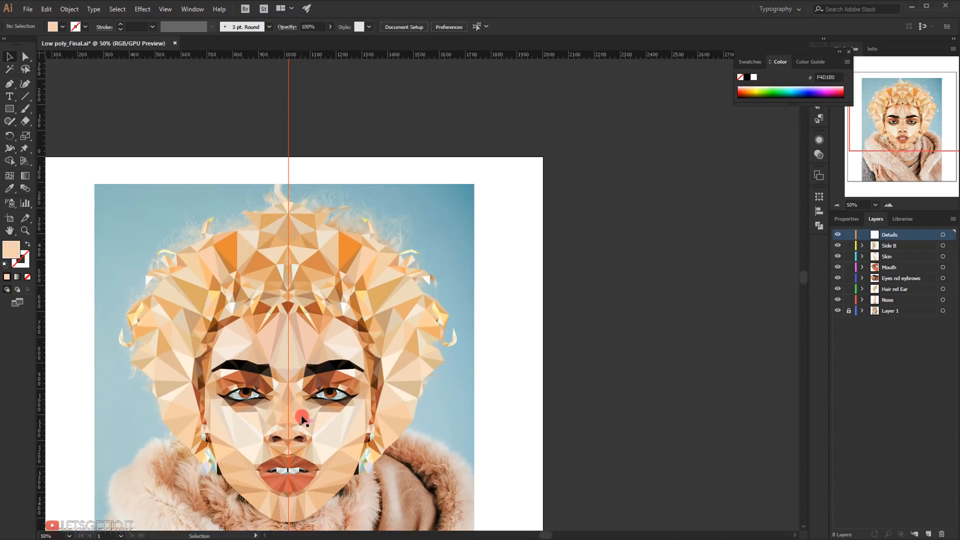
scroll(298, 450, "up", 3)
left_click_drag(309, 470, 306, 328)
left_click_drag(234, 279, 252, 280)
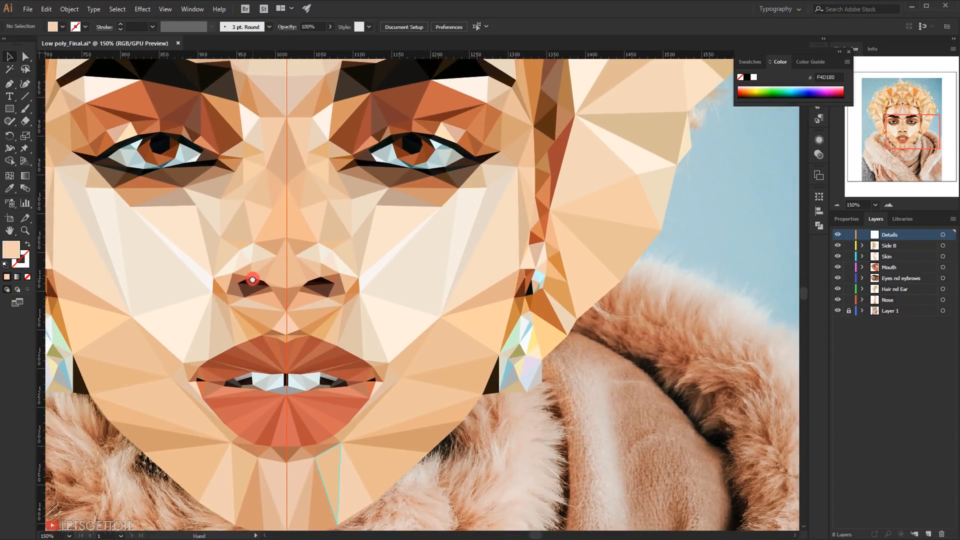
scroll(282, 400, "down", 1)
left_click_drag(300, 228, 314, 433)
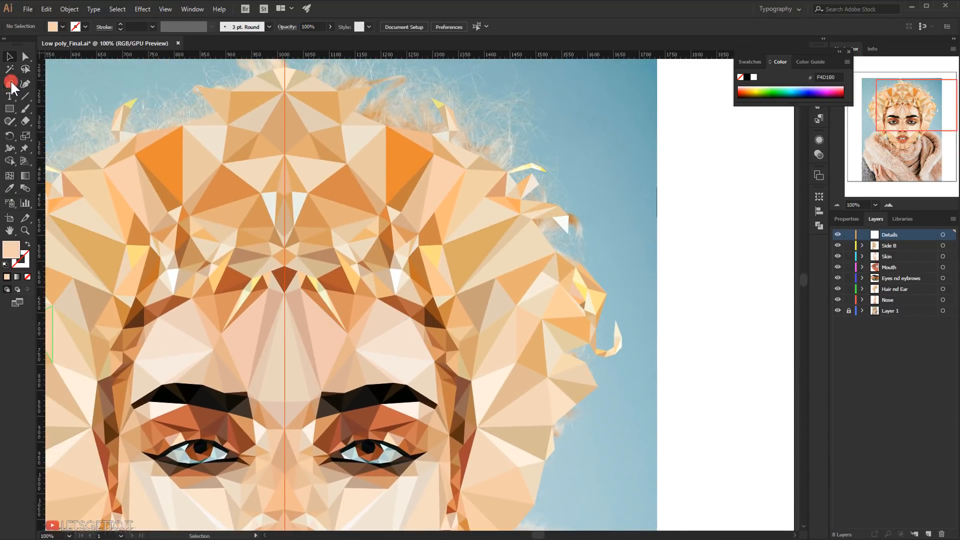
Step: Draw a triangle with the Pen tool over the uncovered hair beside the crown, snapping its base to the existing polygon corners
left_click(240, 210)
left_click_drag(383, 270, 474, 491)
scroll(493, 352, "up", 4)
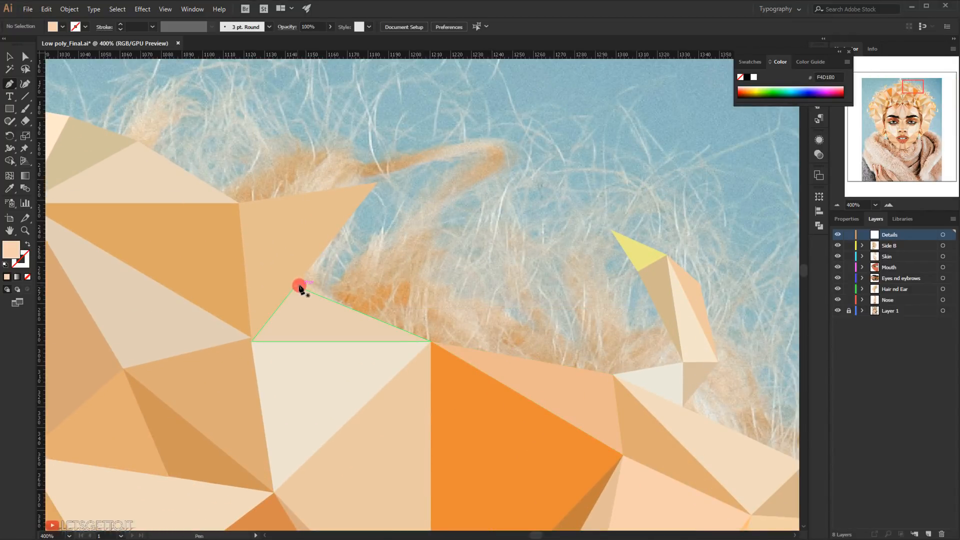
left_click(425, 219)
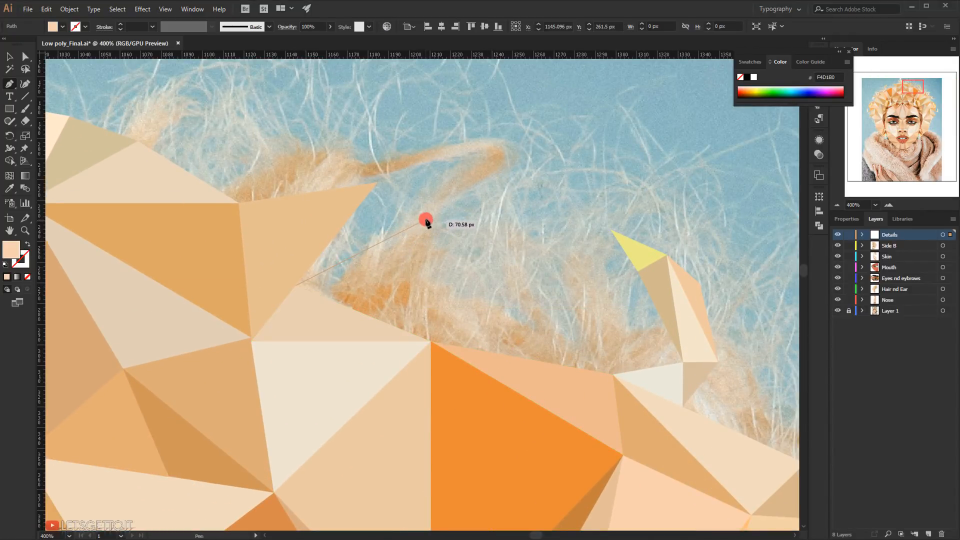
left_click(431, 342)
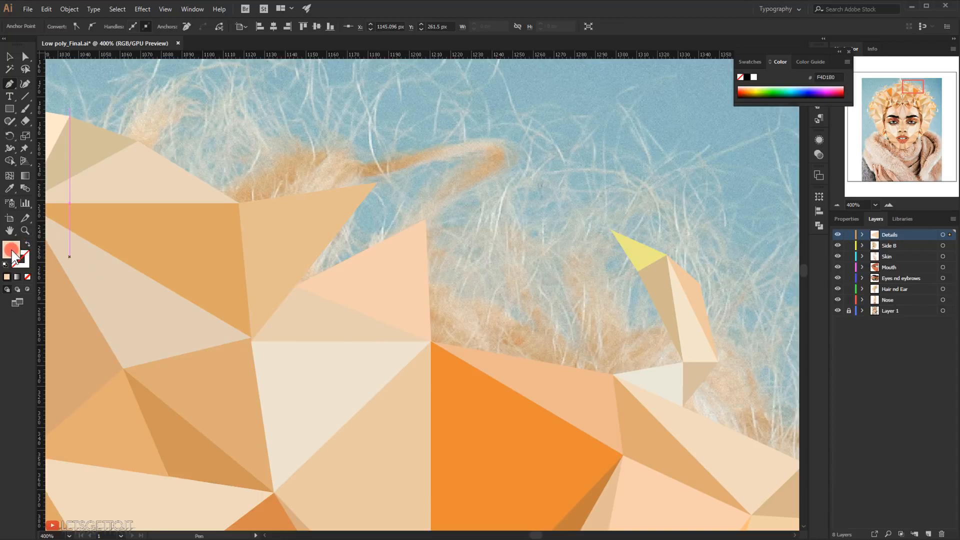
Step: Give the new hair triangle no fill and a white FFFFFF stroke, and deselect it
left_click(27, 276)
left_click(27, 276)
left_click(23, 261)
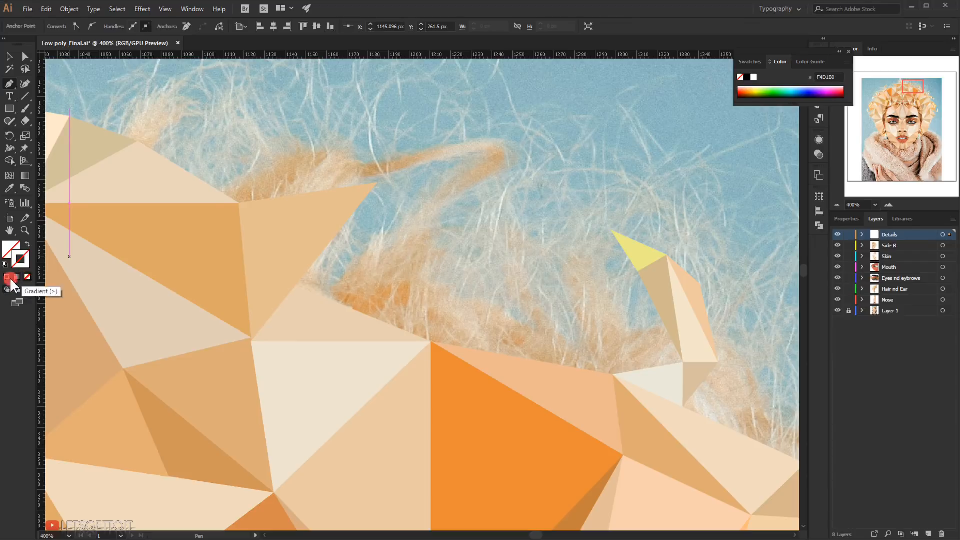
double_click(23, 261)
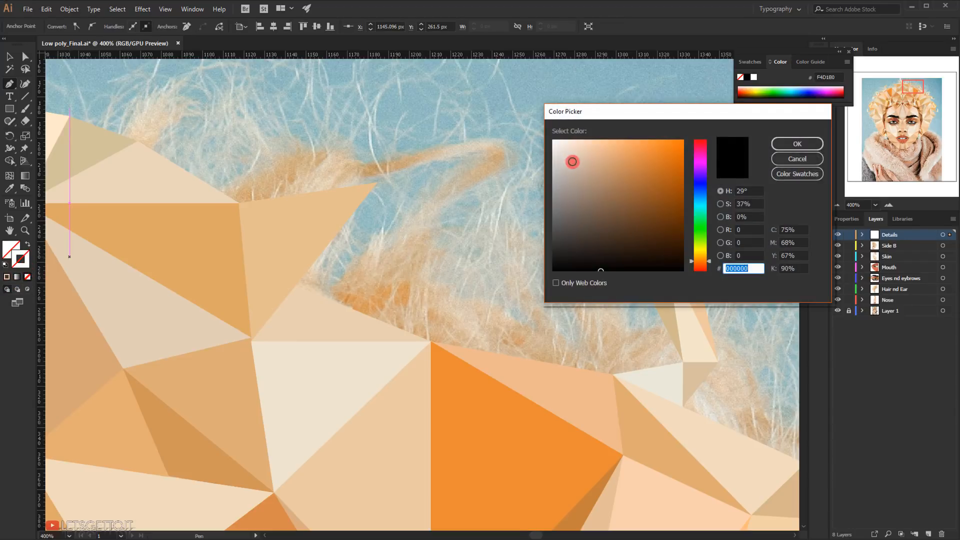
left_click(742, 146)
left_click(797, 144)
left_click(480, 307, "ctrl")
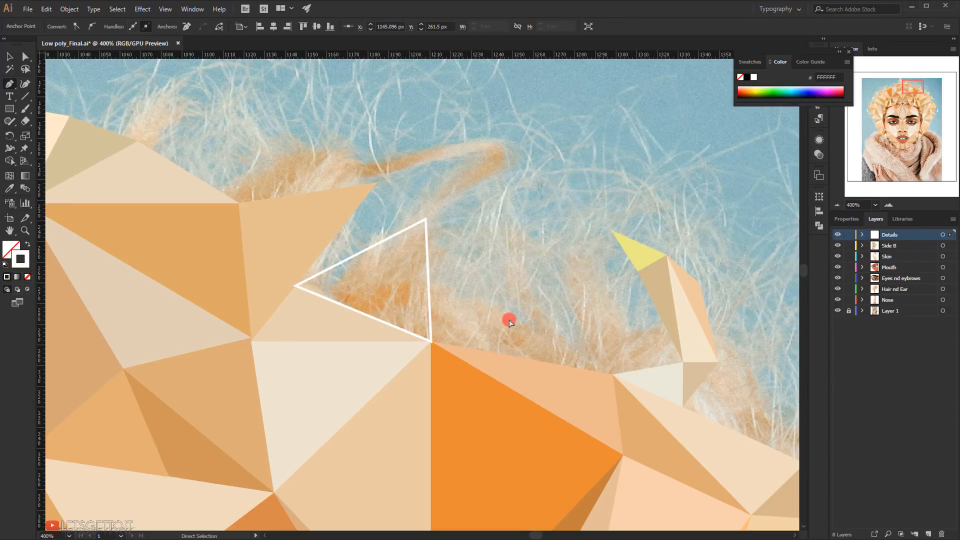
Step: Draw a second outlined triangle from the first triangle's outer edge along the hairline to the base of the curl, and deselect it
left_click_drag(482, 271, 392, 260)
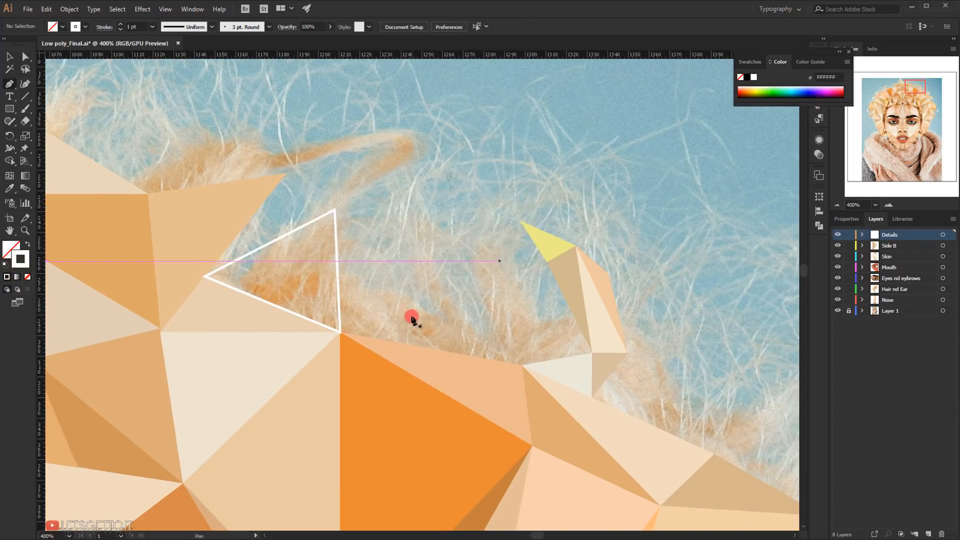
left_click(339, 272)
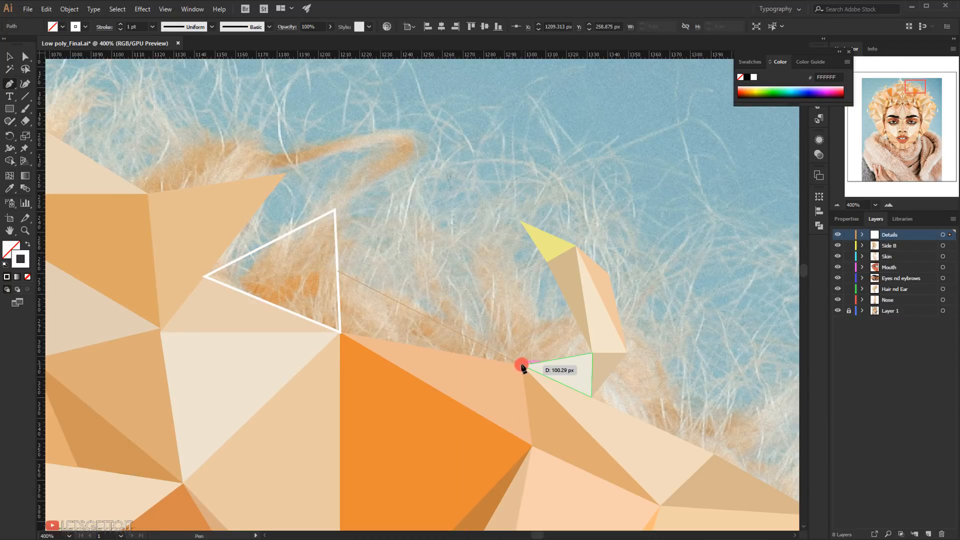
left_click(522, 367)
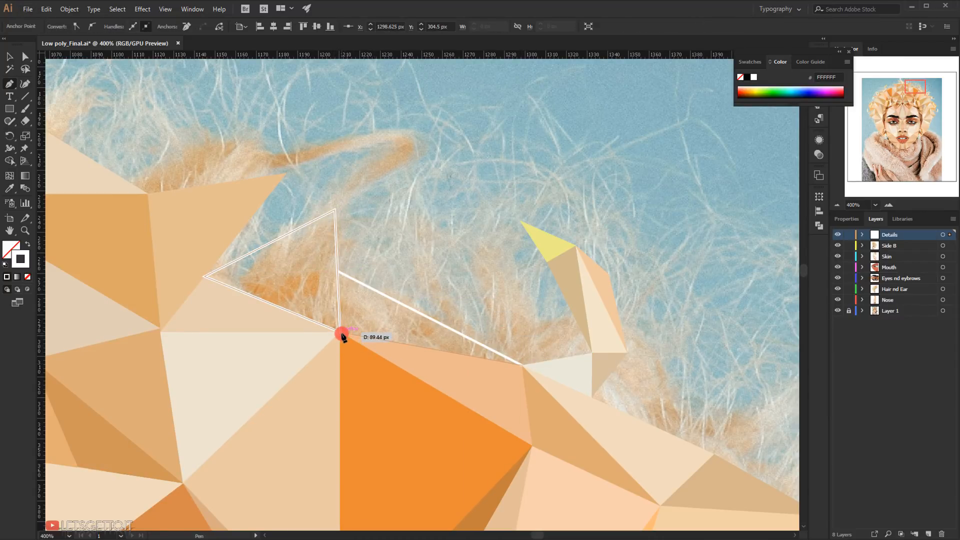
left_click(341, 333)
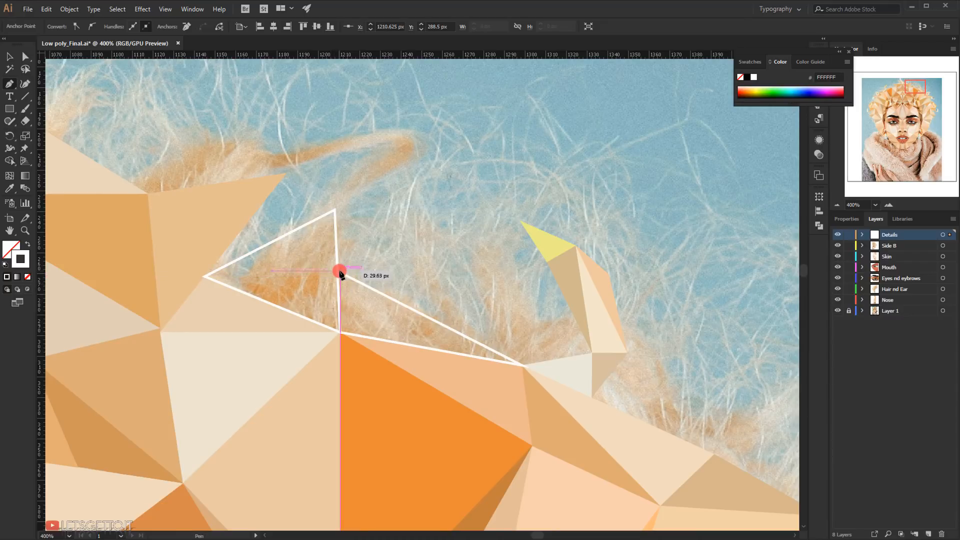
left_click(340, 273)
key("ctrl+shift+a")
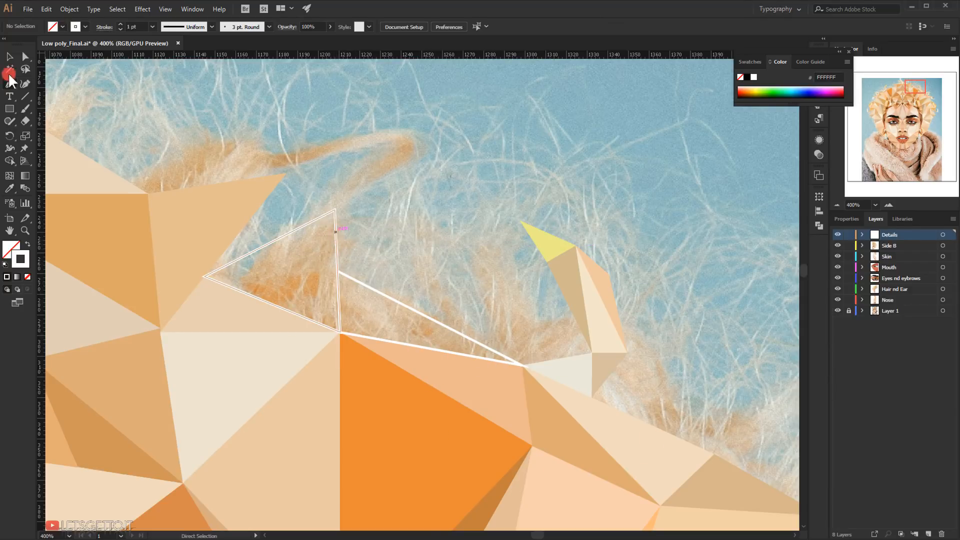
left_click(11, 58)
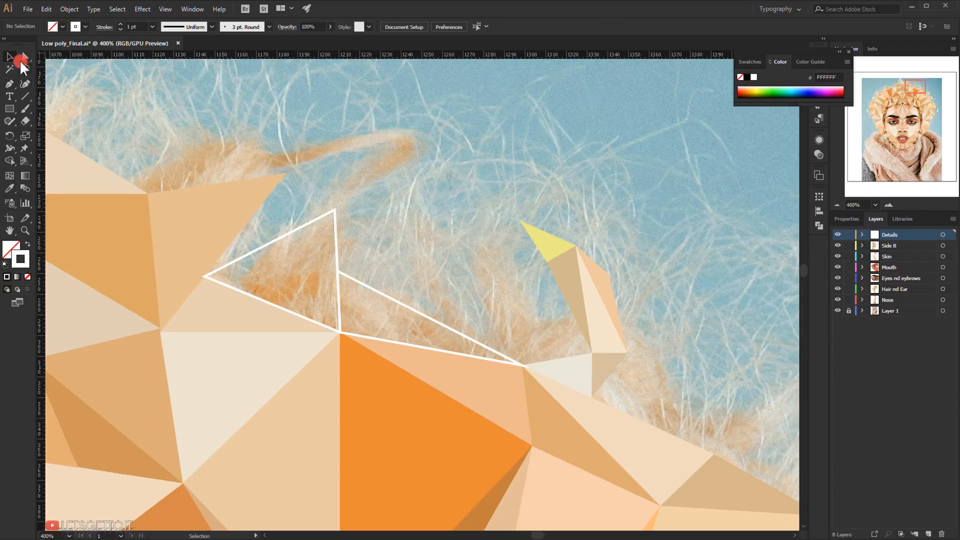
Step: Fill both outlined hair triangles with colours sampled from the photo hair inside each using the Eyedropper tool, and deselect them
left_click(11, 189)
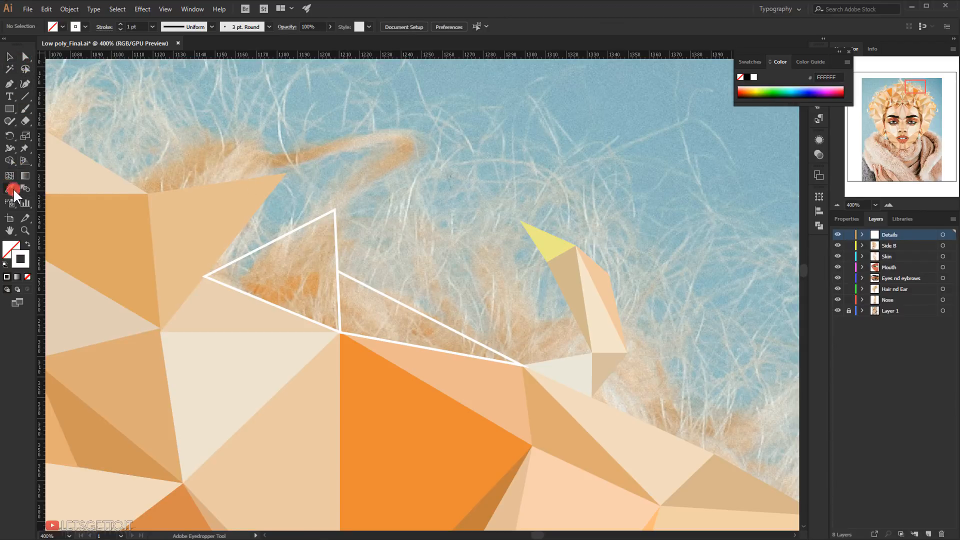
left_click(336, 225, "ctrl")
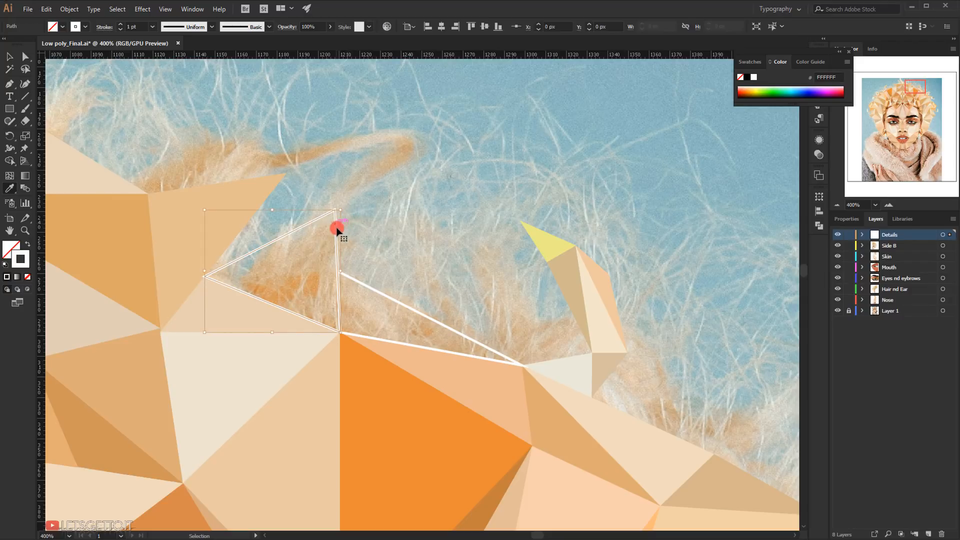
left_click(294, 286)
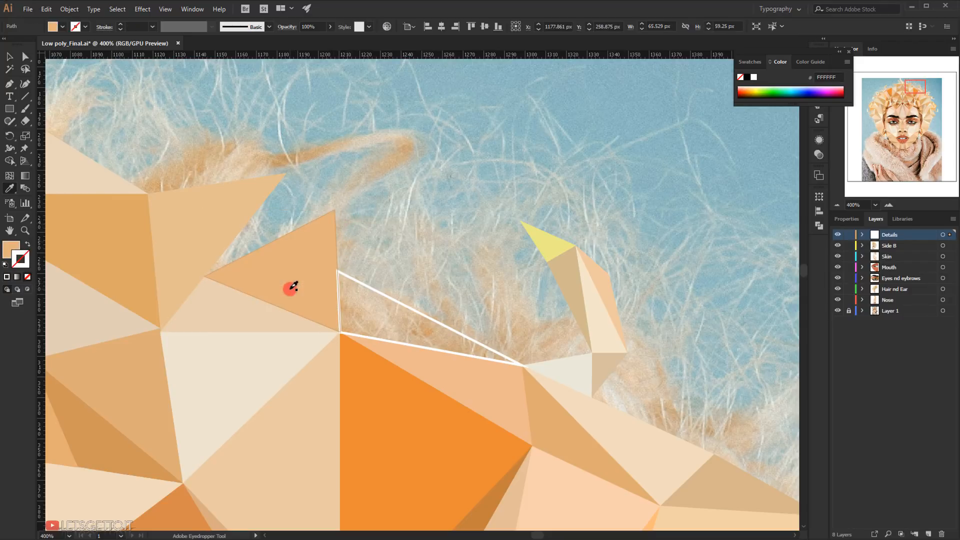
left_click(407, 239, "ctrl")
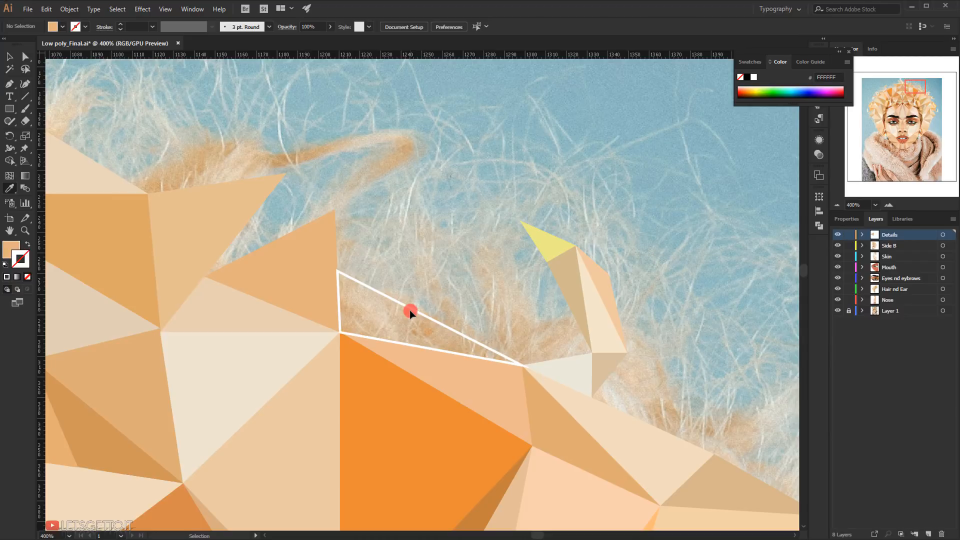
left_click(412, 308, "ctrl")
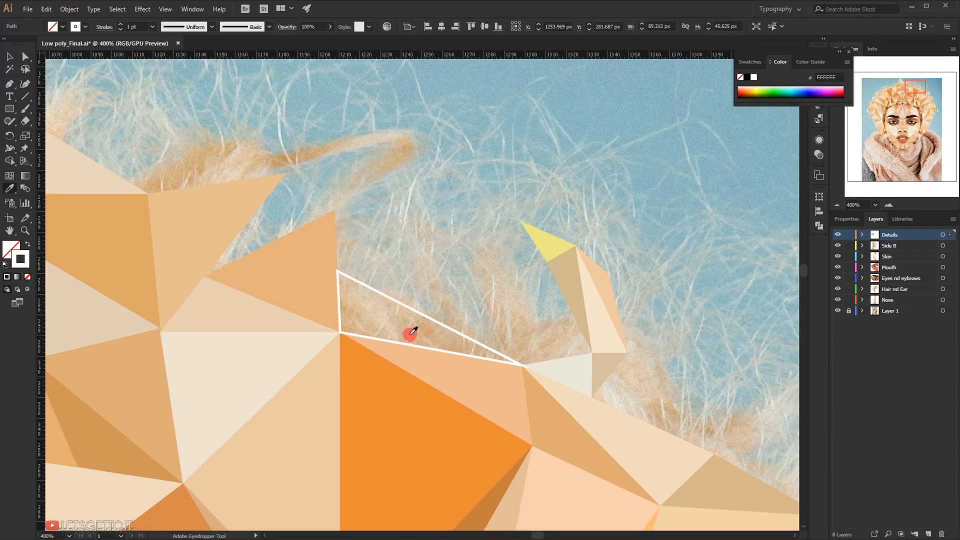
left_click(388, 318)
left_click(514, 268, "ctrl")
Step: Examine the portrait's hair outline, forehead, eyes, mouth and earring for areas that still need detail
key("ctrl+1")
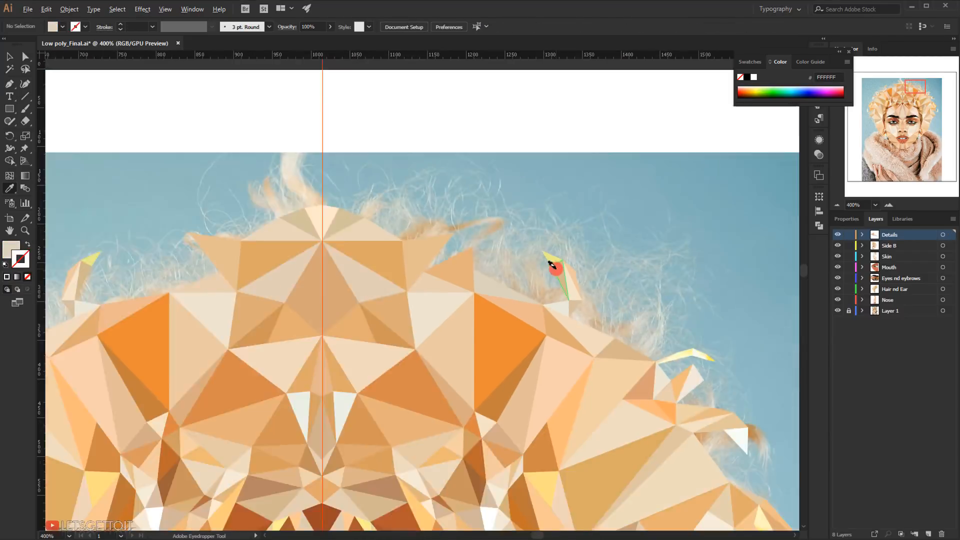
scroll(590, 299, "down", 1)
scroll(551, 287, "up", 2)
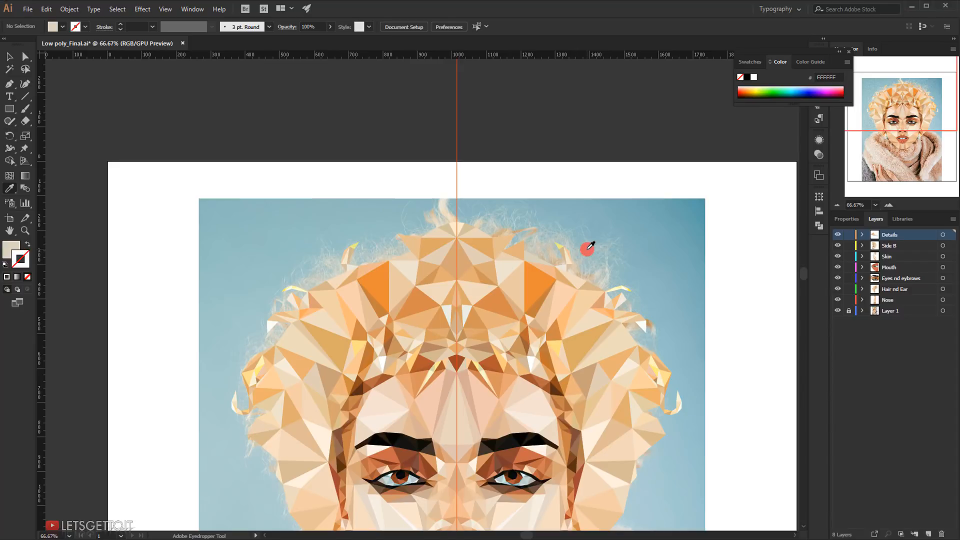
scroll(529, 349, "up", 4)
left_click_drag(534, 346, 529, 173)
left_click_drag(387, 300, 401, 129)
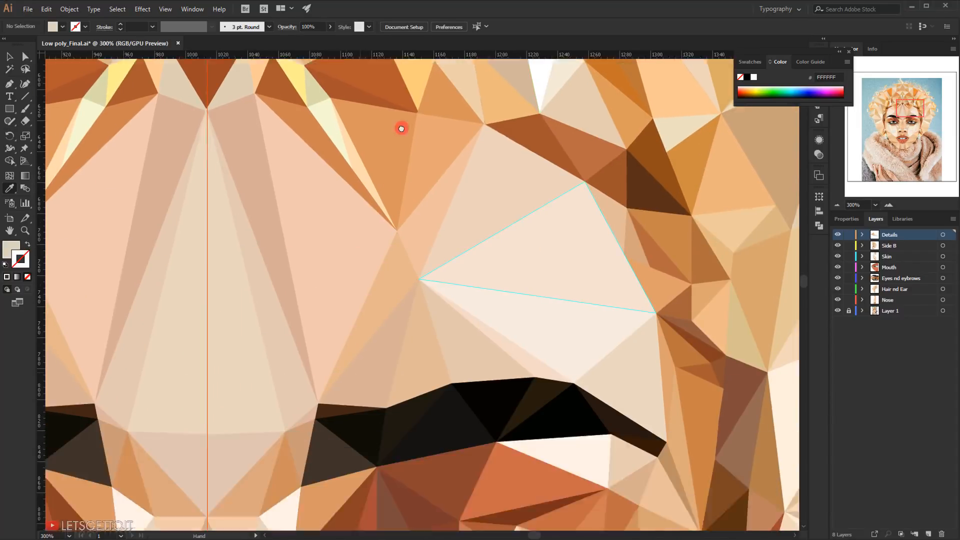
left_click_drag(408, 450, 454, 216)
scroll(454, 216, "down", 4)
left_click_drag(381, 283, 397, 276)
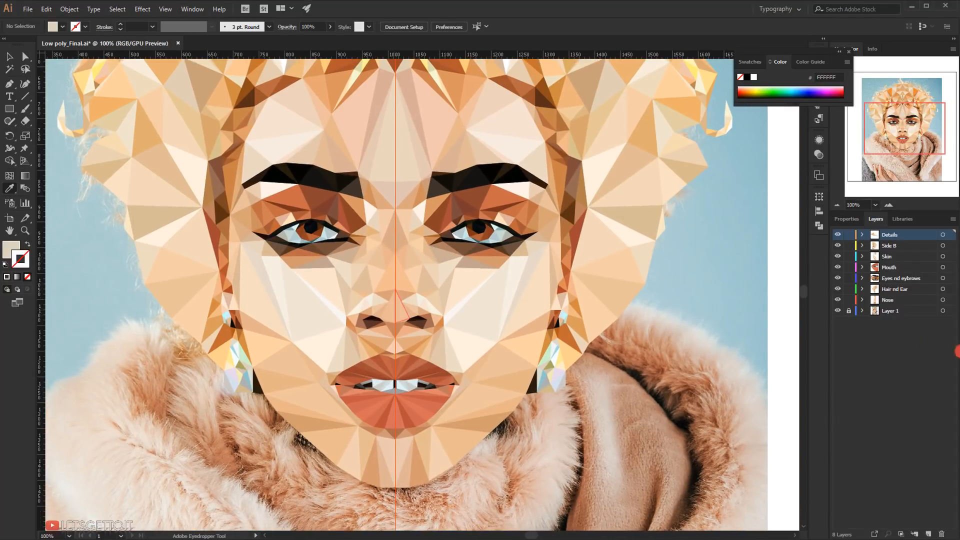
scroll(760, 330, "up", 3)
Step: Expand Layer 1 and unlock the layer together with its guide and linked photo
left_click(894, 312)
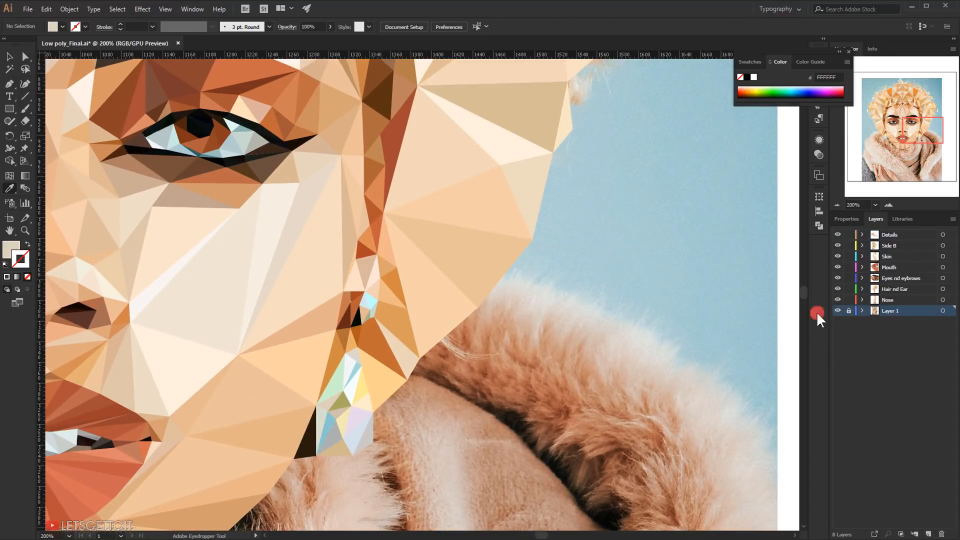
left_click(863, 310)
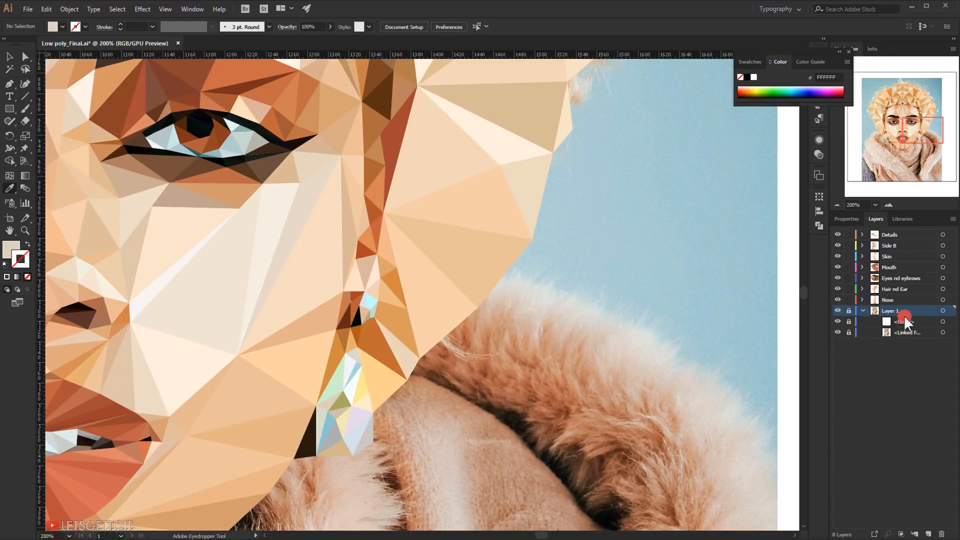
left_click(850, 312)
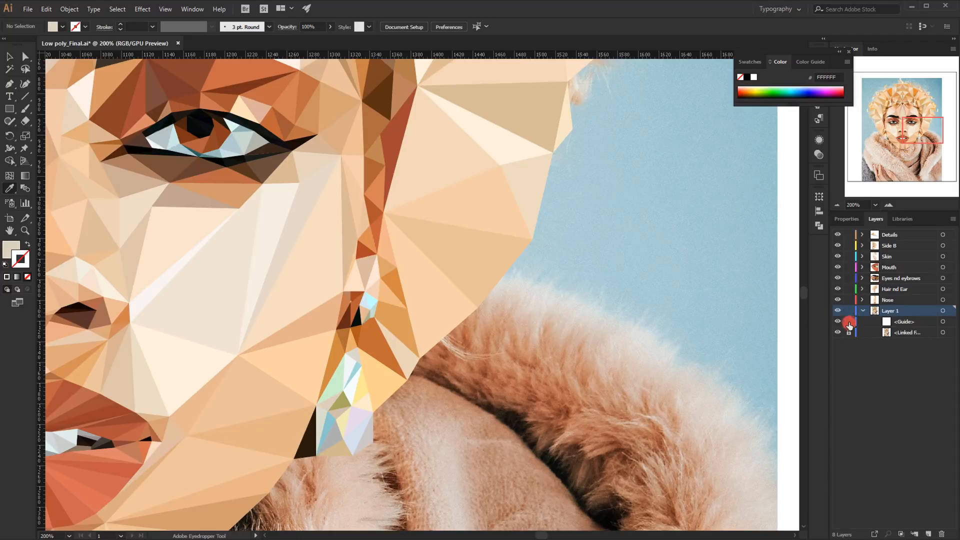
left_click(849, 322)
left_click(849, 332)
Step: Duplicate Layer 1 and move the copy to the top of the layer stack, above Details
left_click_drag(899, 311, 893, 350)
left_click(873, 313)
left_click(863, 311)
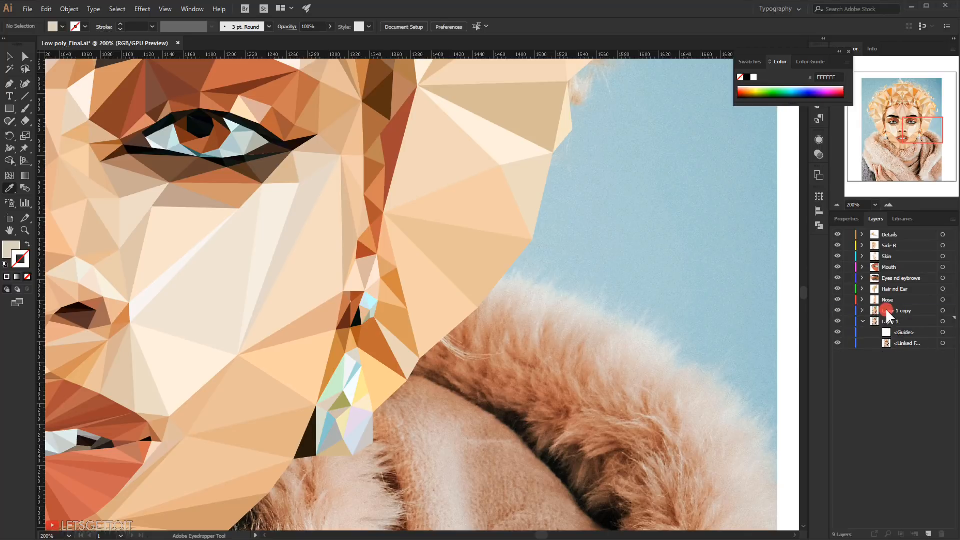
left_click(881, 223)
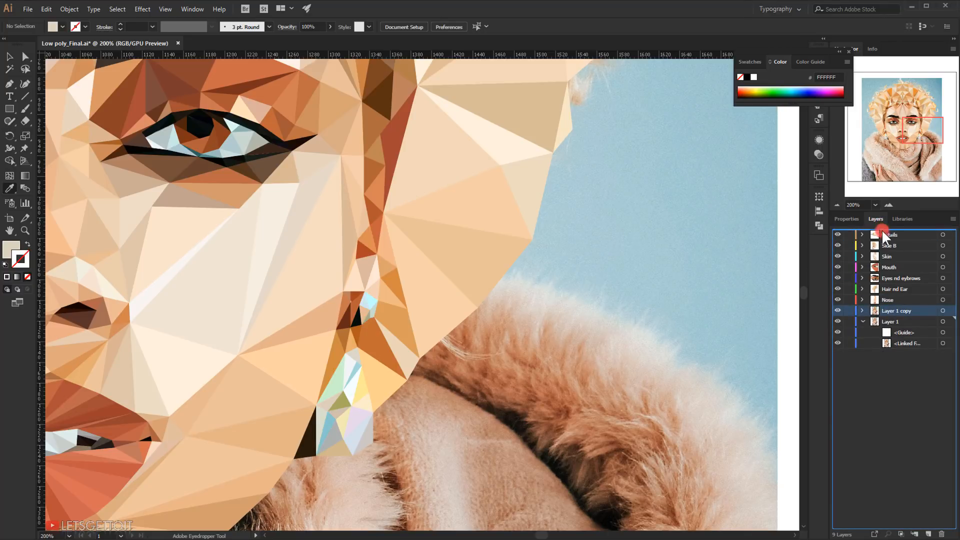
left_click_drag(883, 238, 882, 233)
Step: Set the fill colour to off-white F2F1ED for the eye highlight
key("ctrl+1")
left_click_drag(145, 223, 198, 214)
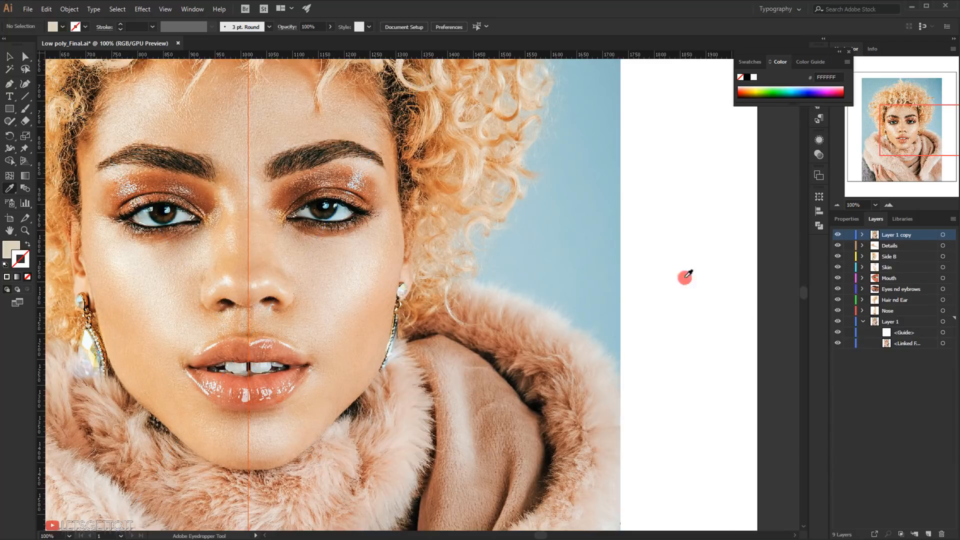
scroll(157, 214, "up", 2)
left_click_drag(166, 224, 317, 311)
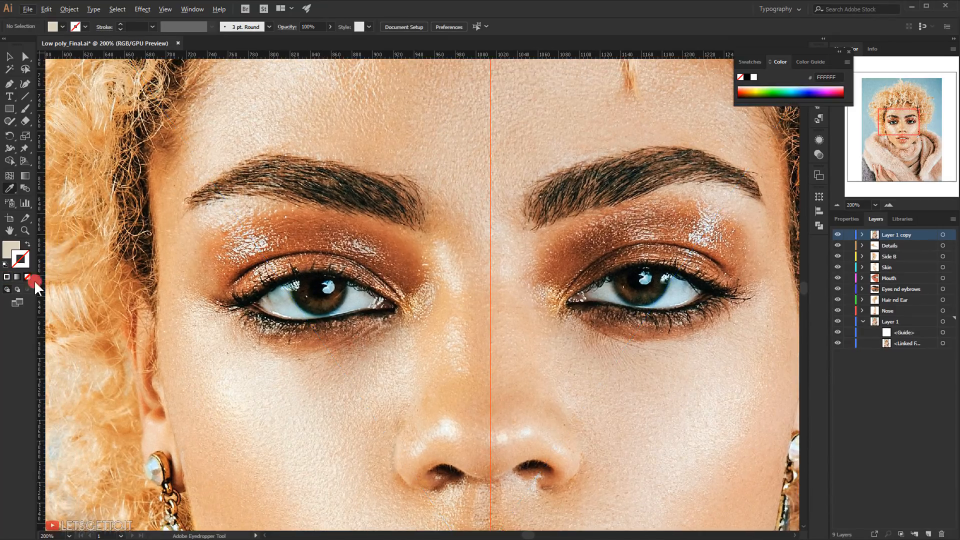
left_click(7, 250)
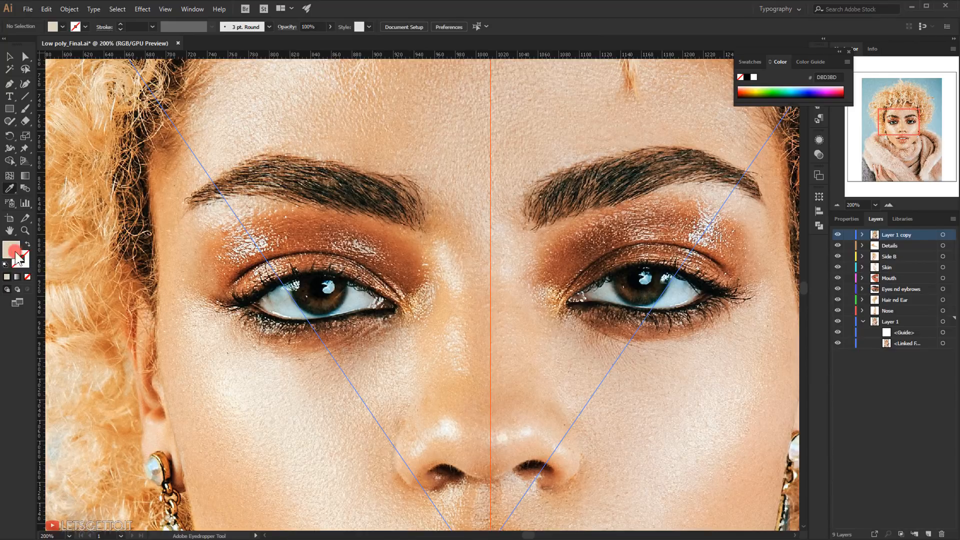
left_click(317, 301)
left_click(38, 256)
double_click(14, 250)
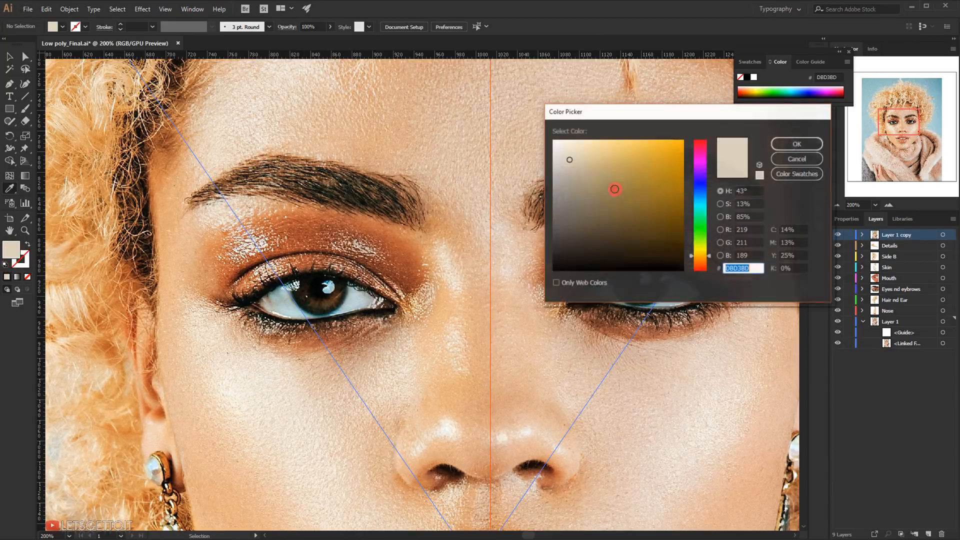
left_click_drag(571, 156, 567, 145)
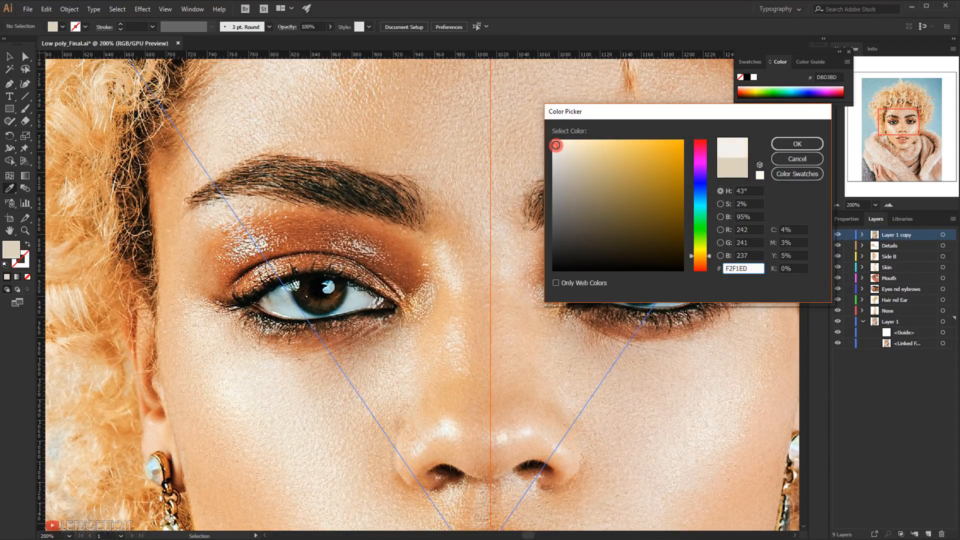
left_click(778, 141)
Step: Trace the notched light reflection in the pupil of the eye on the image's left with the Pen tool, close the polygon and deselect it
scroll(328, 283, "up", 7)
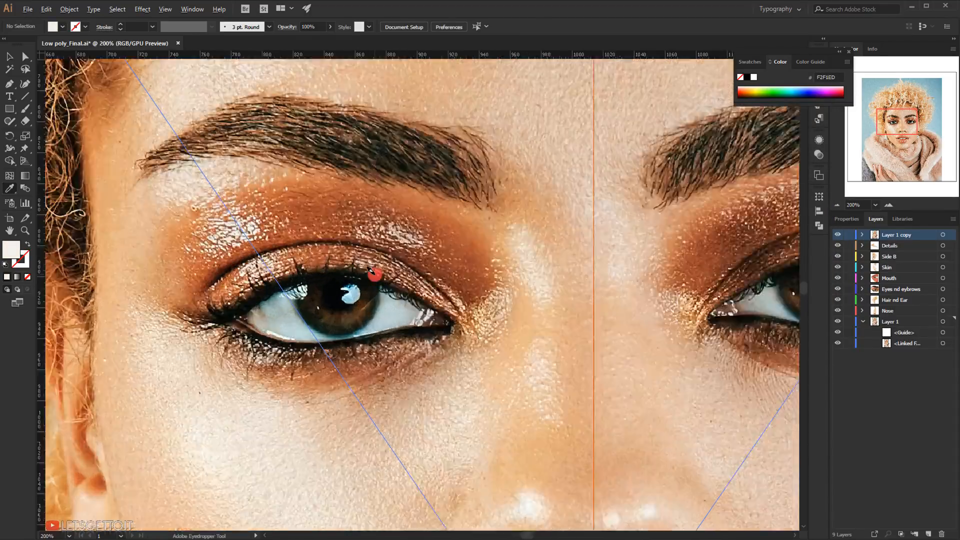
key("space")
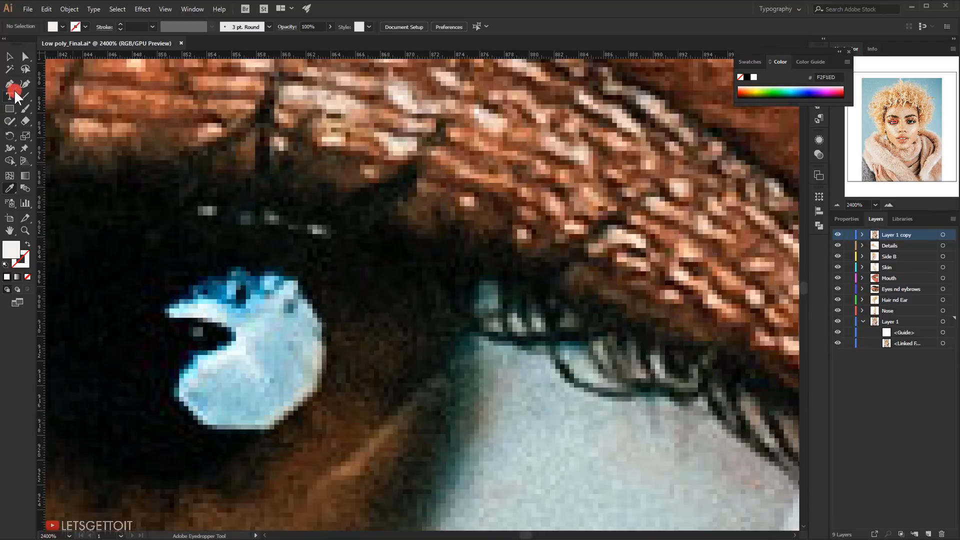
scroll(283, 309, "up", 2)
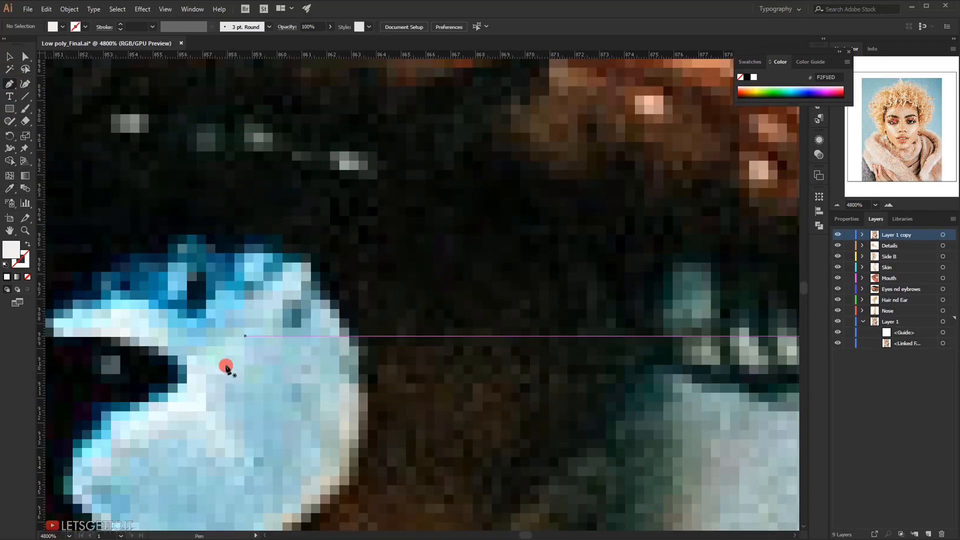
left_click_drag(225, 366, 287, 334)
scroll(272, 341, "down", 2)
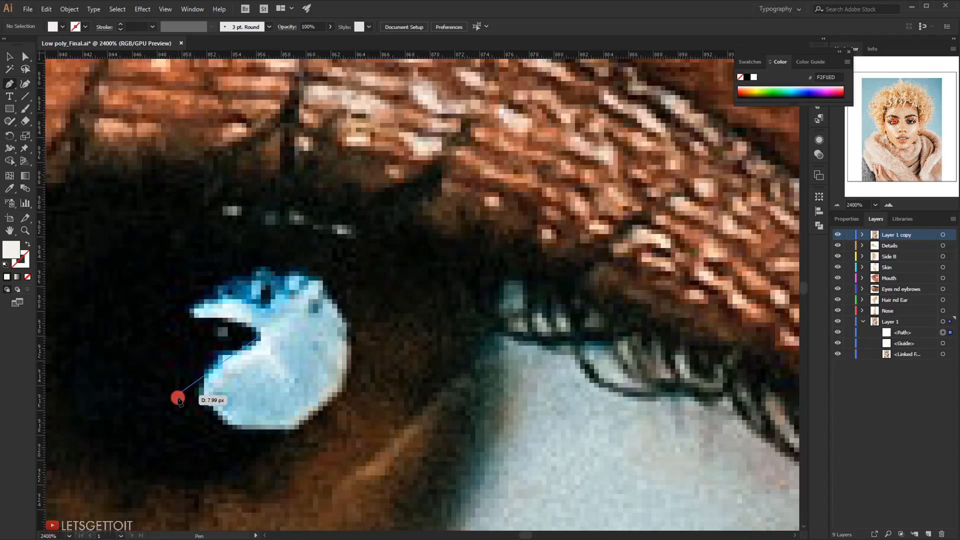
left_click(195, 396)
left_click(295, 428)
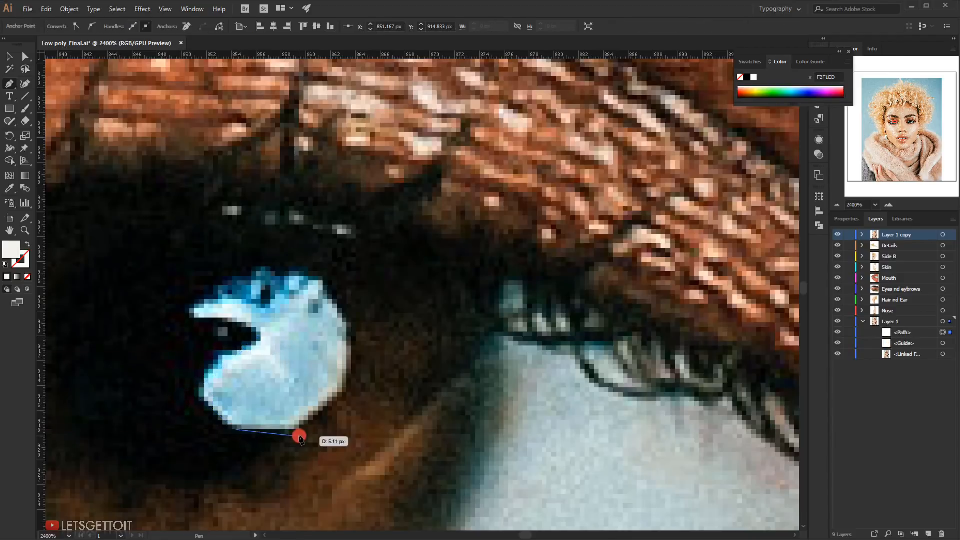
left_click(345, 389)
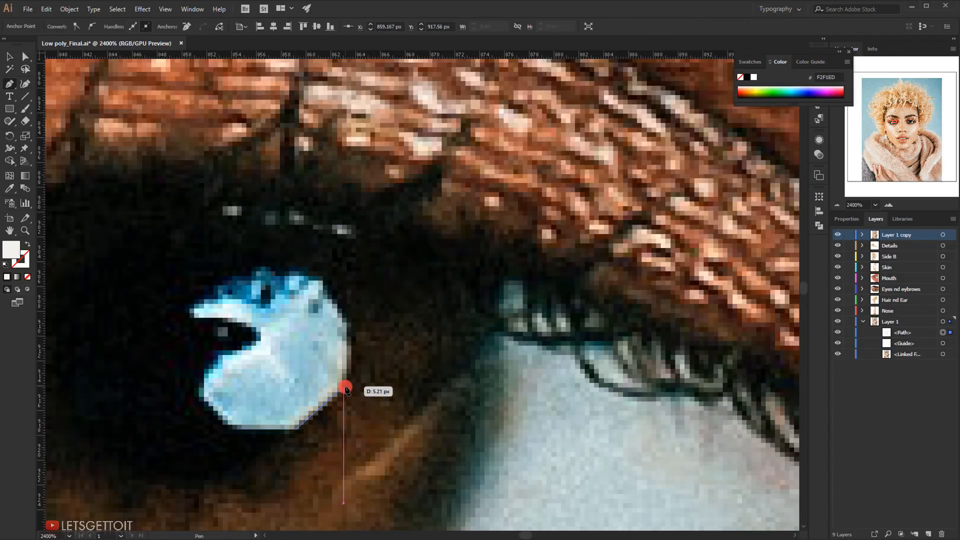
left_click(345, 321)
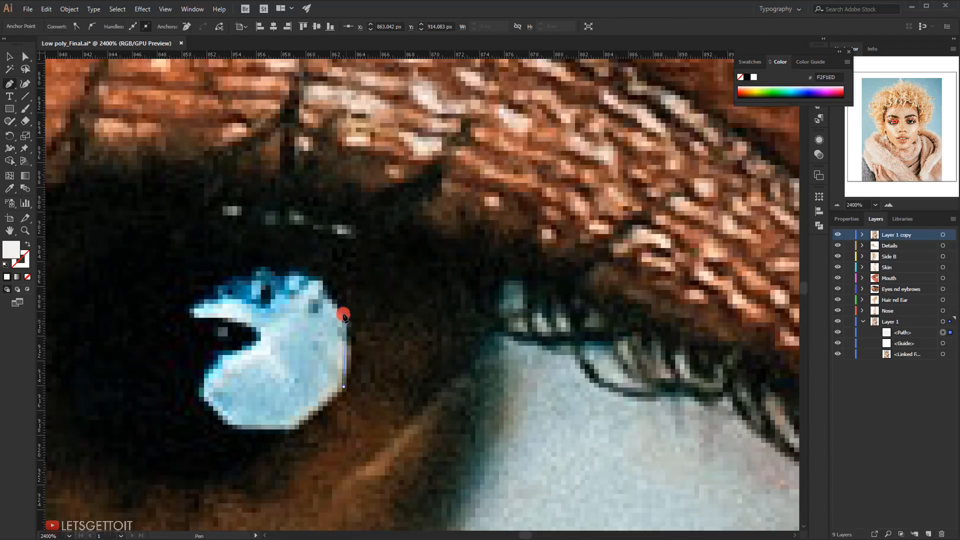
left_click(315, 272)
left_click(250, 270)
left_click(193, 313)
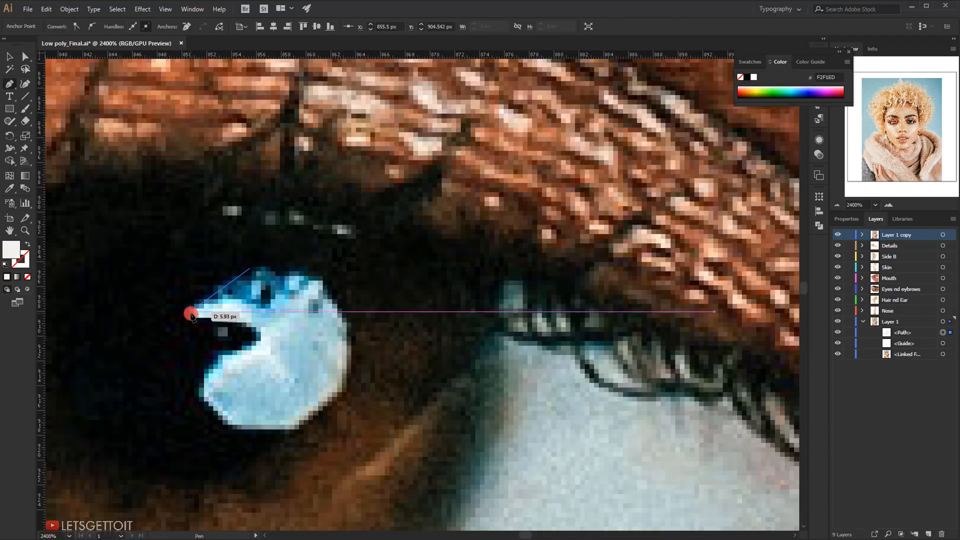
left_click(263, 342)
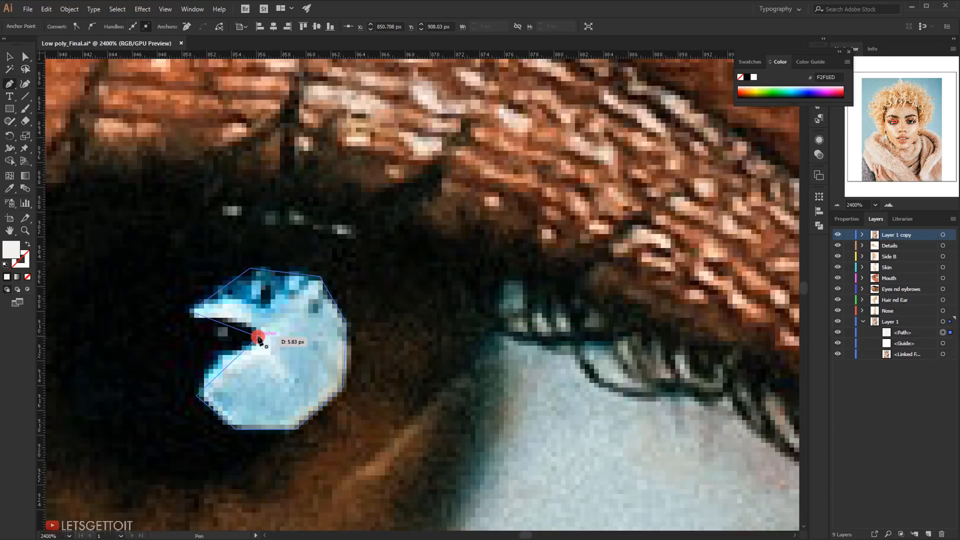
left_click(403, 337, "ctrl")
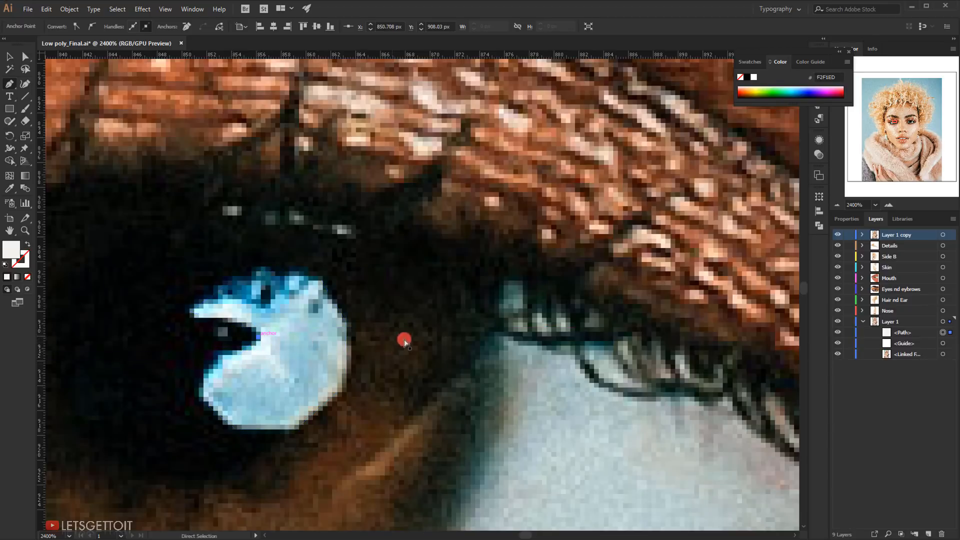
Step: Hide the Layer 1 copy and try to select the new highlight shape over the low poly pupil
left_click(838, 235)
scroll(343, 365, "down", 4)
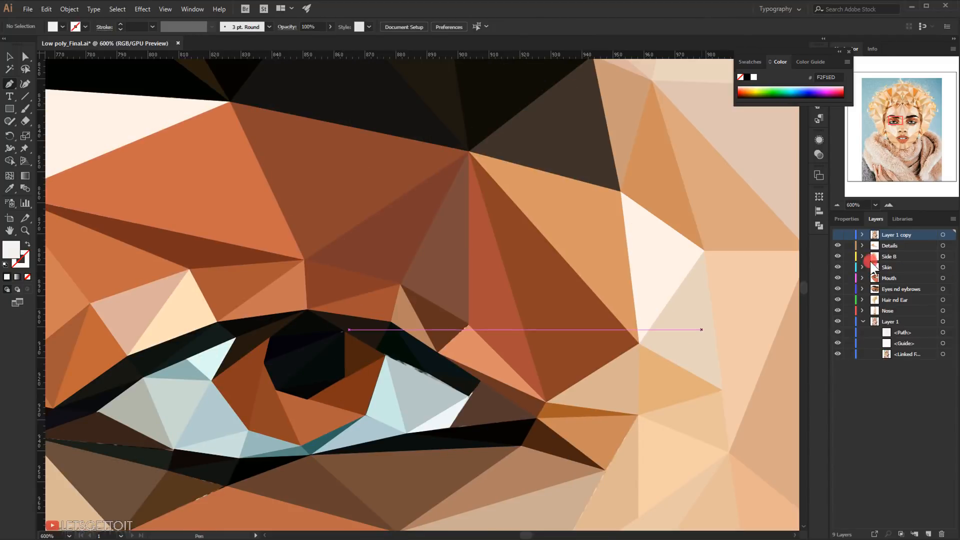
left_click(398, 329, "ctrl")
left_click(315, 360, "ctrl")
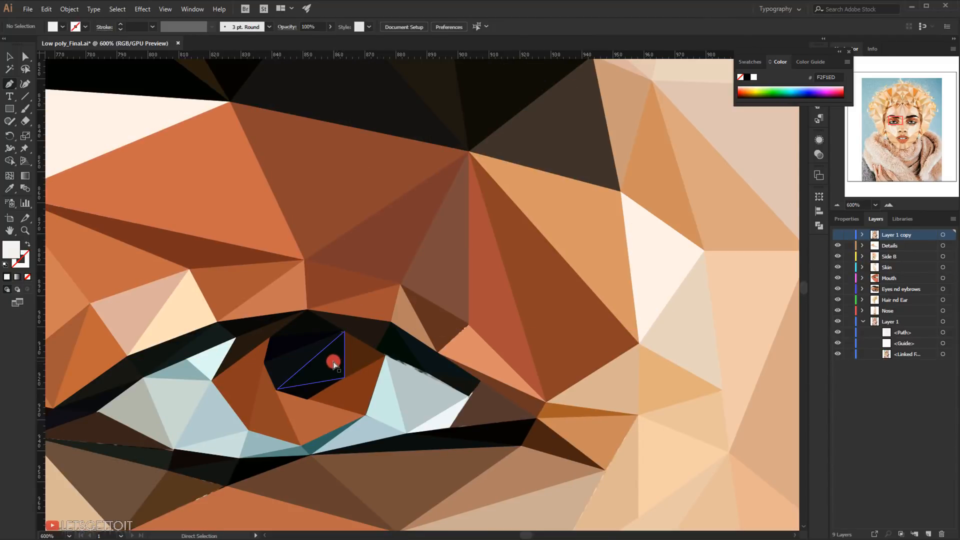
left_click(10, 56)
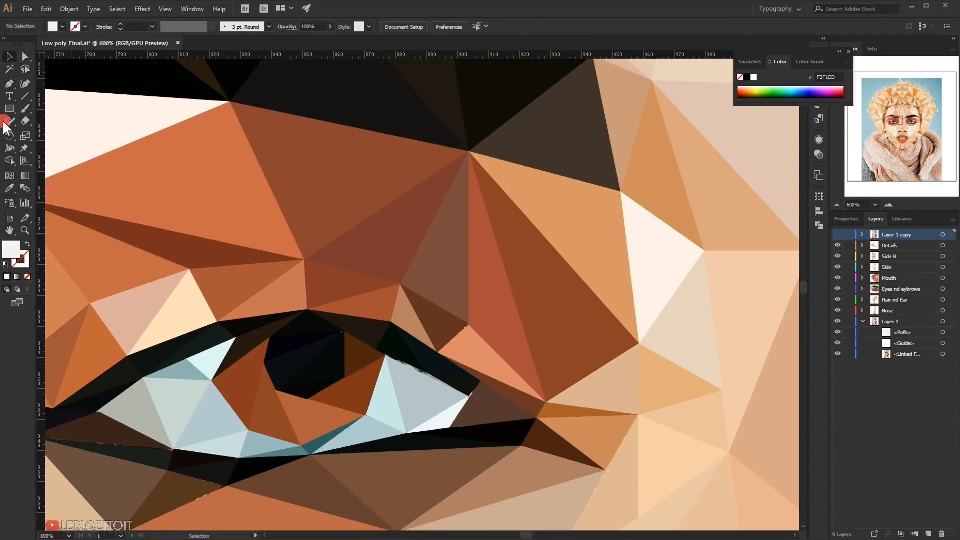
left_click(22, 56)
scroll(349, 347, "up", 2)
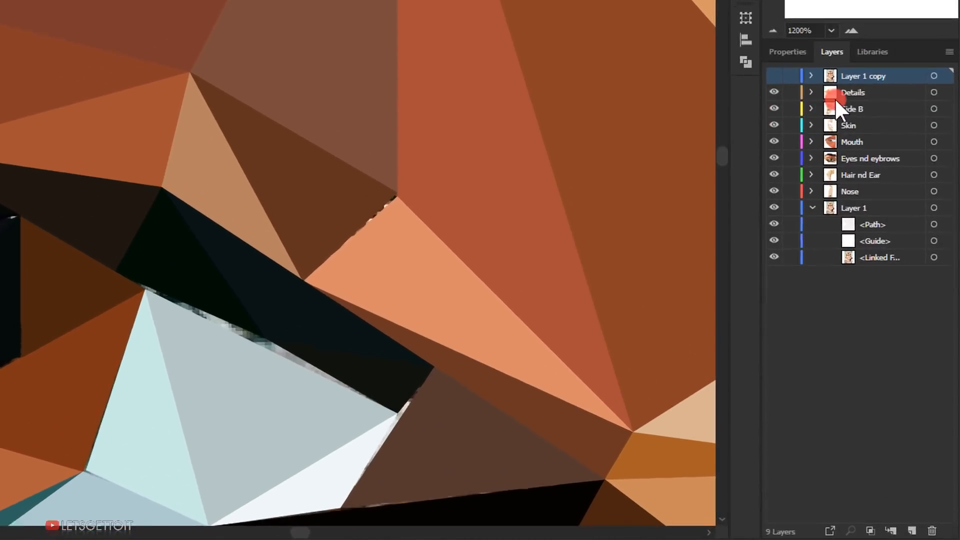
Step: Lock the Side B, Skin, Mouth, Eyes nd eybrows, Hair nd Ear and Nose layers
left_click(782, 93)
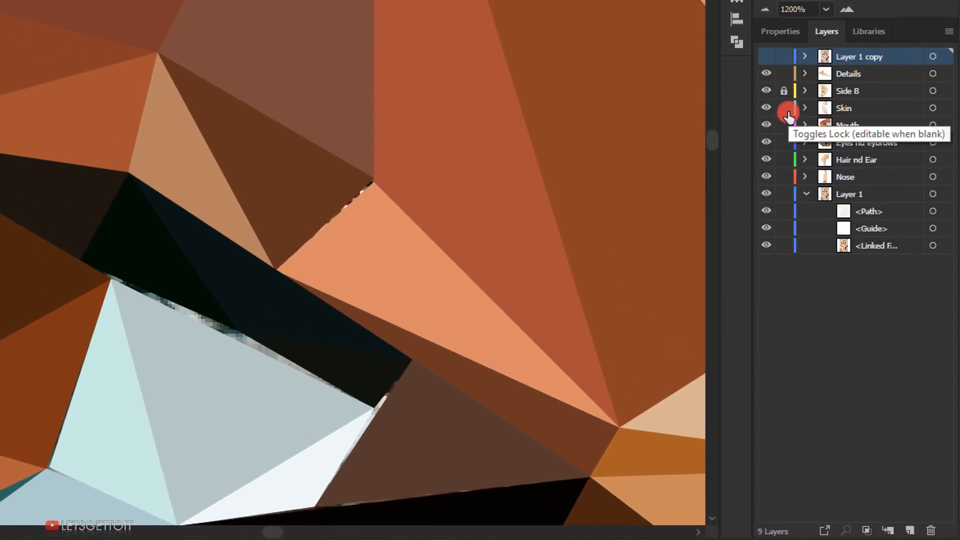
left_click(784, 110)
left_click_drag(783, 131, 785, 193)
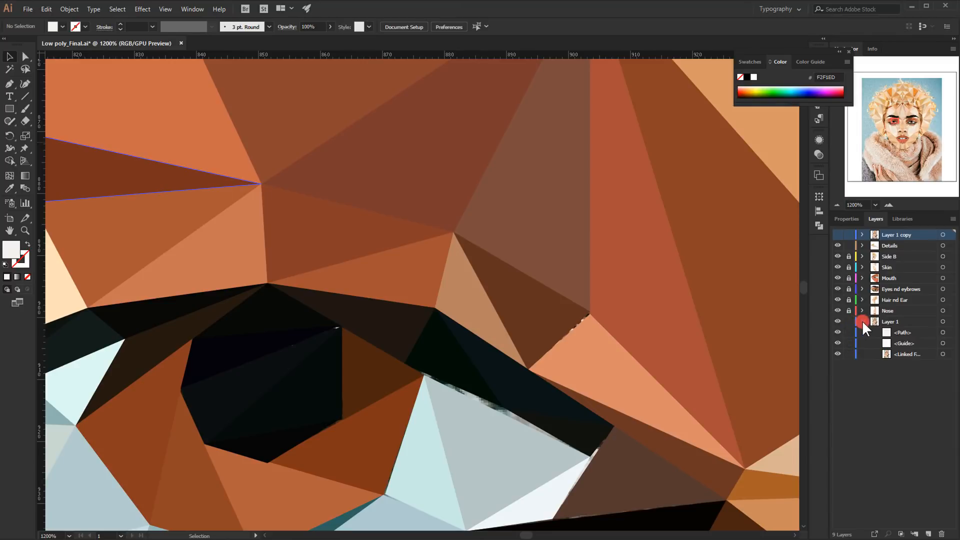
Step: Lock the Layer 1 reference photo layer, make Details the active layer and deselect everything
left_click(862, 321)
left_click(578, 350)
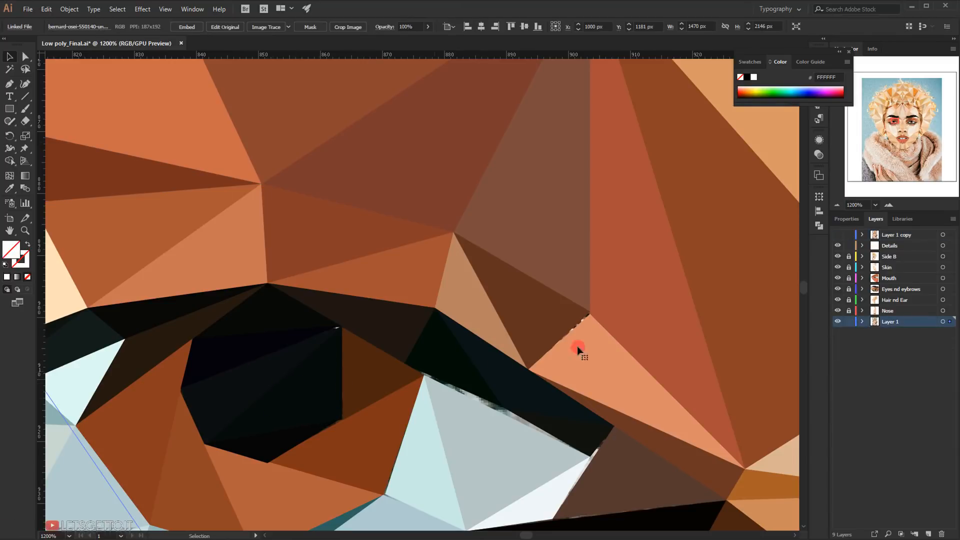
left_click(918, 249)
left_click(849, 322)
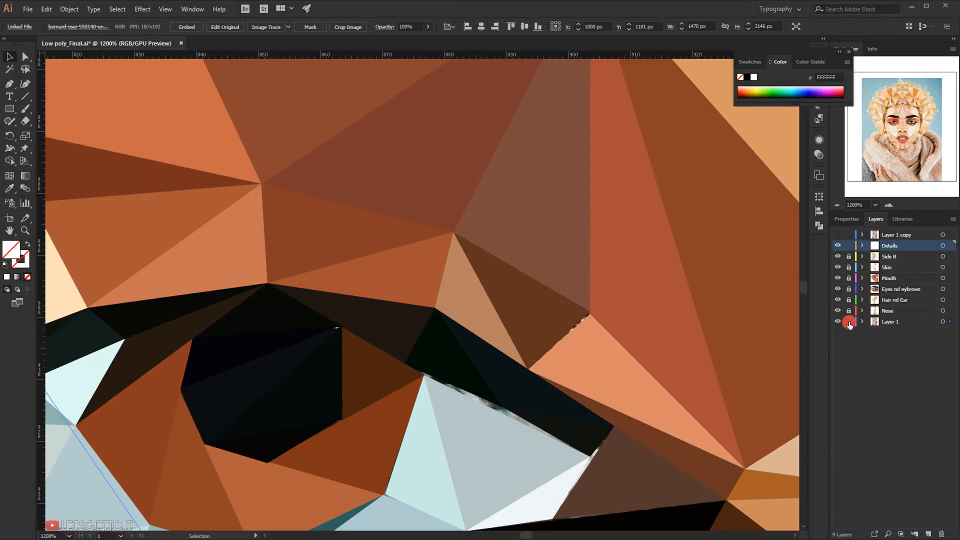
left_click(207, 316)
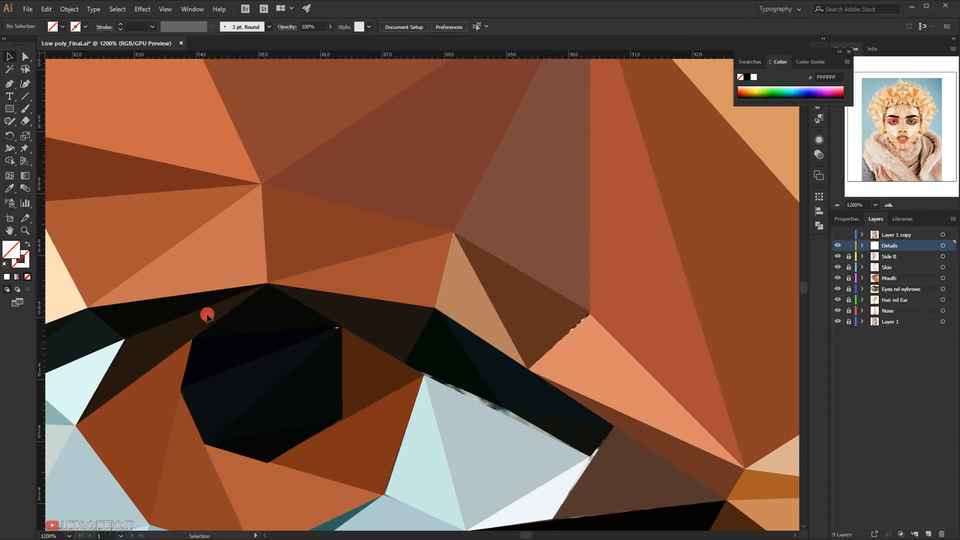
Step: Fill the notched highlight shape in the pupil of the eye on the image's left with off-white EDEDEB and deselect it
left_click(838, 234)
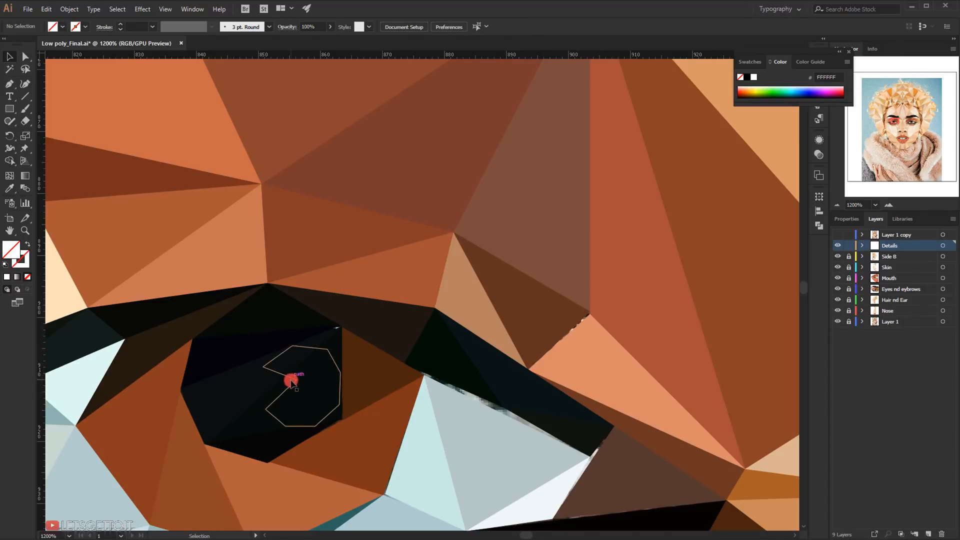
left_click(295, 382)
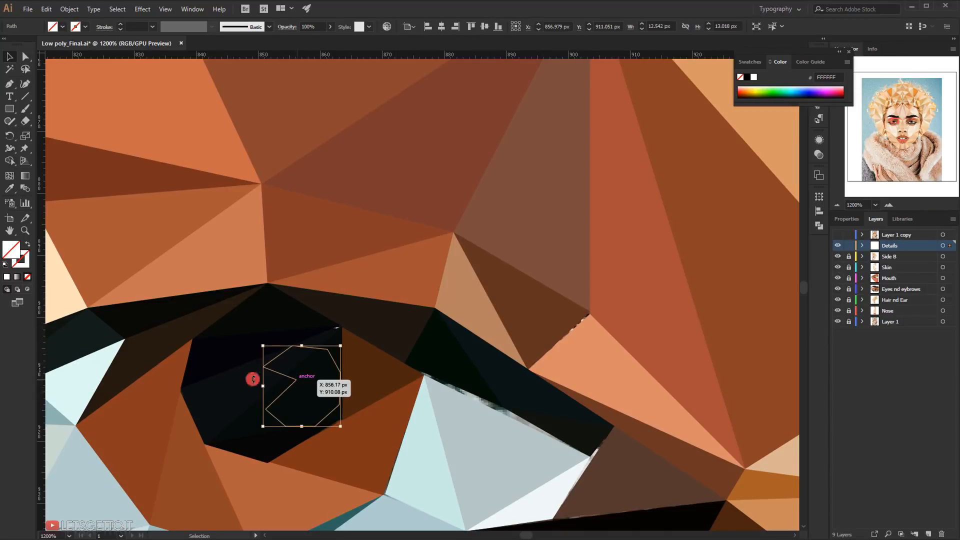
double_click(11, 249)
type("EDEDEB")
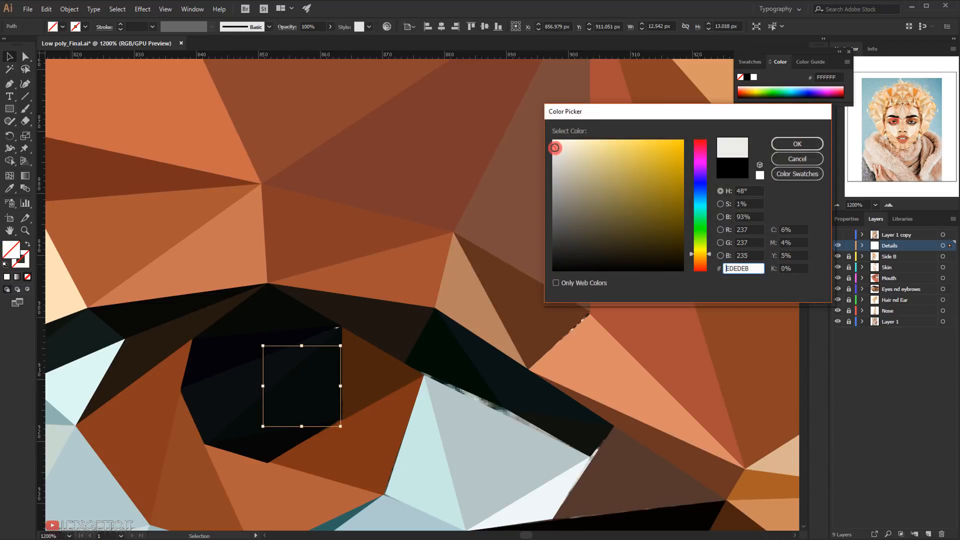
left_click(798, 142)
left_click(674, 226)
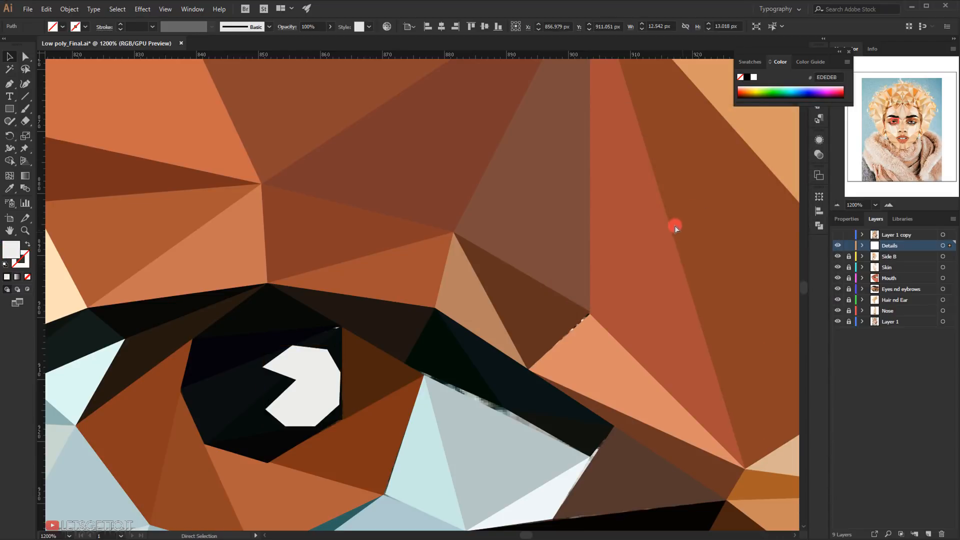
Step: Examine the eye highlight against the whole low poly portrait, comparing both eyes and the lower face
scroll(731, 290, "down", 4)
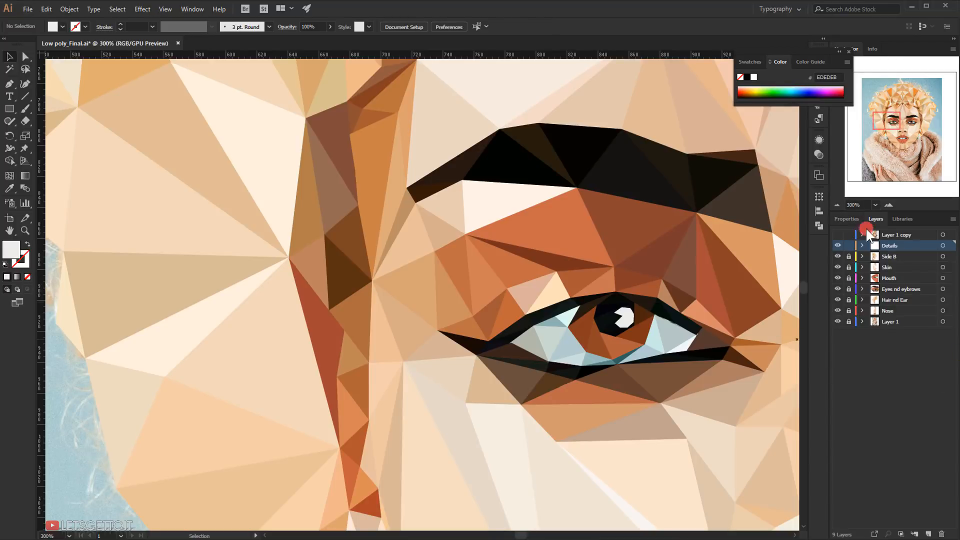
scroll(721, 313, "down", 2)
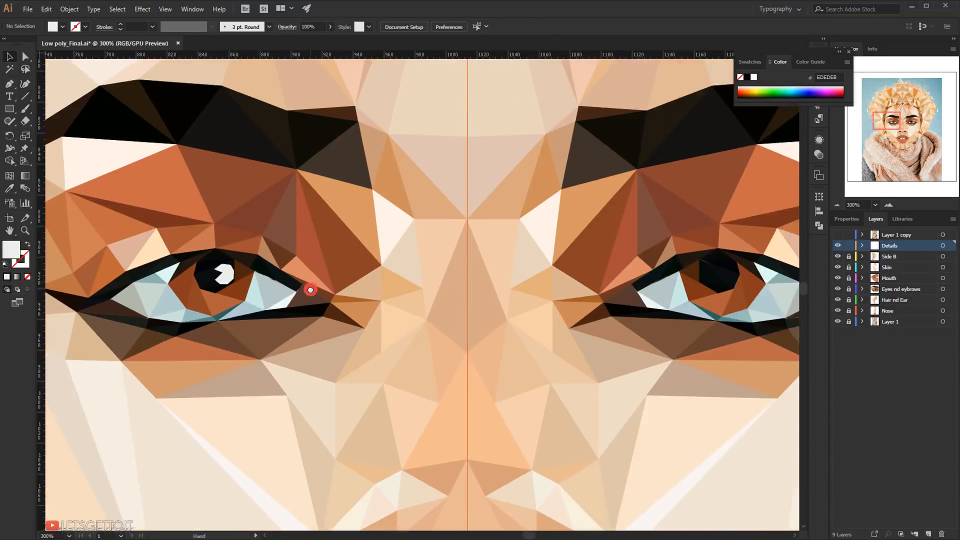
scroll(296, 326, "down", 2)
scroll(349, 332, "down", 2)
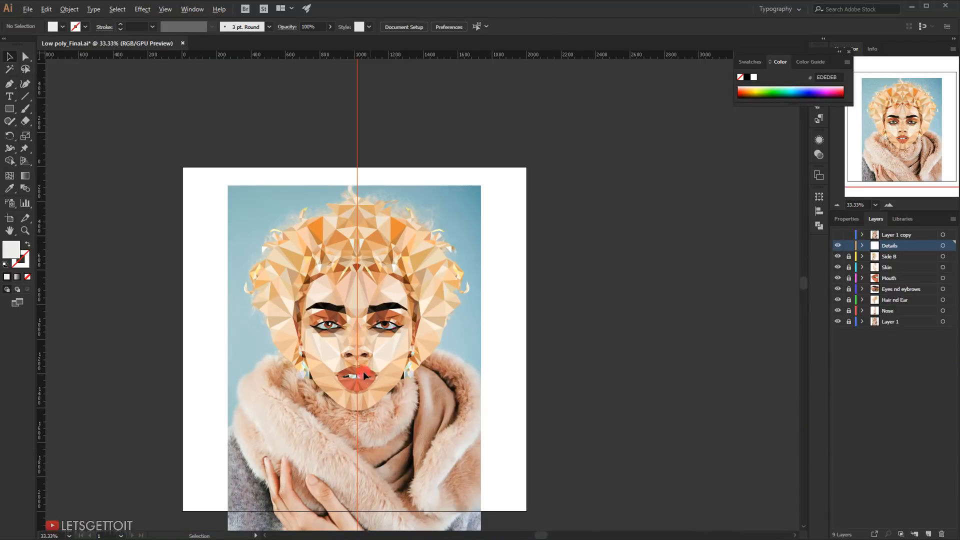
scroll(363, 371, "up", 3)
scroll(398, 309, "up", 2)
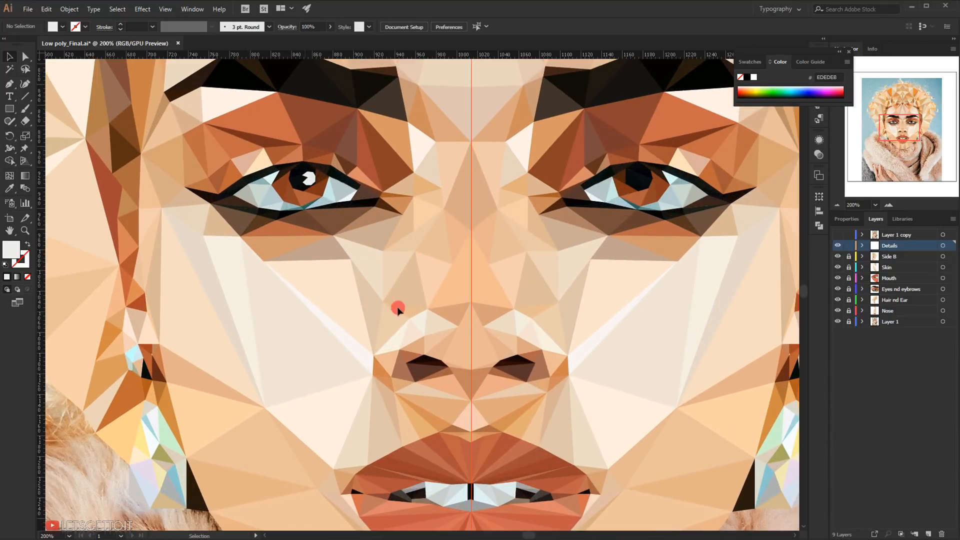
scroll(398, 309, "down", 3)
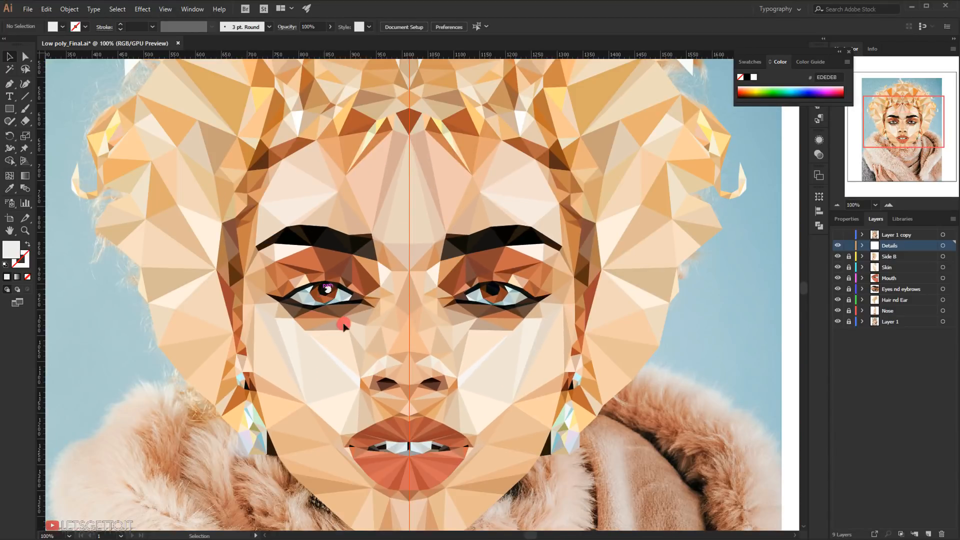
scroll(343, 325, "down", 1)
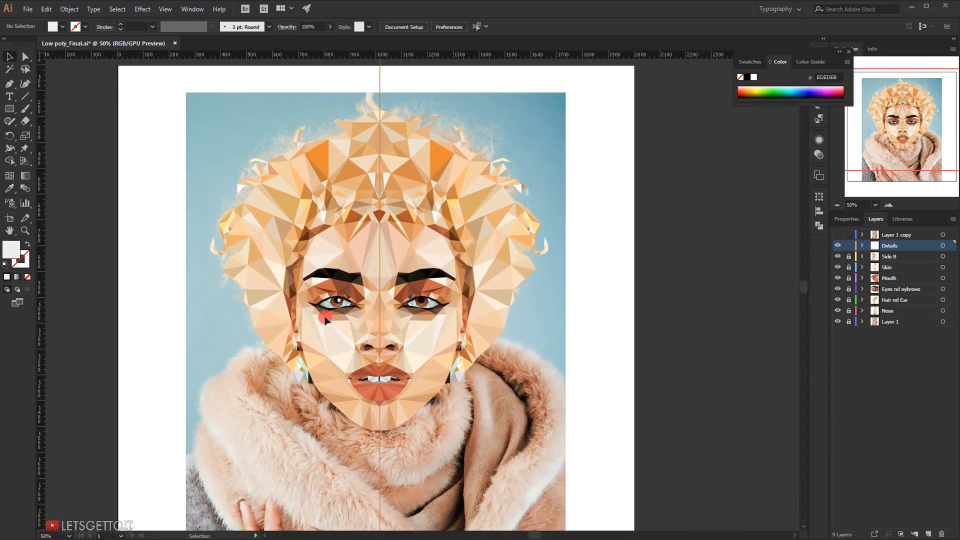
scroll(340, 321, "up", 1)
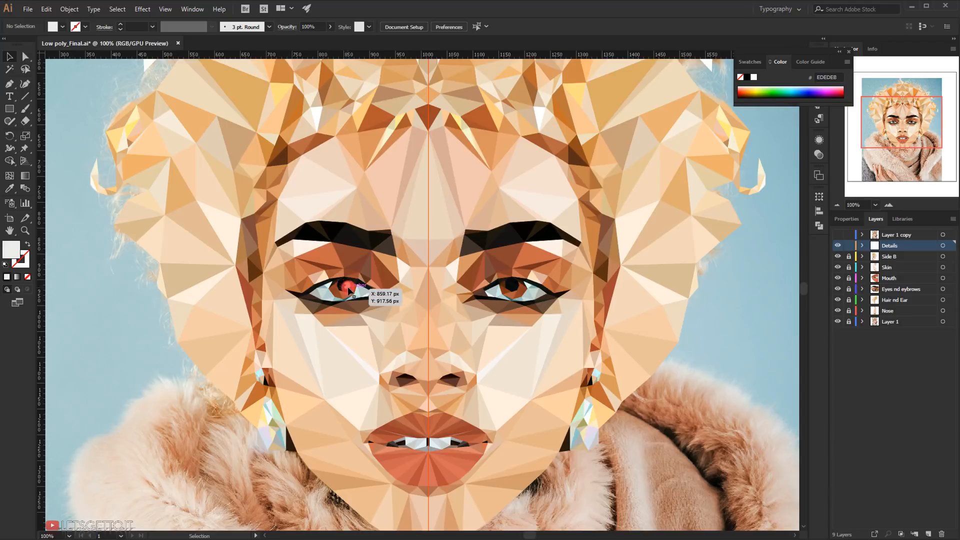
scroll(300, 424, "down", 2)
scroll(330, 400, "up", 4)
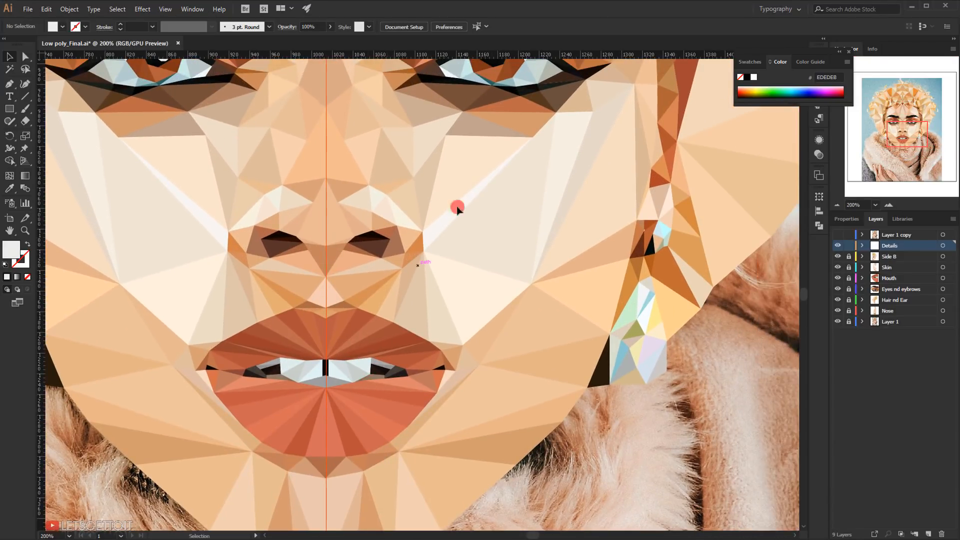
scroll(510, 268, "up", 4)
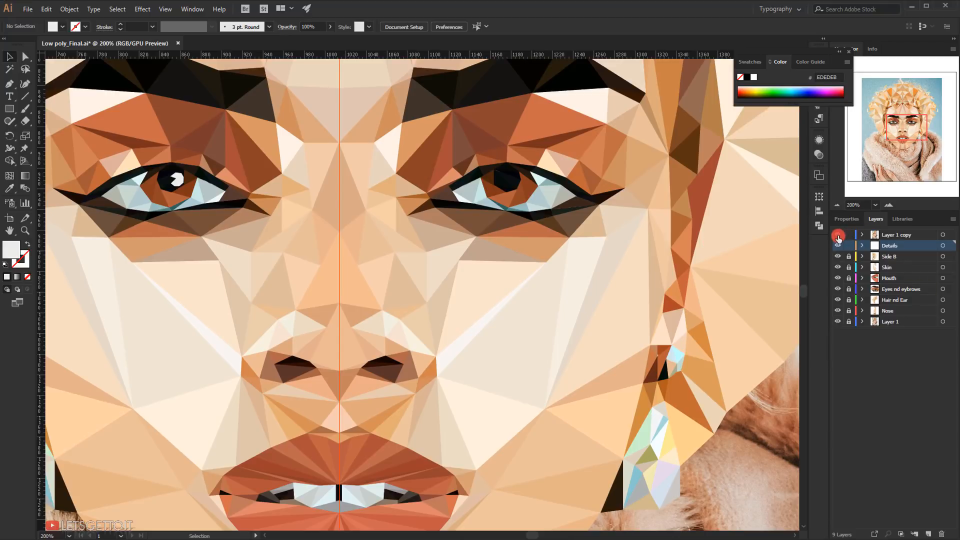
Step: Show the Layer 1 copy photo and make Details the active layer for drawing with the Pen tool
left_click(838, 236)
left_click(908, 234)
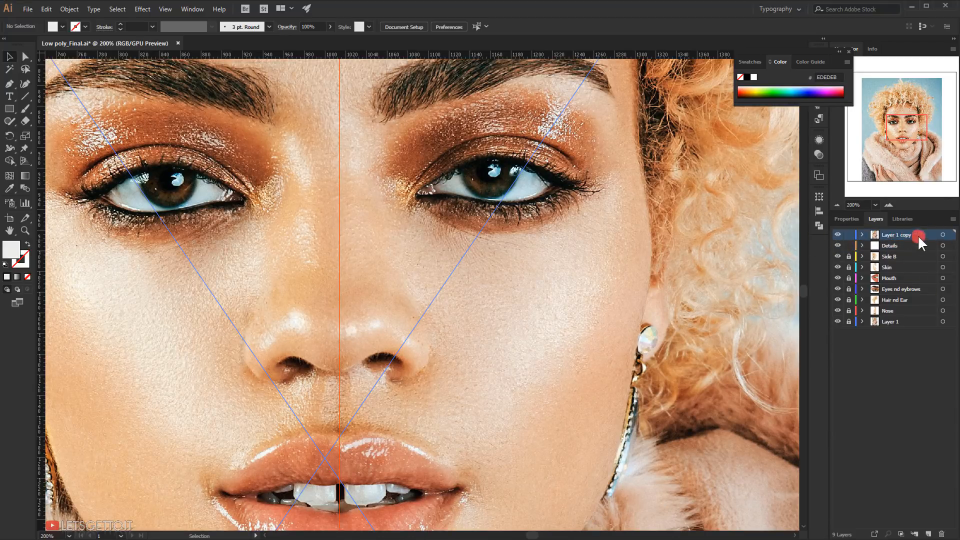
scroll(534, 283, "up", 2)
scroll(482, 214, "up", 3)
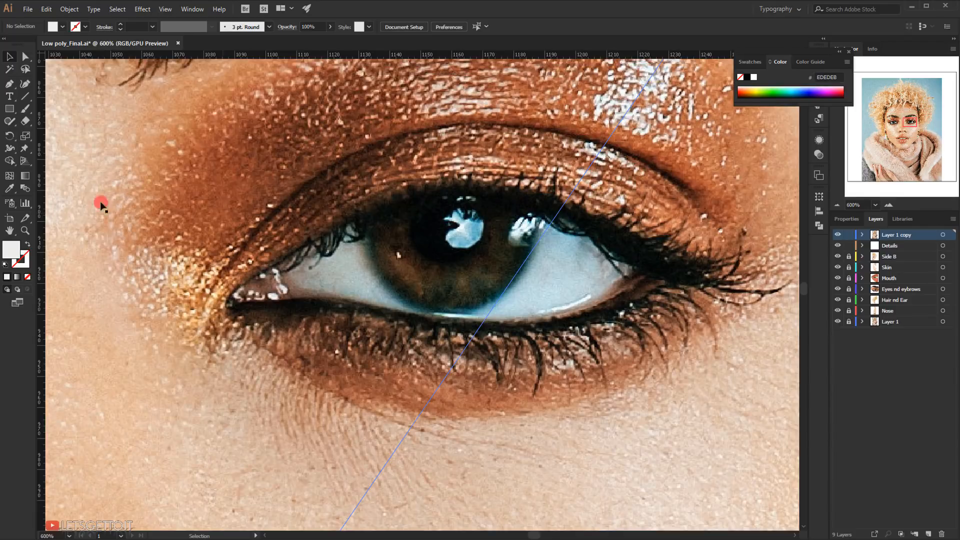
left_click(9, 84)
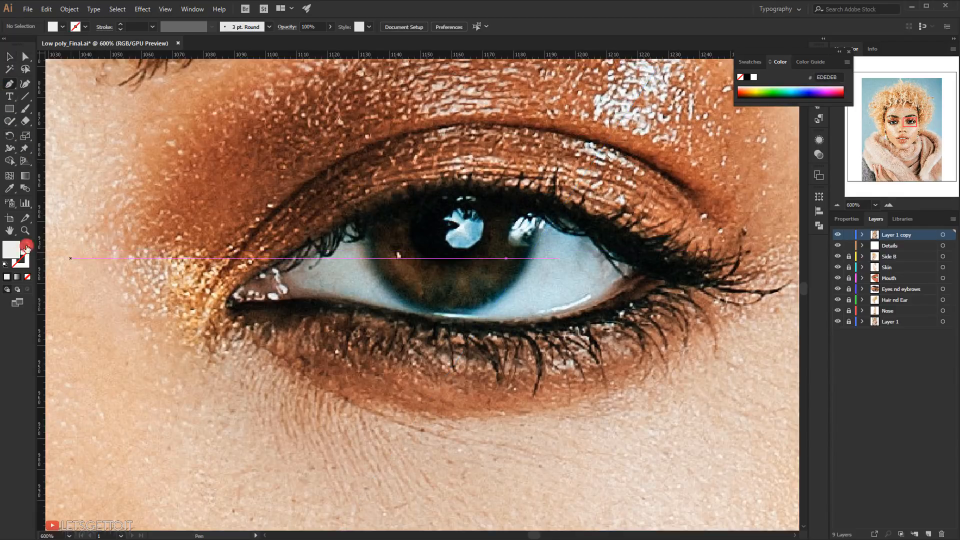
left_click(909, 246)
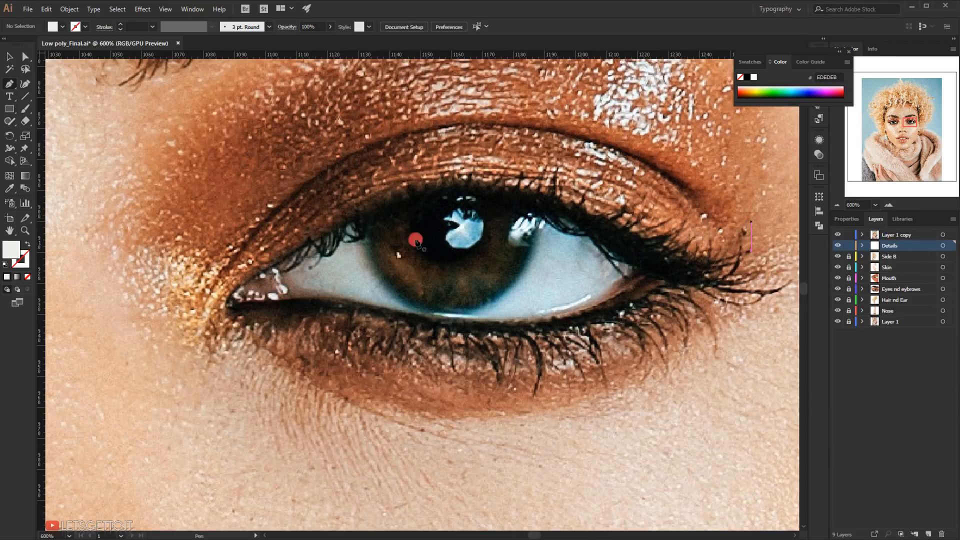
Step: Trace the notched light reflection in the pupil of the eye on the image's right with the Pen tool and close the polygon
scroll(414, 235, "up", 3)
left_click(505, 228)
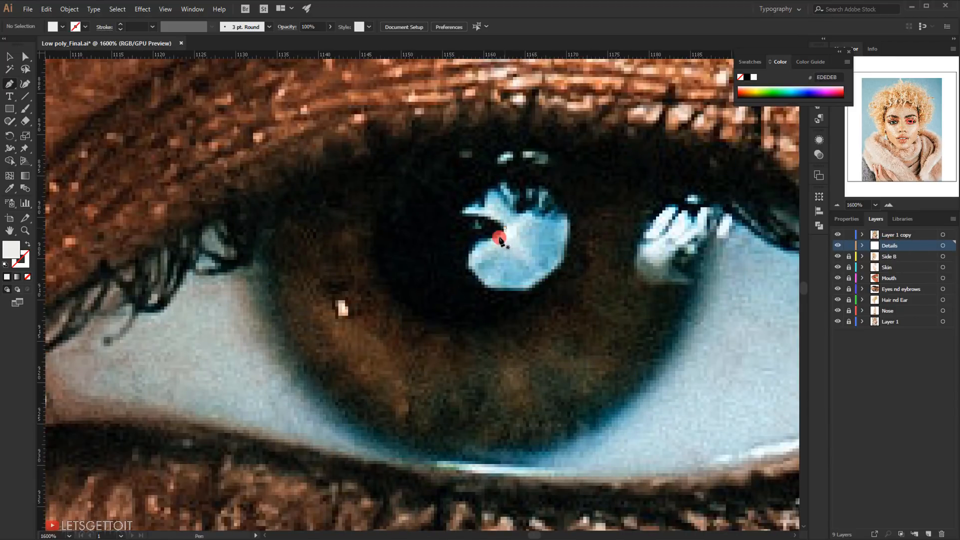
left_click(464, 259)
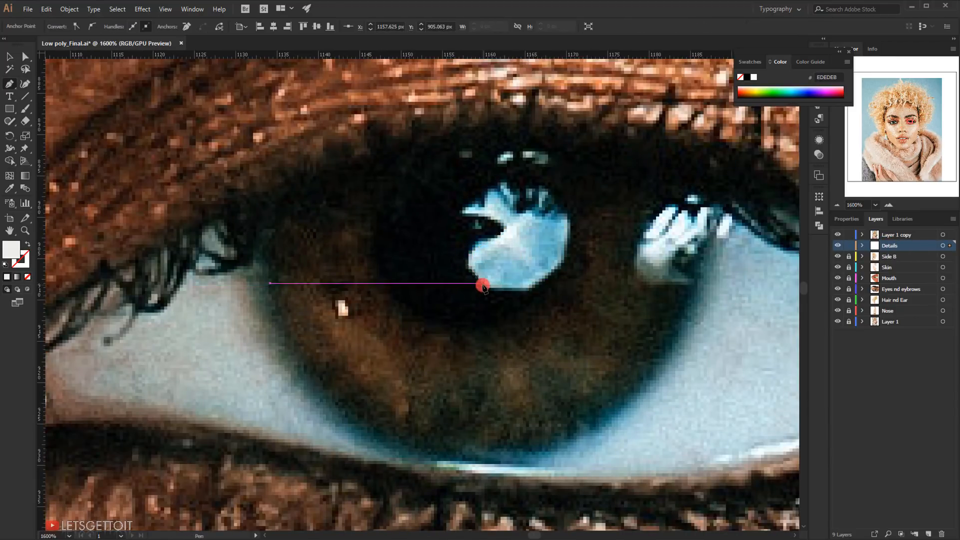
left_click(526, 288)
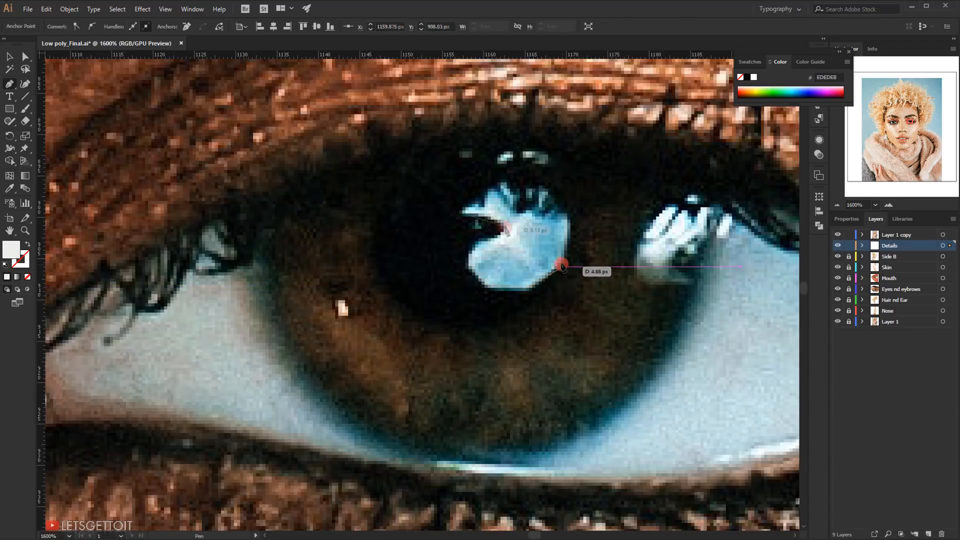
left_click(505, 227)
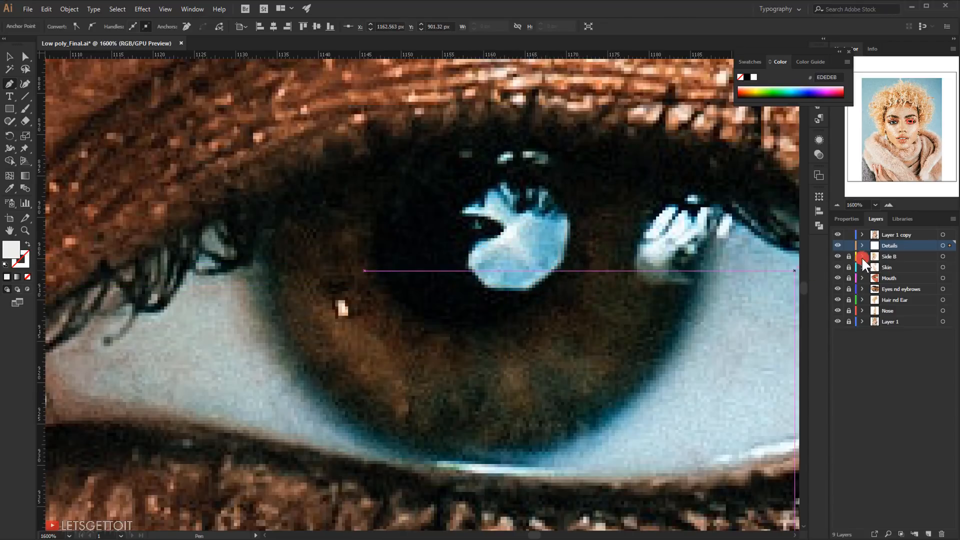
Step: Hide the Layer 1 copy, move the new highlight onto the low poly pupil of the eye on the image's right and deselect it
left_click(837, 234)
scroll(484, 264, "down", 3)
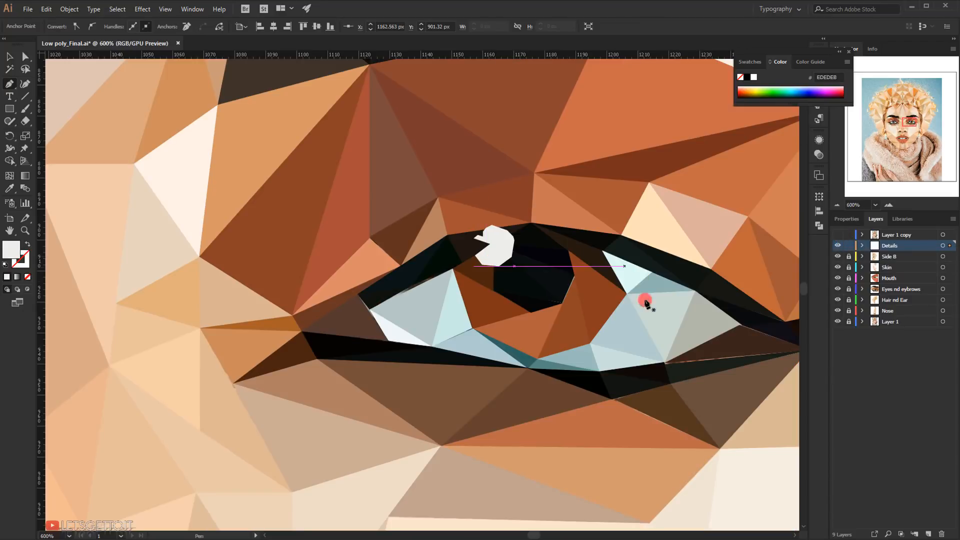
mouse_move(439, 260)
left_mouse_down()
mouse_move(375, 274)
mouse_move(275, 262)
left_mouse_up()
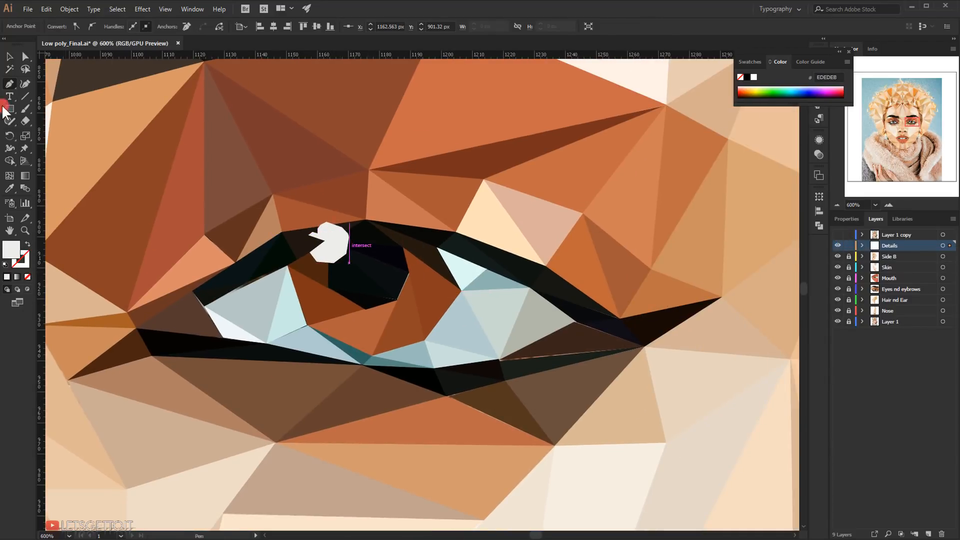
left_click(14, 53)
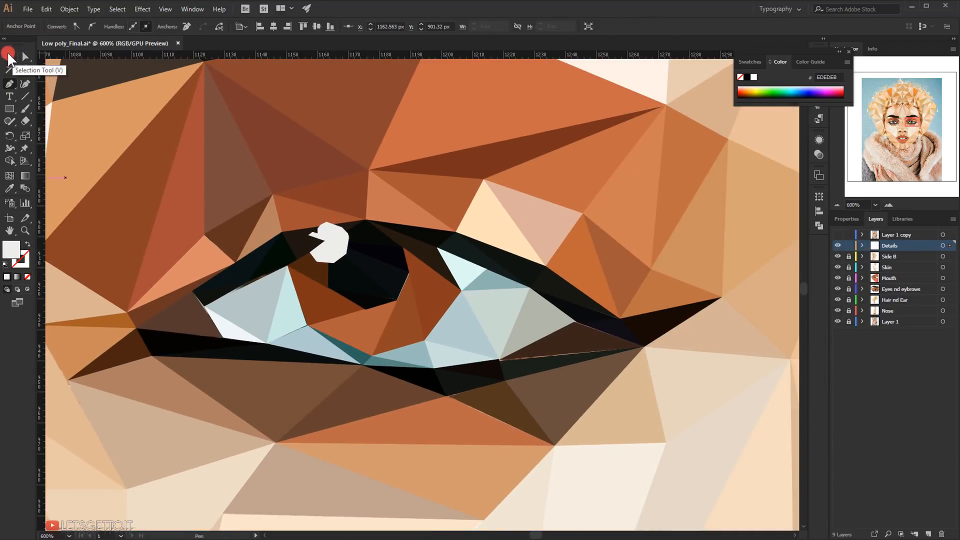
left_click(8, 54)
scroll(330, 258, "up", 3)
left_click_drag(338, 234, 408, 253)
scroll(502, 331, "down", 6)
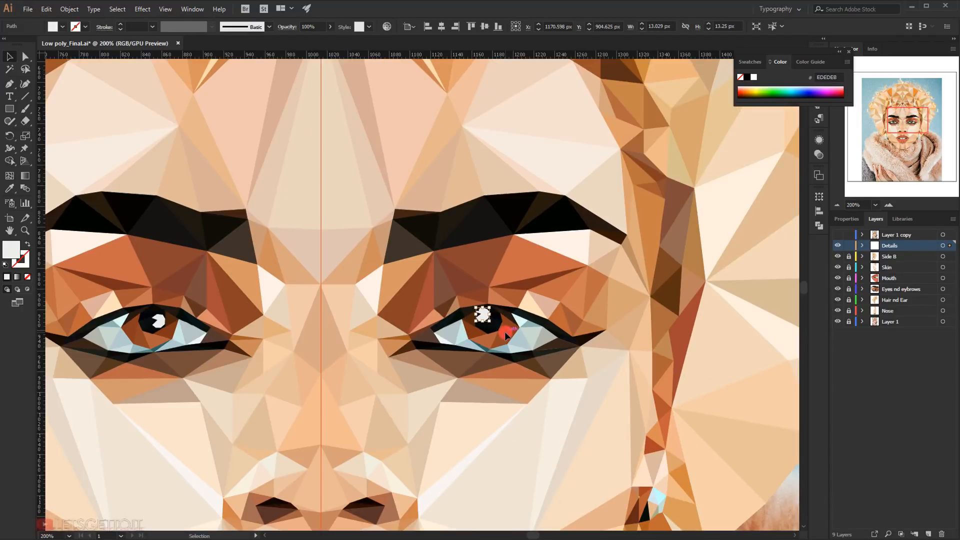
left_click(916, 400)
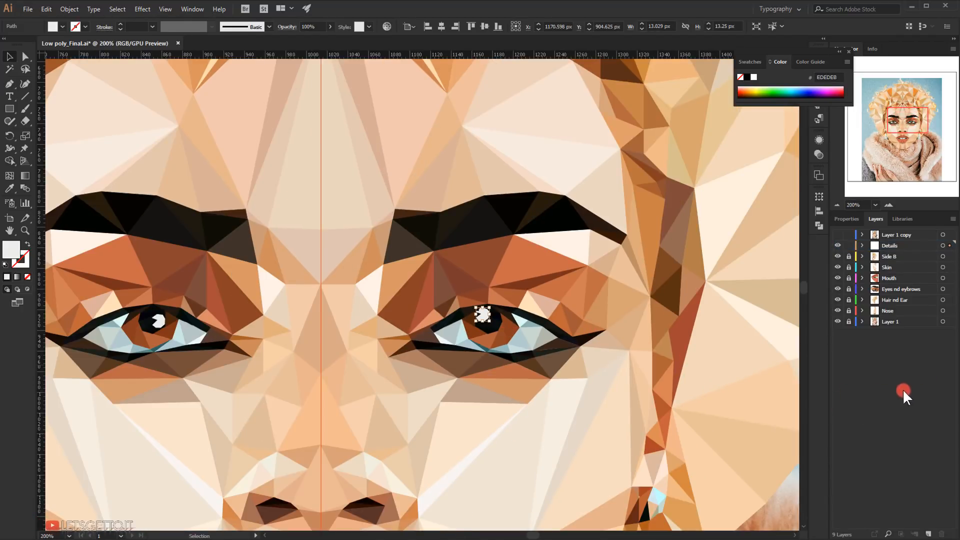
left_click(739, 377)
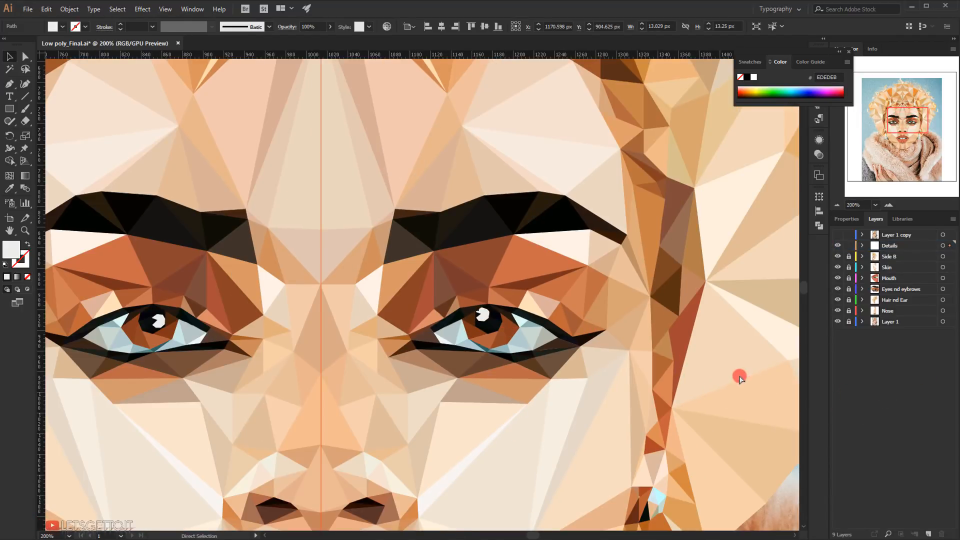
Step: Shift the highlight slightly further into the pupil of the eye on the image's right, to about X 1174 px, Y 907 px, and deselect it
left_click(838, 235)
left_click(838, 235)
scroll(481, 360, "down", 4)
scroll(493, 373, "up", 7)
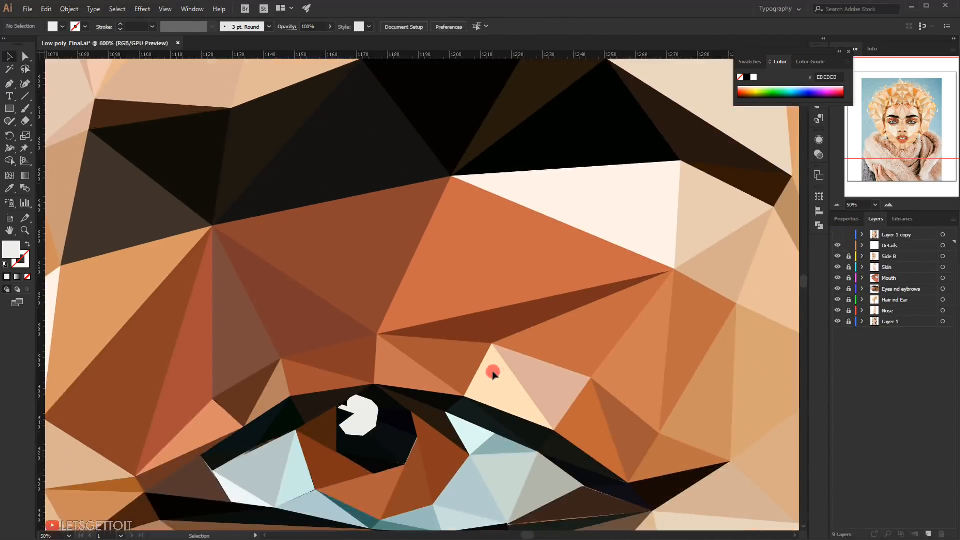
scroll(492, 373, "up", 3)
left_click_drag(364, 234, 387, 253)
scroll(428, 284, "down", 3)
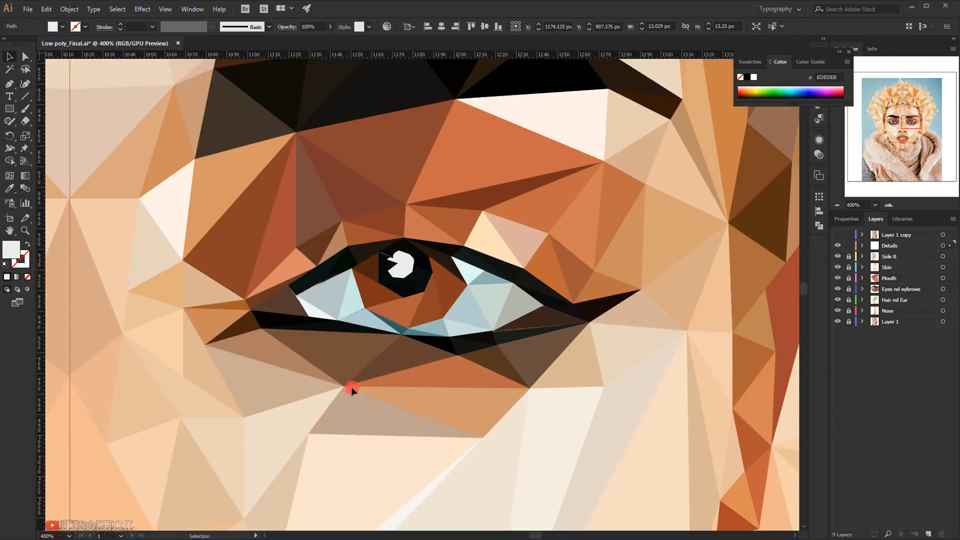
key("ctrl+1")
left_click(606, 398)
left_click_drag(429, 417, 558, 261)
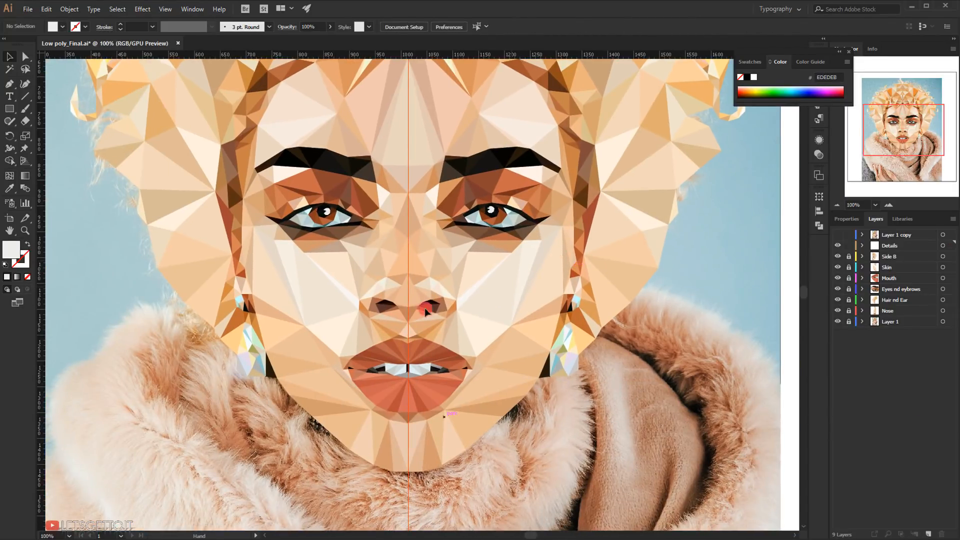
scroll(427, 294, "down", 1)
scroll(465, 294, "up", 2)
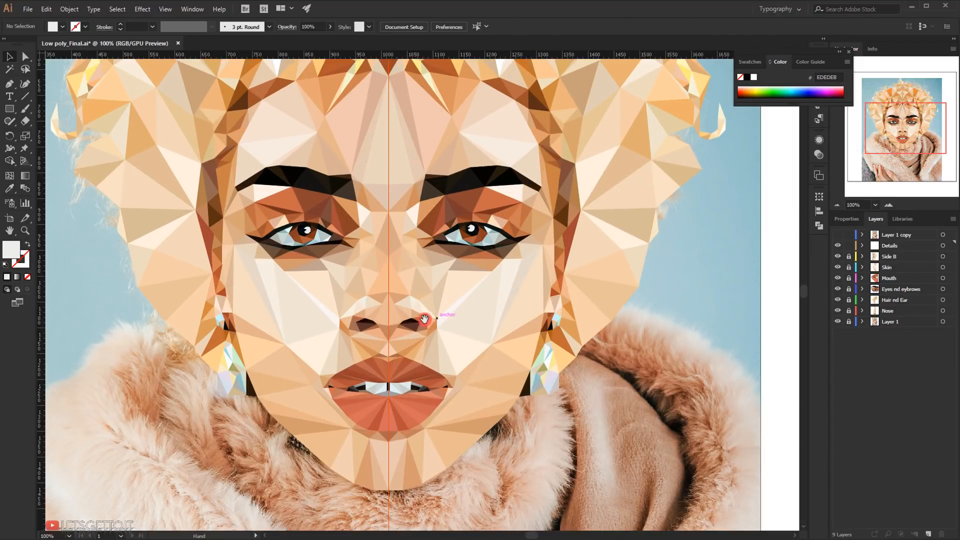
left_click_drag(353, 239, 365, 210)
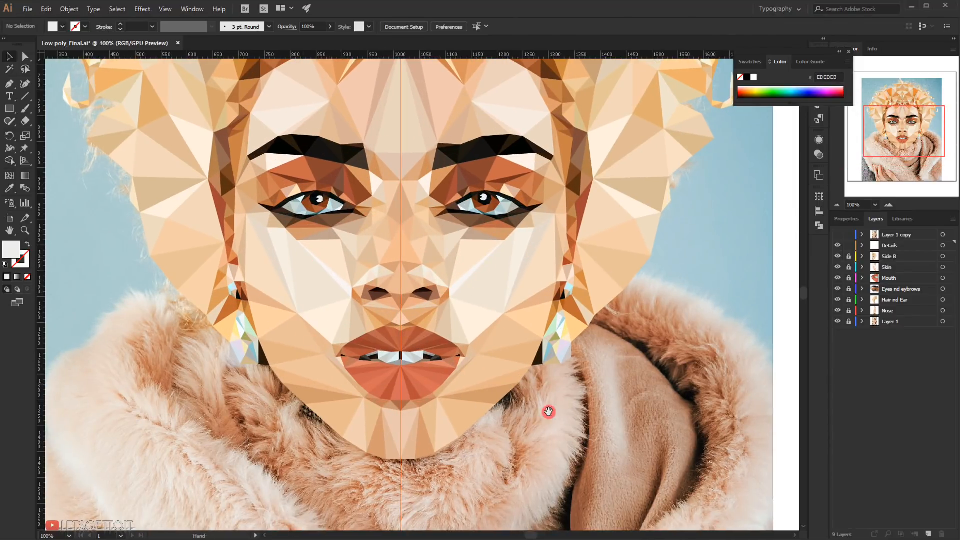
Step: Show the Layer 1 copy photo and trace the large gloss reflection in the middle of the lower lip with the Pen tool
left_click_drag(549, 411, 542, 383)
scroll(368, 368, "up", 3)
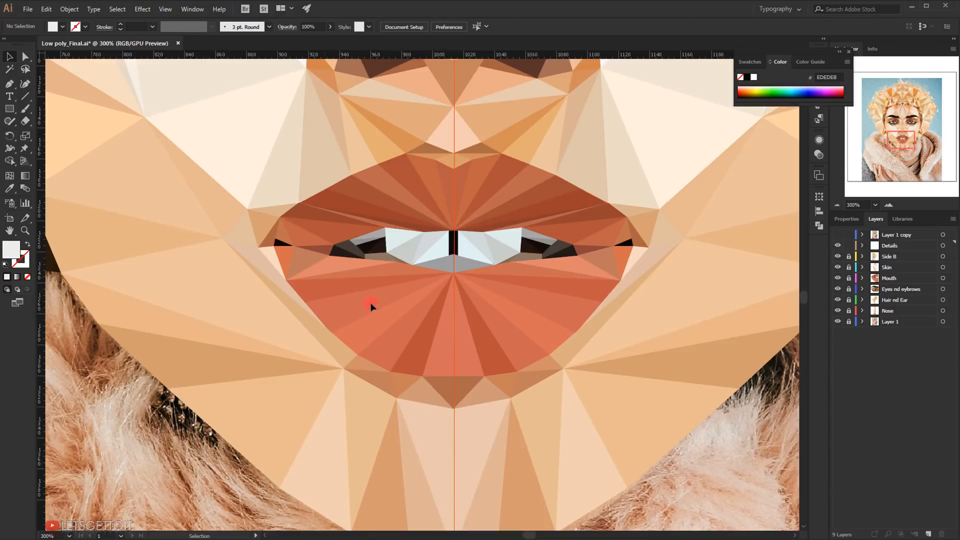
left_click(838, 244)
left_click(837, 234)
scroll(437, 348, "up", 4)
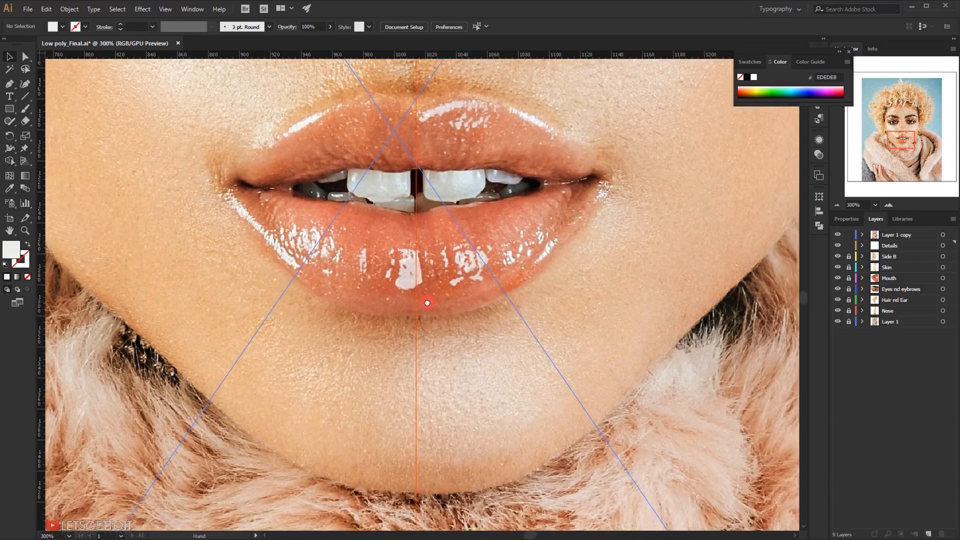
scroll(153, 223, "down", 2)
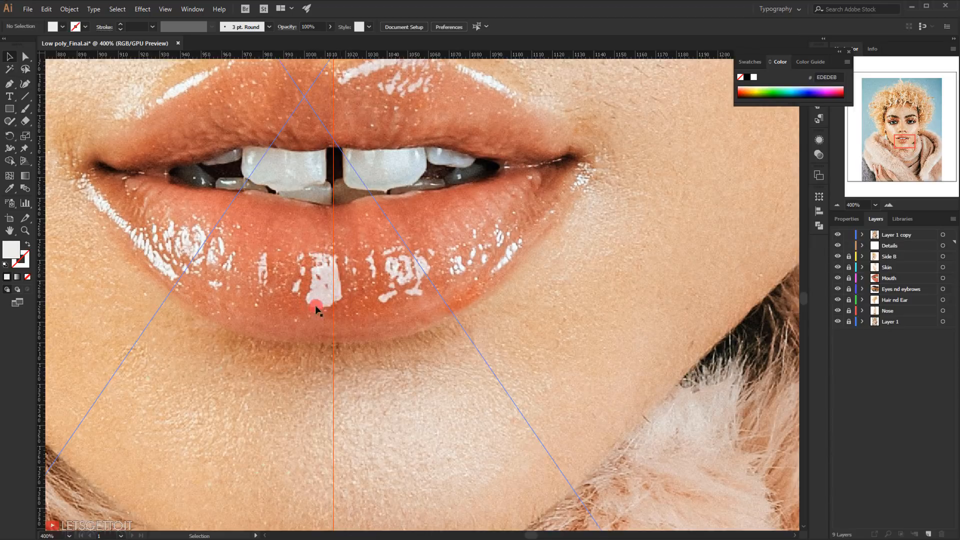
left_click(8, 85)
scroll(220, 260, "up", 3)
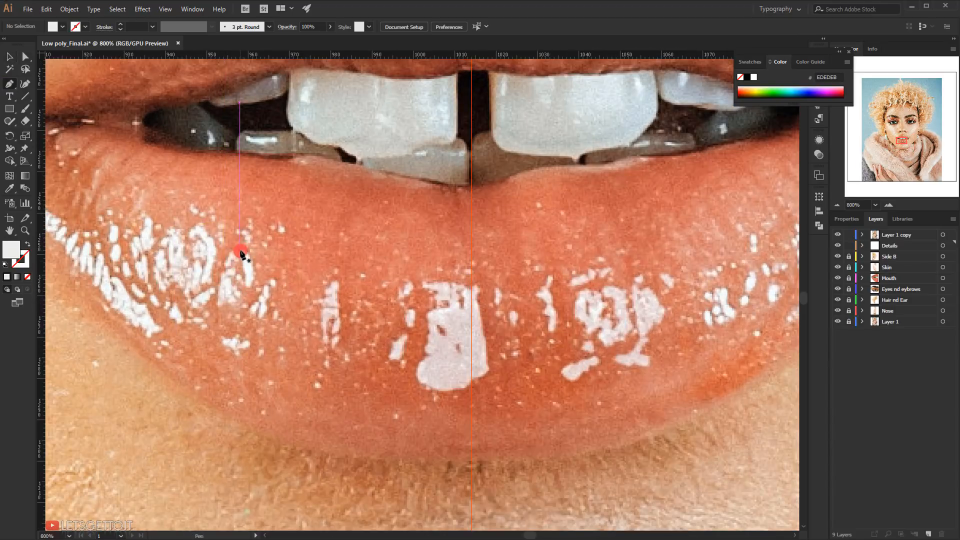
left_click_drag(250, 283, 240, 253)
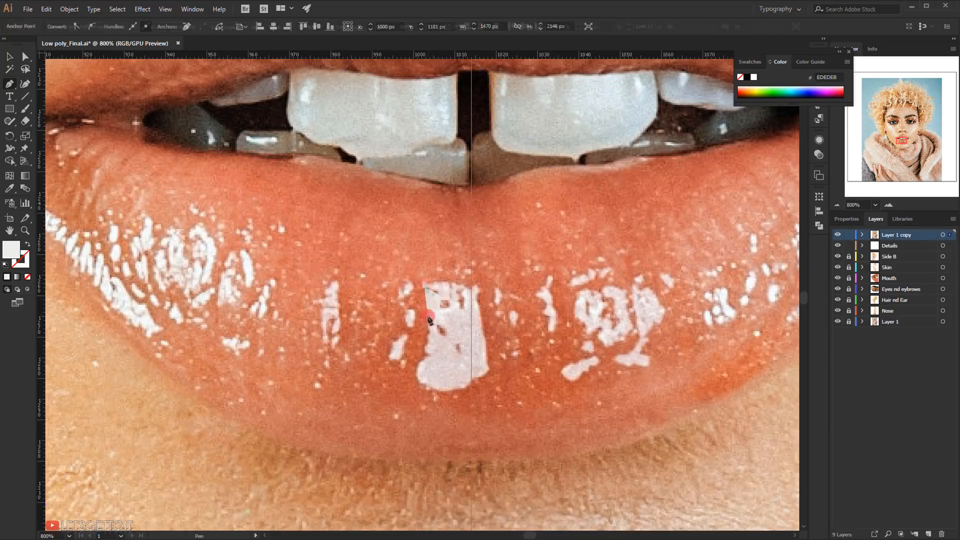
left_click_drag(483, 325, 484, 327)
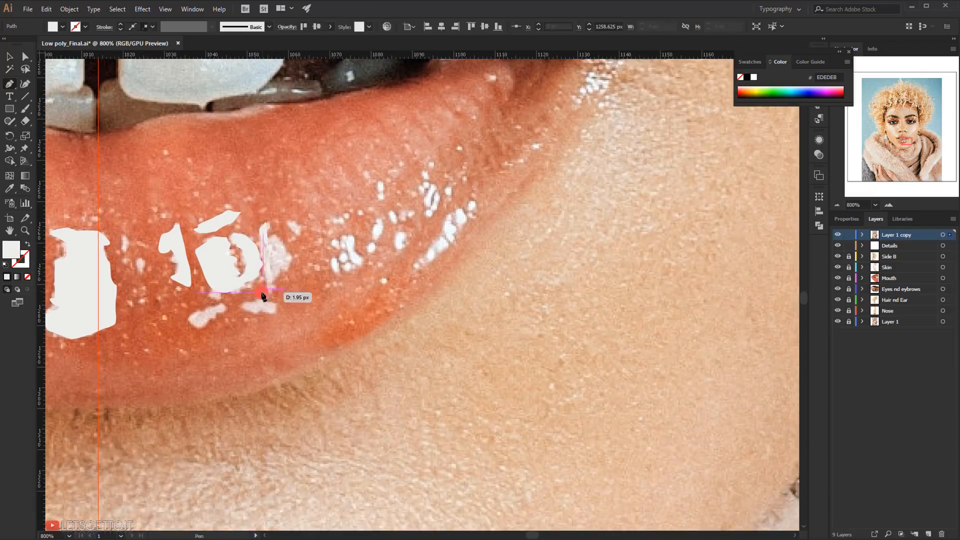
Step: Trace the smaller gloss reflections on the lower lip's half on the image's right as closed Pen tool shapes
left_click_drag(267, 228, 267, 229)
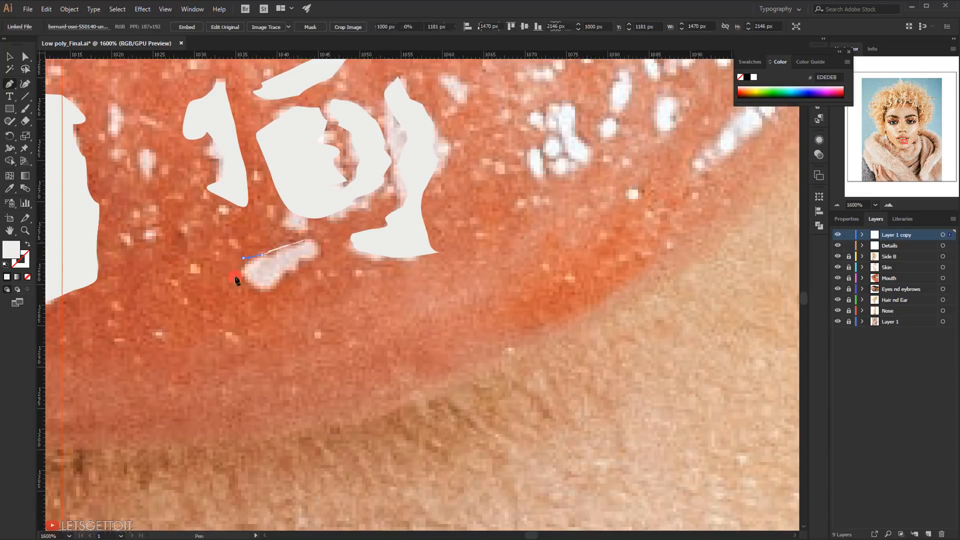
left_click(317, 244)
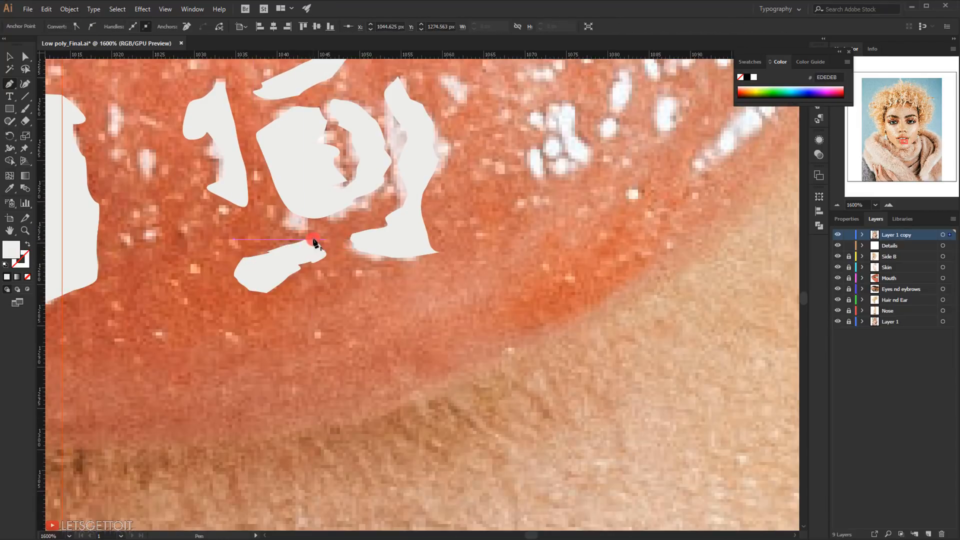
left_click_drag(395, 274, 397, 274)
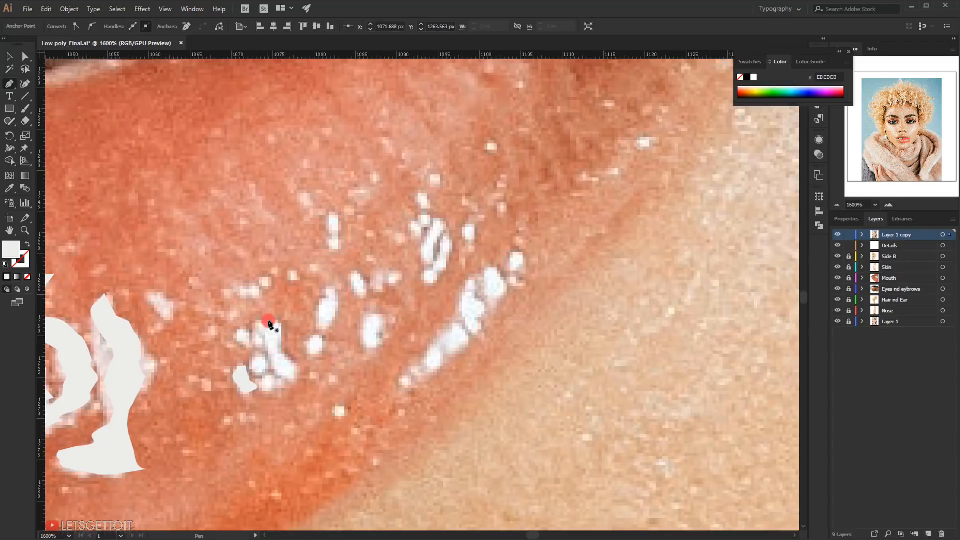
left_click(268, 324)
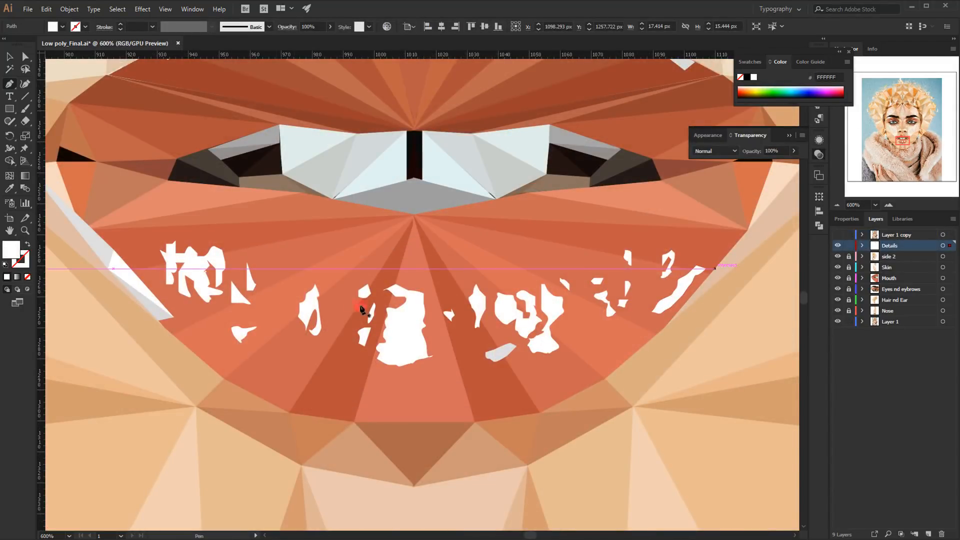
Step: Compare the traced lower lip highlights with the Layer 1 copy photo by toggling its visibility, leaving the photo hidden
left_click(837, 235)
left_click(837, 235)
left_click(837, 234)
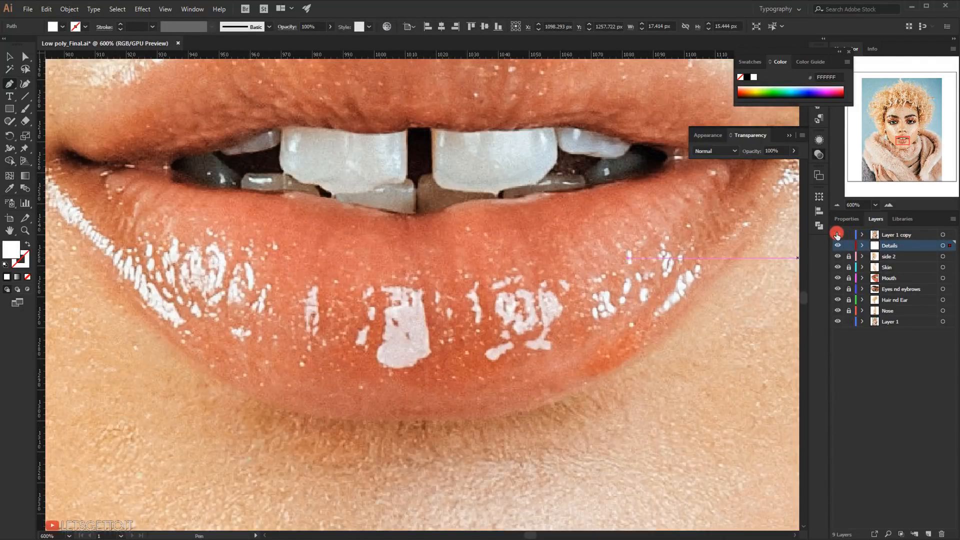
left_click(837, 234)
left_click(838, 235)
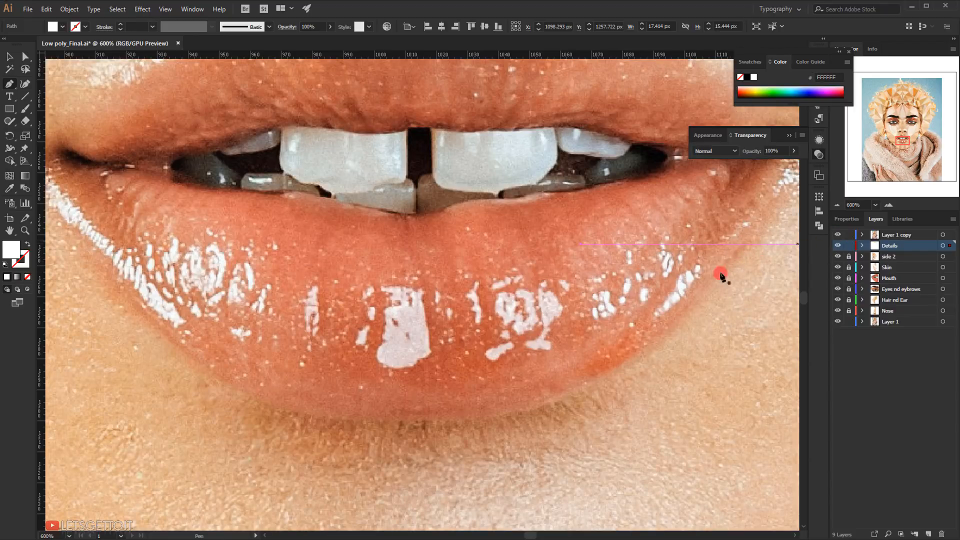
left_click(839, 235)
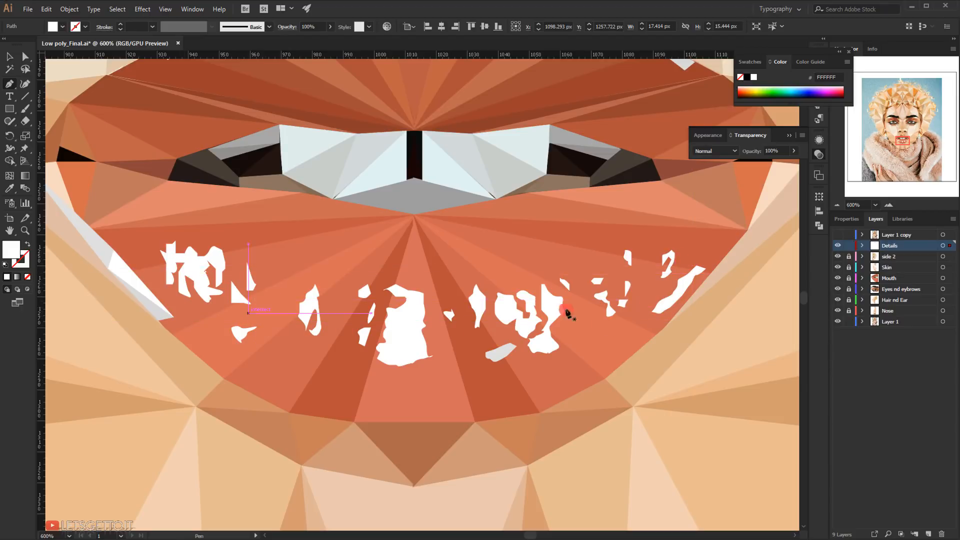
Step: Select the white highlight shapes across the lower lip, reduce their opacity to 49% and deselect them
left_click(13, 57)
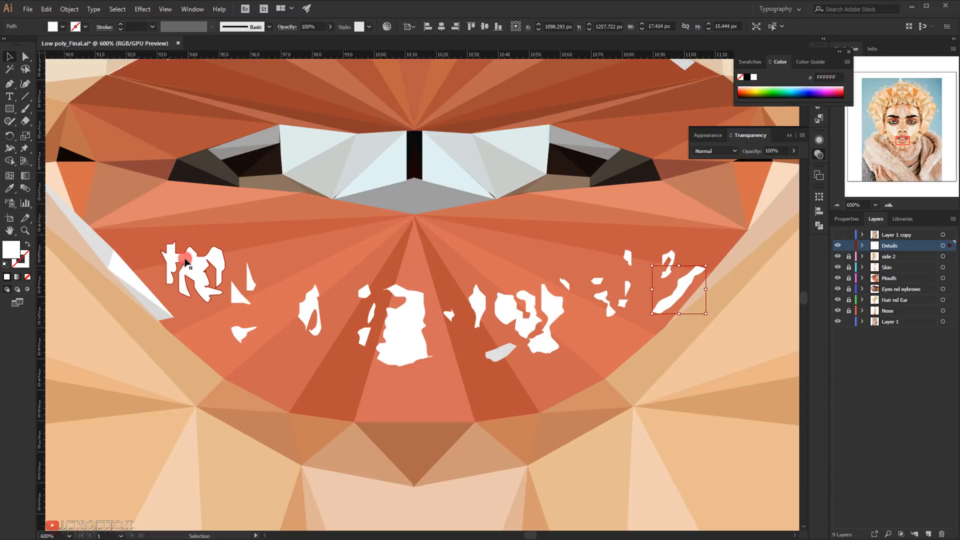
left_click(670, 308)
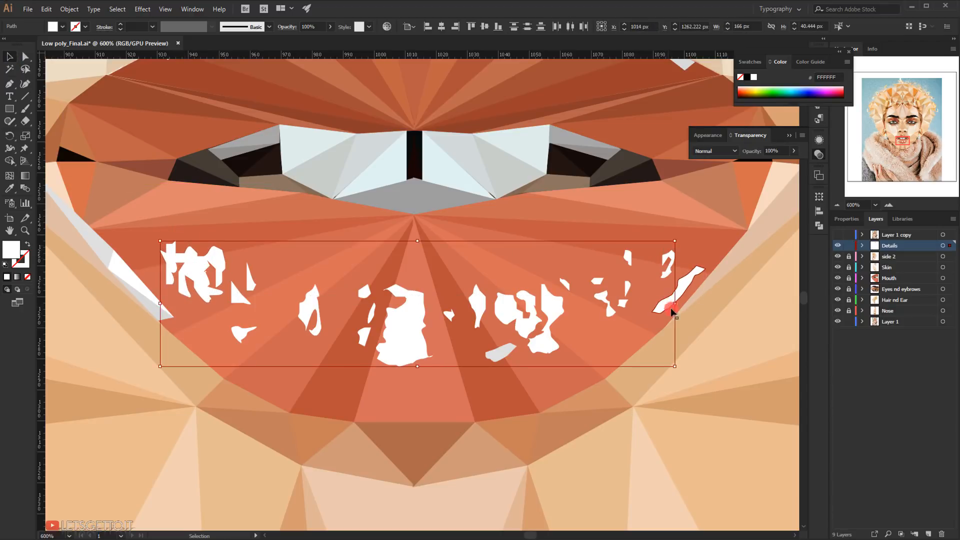
left_click(692, 276, "shift")
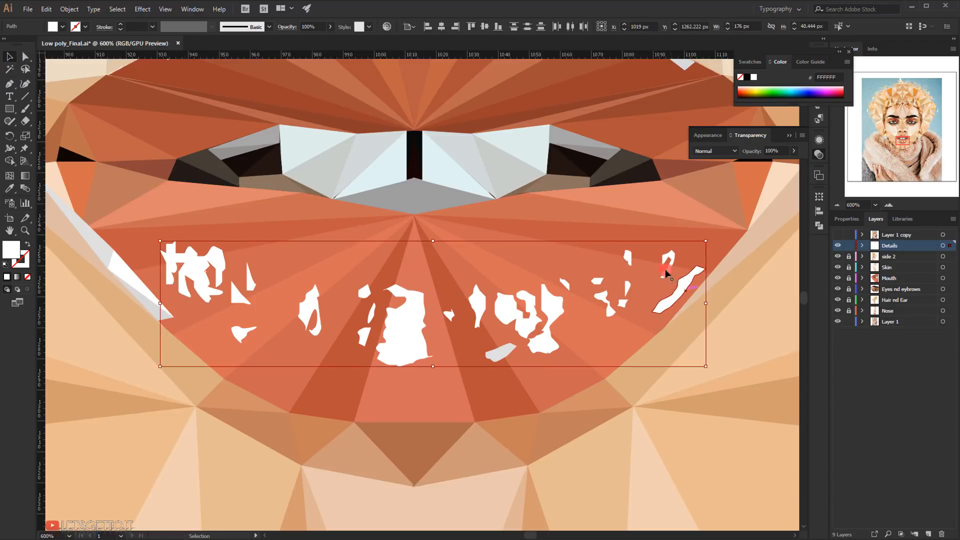
left_click(794, 151)
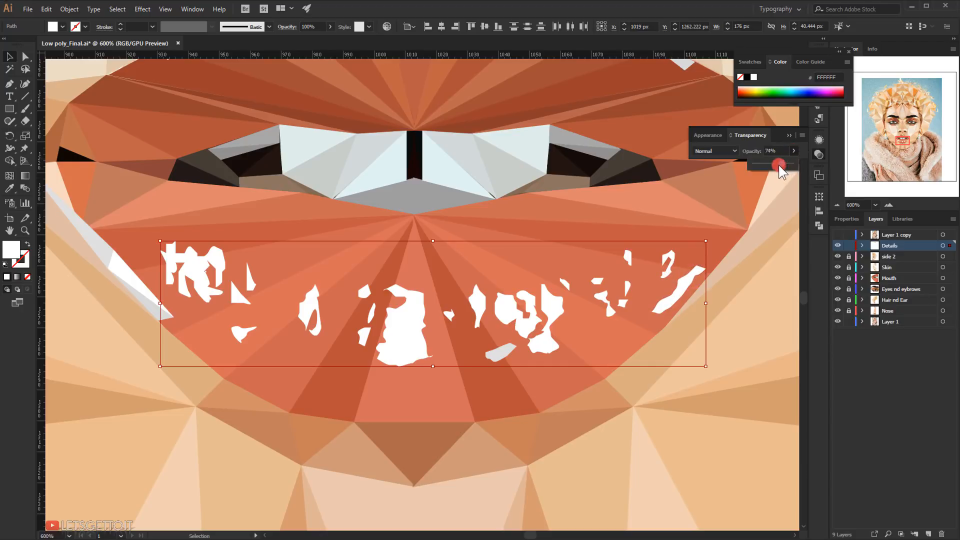
left_click_drag(771, 166, 771, 166)
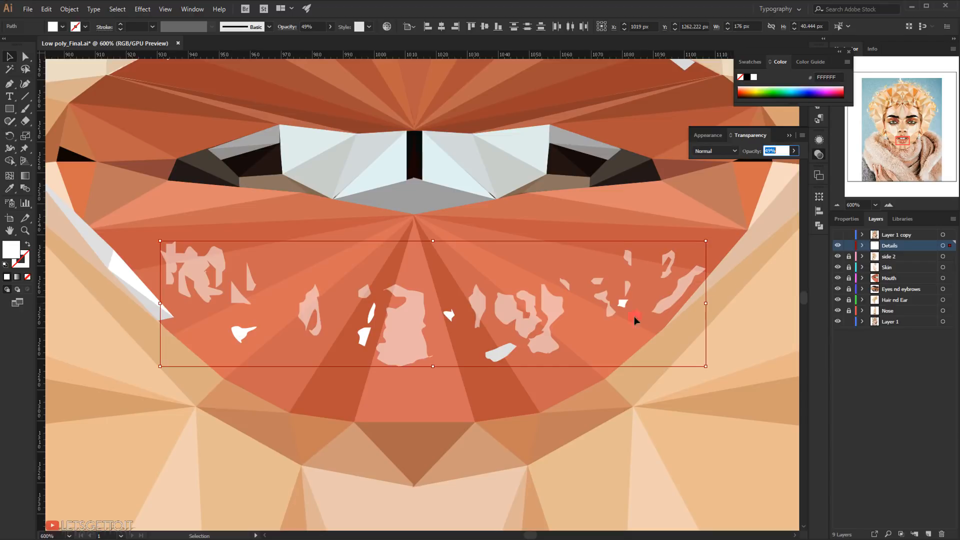
key("ctrl+minus")
left_click(410, 288)
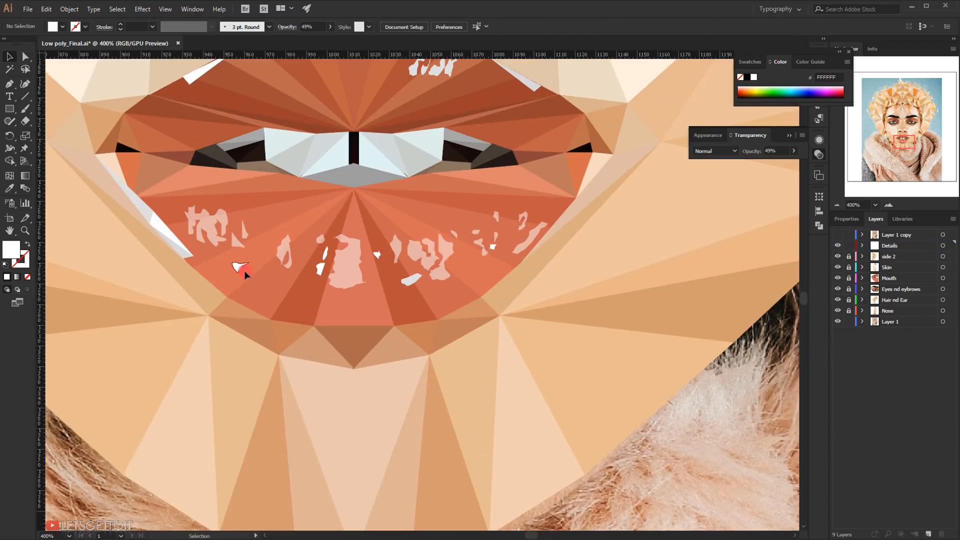
Step: Examine the lip highlights on the whole portrait and compare the eye on the image's left with the Layer 1 copy photo
key("ctrl+minus")
key("ctrl+minus")
key("ctrl+minus")
key("ctrl+minus")
key("ctrl+minus")
key("ctrl+minus")
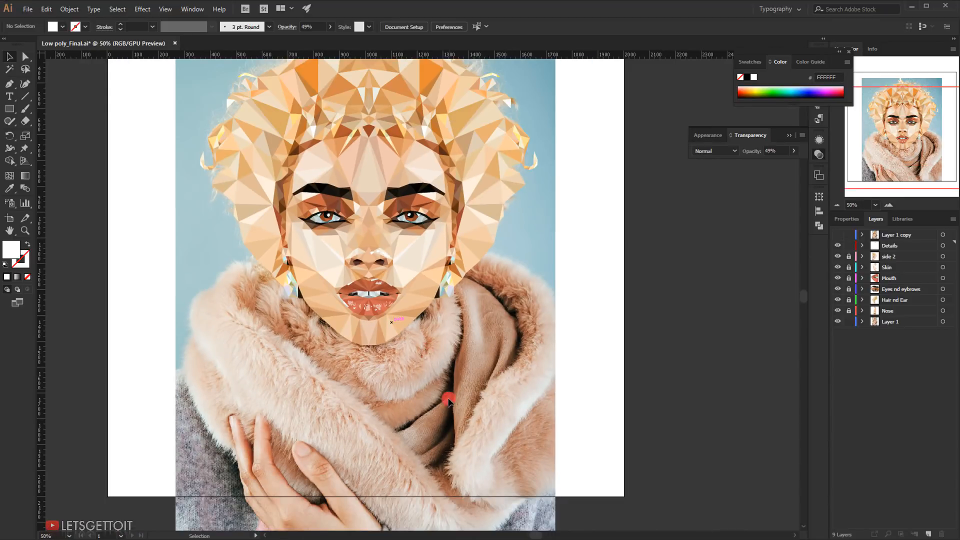
scroll(345, 343, "down", 1)
scroll(358, 336, "up", 2)
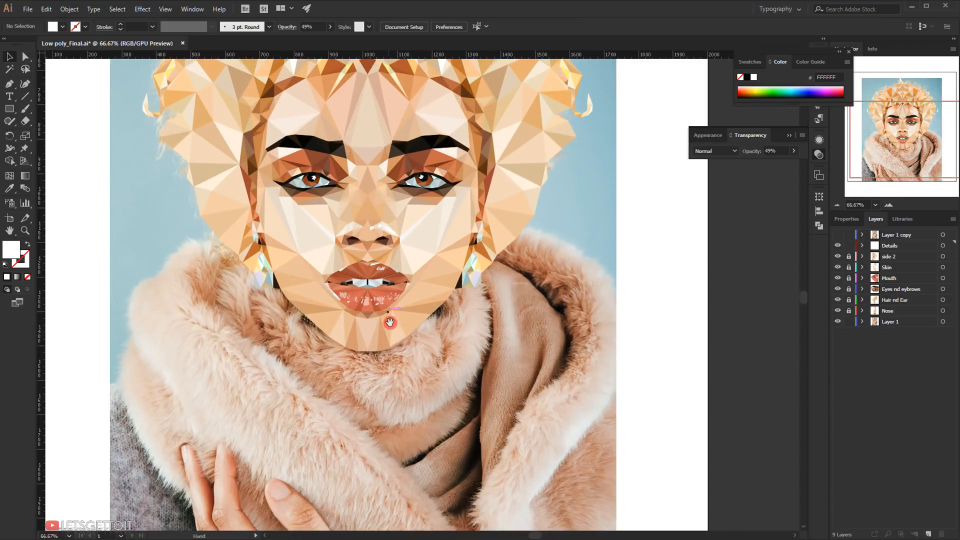
left_click_drag(360, 313, 372, 359)
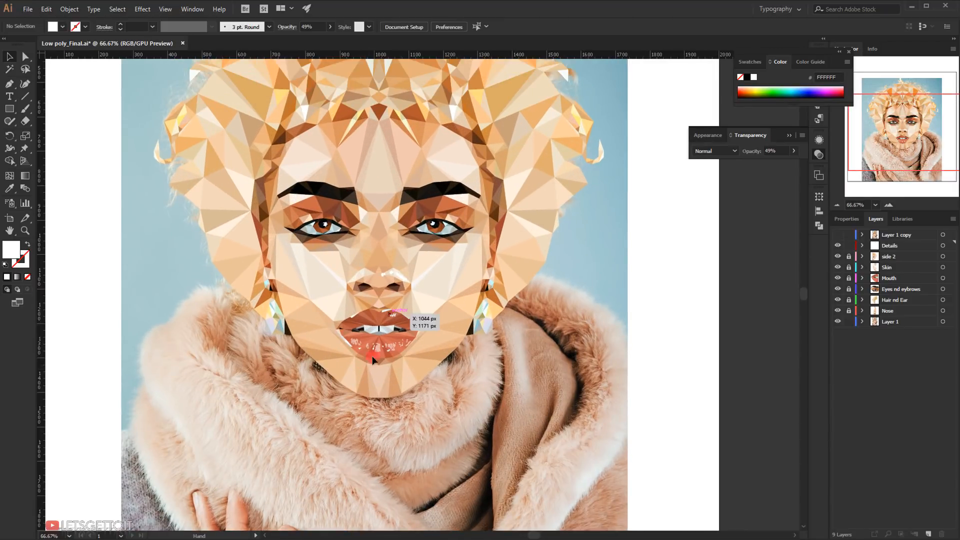
left_click(839, 233)
scroll(406, 307, "up", 4)
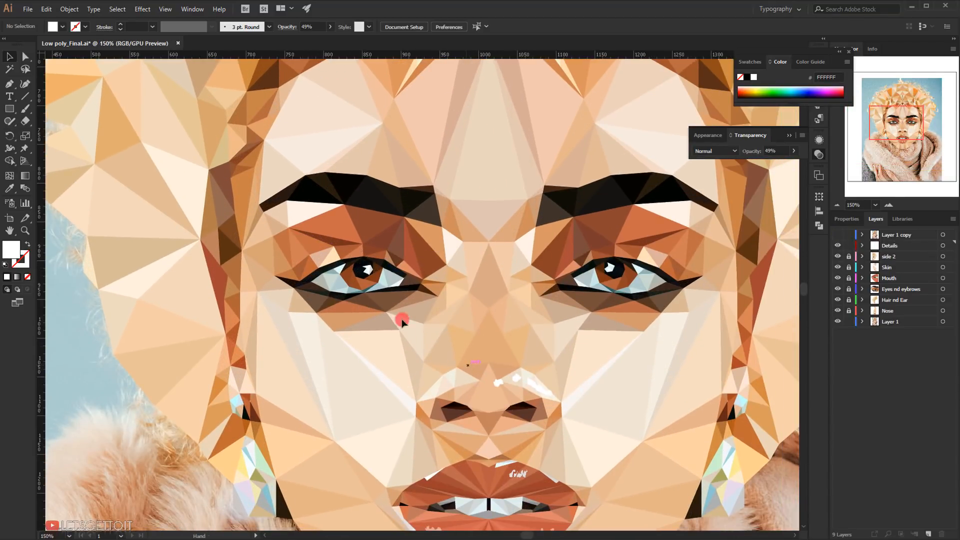
scroll(402, 321, "up", 2)
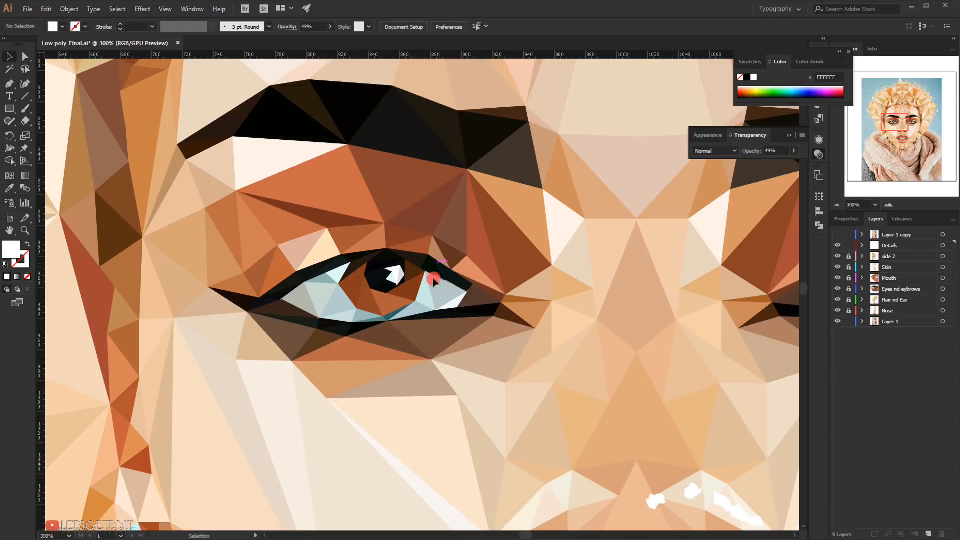
left_click(838, 234)
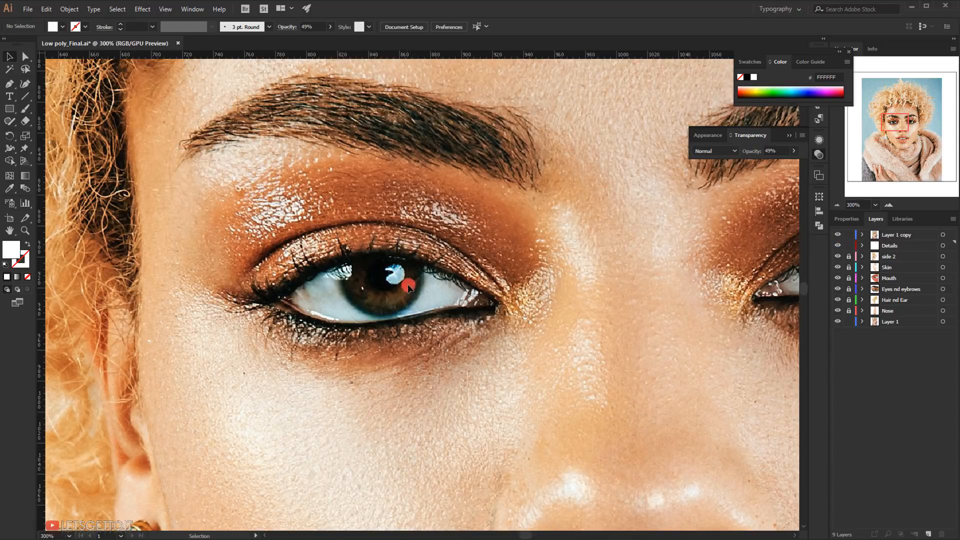
left_click(838, 235)
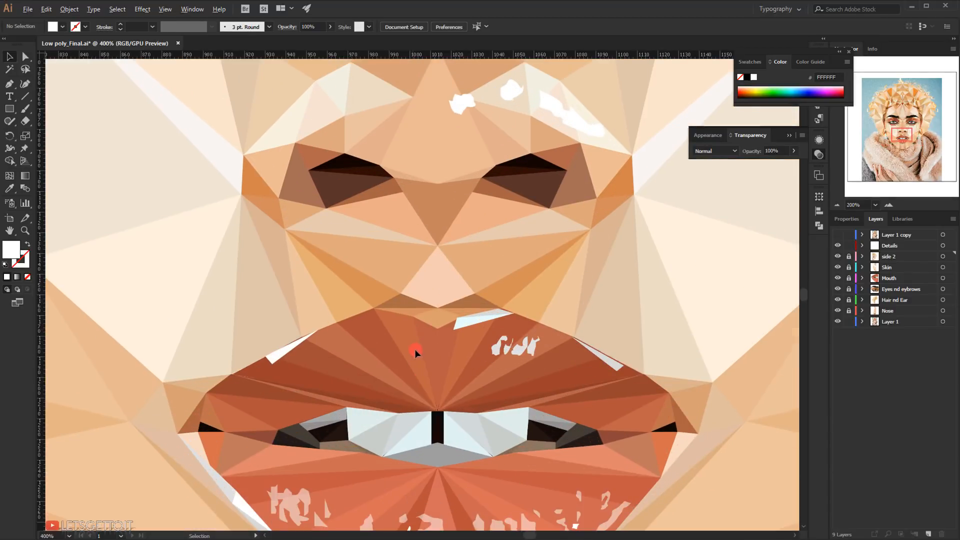
Step: Inspect the seams between the triangles below the nose and along the center line, and review the whole portrait
left_click_drag(489, 383, 399, 450)
scroll(324, 353, "up", 2)
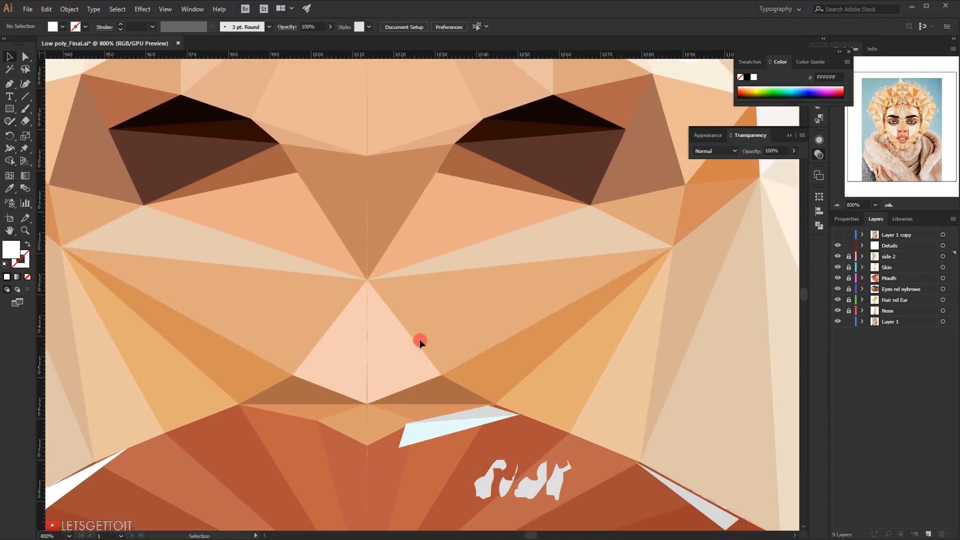
left_click_drag(327, 244, 307, 299)
scroll(350, 212, "up", 2)
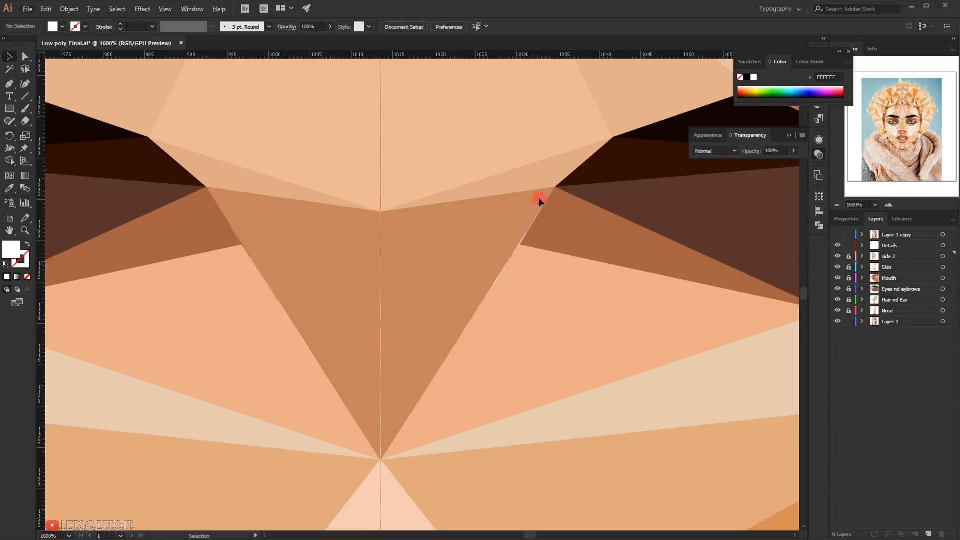
scroll(520, 335, "down", 10)
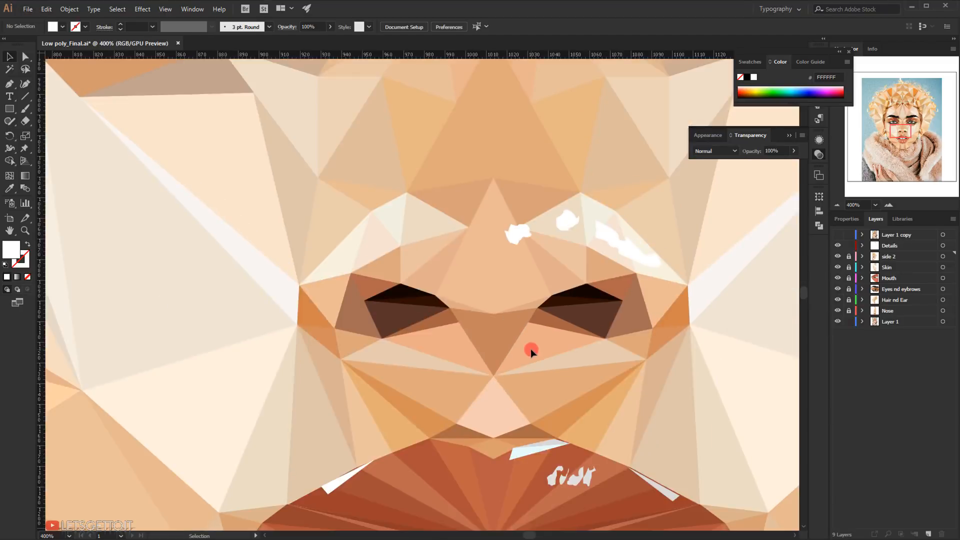
scroll(379, 358, "down", 1)
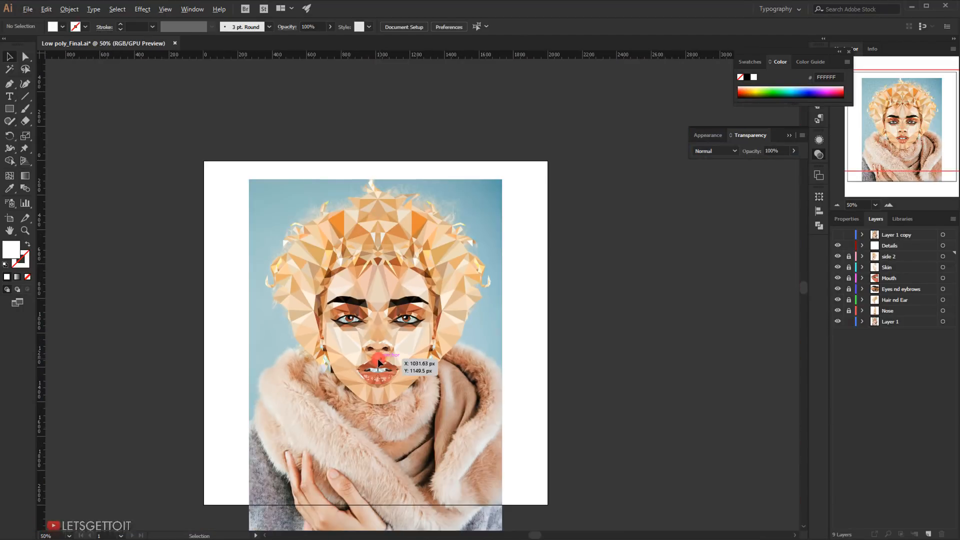
scroll(445, 362, "up", 1)
left_click(855, 245)
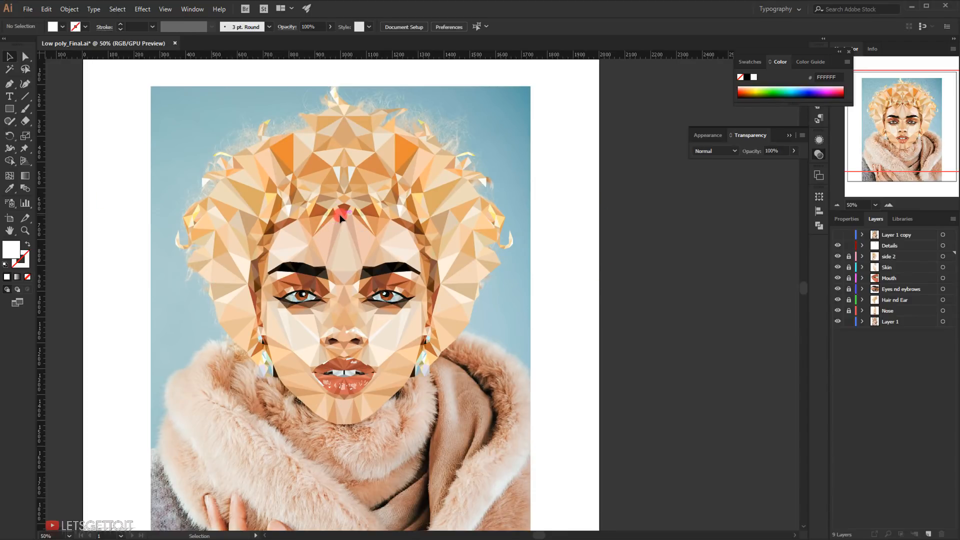
scroll(350, 199, "up", 1)
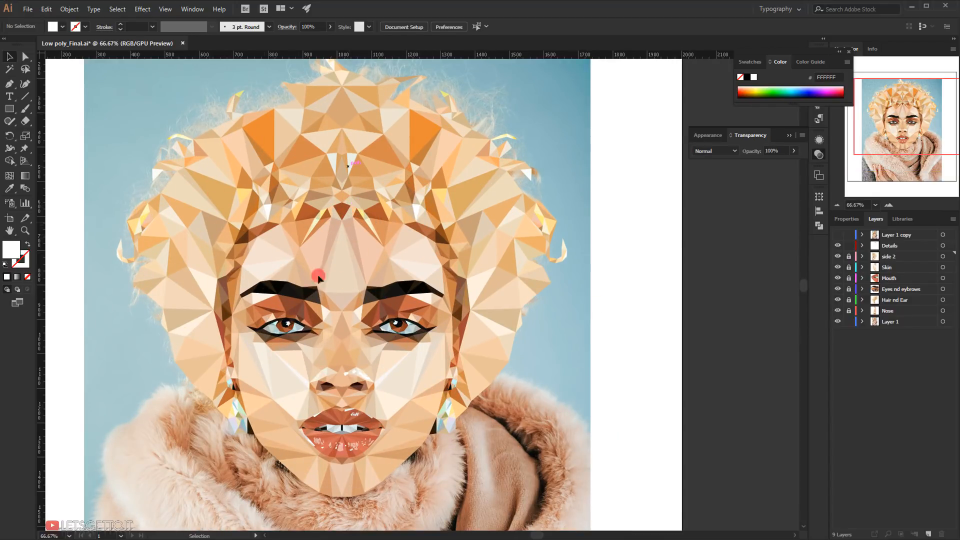
Step: Create a new layer directly above Details and name it Bottom Color
left_click(895, 246)
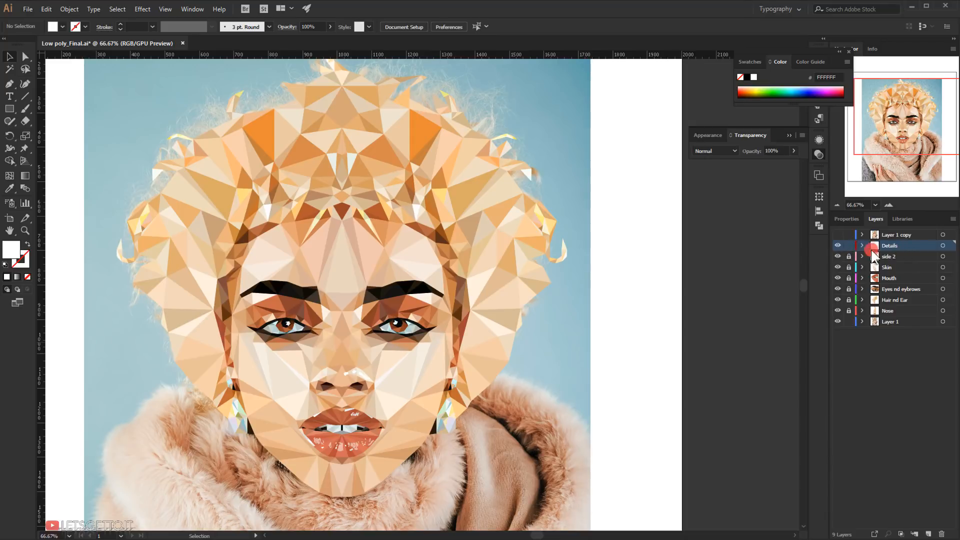
left_click(928, 534)
left_click(895, 239)
double_click(893, 245)
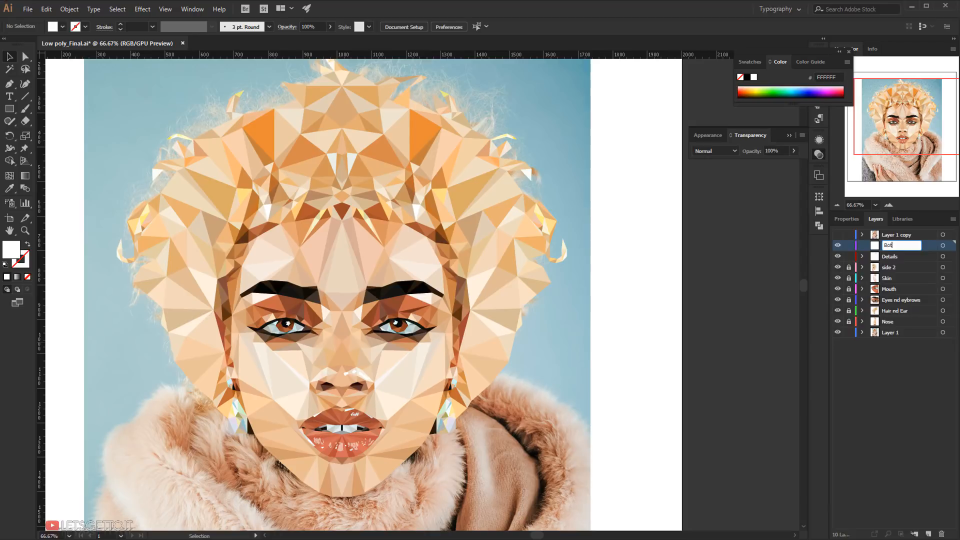
type("Bottom Color")
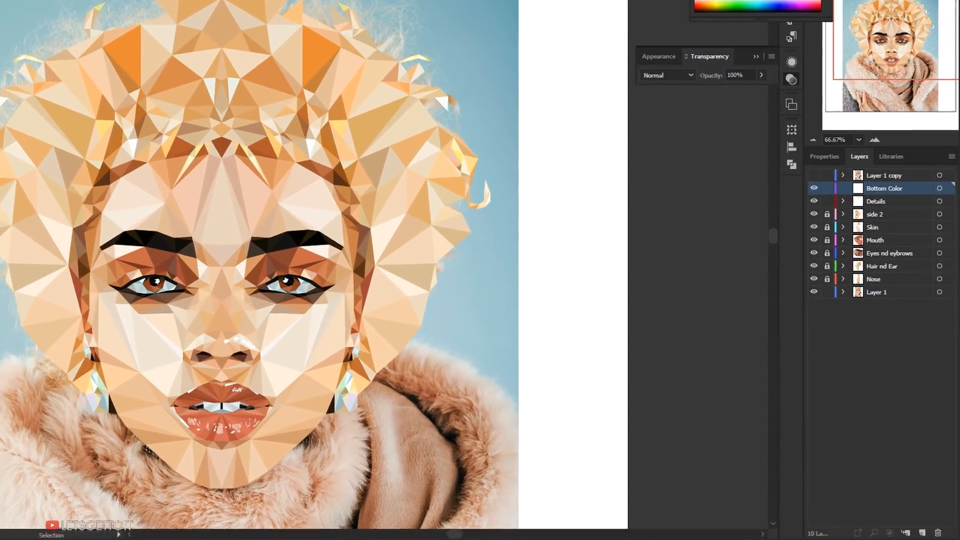
Step: Select all the layers from Details down to Nose and unlock them
left_click(887, 256)
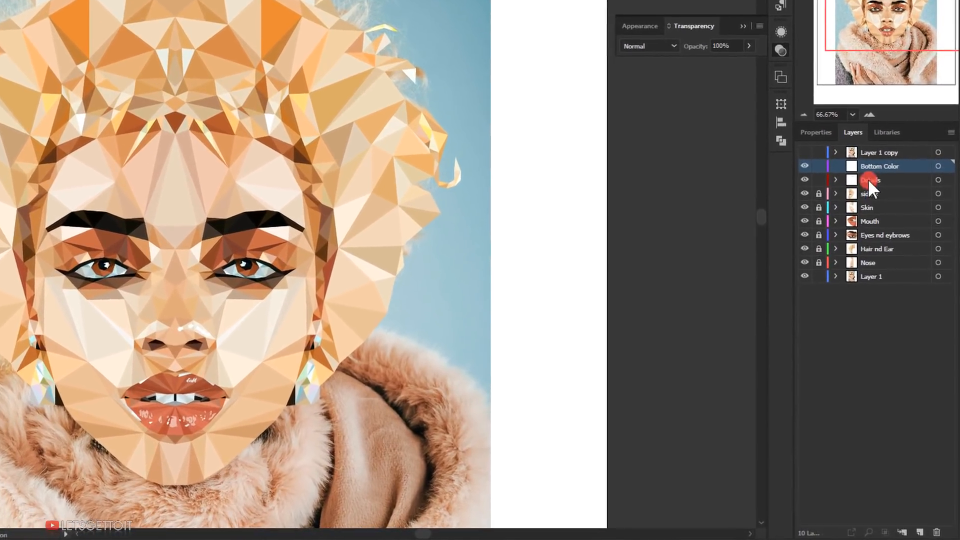
left_click(871, 253, "shift")
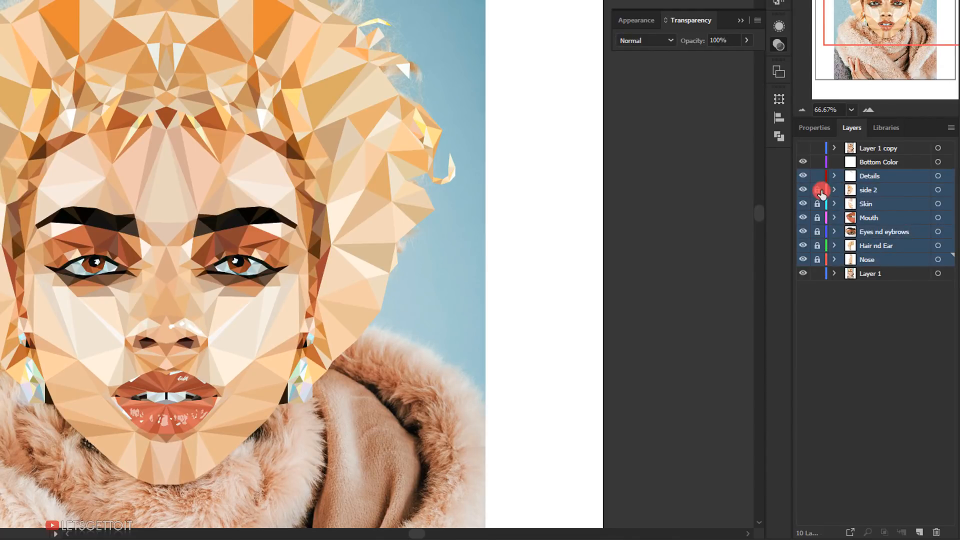
left_click_drag(817, 190, 864, 254)
Step: Duplicate the selected layers and place the copies inside the Bottom Color layer, then collapse it
left_click_drag(895, 174, 879, 162)
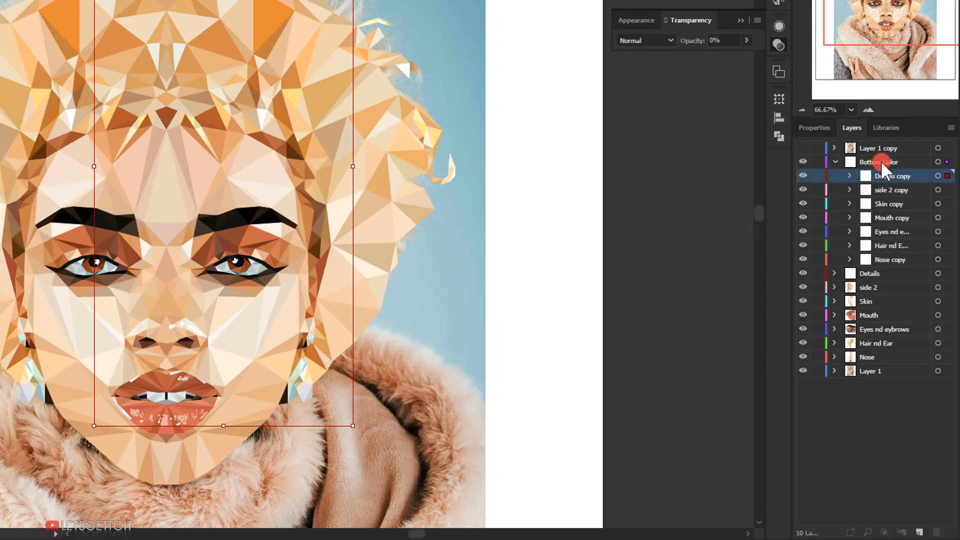
left_click(834, 162)
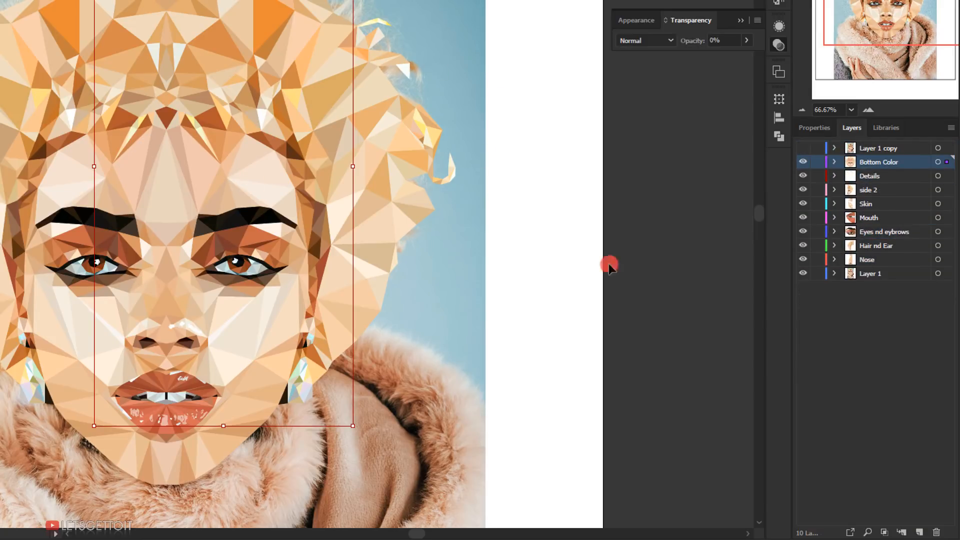
left_click(807, 161)
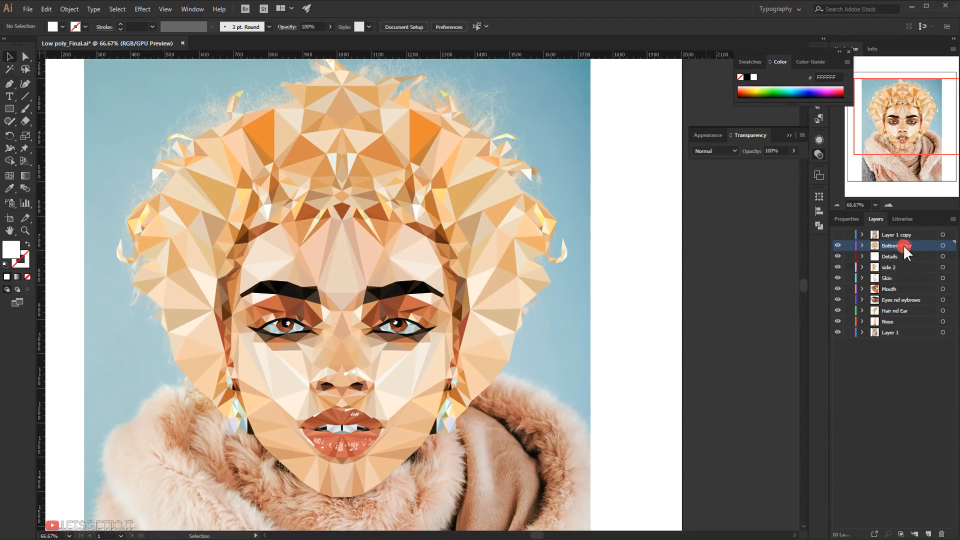
Step: Select all artwork on the Bottom Color layer and unite it into one silhouette with Pathfinder
left_click(943, 245)
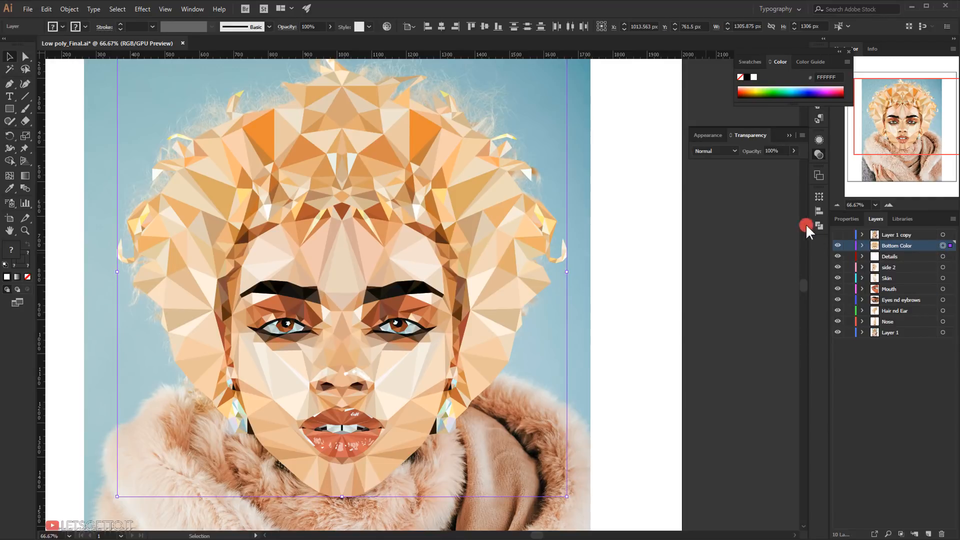
left_click(199, 12)
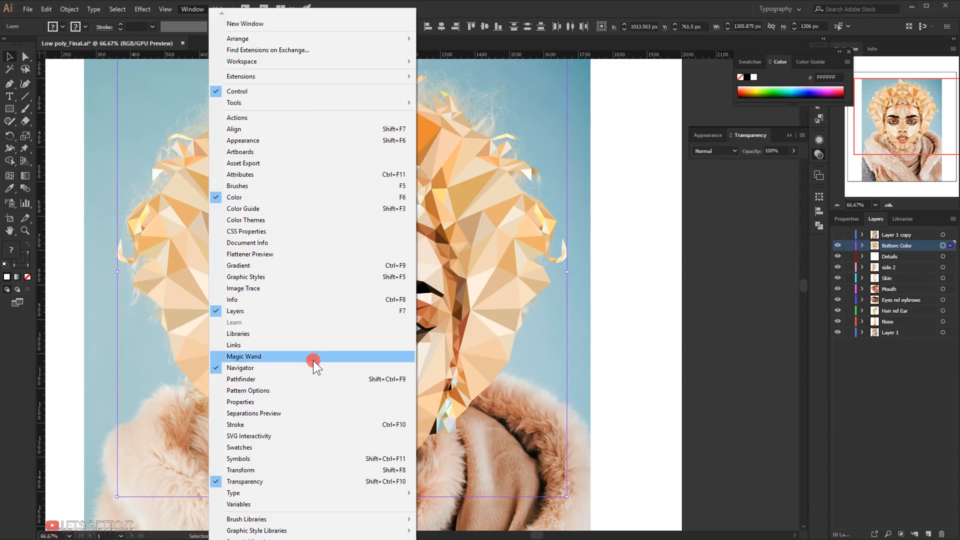
left_click(253, 380)
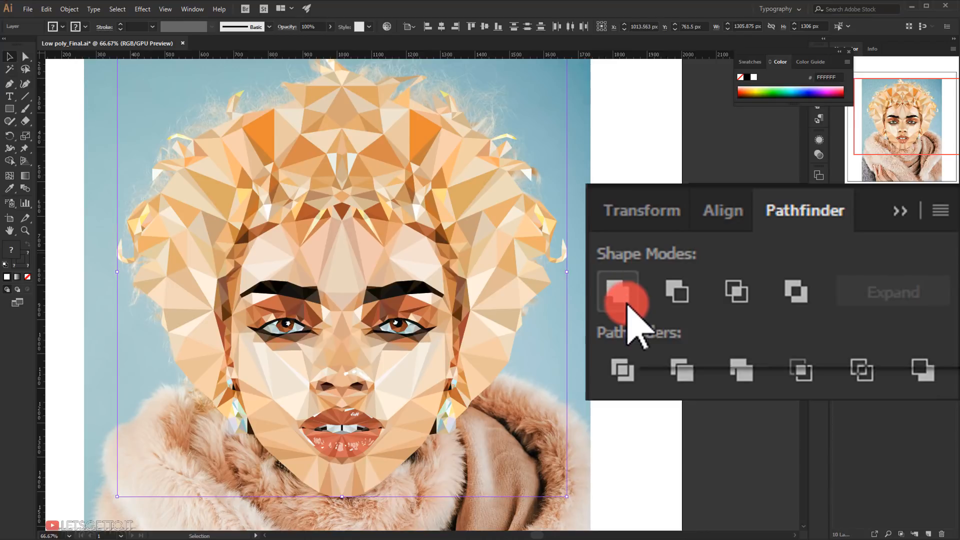
left_click(689, 230)
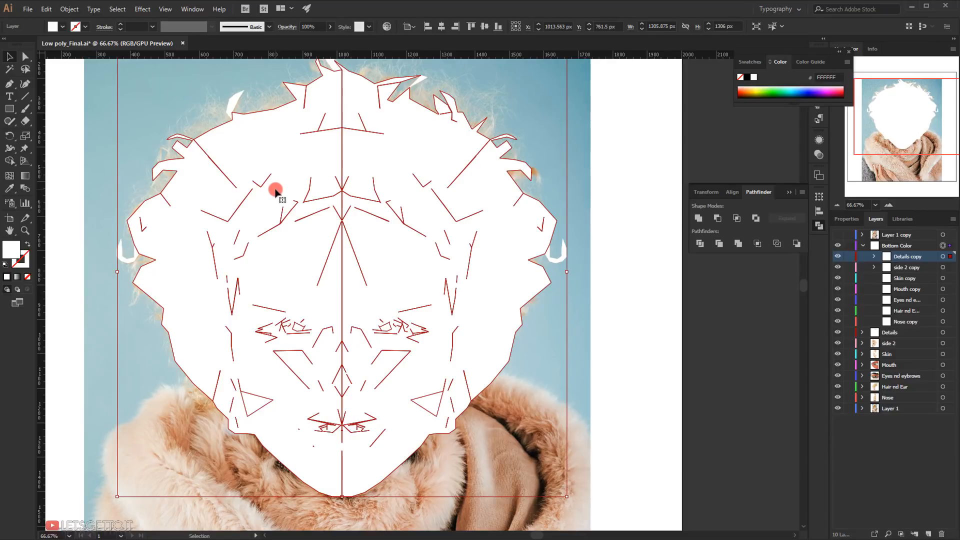
Step: Hide the selection edges and merge leftover pieces across both halves of the white face silhouette with Shape Builder
key("ctrl+h")
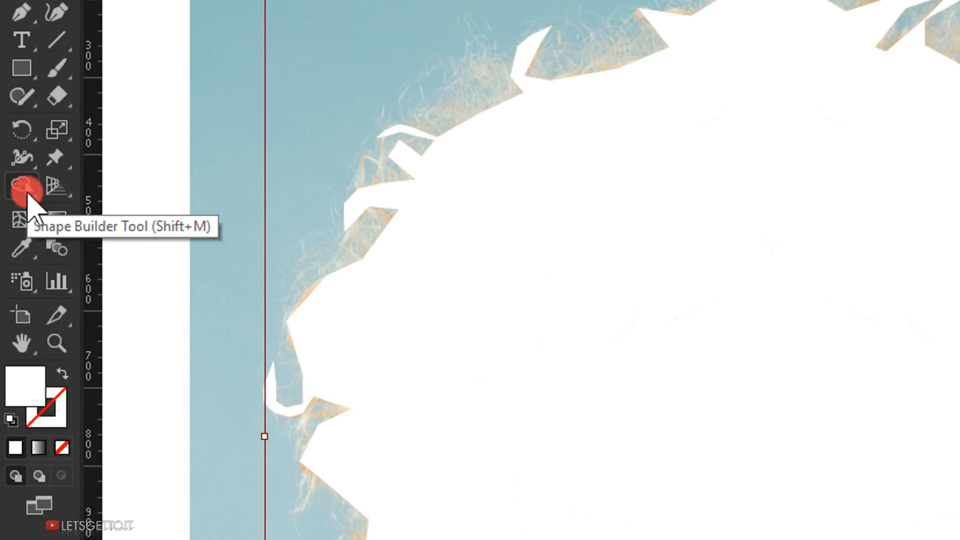
left_click(25, 190)
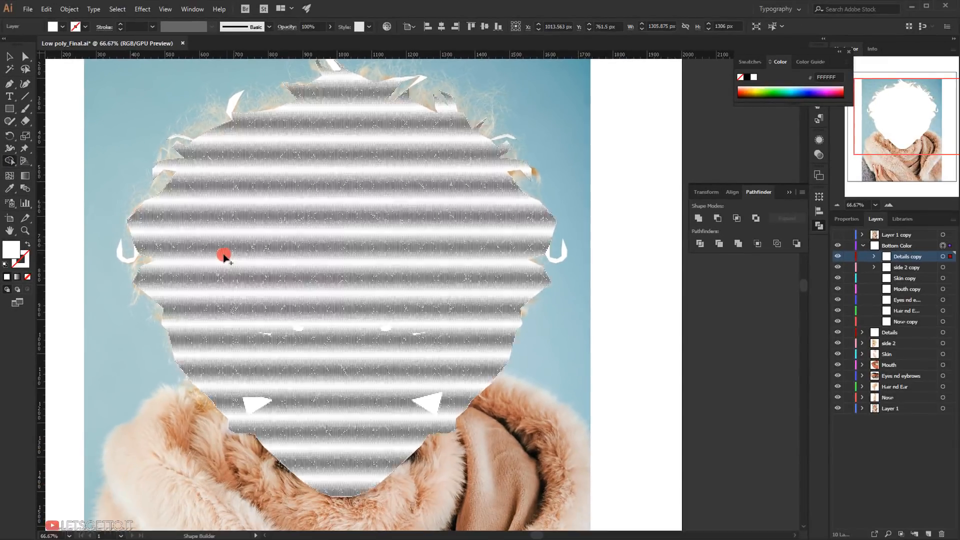
mouse_move(223, 255)
left_mouse_down()
mouse_move(321, 210)
mouse_move(316, 216)
left_mouse_up()
mouse_move(271, 240)
left_mouse_down()
mouse_move(255, 212)
mouse_move(232, 218)
mouse_move(246, 167)
mouse_move(280, 180)
mouse_move(212, 266)
mouse_move(238, 233)
mouse_move(317, 217)
mouse_move(257, 400)
mouse_move(231, 398)
mouse_move(328, 405)
mouse_move(300, 334)
mouse_move(289, 333)
left_mouse_up()
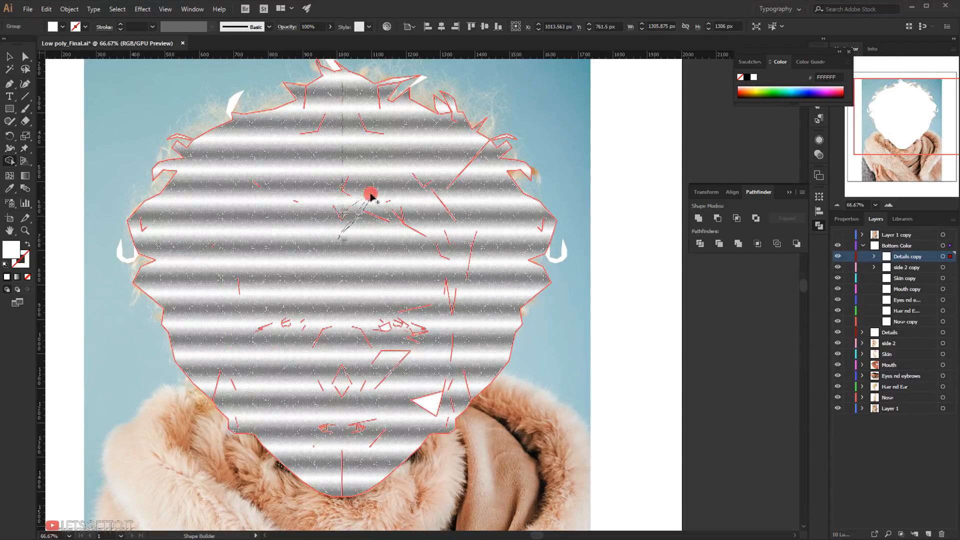
left_click_drag(371, 218, 425, 323)
Step: Reselect all Bottom Color artwork and merge the remaining inner fragments around the face's center and eyes
scroll(613, 436, "down", 1)
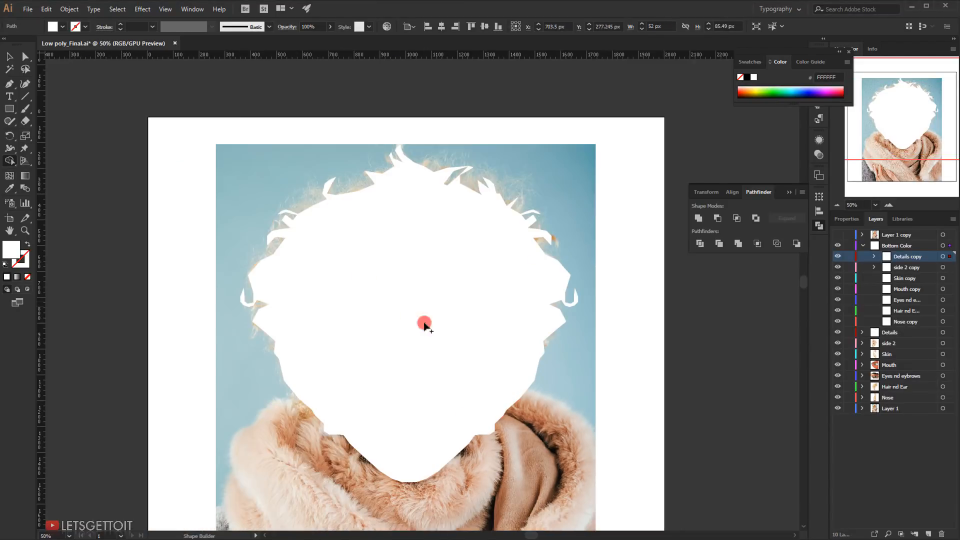
left_click(863, 245)
left_click(897, 246)
left_click(943, 246)
left_click(863, 246)
left_click_drag(442, 274, 456, 372)
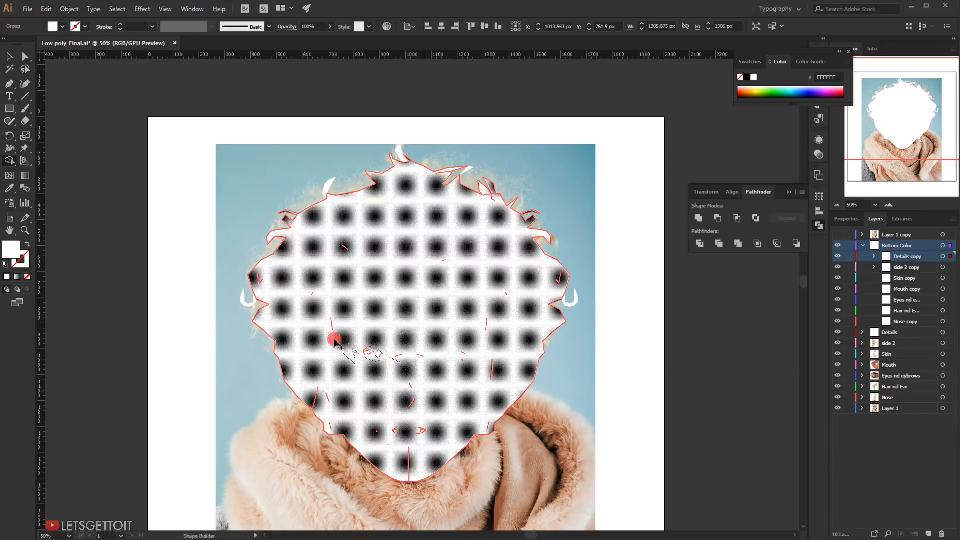
left_click_drag(374, 350, 379, 344)
Step: Merge the separate curl tips along the top of the hair into the Bottom Color silhouette
scroll(337, 195, "up", 8)
left_click_drag(278, 130, 272, 205)
scroll(272, 215, "down", 4)
left_click_drag(478, 150, 495, 200)
scroll(495, 199, "down", 4)
scroll(463, 169, "up", 8)
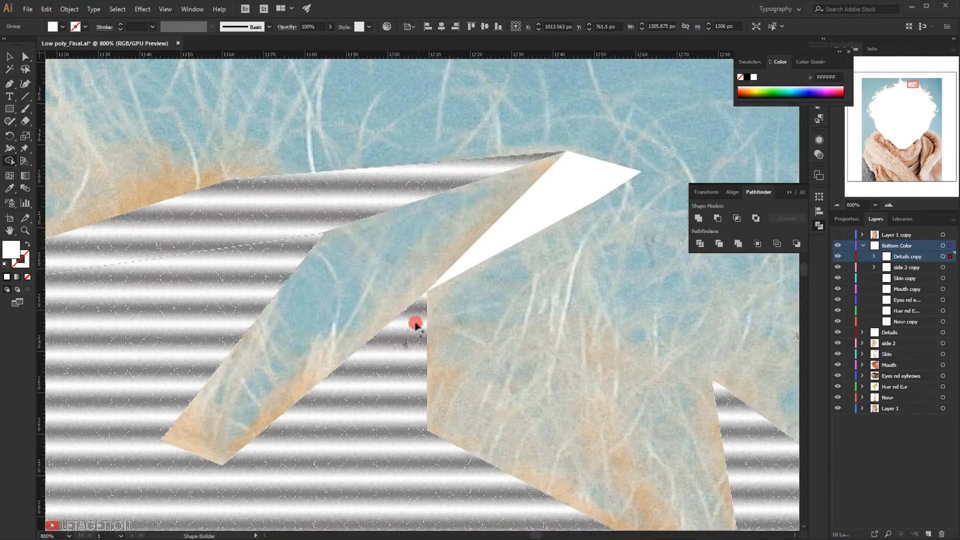
mouse_move(472, 260)
left_mouse_down()
mouse_move(483, 252)
mouse_move(459, 268)
left_mouse_up()
scroll(452, 412, "down", 6)
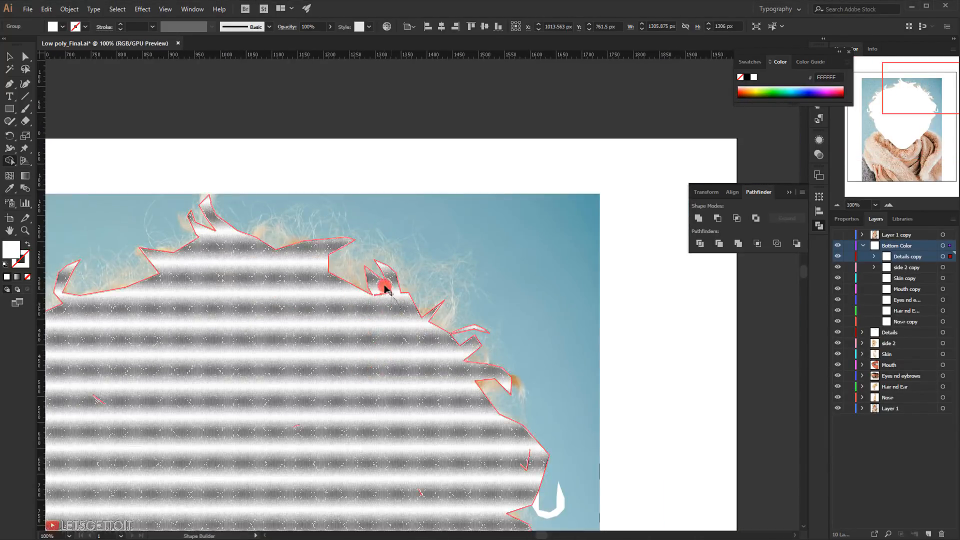
Step: Merge the remaining curls on both sides of the hair into the silhouette and check Bottom Color against the portrait
left_click_drag(385, 289, 378, 280)
left_click_drag(536, 503, 440, 390)
left_click_drag(452, 402, 440, 390)
left_click_drag(196, 500, 295, 215)
scroll(295, 215, "down", 1)
left_click_drag(193, 231, 263, 215)
left_click_drag(257, 270, 268, 305)
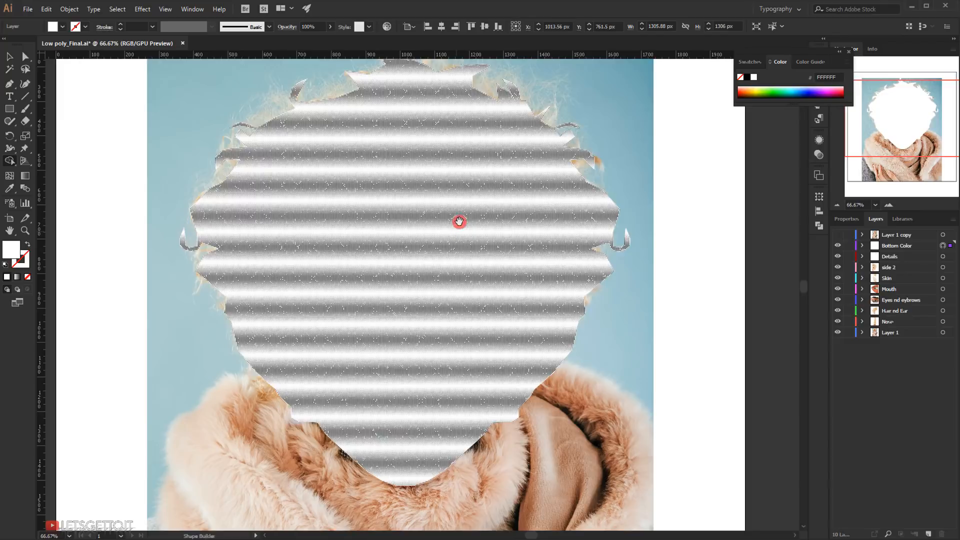
left_click_drag(460, 251, 451, 286)
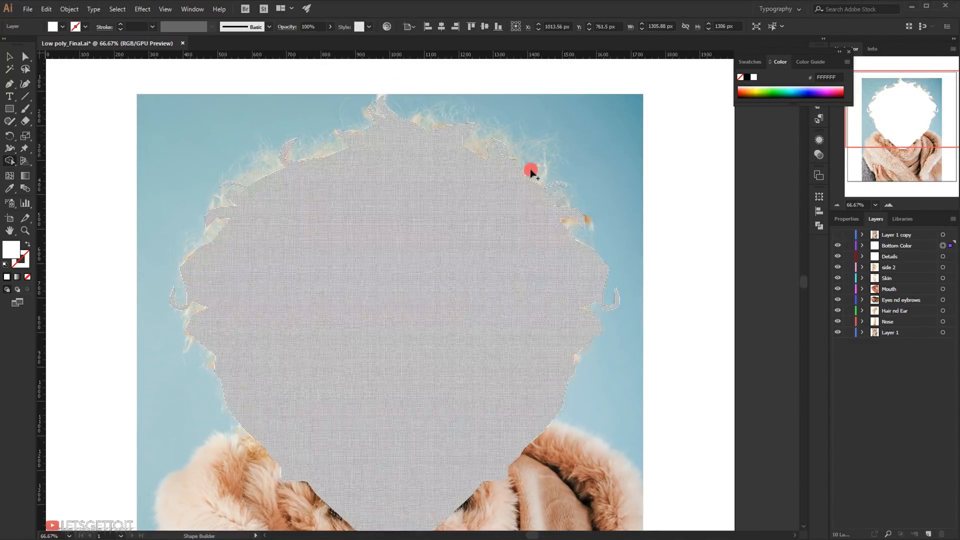
left_click_drag(547, 310, 532, 251)
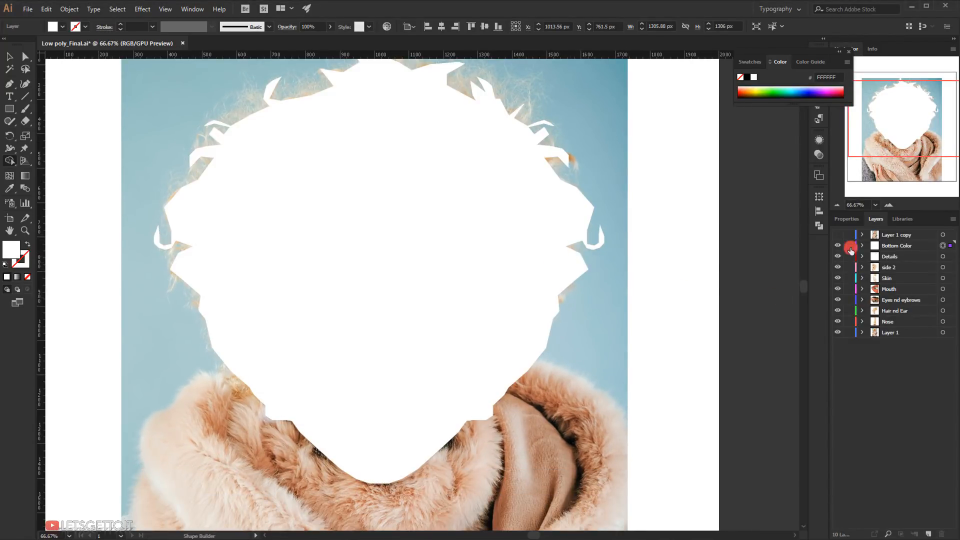
left_click(839, 246)
left_click(839, 245)
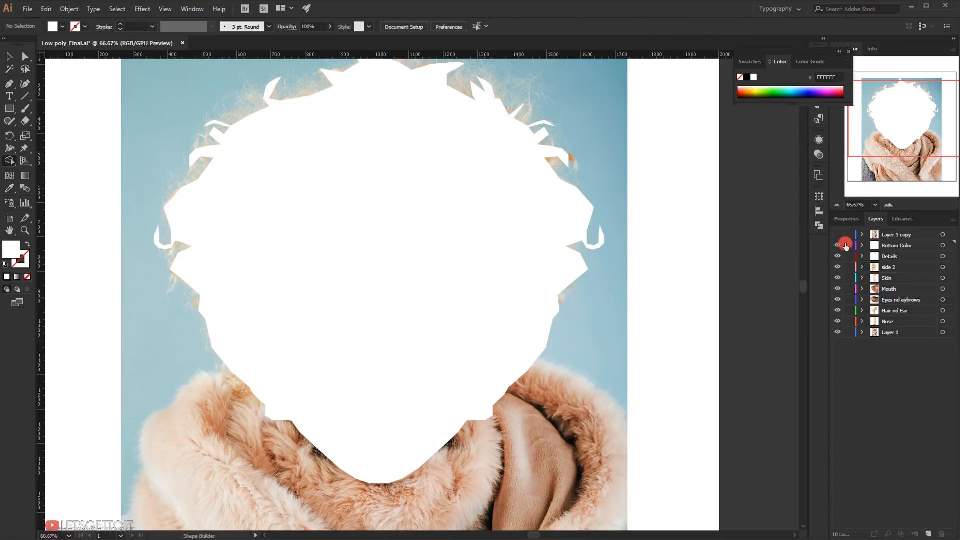
Step: Select the Bottom Color silhouette, remove its fill and recolor it with skin tone D8AF93 sampled from the portrait
left_click(943, 245)
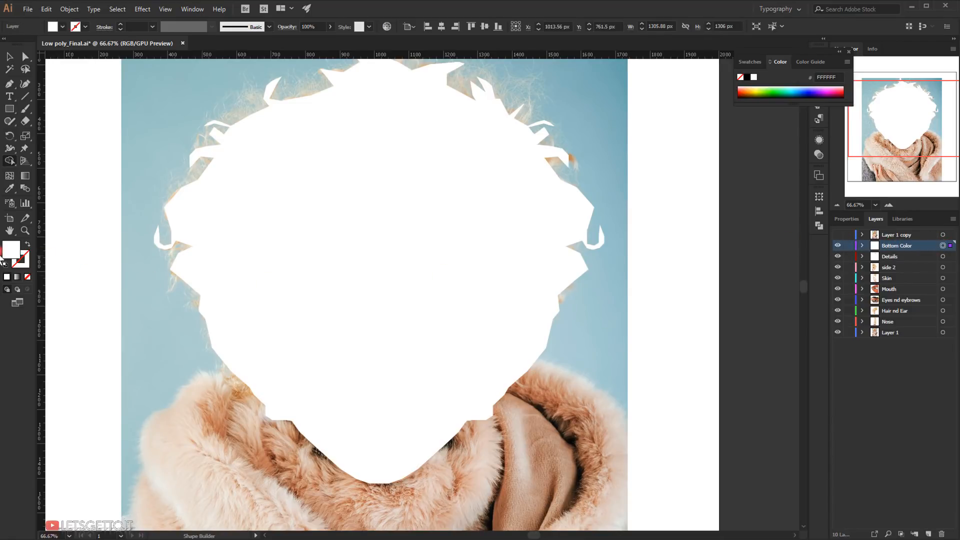
left_click(27, 276)
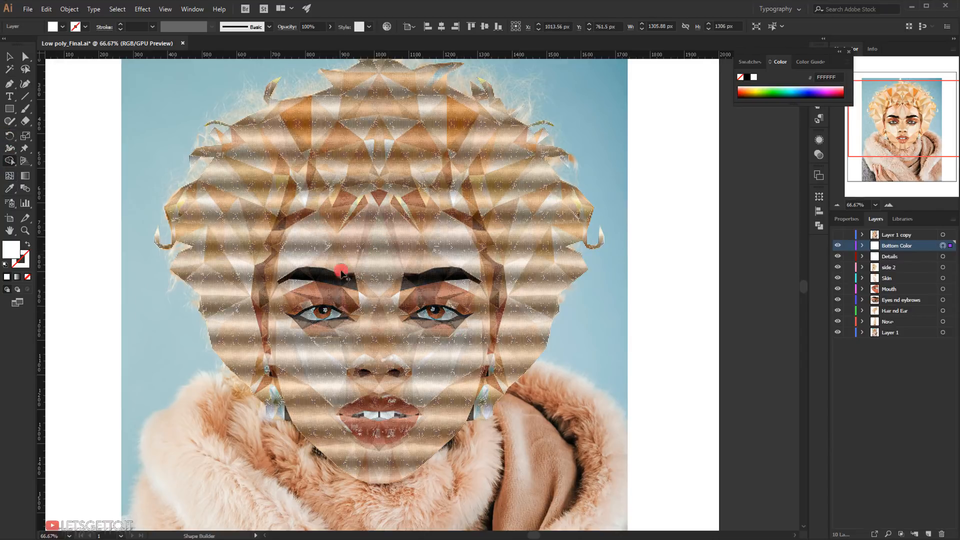
left_click_drag(343, 270, 454, 328)
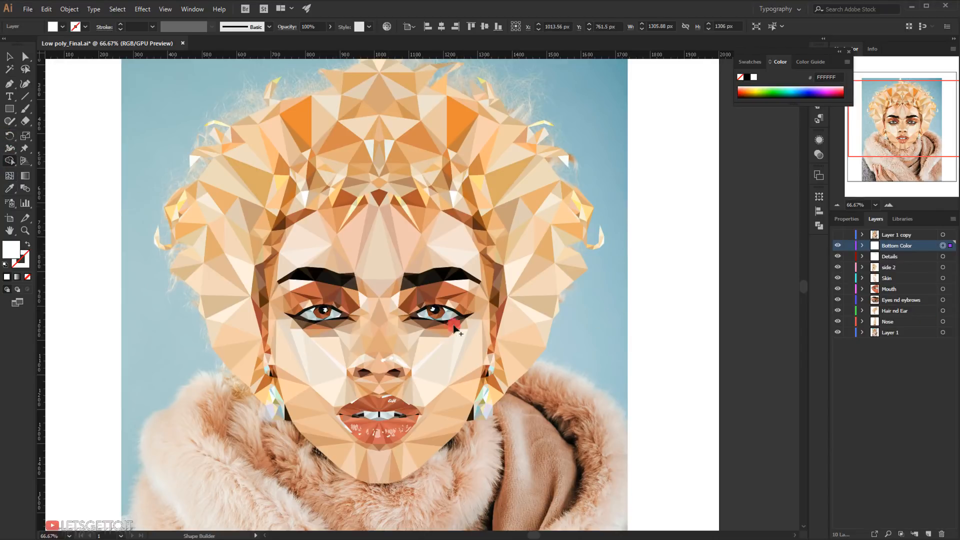
left_click(12, 192)
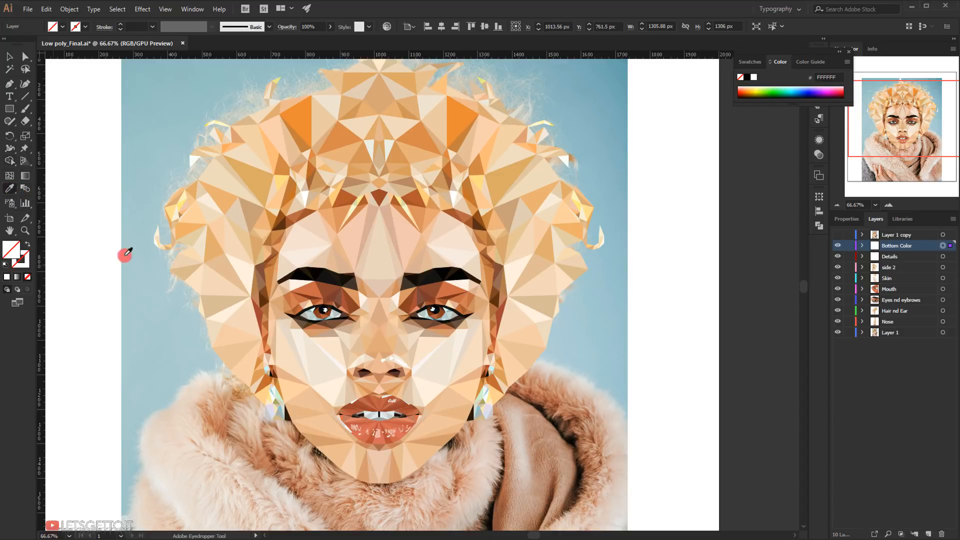
left_click(403, 354)
left_click(392, 221)
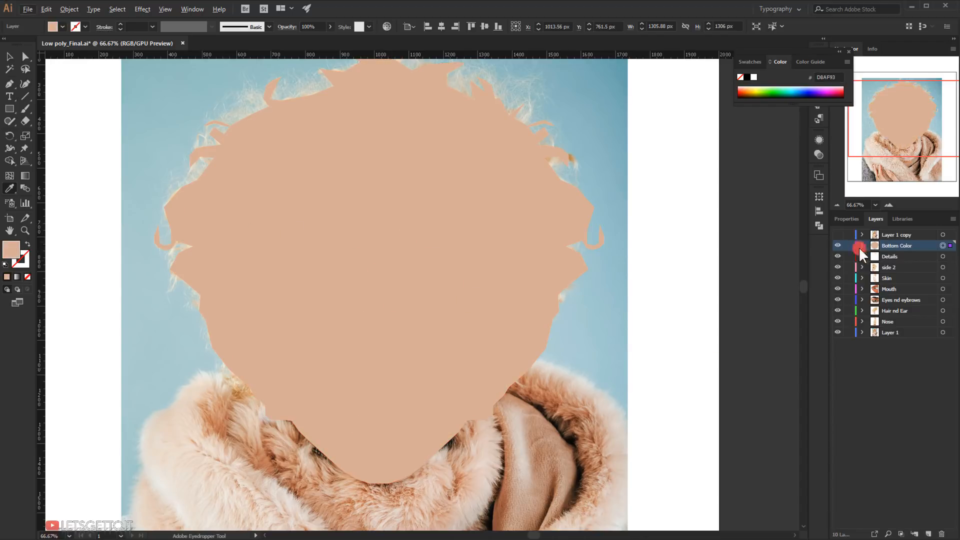
Step: Compare the filled silhouette with the portrait and move the Bottom Color layer between Nose and Layer 1
left_click(839, 246)
left_click(838, 245)
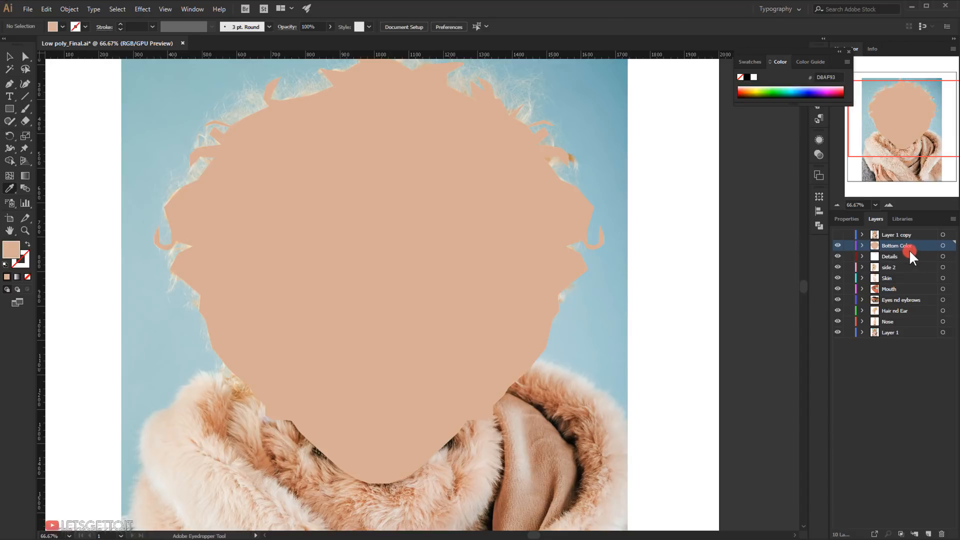
left_click_drag(909, 253, 900, 327)
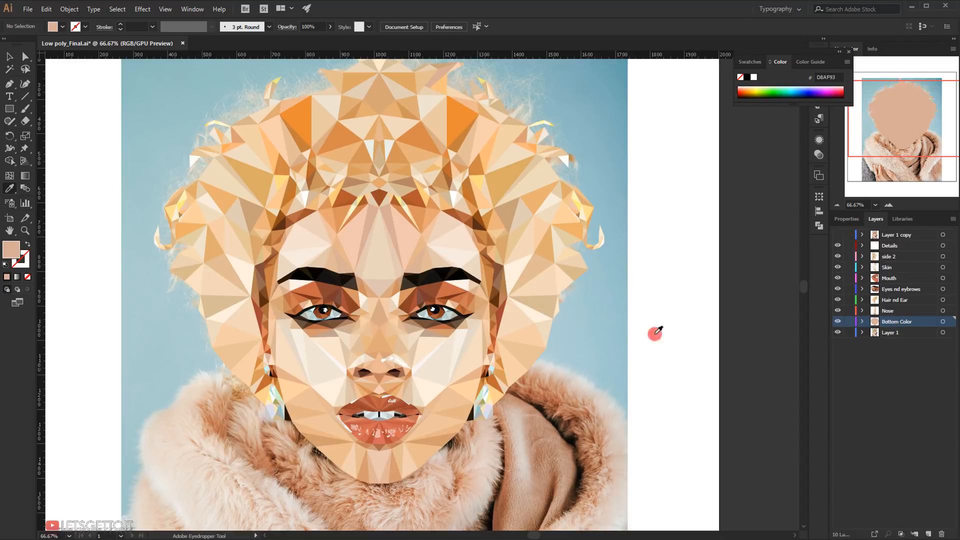
Step: Inspect the seams above the upper lip, select the Bottom Color artwork and fill it with the sampled orange D79056
scroll(380, 331, "up", 5)
scroll(430, 272, "up", 5)
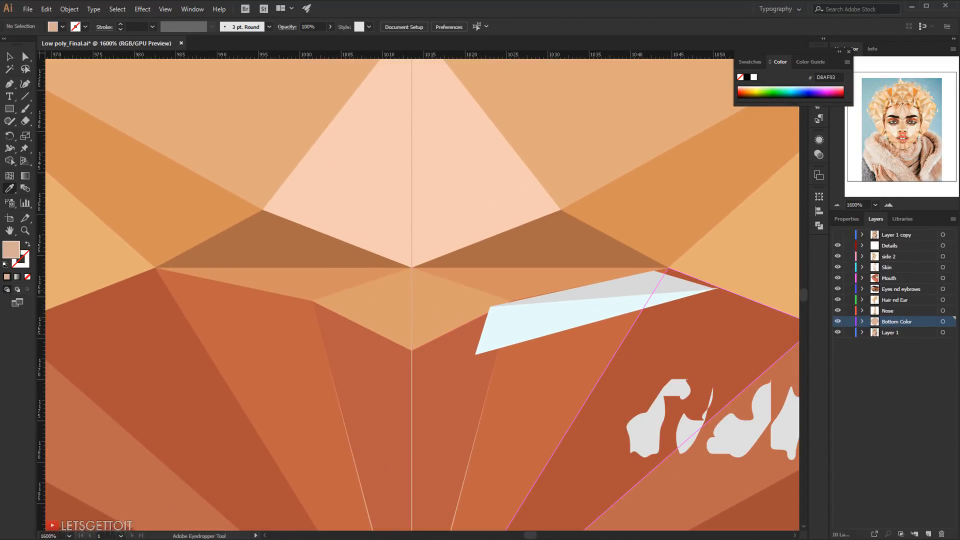
left_click(865, 333)
left_click(939, 323)
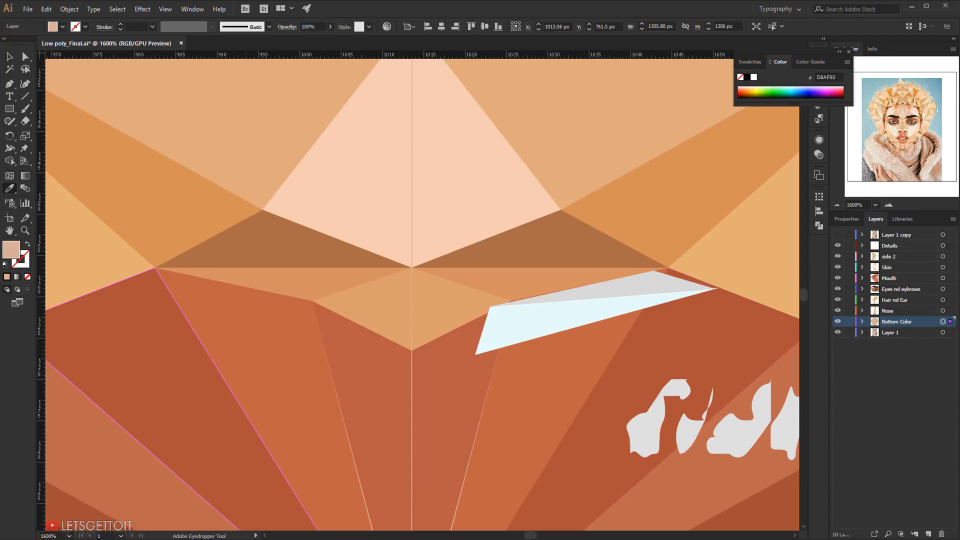
left_click(7, 258)
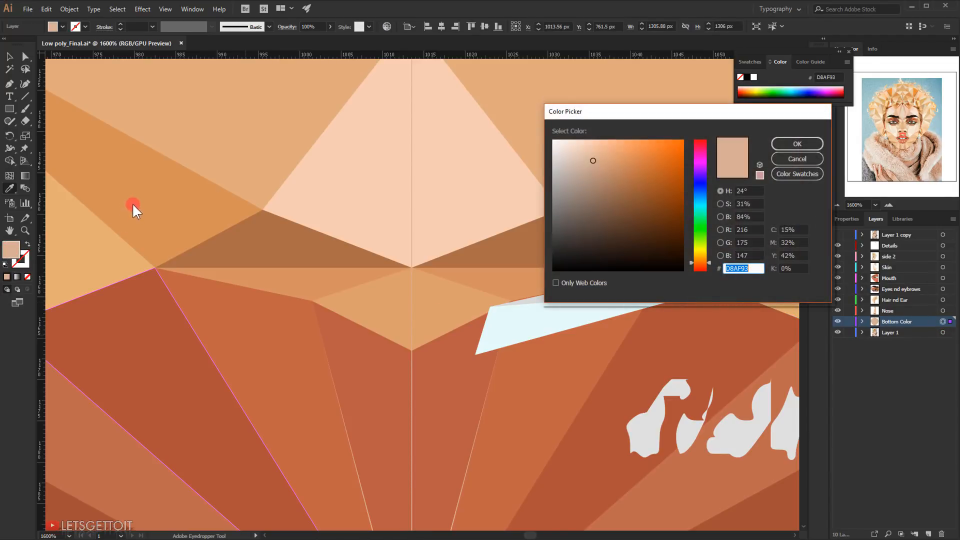
left_click(797, 144)
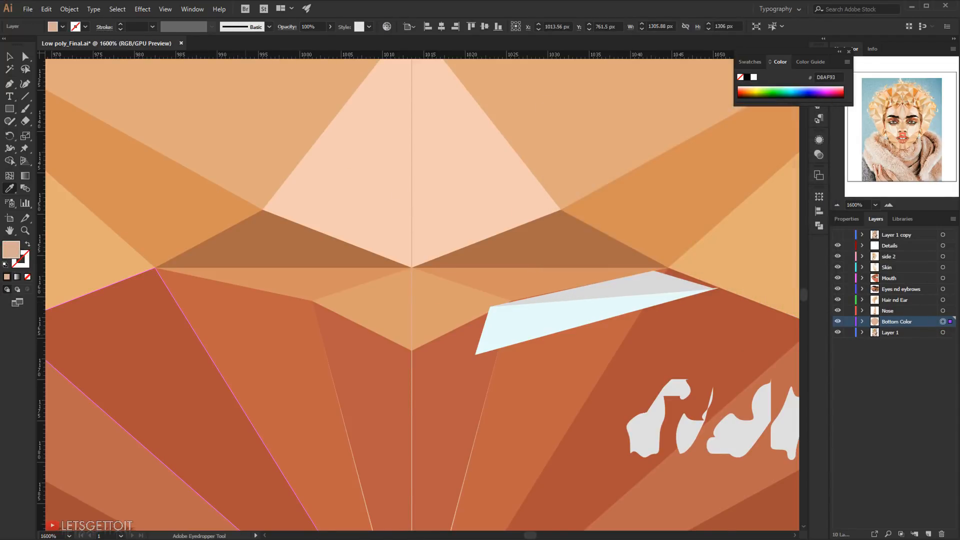
left_click(10, 190)
left_click(170, 189)
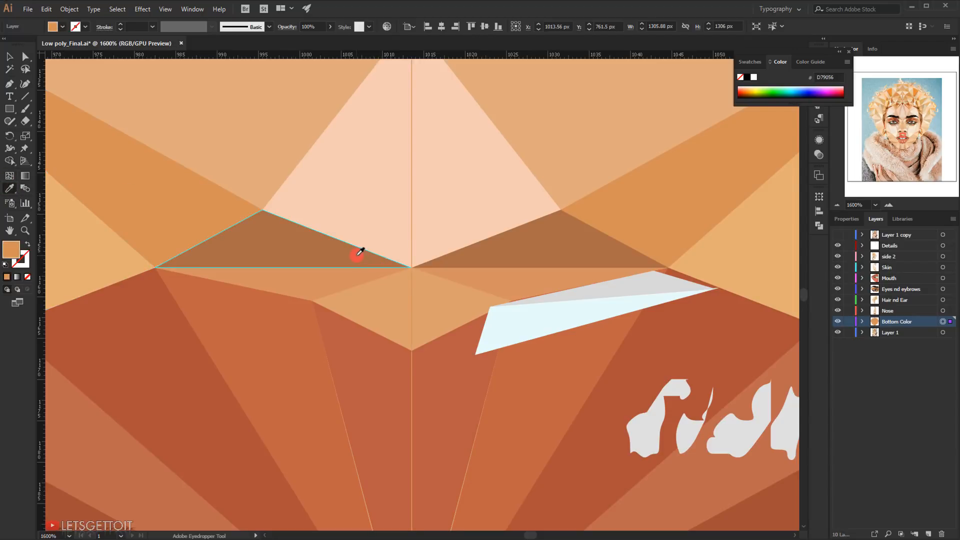
Step: Try brown, pale pink and lip red samples as the Bottom Color fill, ending on C5855C from below the nose
left_click(390, 254)
key("ctrl+minus")
key("ctrl+minus")
key("ctrl+minus")
left_click(475, 263)
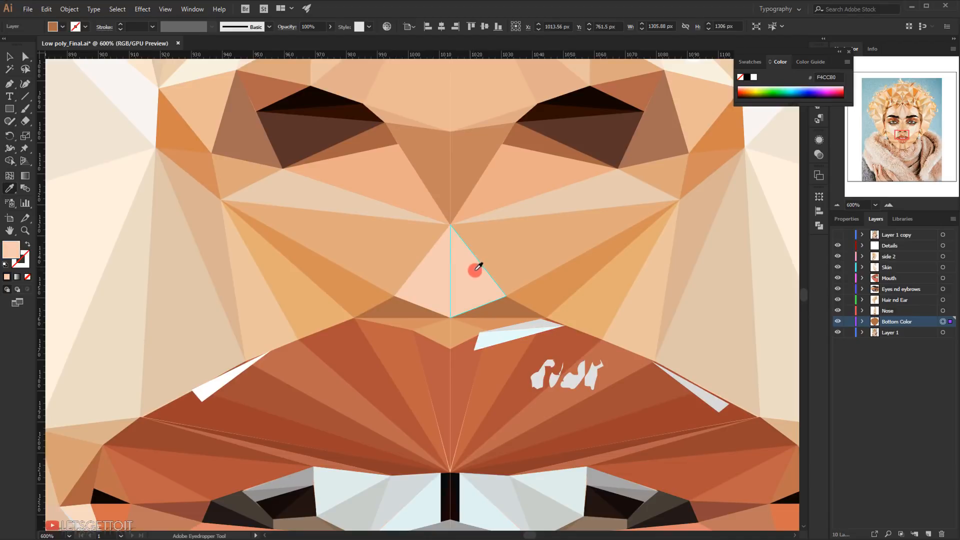
left_click(468, 360)
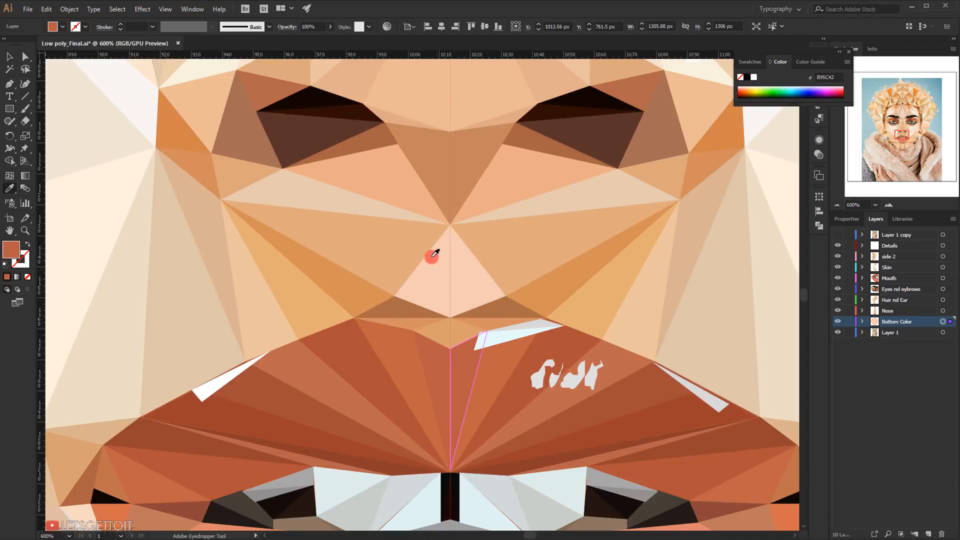
left_click(482, 190)
scroll(500, 273, "down", 2)
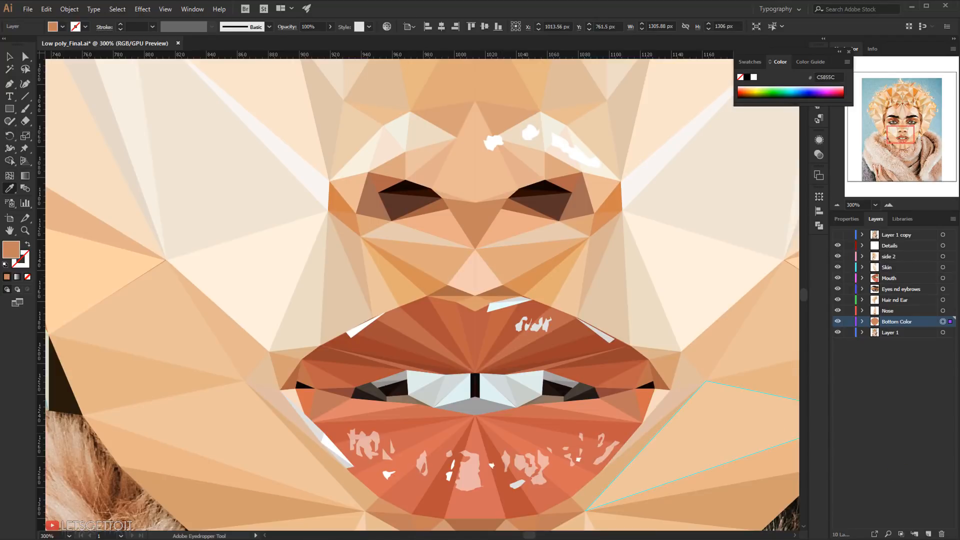
Step: Check the recolored face over the reference photo, and hide Layer 1 containing the photo
left_click(870, 416)
scroll(608, 409, "down", 1)
scroll(604, 406, "down", 5)
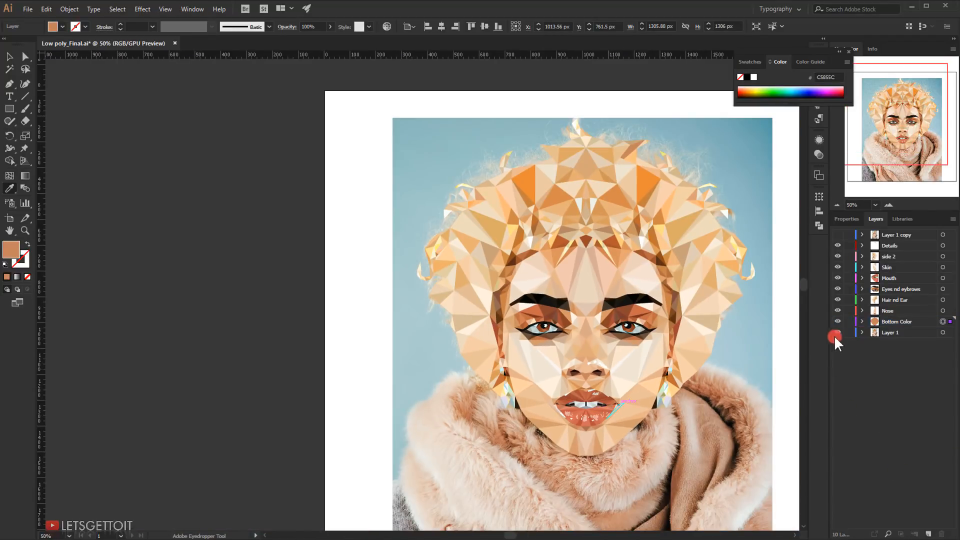
left_click_drag(675, 335, 403, 321)
scroll(454, 286, "up", 1)
left_click_drag(423, 285, 425, 320)
scroll(309, 294, "up", 1)
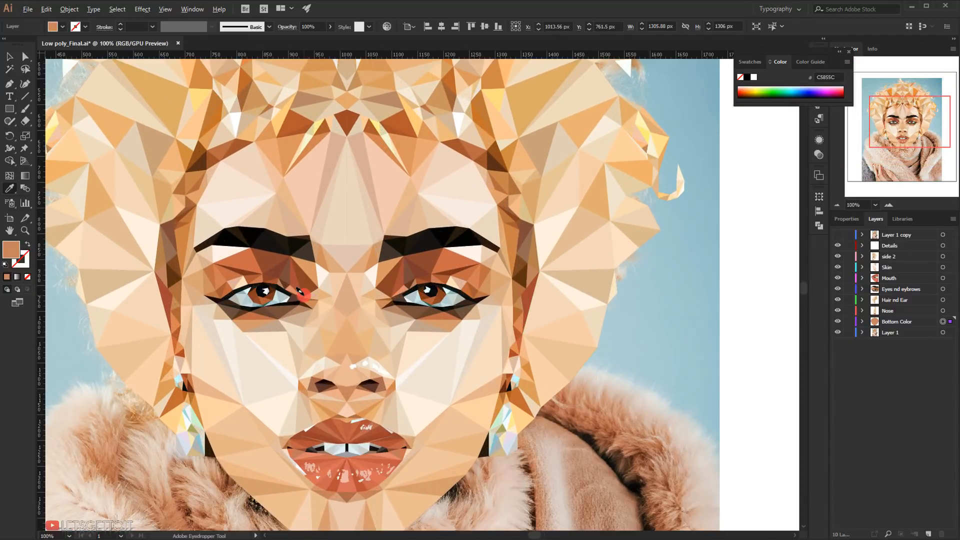
scroll(308, 294, "down", 1)
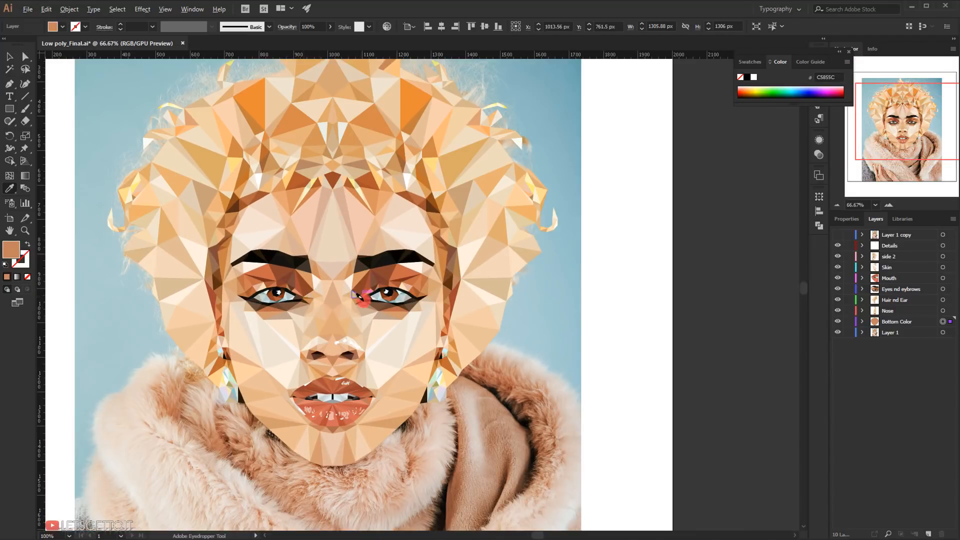
left_click(841, 335)
Step: Examine the low poly portrait against the white artboard, from the whole head to the eyes and nose, for visible seams
scroll(304, 334, "down", 4)
scroll(256, 345, "up", 2)
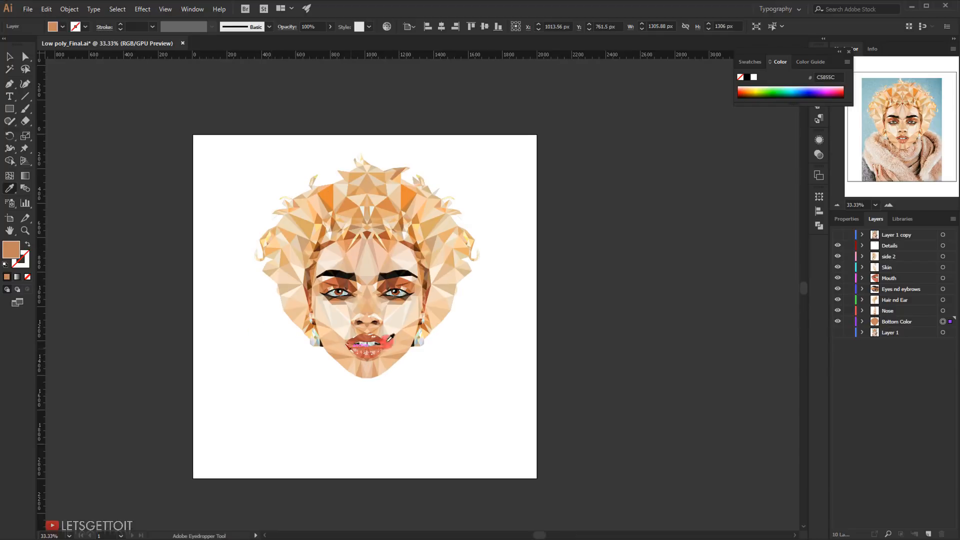
left_click_drag(380, 302, 377, 315)
scroll(377, 316, "up", 4)
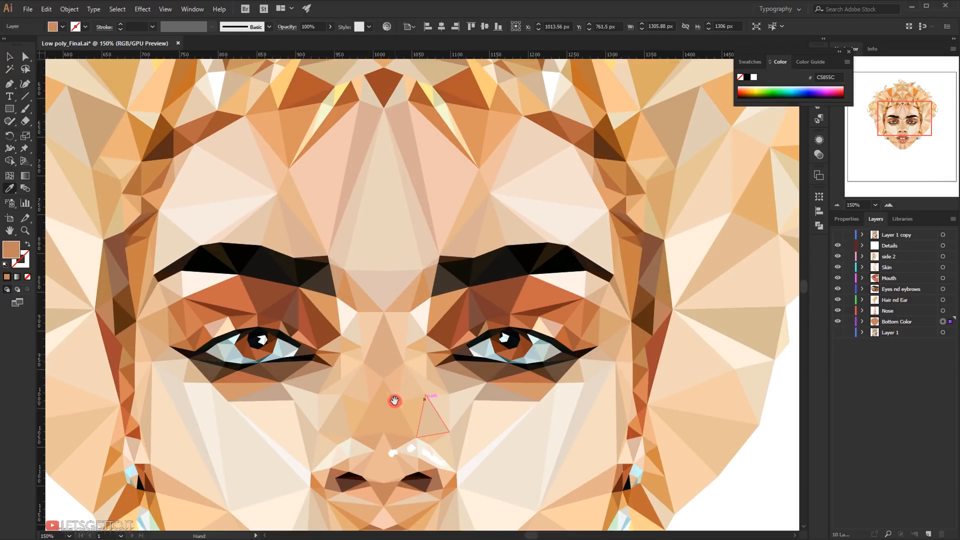
scroll(280, 325, "down", 3)
scroll(164, 256, "down", 2)
left_click_drag(270, 239, 358, 230)
scroll(445, 291, "down", 2)
left_click_drag(414, 263, 403, 339)
scroll(407, 322, "up", 2)
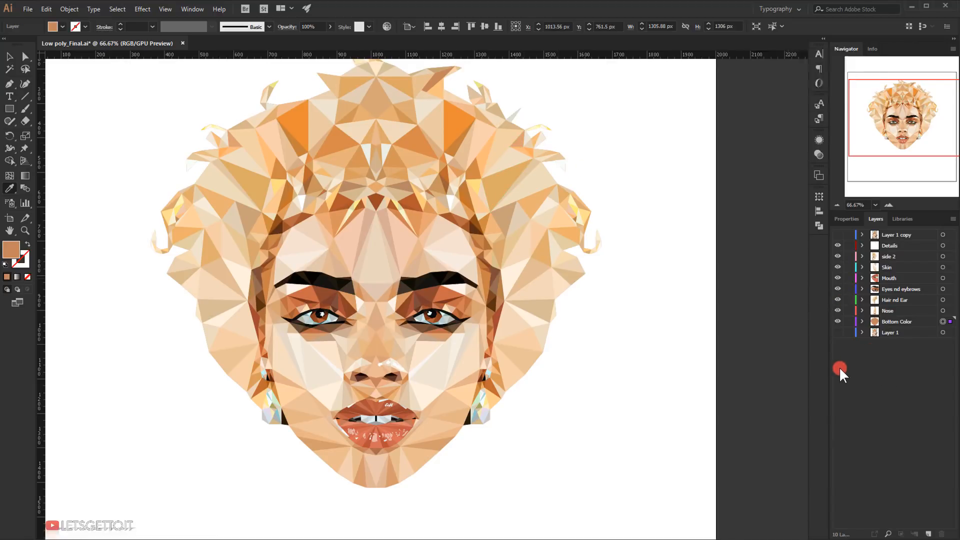
Step: Hide all interface panels and center the whole portrait in view to present the artwork
key("Tab")
key("ctrl+0")
scroll(621, 210, "up", 2)
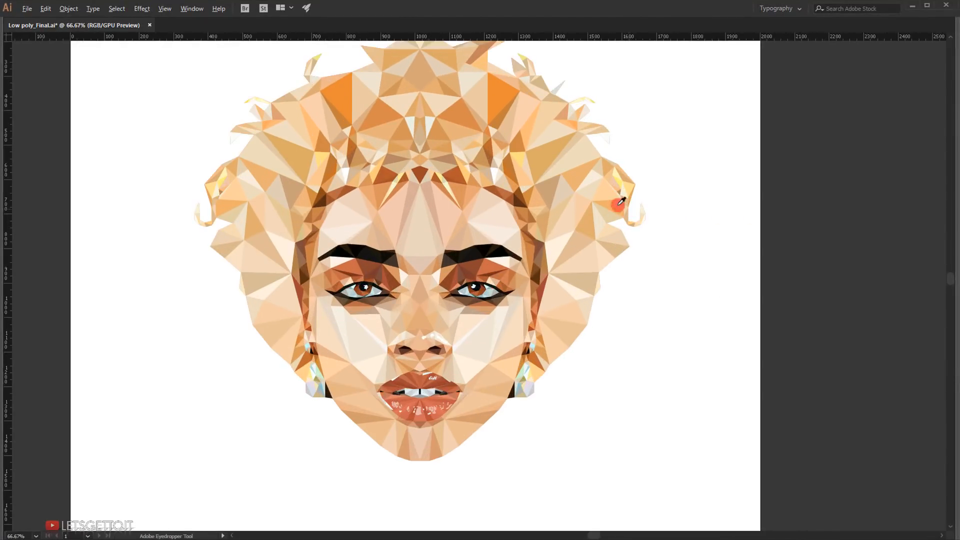
left_click_drag(586, 206, 645, 253)
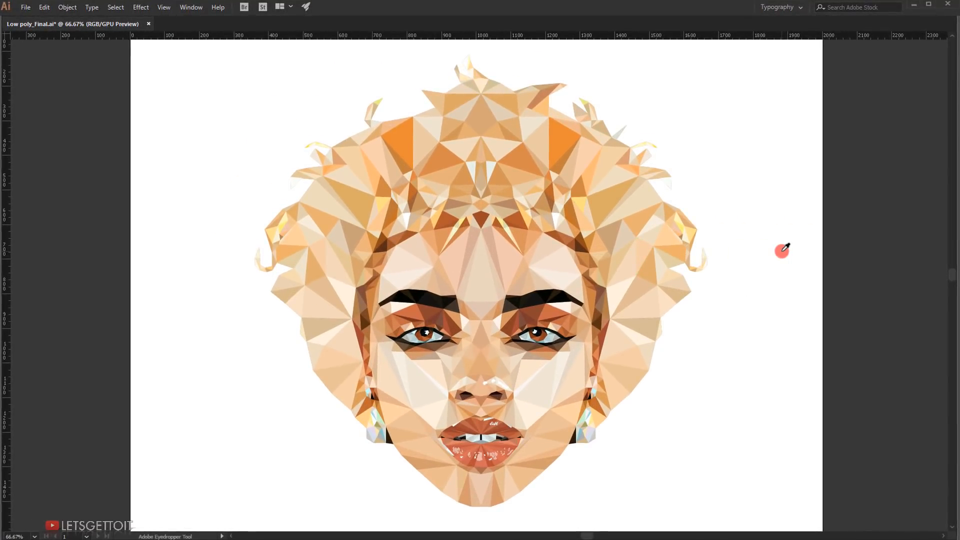